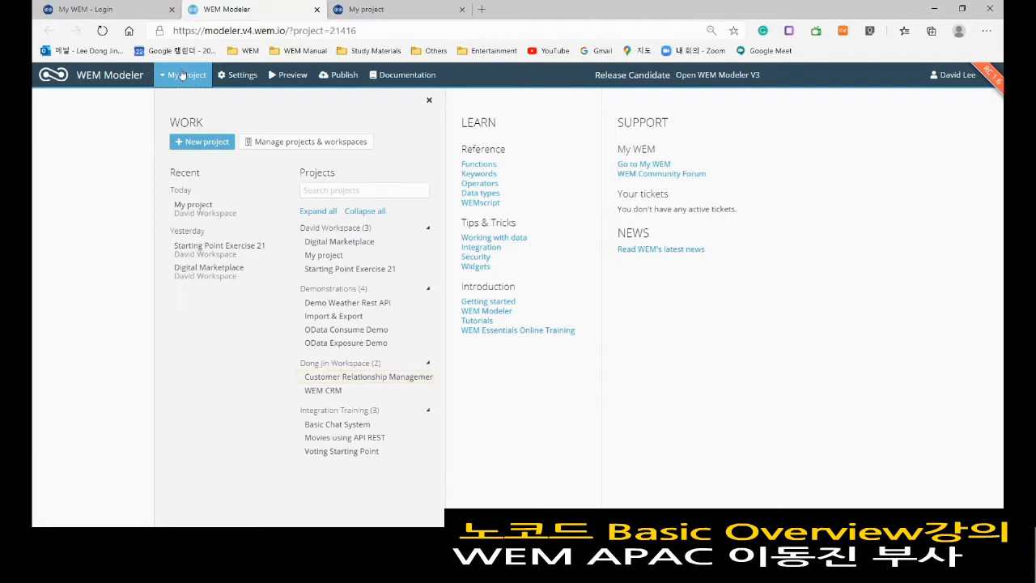
Step: Review the project overview in the modeler and the project list on the My WEM dashboard, and return to the modeler
{"action": "left_click", "coordinate": [248, 177]}
{"action": "left_click", "coordinate": [183, 74]}
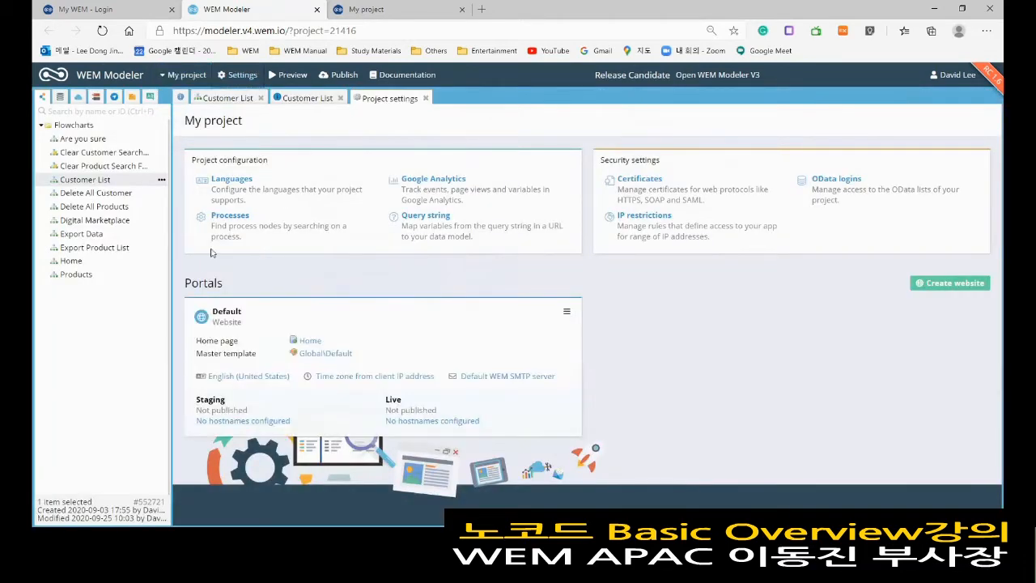
{"action": "left_click", "coordinate": [183, 77]}
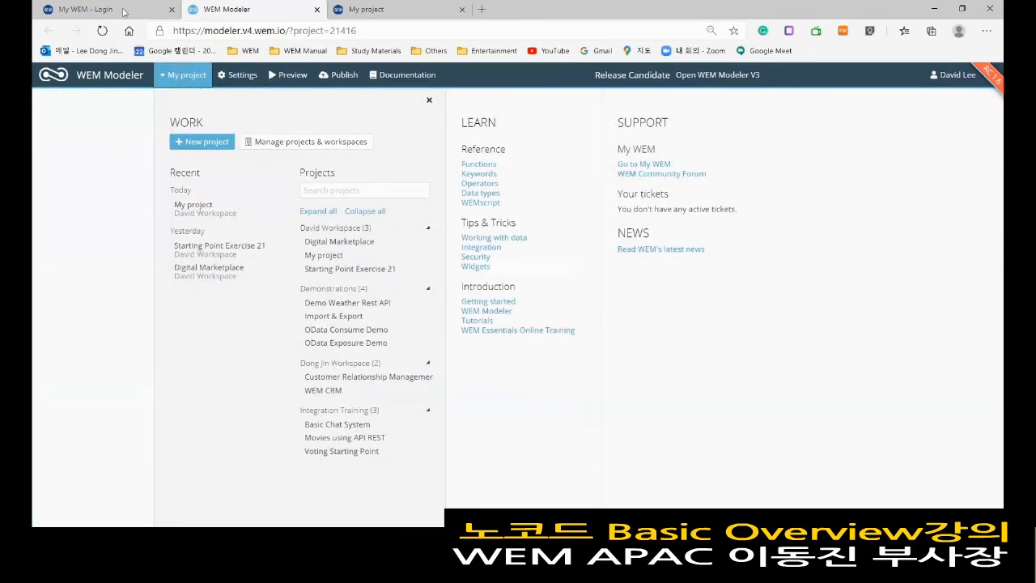
{"action": "left_click", "coordinate": [124, 11]}
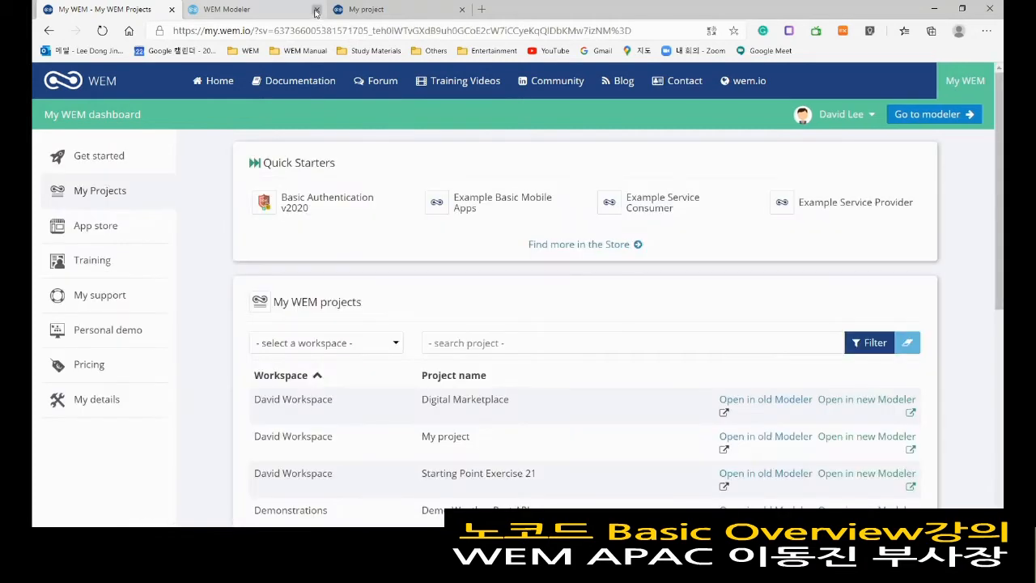
{"action": "left_click", "coordinate": [241, 10]}
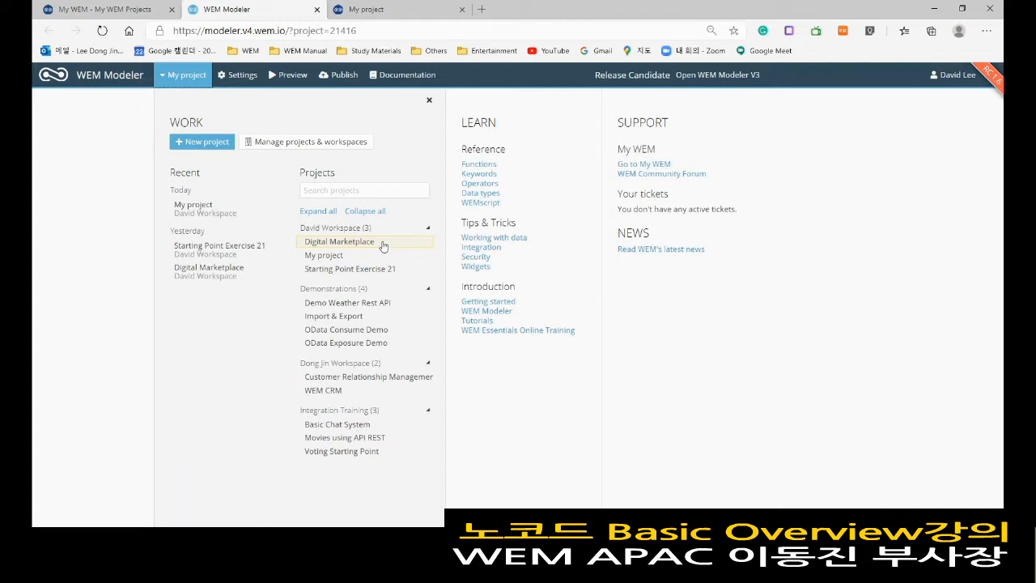
Step: Open the management of projects and workspaces and show the users of the Digital Marketplace project
{"action": "left_click", "coordinate": [302, 143]}
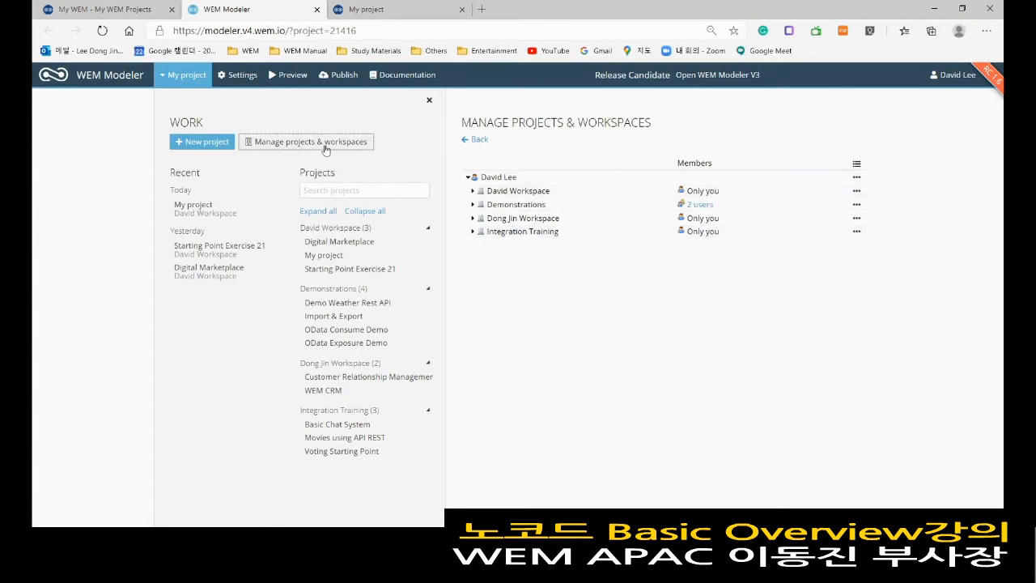
{"action": "left_click", "coordinate": [474, 192]}
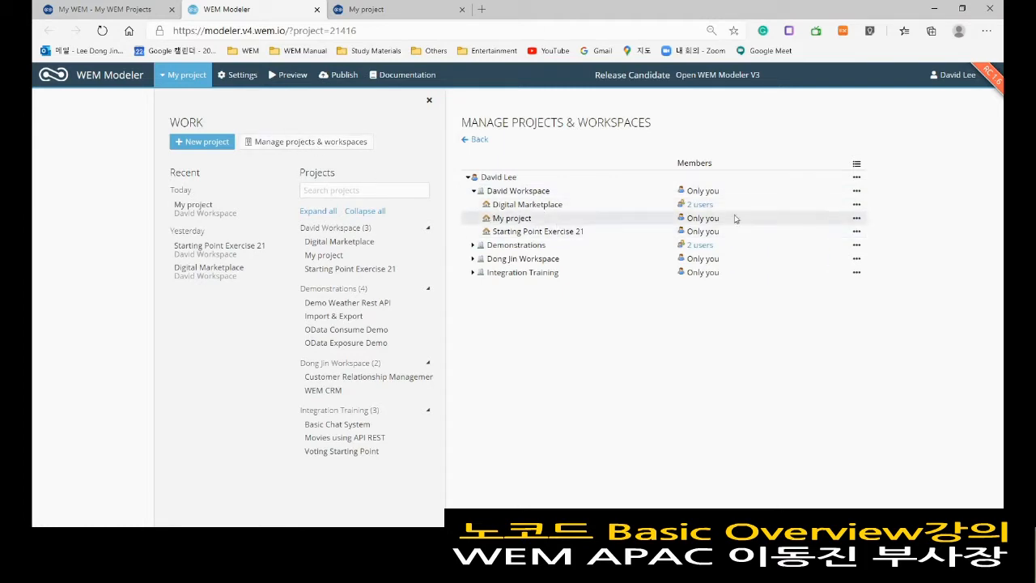
{"action": "left_click", "coordinate": [857, 205]}
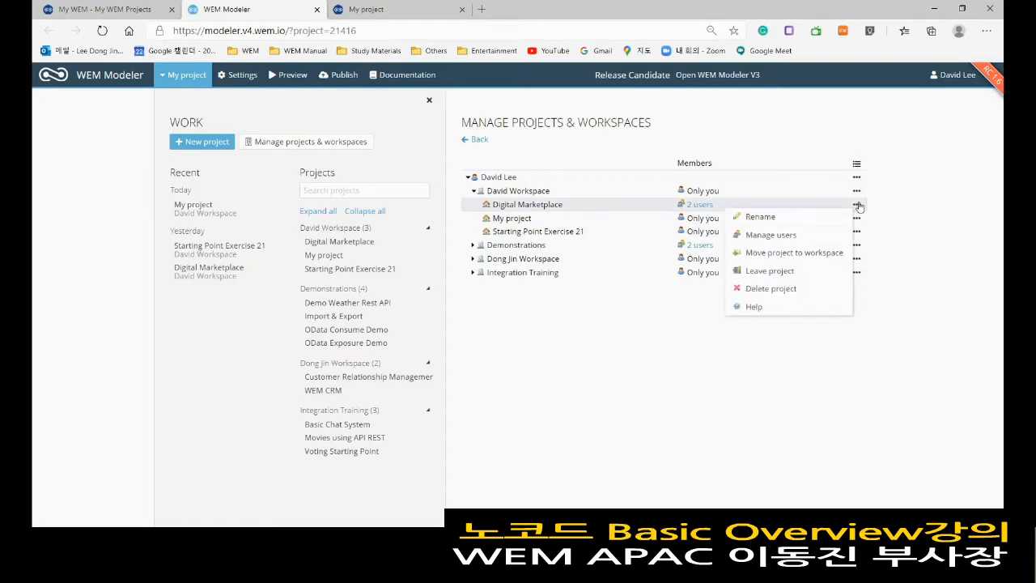
{"action": "left_click", "coordinate": [760, 237]}
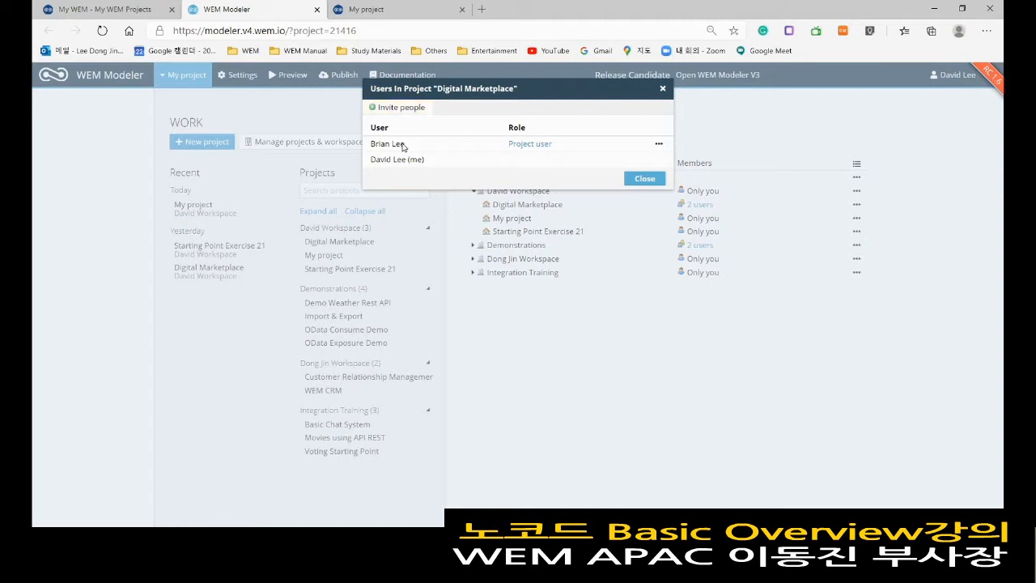
Step: Examine the role options for inviting people to the Digital Marketplace project, and close the invitation form and user list without inviting anyone
{"action": "left_click", "coordinate": [400, 108]}
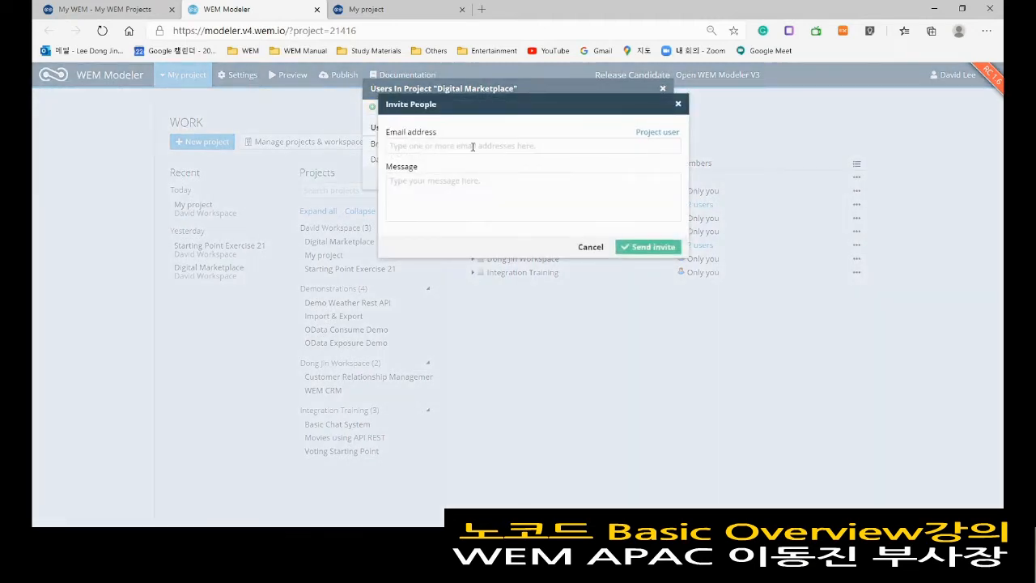
{"action": "left_click", "coordinate": [660, 133]}
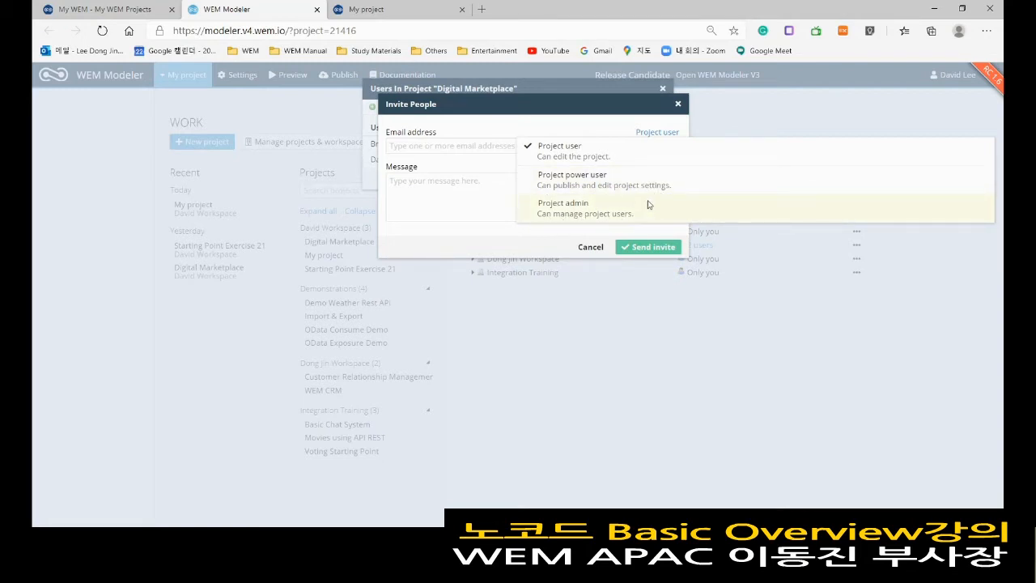
{"action": "left_click", "coordinate": [679, 106]}
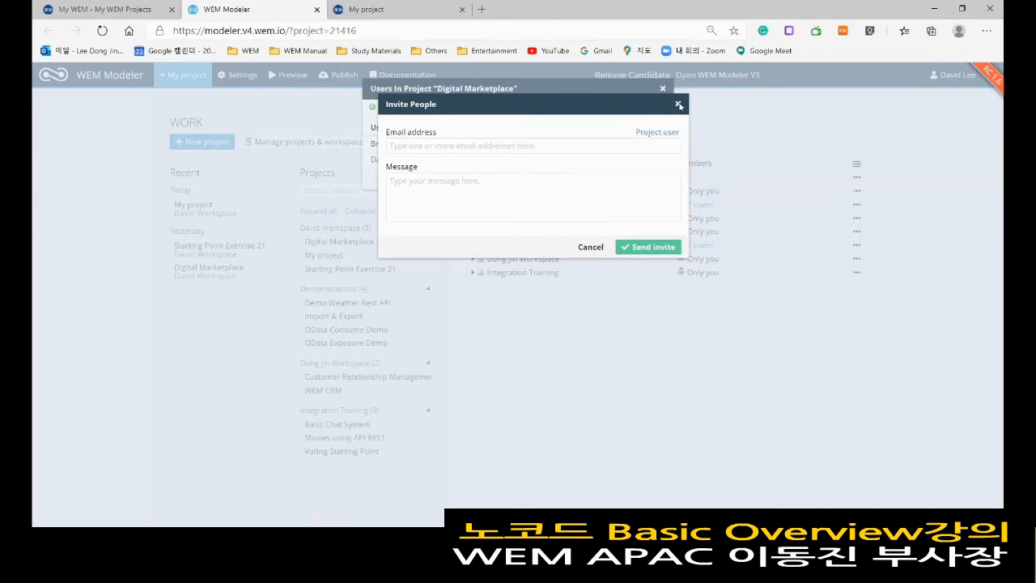
{"action": "left_click", "coordinate": [678, 105]}
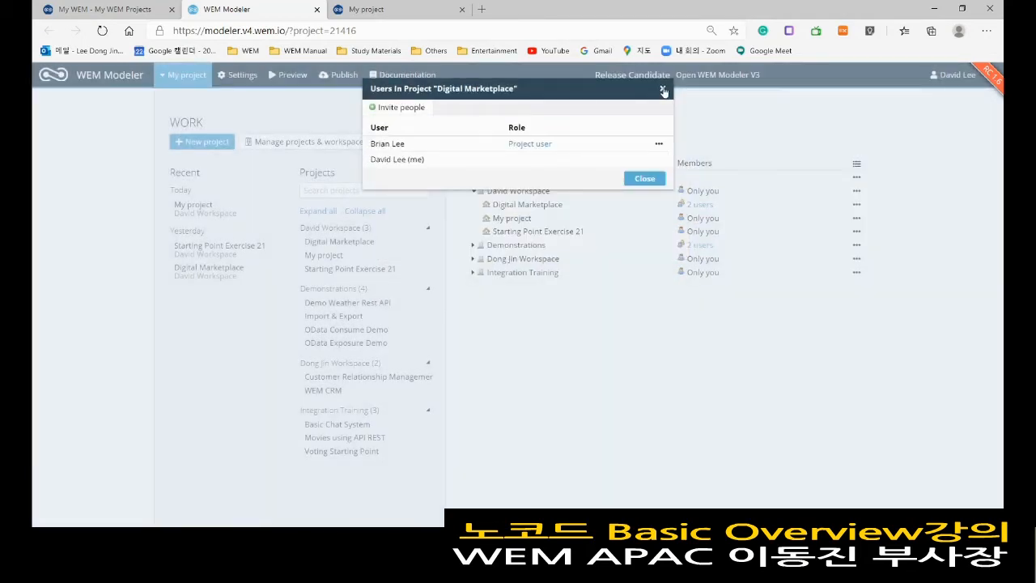
{"action": "left_click", "coordinate": [640, 178]}
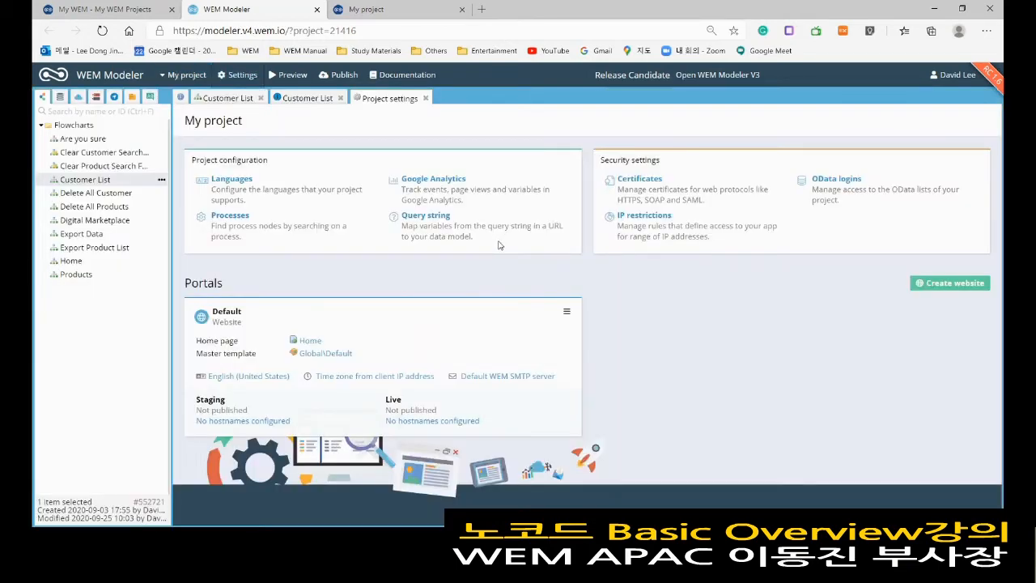
Step: Add Japanese (Japan) to the available languages in the project configuration
{"action": "left_click", "coordinate": [226, 184]}
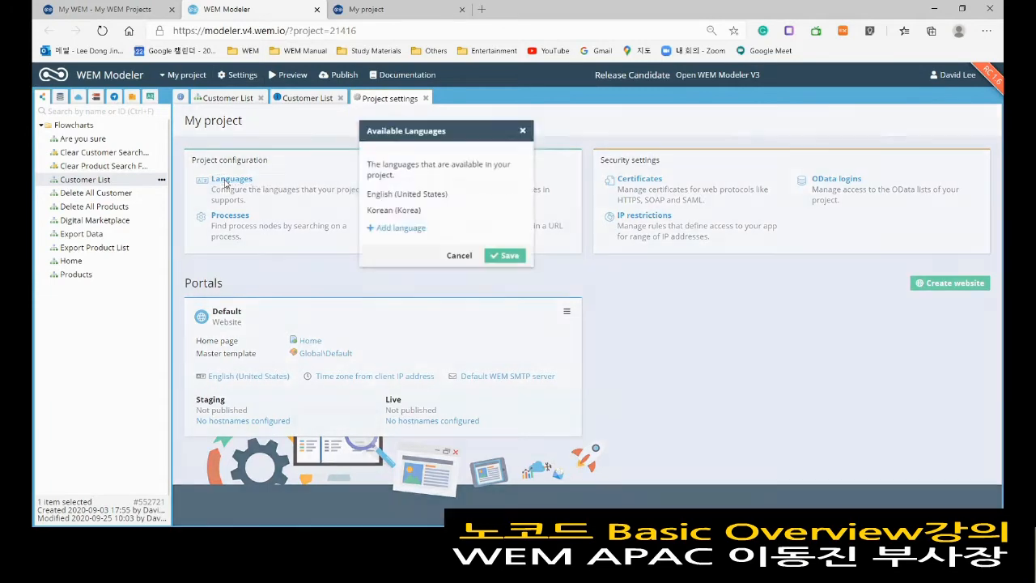
{"action": "left_click", "coordinate": [396, 227]}
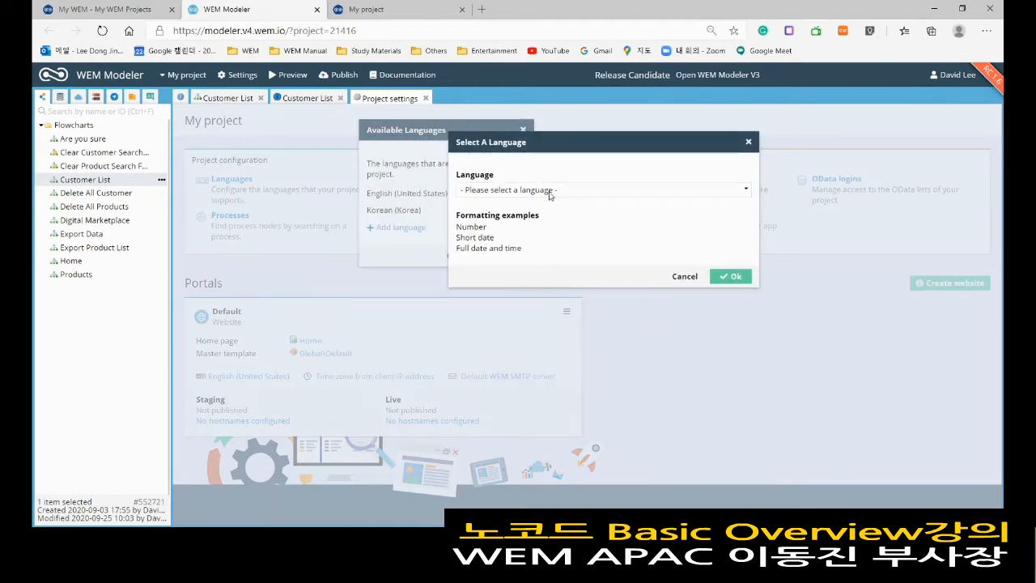
{"action": "left_click", "coordinate": [546, 195]}
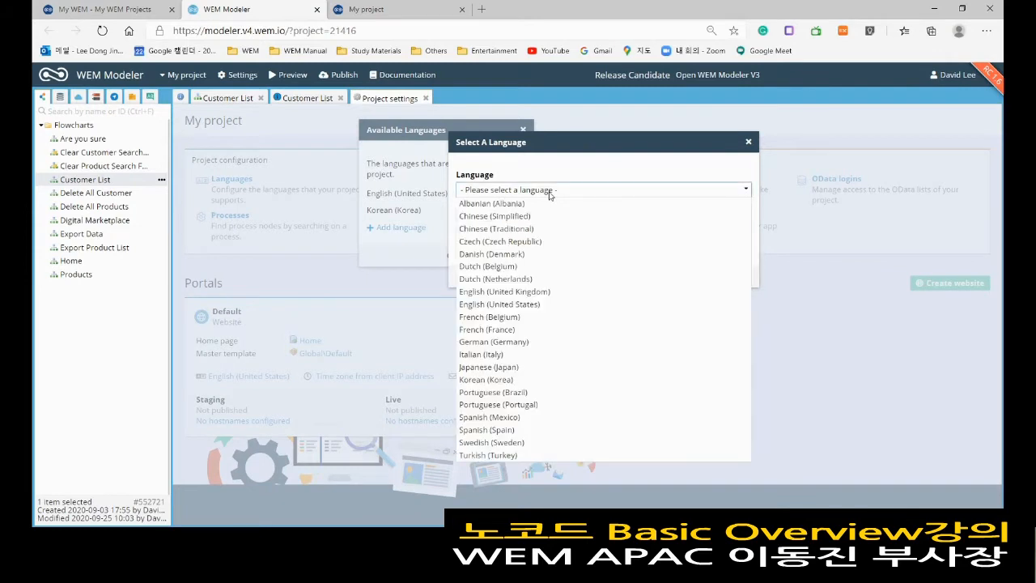
{"action": "left_click", "coordinate": [489, 367]}
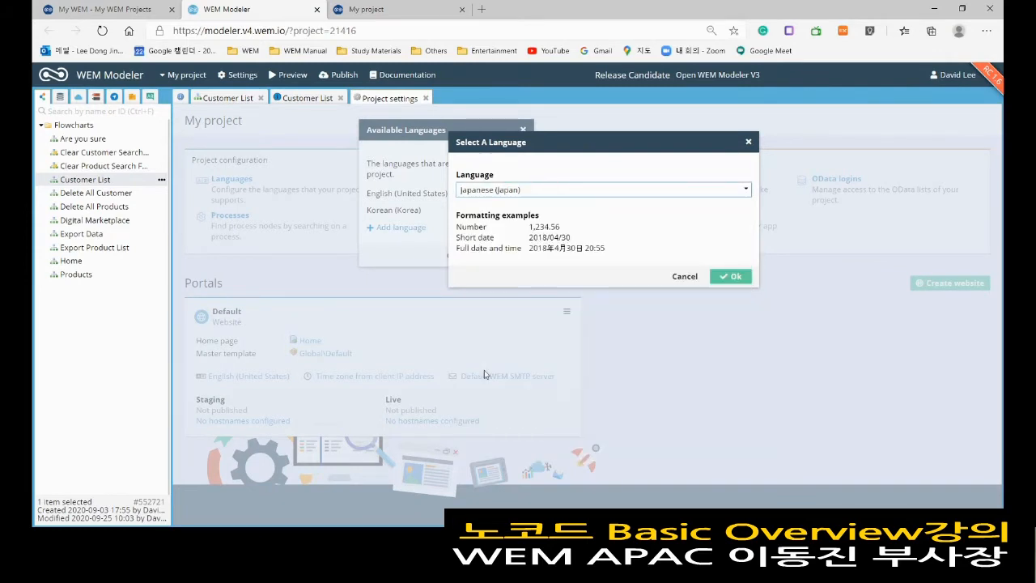
{"action": "left_click", "coordinate": [733, 277]}
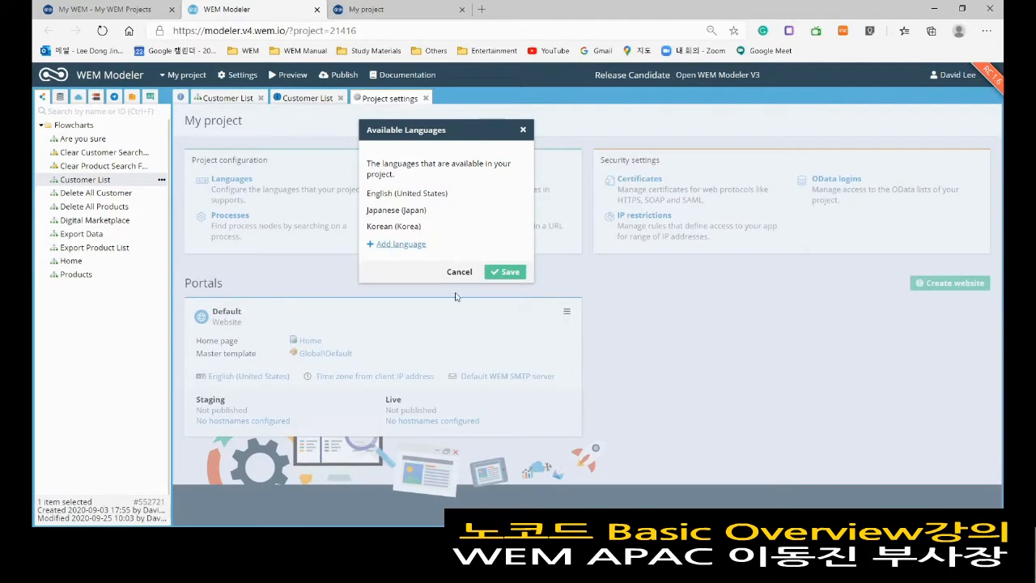
Step: Add Chinese (Traditional) to the project's available languages
{"action": "left_click", "coordinate": [397, 244]}
{"action": "left_click", "coordinate": [514, 195]}
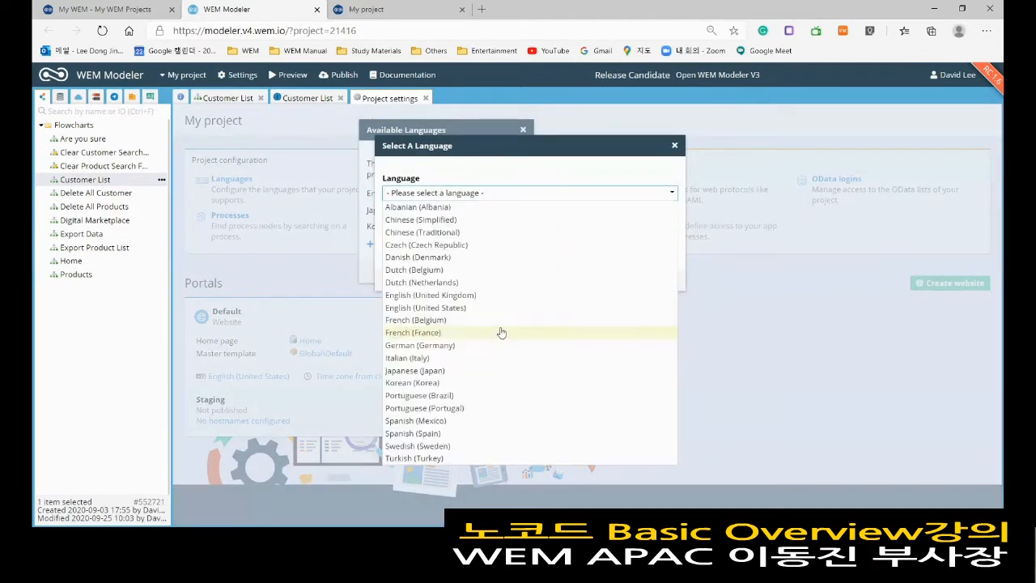
{"action": "left_click", "coordinate": [475, 233]}
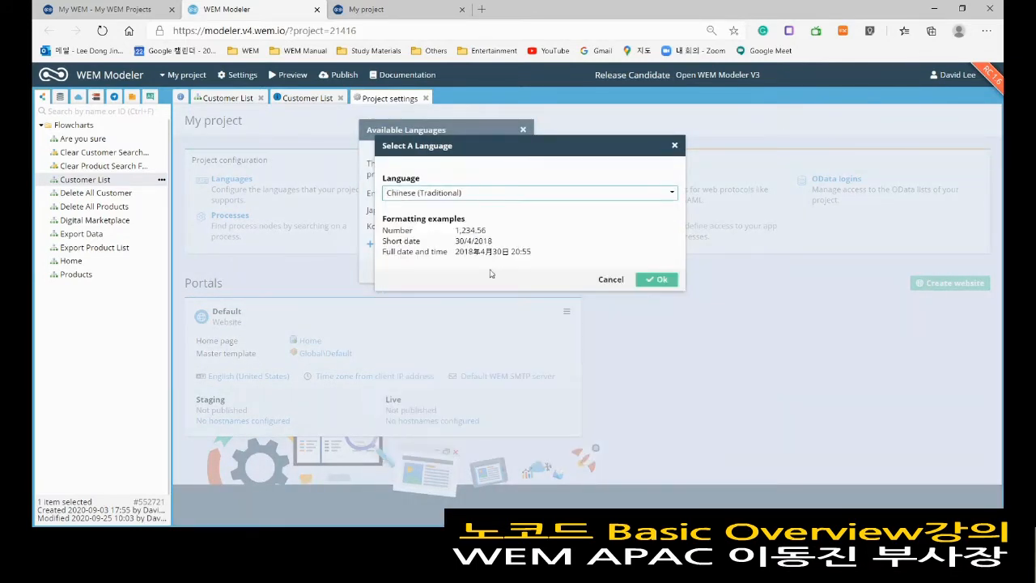
{"action": "left_click", "coordinate": [660, 282]}
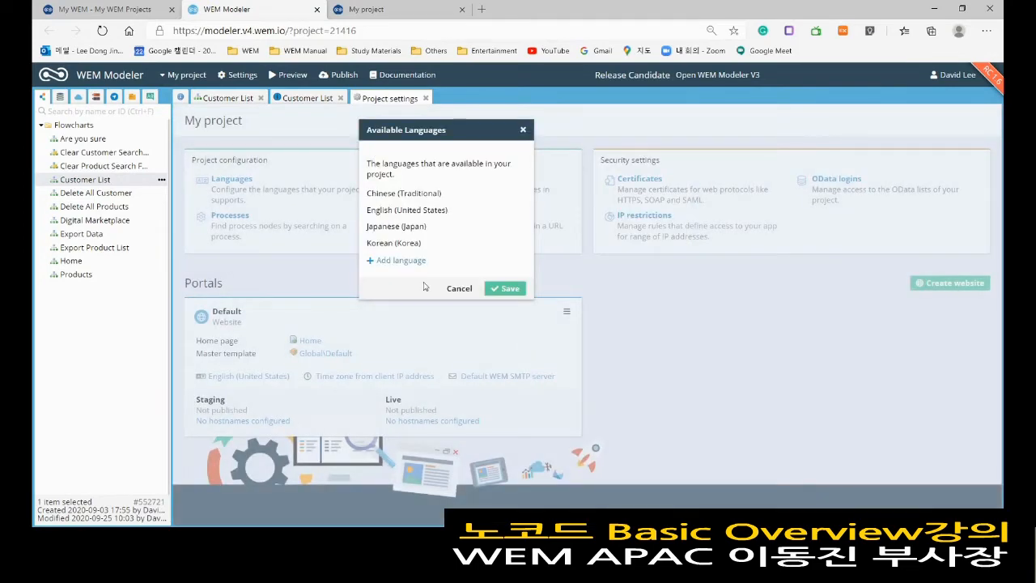
Step: Add Chinese (Simplified) to the project's available languages and save the language list
{"action": "left_click", "coordinate": [411, 262]}
{"action": "left_click", "coordinate": [513, 195]}
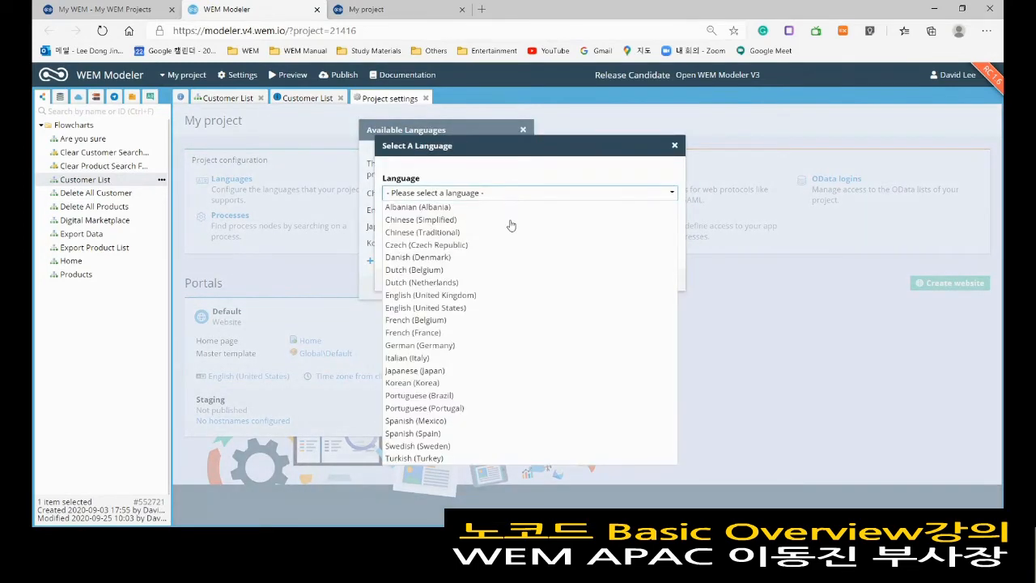
{"action": "left_click", "coordinate": [476, 220]}
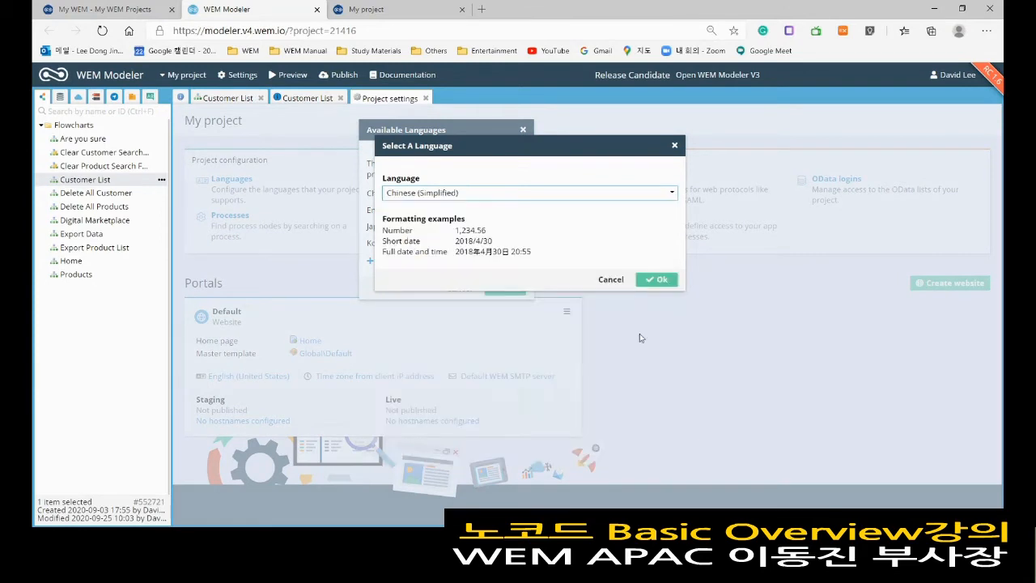
{"action": "left_click", "coordinate": [658, 281]}
{"action": "left_click", "coordinate": [497, 307]}
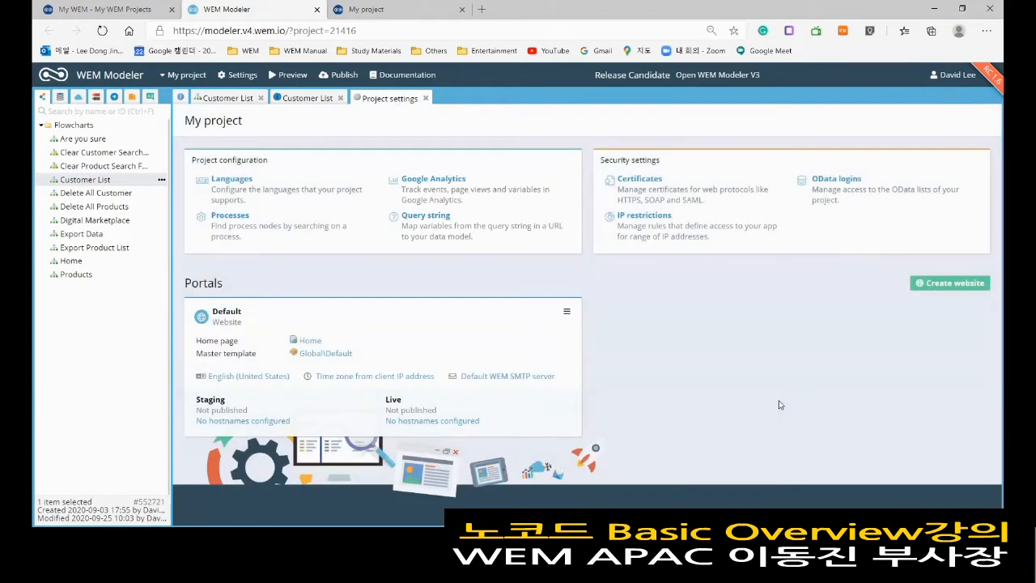
Step: Examine the master templates offered in the Default portal's design configuration, and leave without selecting another one
{"action": "left_click", "coordinate": [566, 313]}
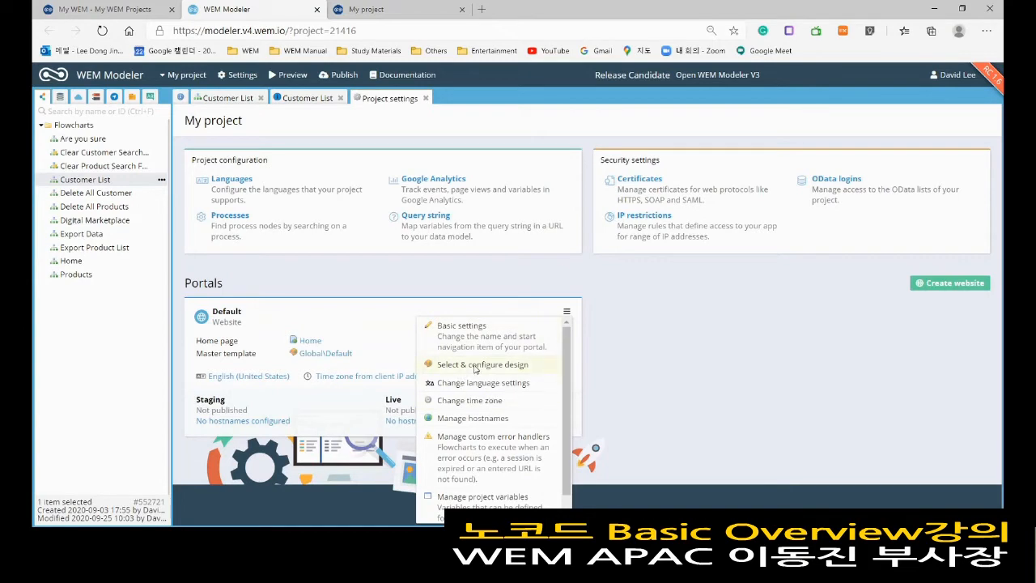
{"action": "left_click", "coordinate": [512, 365]}
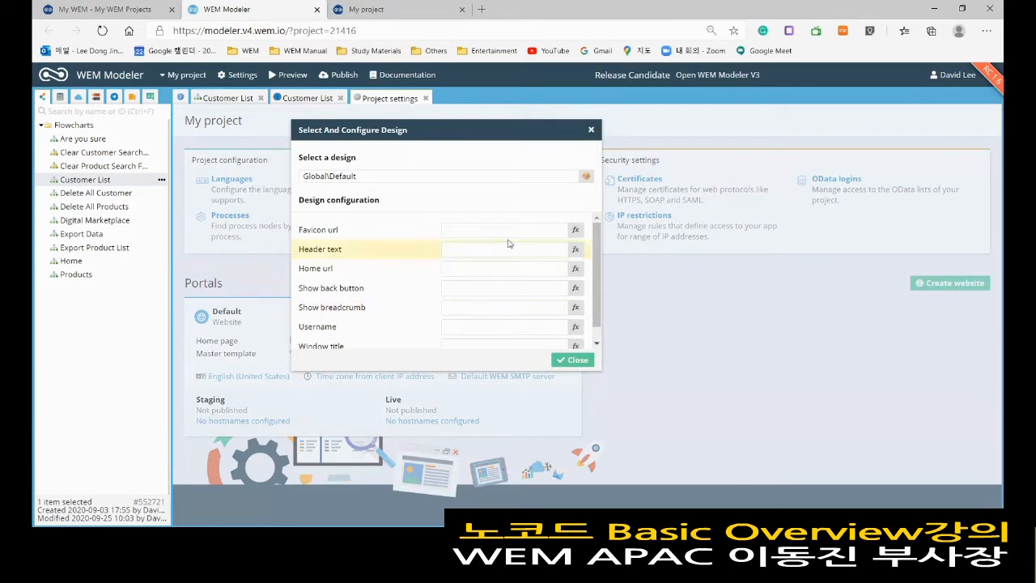
{"action": "left_click", "coordinate": [585, 178]}
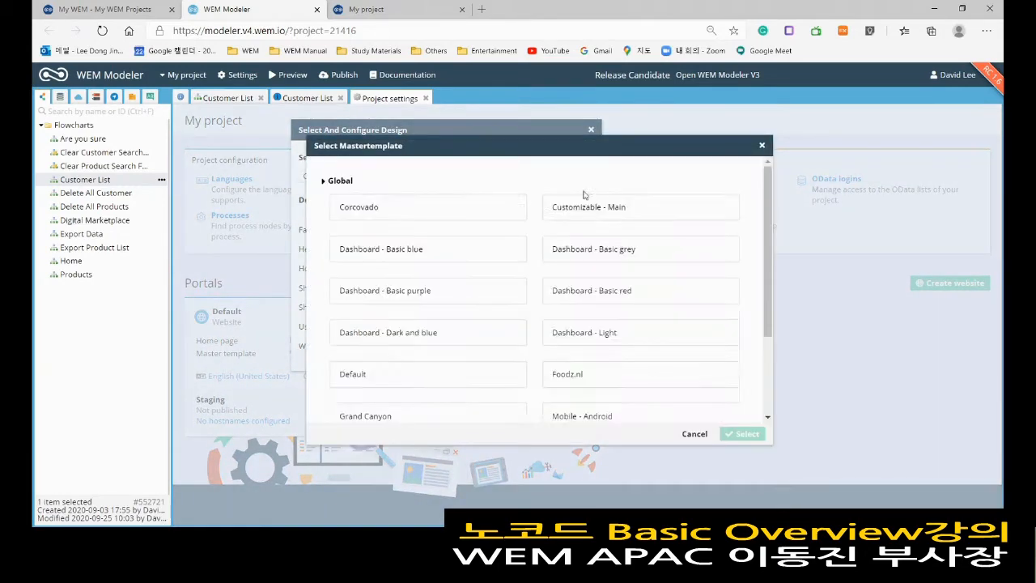
{"action": "scroll", "coordinate": [602, 374], "scroll_direction": "down", "scroll_amount": 1}
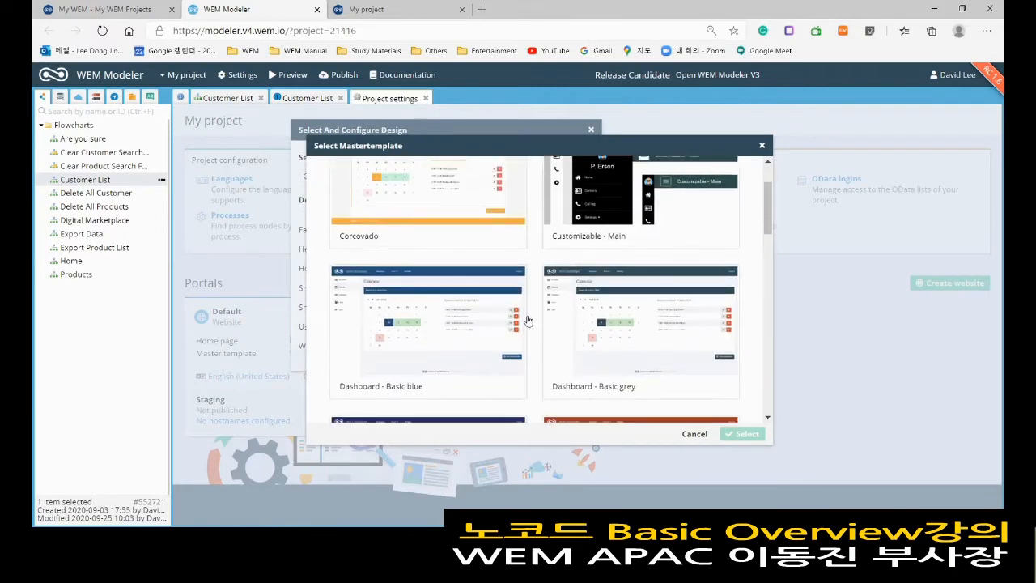
{"action": "scroll", "coordinate": [607, 372], "scroll_direction": "down", "scroll_amount": 1}
{"action": "scroll", "coordinate": [590, 372], "scroll_direction": "down", "scroll_amount": 1}
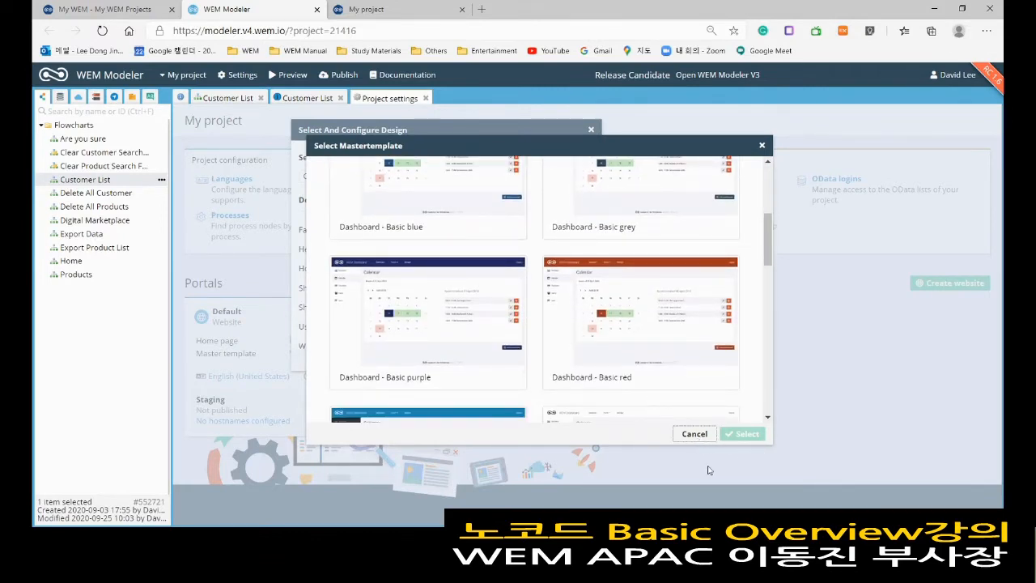
{"action": "left_click", "coordinate": [694, 437]}
{"action": "left_click", "coordinate": [580, 362]}
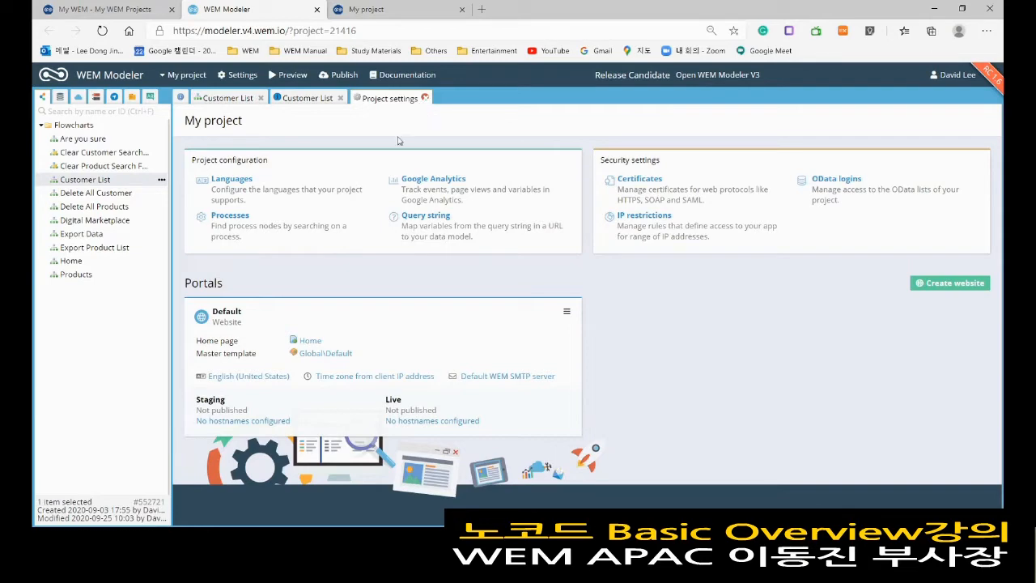
Step: Close the project settings and both open Customer List editors to return to the project summary
{"action": "left_click", "coordinate": [425, 97]}
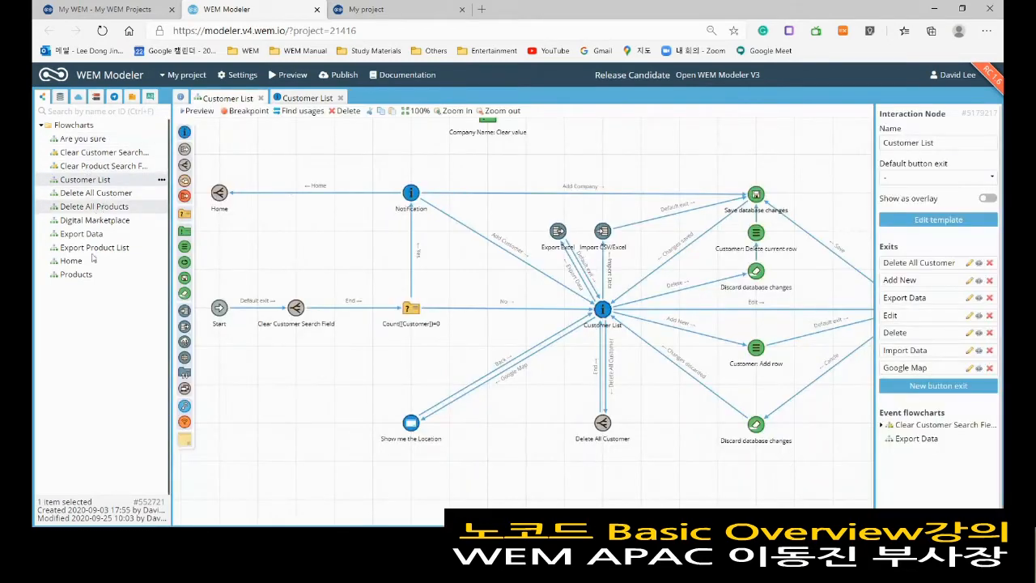
{"action": "left_click", "coordinate": [340, 97]}
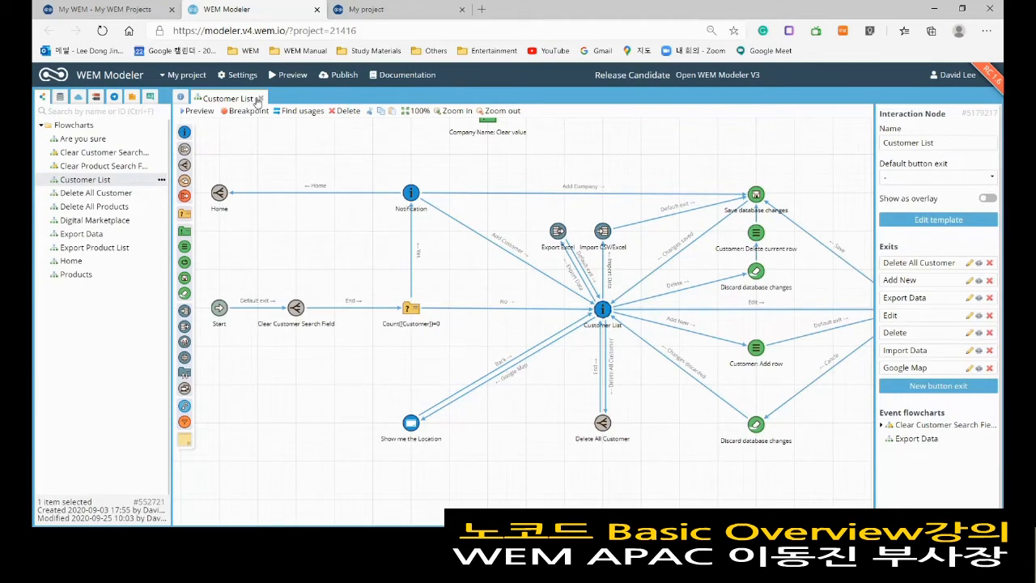
{"action": "left_click", "coordinate": [260, 99]}
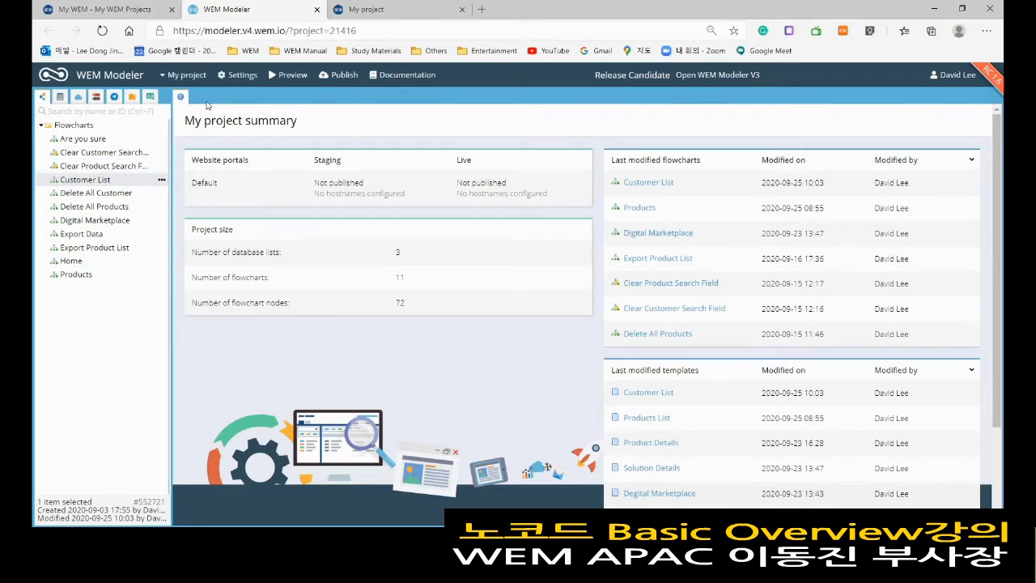
Step: Preview the project's website in the browser and close the preview
{"action": "left_click", "coordinate": [283, 77]}
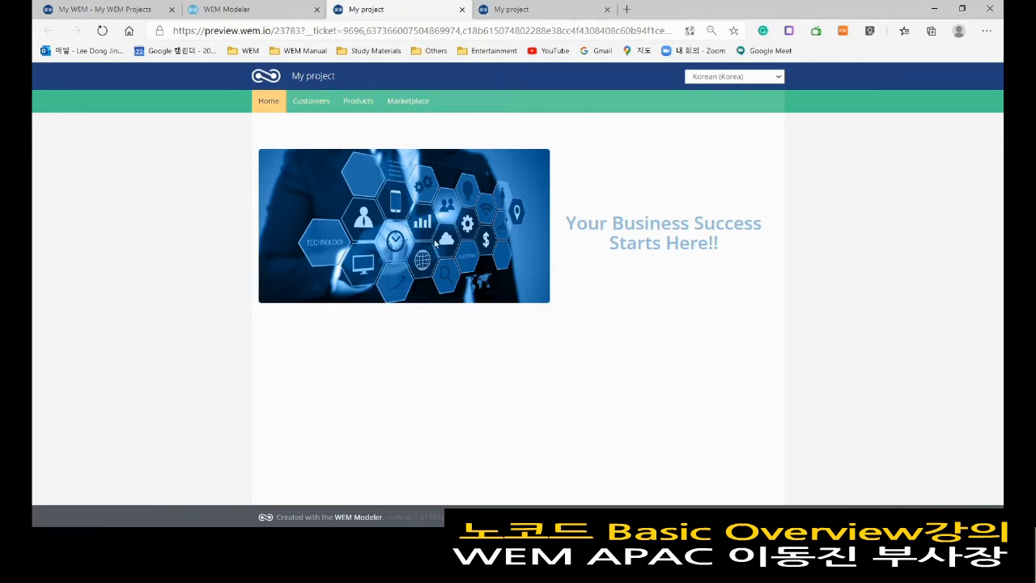
{"action": "left_click", "coordinate": [462, 9]}
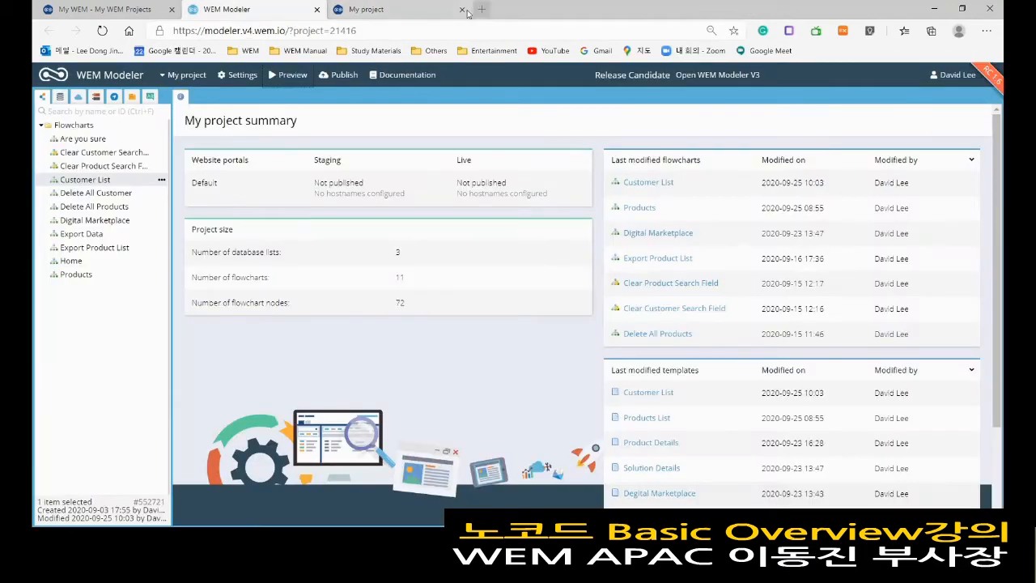
Step: Close the project preview and examine the fields of the Customer and Products lists in the data model
{"action": "left_click", "coordinate": [462, 9]}
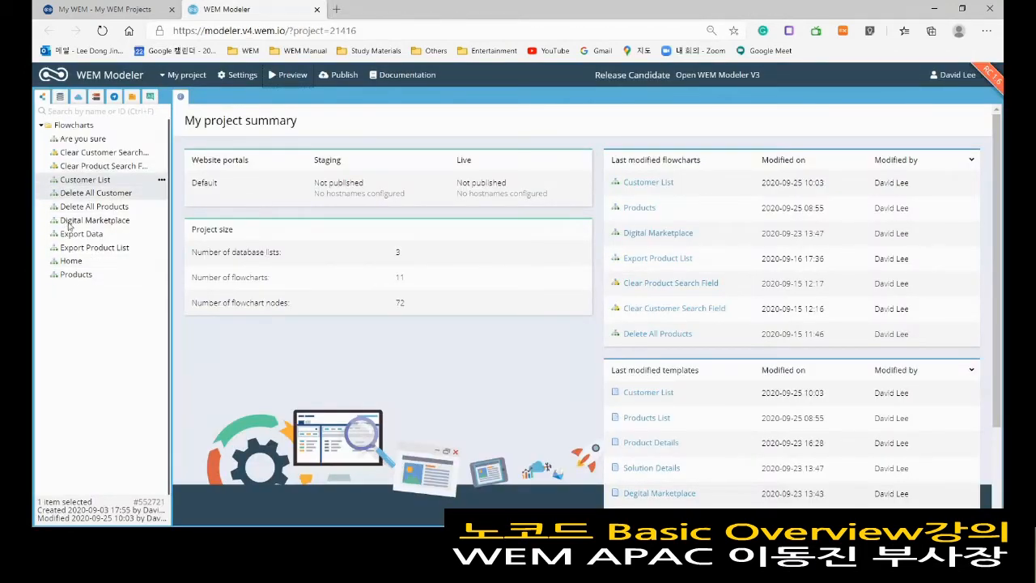
{"action": "left_click", "coordinate": [60, 97]}
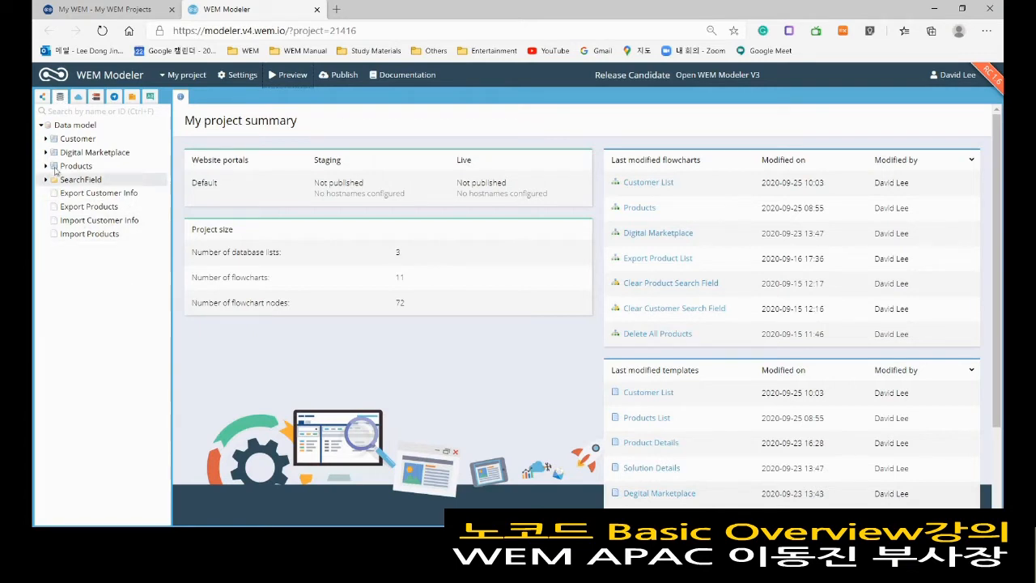
{"action": "left_click", "coordinate": [45, 141]}
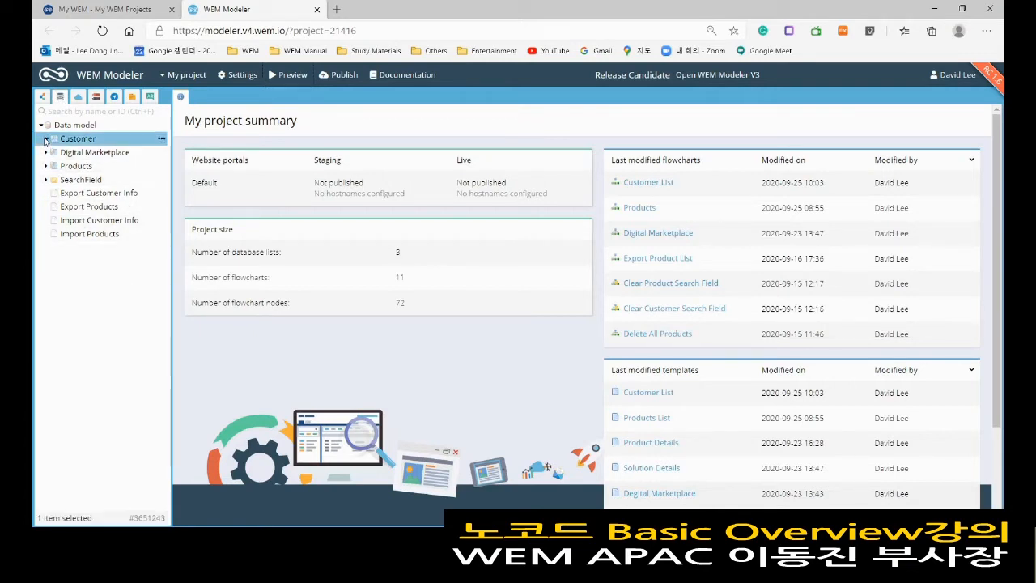
{"action": "left_click", "coordinate": [46, 140]}
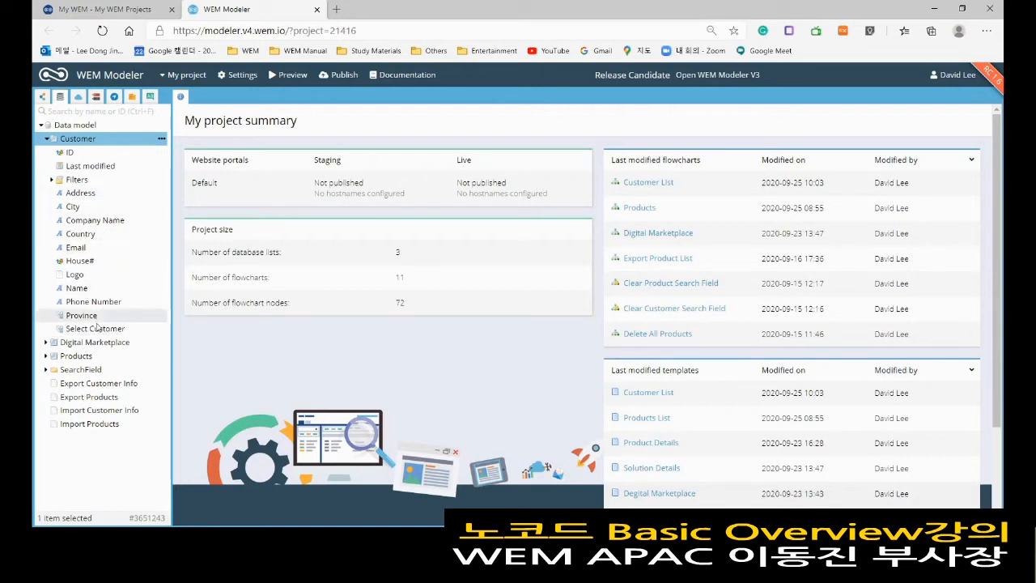
{"action": "left_click", "coordinate": [46, 356]}
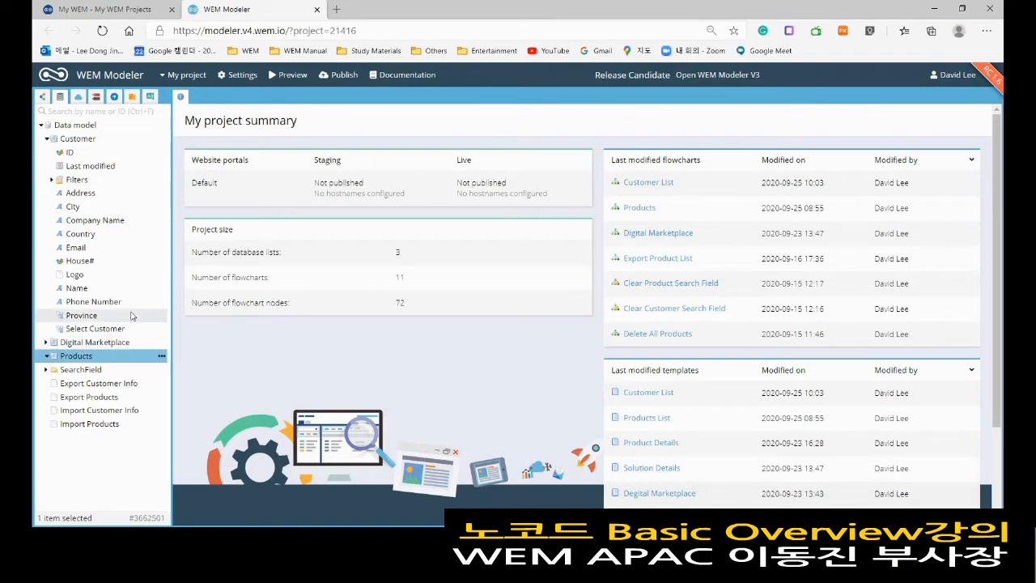
{"action": "scroll", "coordinate": [113, 370], "scroll_direction": "down", "scroll_amount": 1}
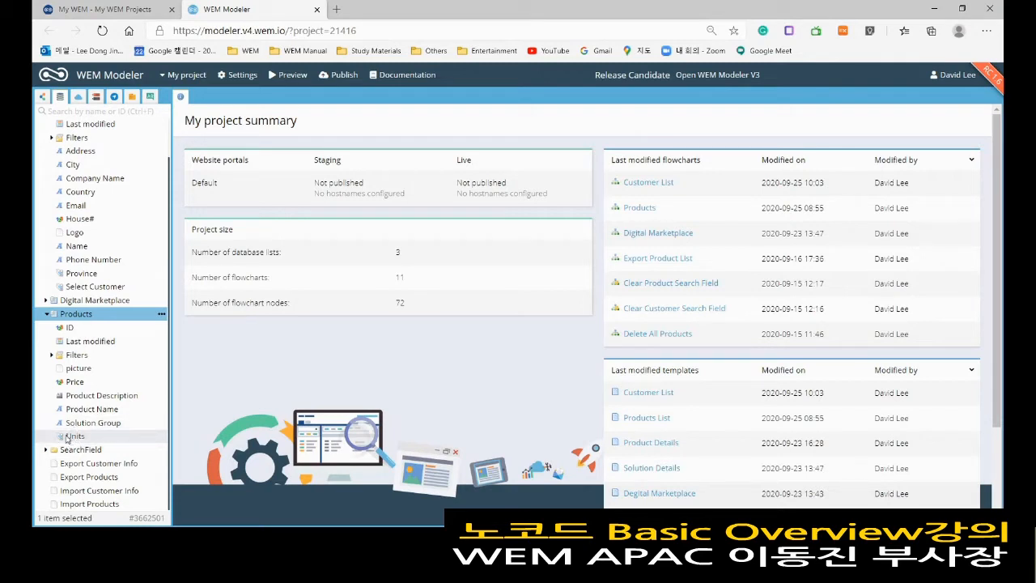
Step: Examine the project's concepts, including the regions listed under Province
{"action": "left_click", "coordinate": [95, 98]}
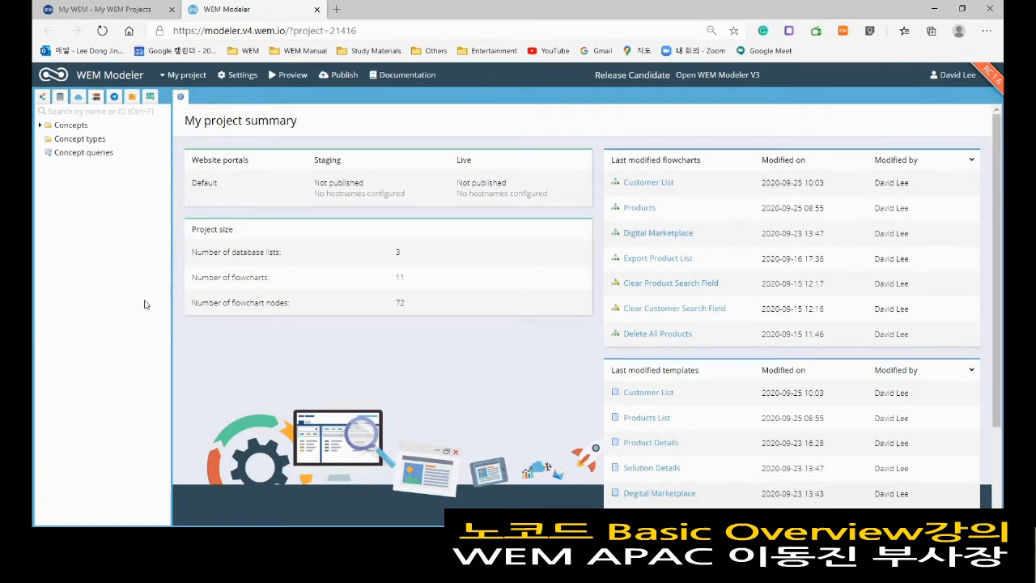
{"action": "left_click", "coordinate": [40, 127]}
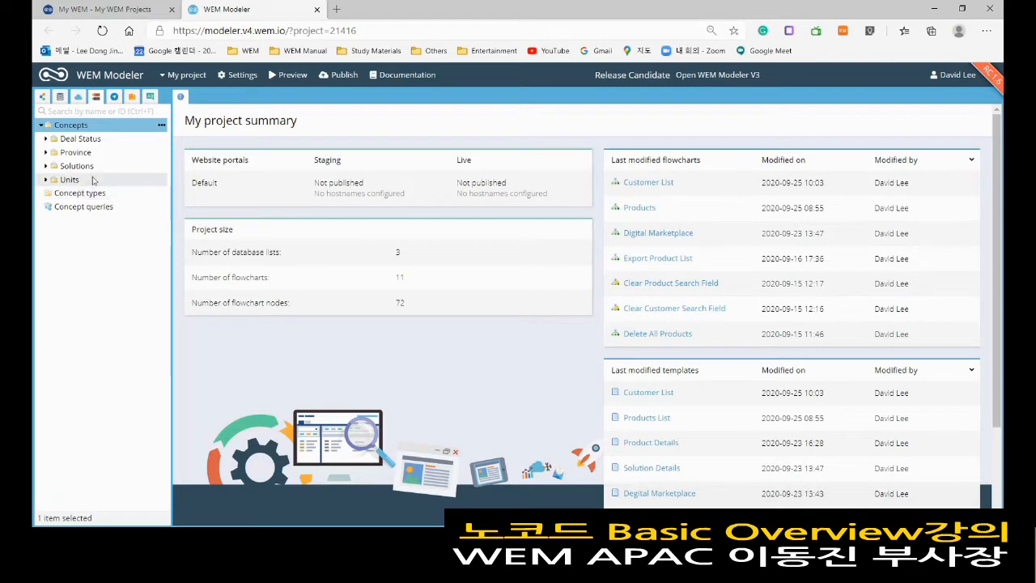
{"action": "left_click", "coordinate": [46, 153]}
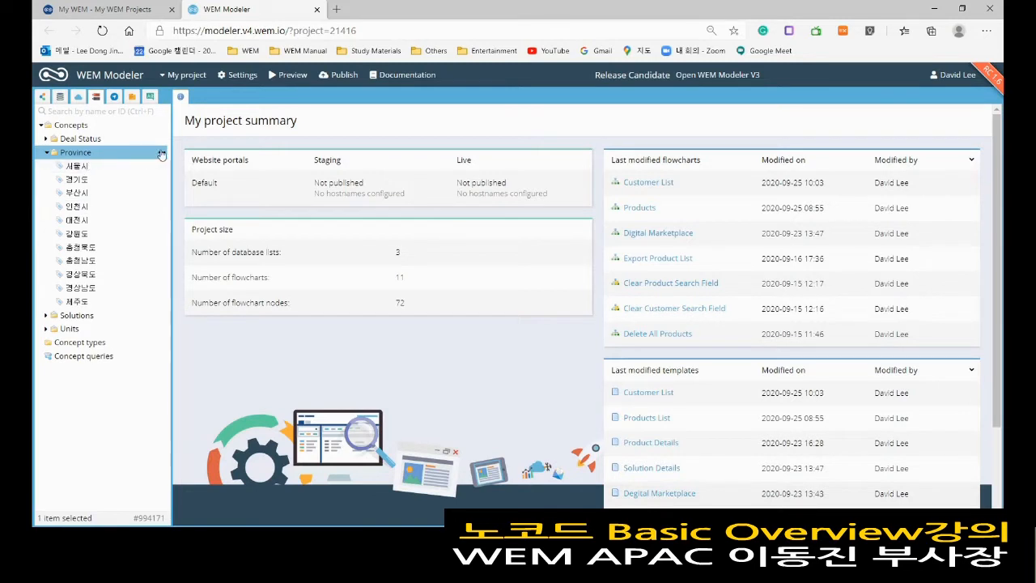
Step: Create a new root concept named Car under Concepts
{"action": "left_click", "coordinate": [115, 127]}
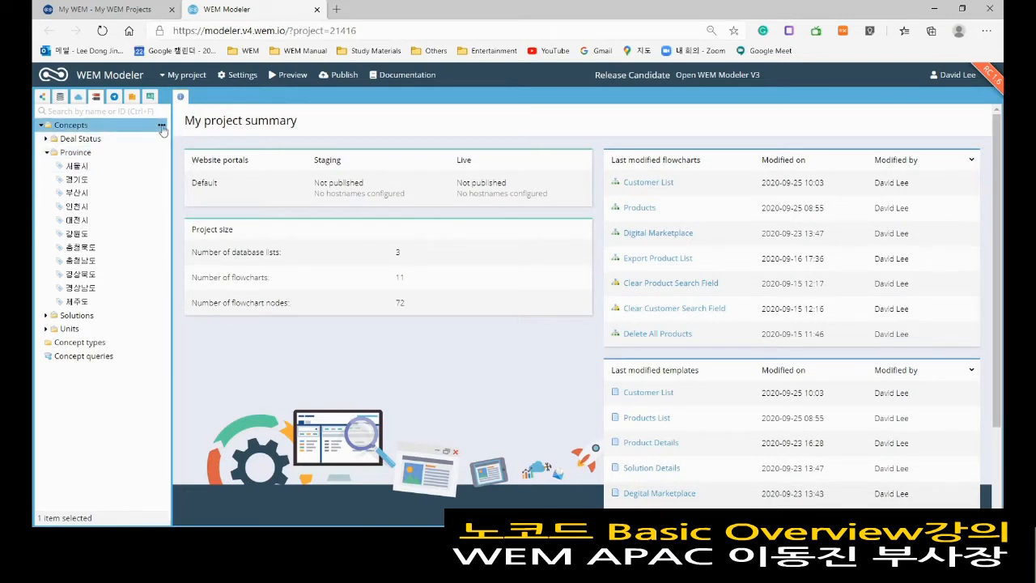
{"action": "left_click", "coordinate": [161, 126]}
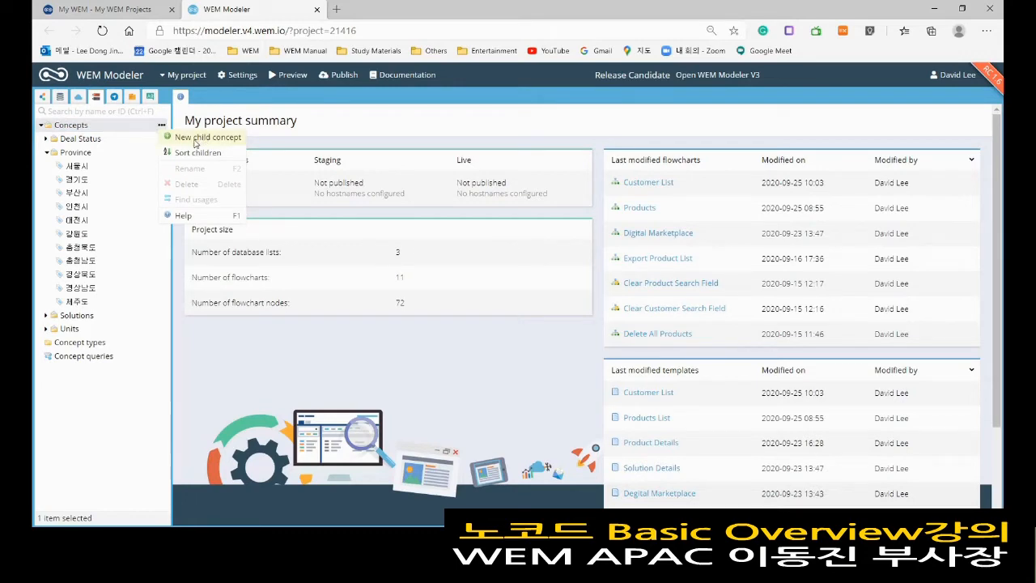
{"action": "left_click", "coordinate": [195, 144]}
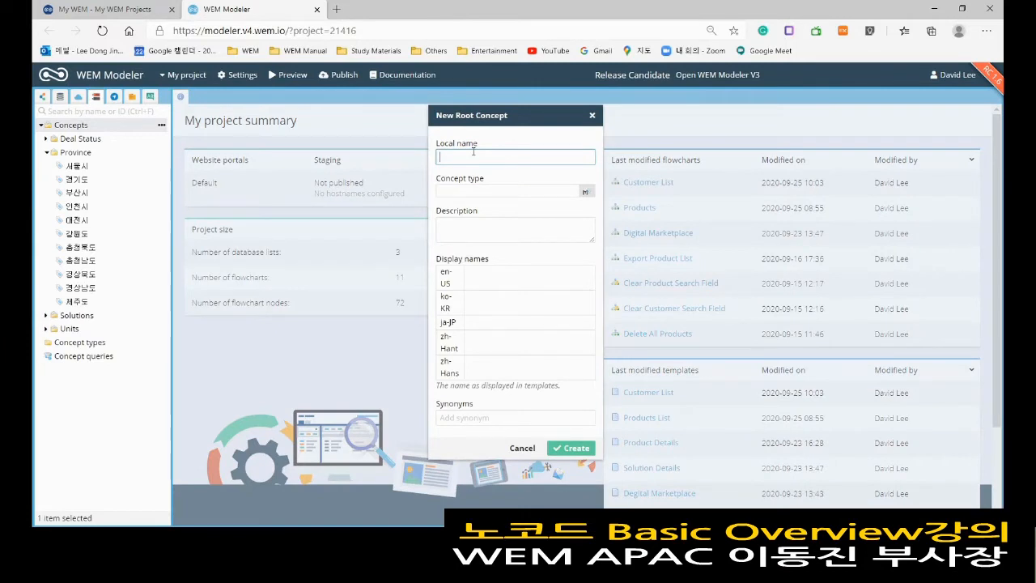
{"action": "type", "text": "ㅊㅇㄱ"}
{"action": "key", "text": "BackSpace"}
{"action": "key", "text": "BackSpace"}
{"action": "key", "text": "BackSpace"}
{"action": "type", "text": "ㅊㅁ"}
{"action": "key", "text": "BackSpace"}
{"action": "key", "text": "BackSpace"}
{"action": "left_click", "coordinate": [571, 447]}
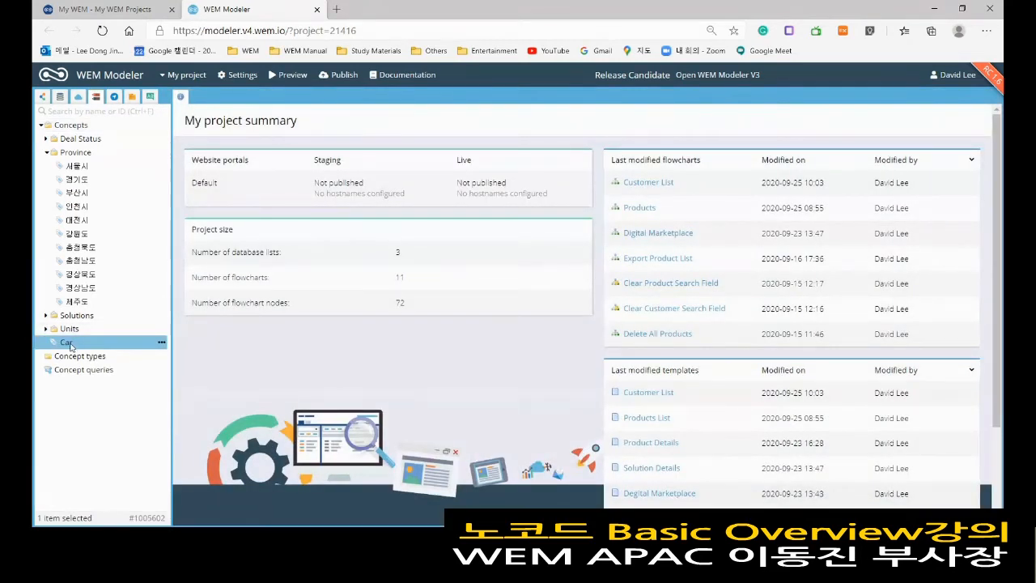
Step: Add a child concept named Hyundai to the Car concept
{"action": "left_click", "coordinate": [161, 343]}
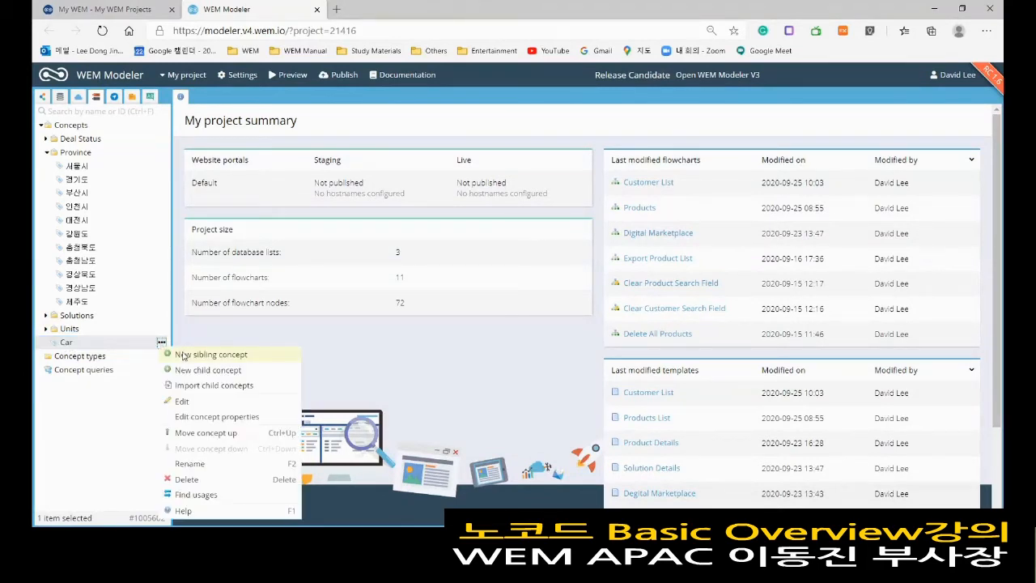
{"action": "left_click", "coordinate": [91, 345]}
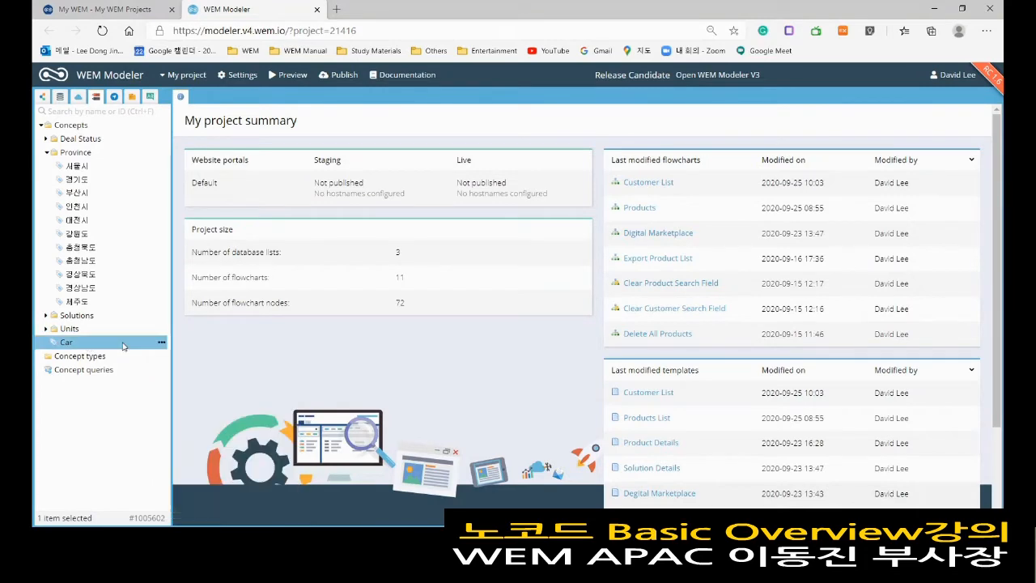
{"action": "left_click", "coordinate": [161, 344]}
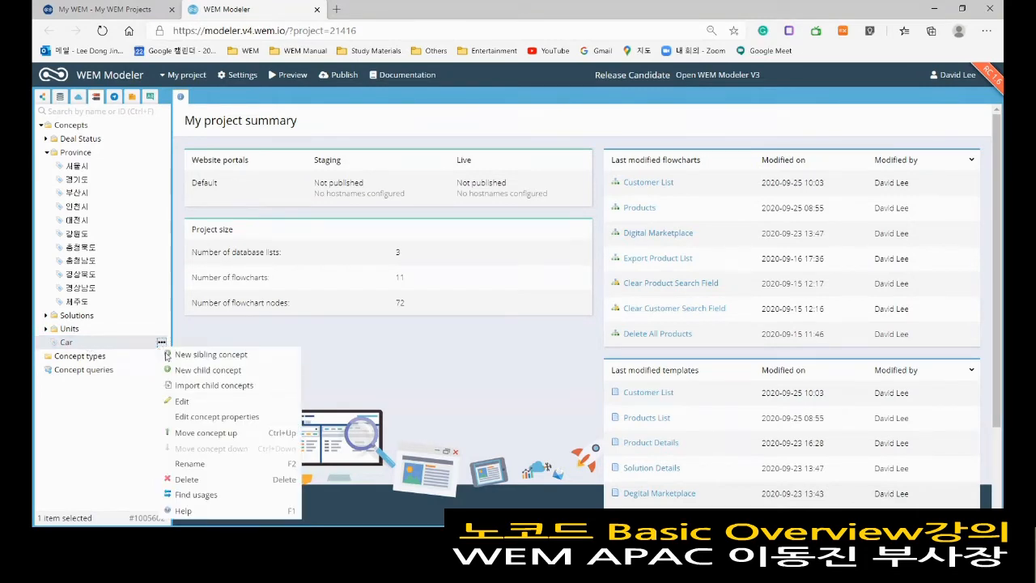
{"action": "left_click", "coordinate": [206, 370]}
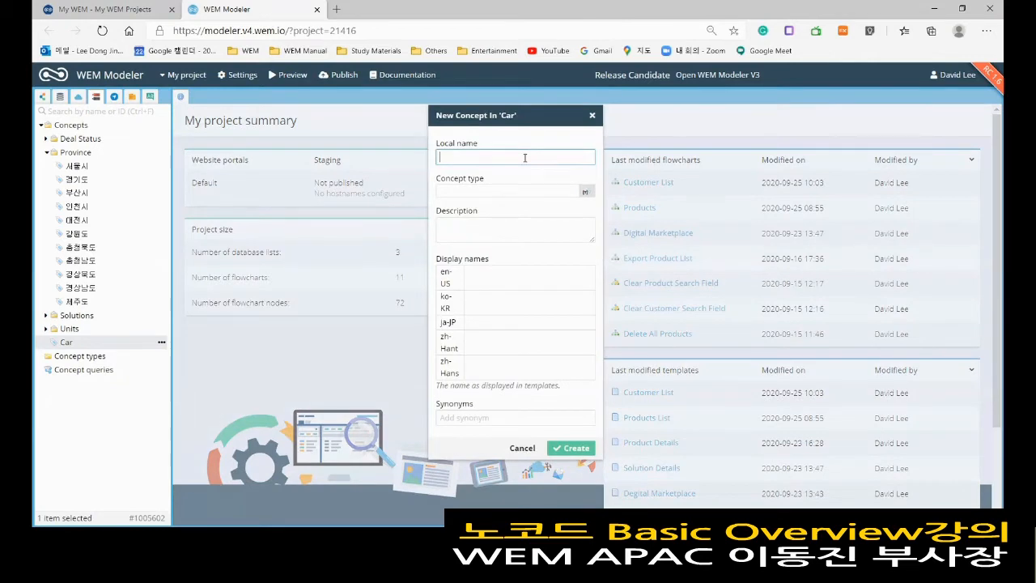
{"action": "type", "text": "Hyundai"}
{"action": "left_click", "coordinate": [576, 447]}
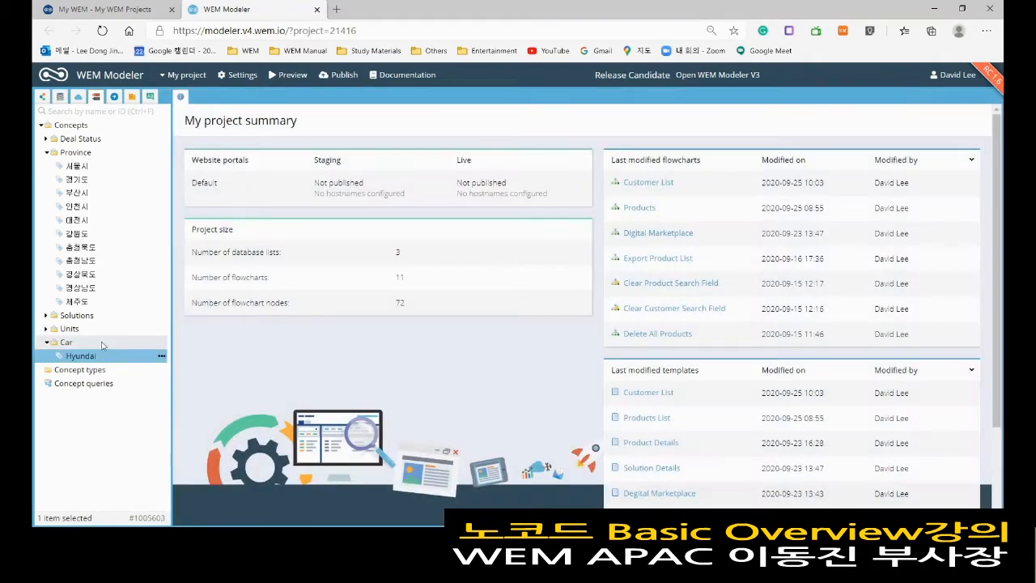
Step: Add a second child concept named Kia to the Car concept
{"action": "left_click", "coordinate": [103, 343]}
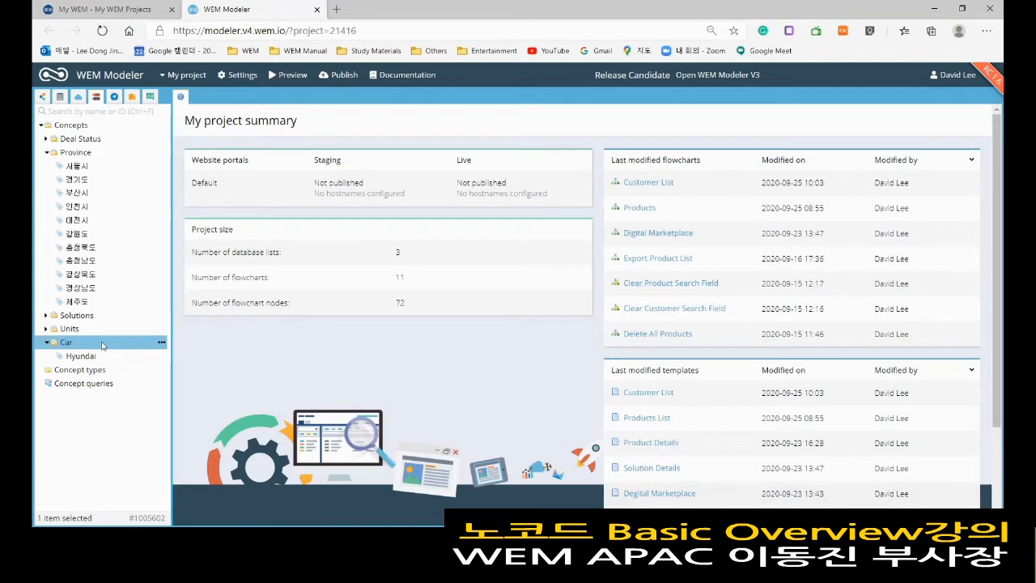
{"action": "left_click", "coordinate": [104, 357]}
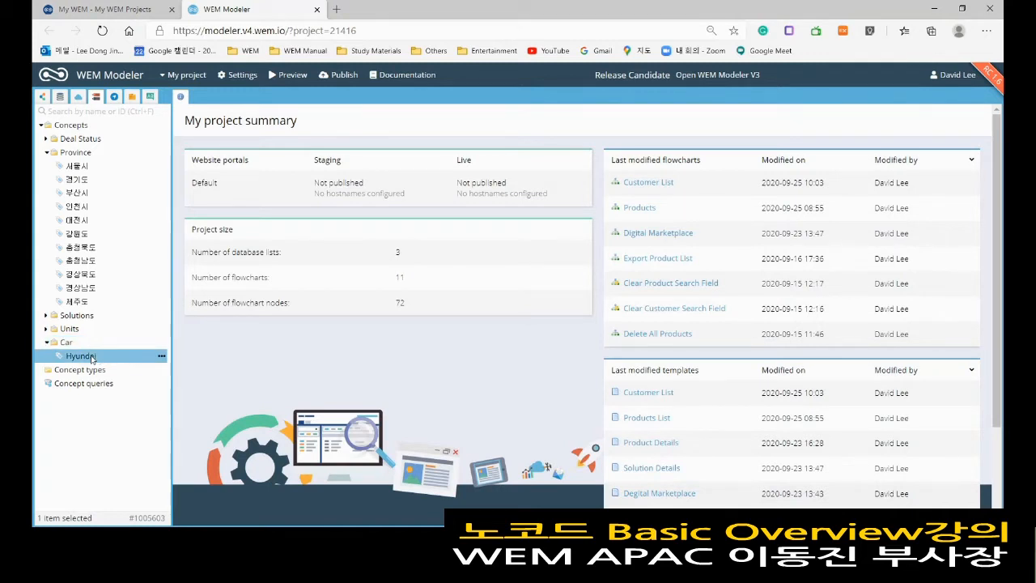
{"action": "left_click", "coordinate": [108, 346]}
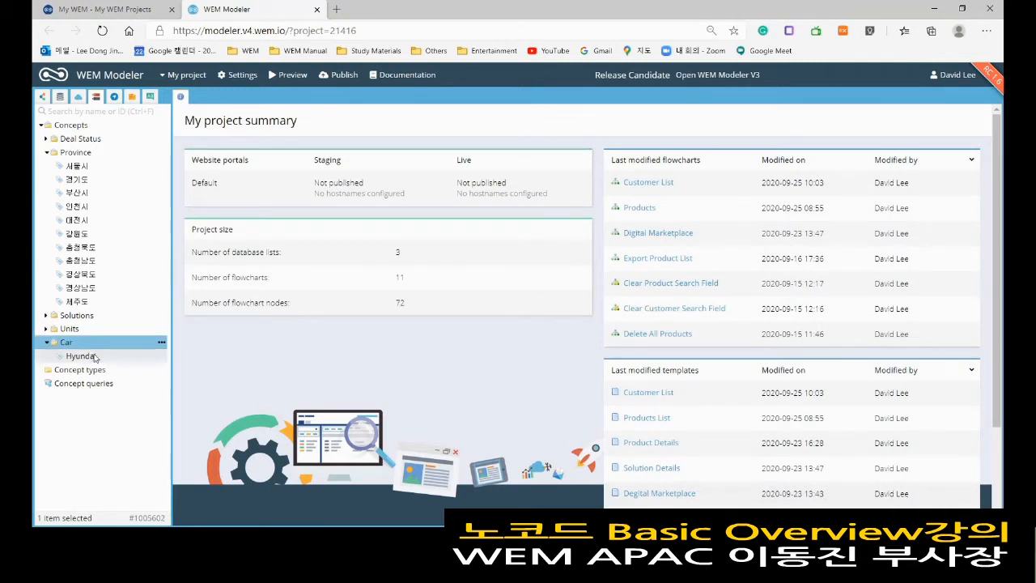
{"action": "left_click", "coordinate": [95, 356]}
{"action": "left_click", "coordinate": [102, 343]}
{"action": "left_click", "coordinate": [162, 342]}
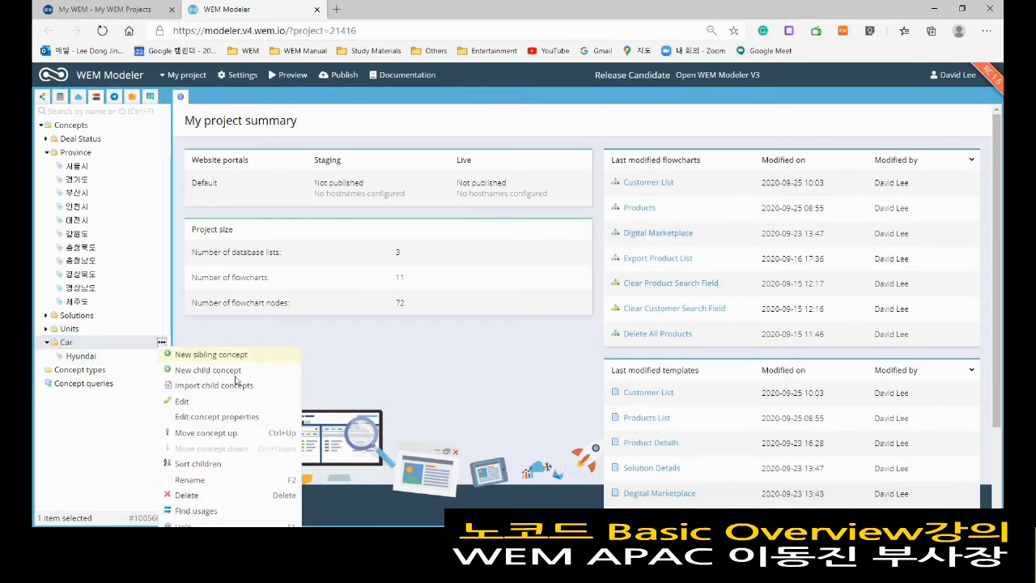
{"action": "left_click", "coordinate": [208, 372]}
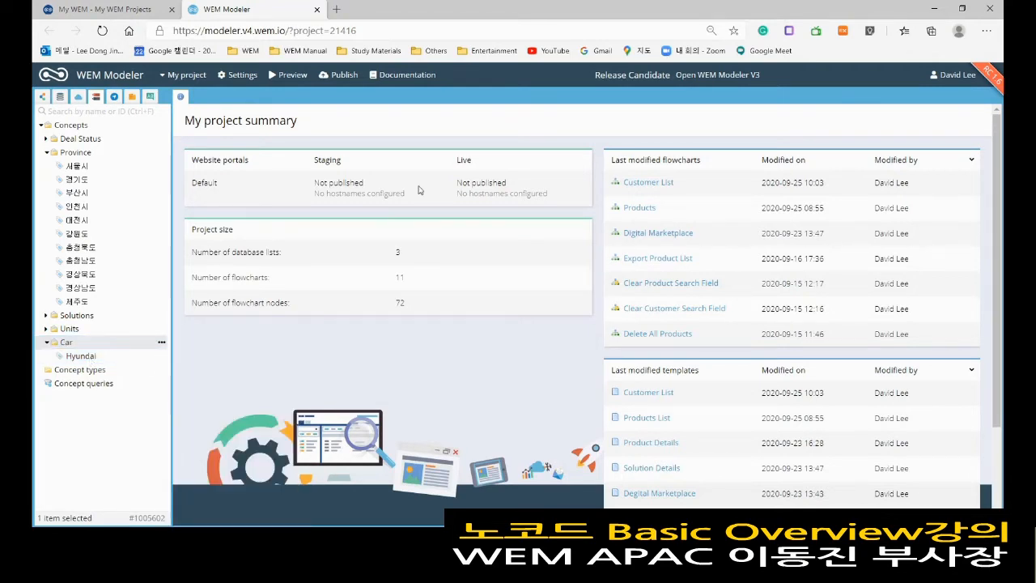
{"action": "type", "text": "Kia"}
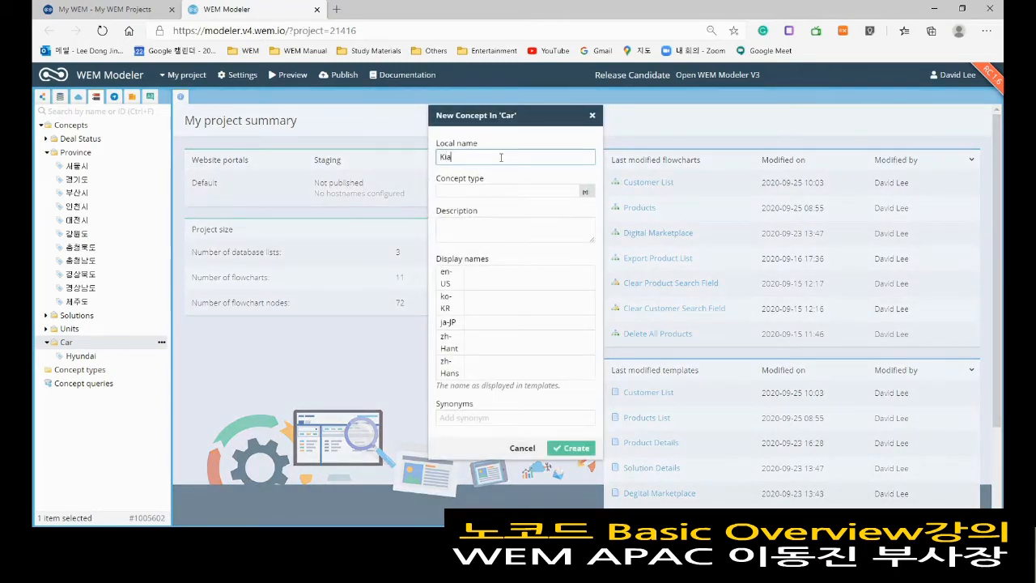
{"action": "left_click", "coordinate": [572, 449]}
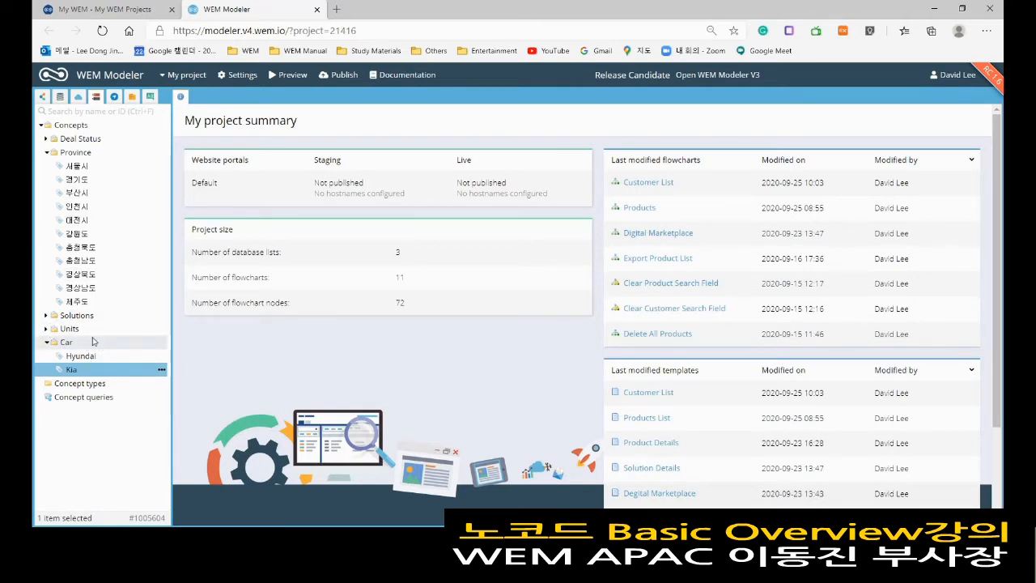
Step: Return to the data model and examine the Company Name and Product Name fields in the SearchField folder
{"action": "left_click", "coordinate": [59, 97]}
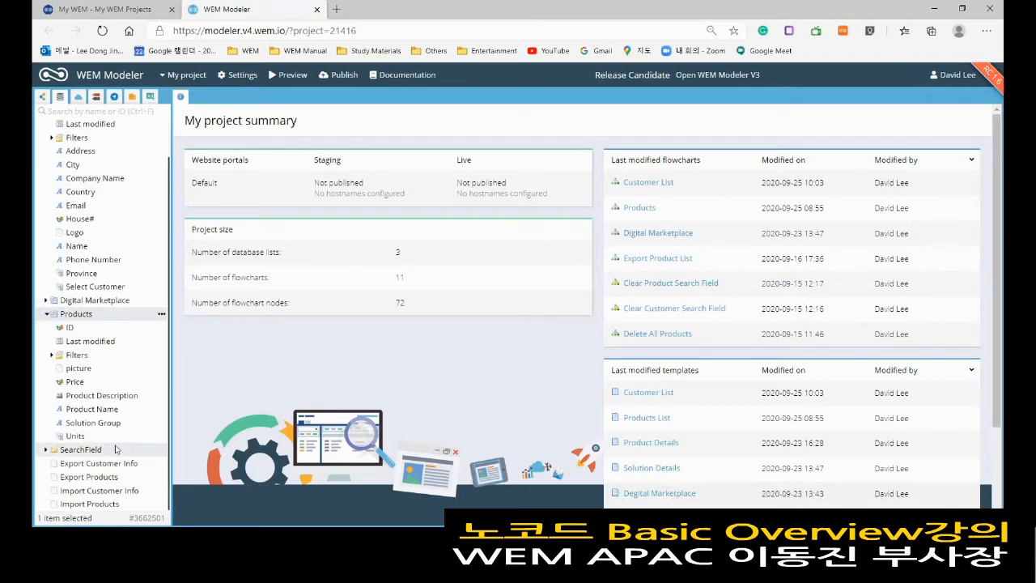
{"action": "left_click", "coordinate": [46, 451]}
{"action": "scroll", "coordinate": [113, 441], "scroll_direction": "down", "scroll_amount": 1}
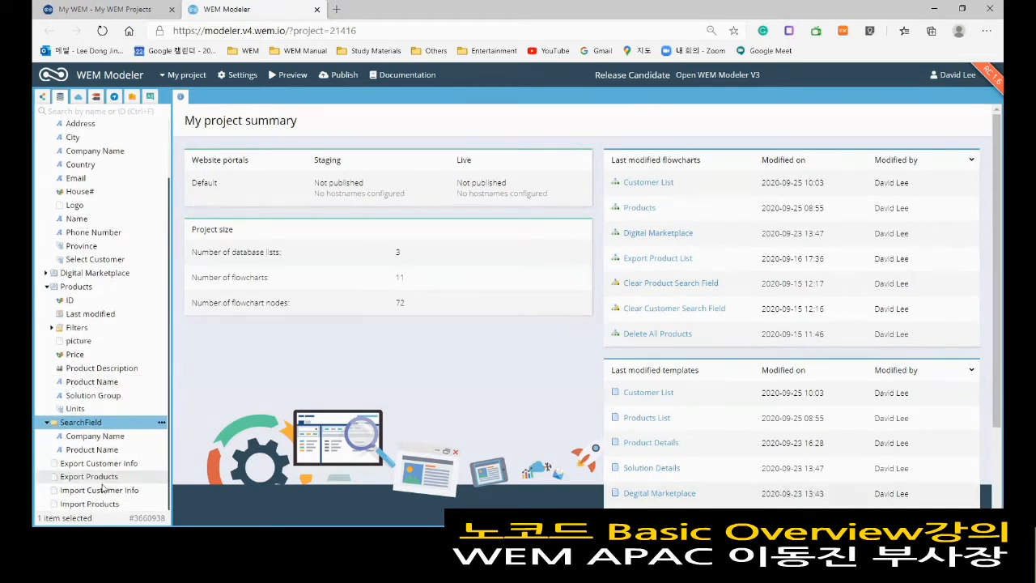
{"action": "left_click", "coordinate": [108, 450]}
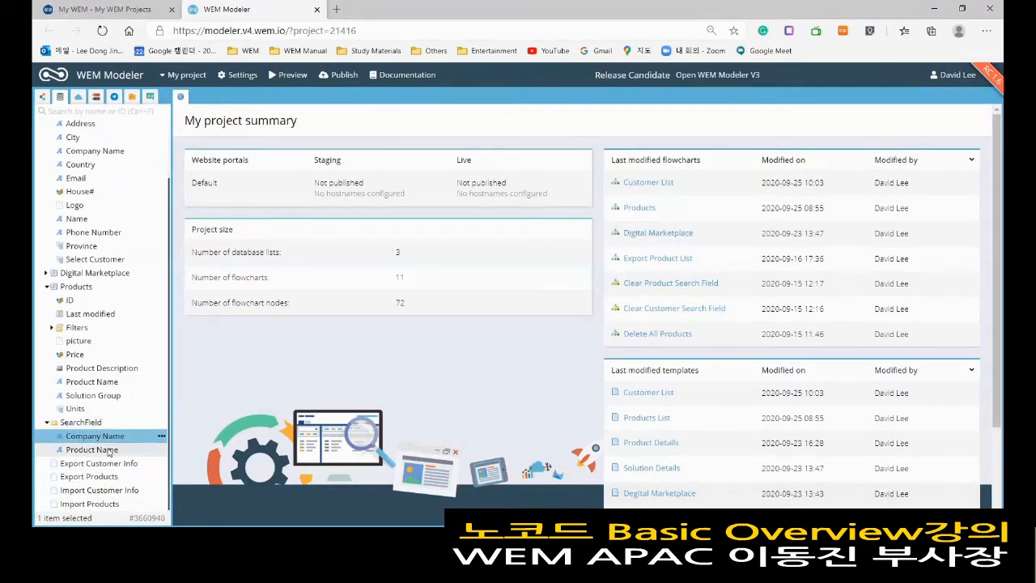
{"action": "left_click", "coordinate": [112, 437]}
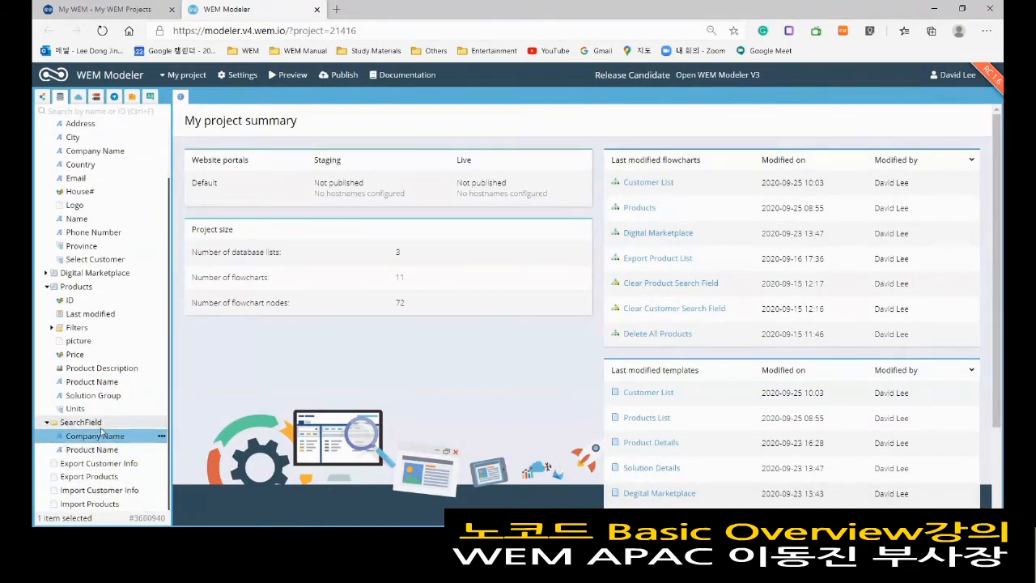
{"action": "left_click", "coordinate": [100, 424]}
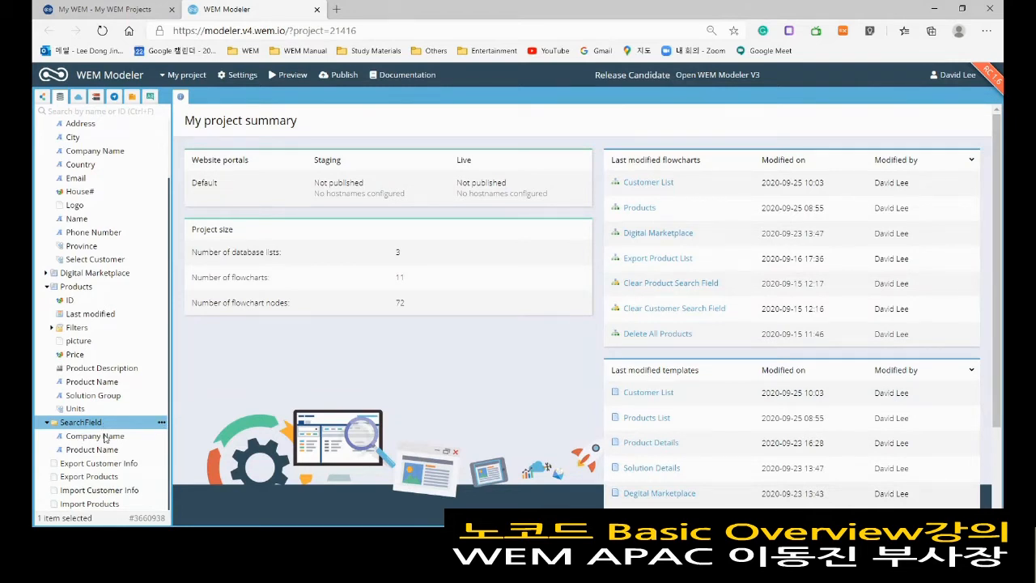
{"action": "scroll", "coordinate": [120, 262], "scroll_direction": "up", "scroll_amount": 2}
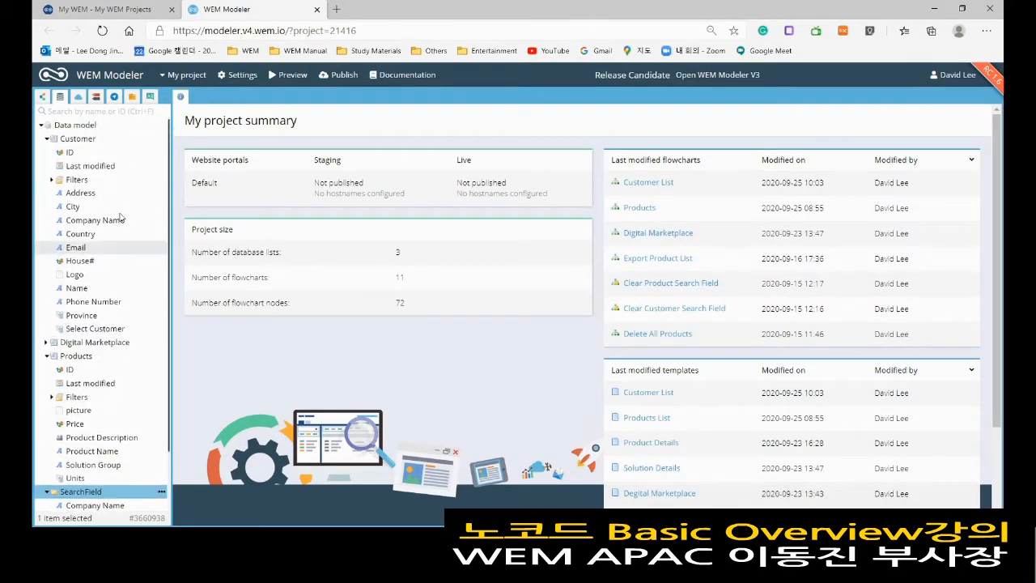
Step: Examine the name and list type options for a new list in the data model, cancelling without creating it
{"action": "left_click", "coordinate": [149, 125]}
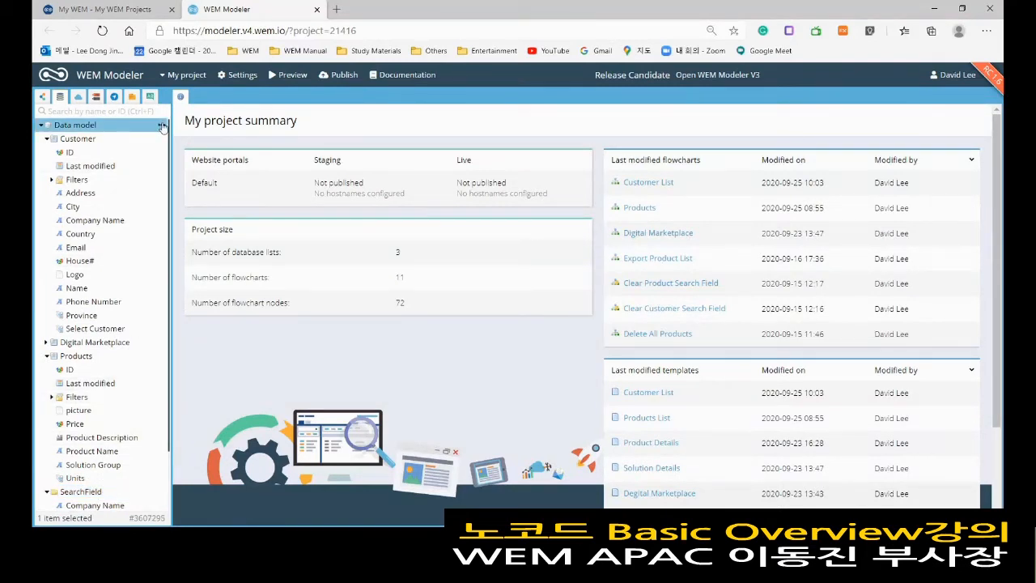
{"action": "left_click", "coordinate": [161, 125]}
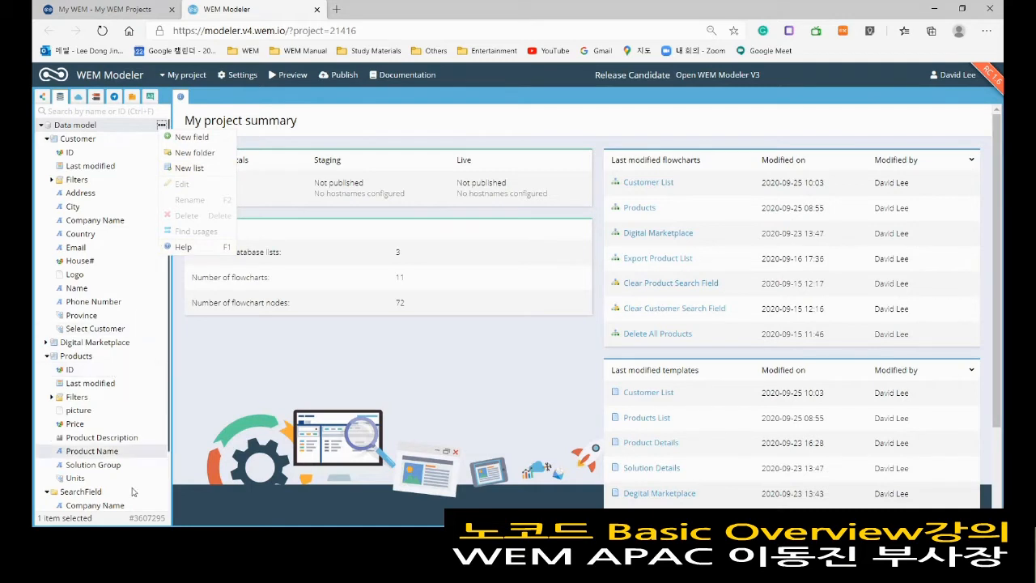
{"action": "scroll", "coordinate": [123, 476], "scroll_direction": "down", "scroll_amount": 1}
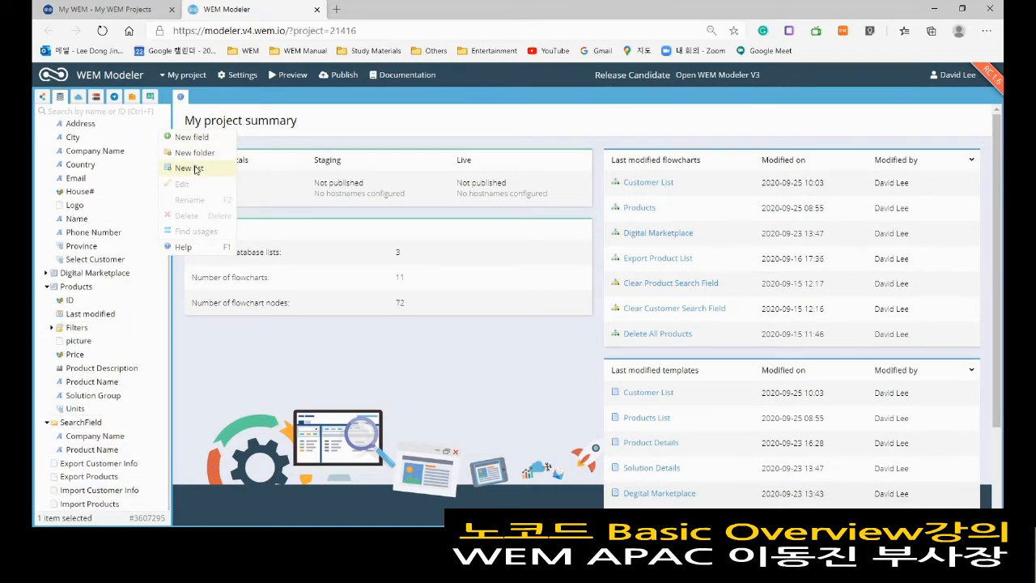
{"action": "left_click", "coordinate": [194, 168]}
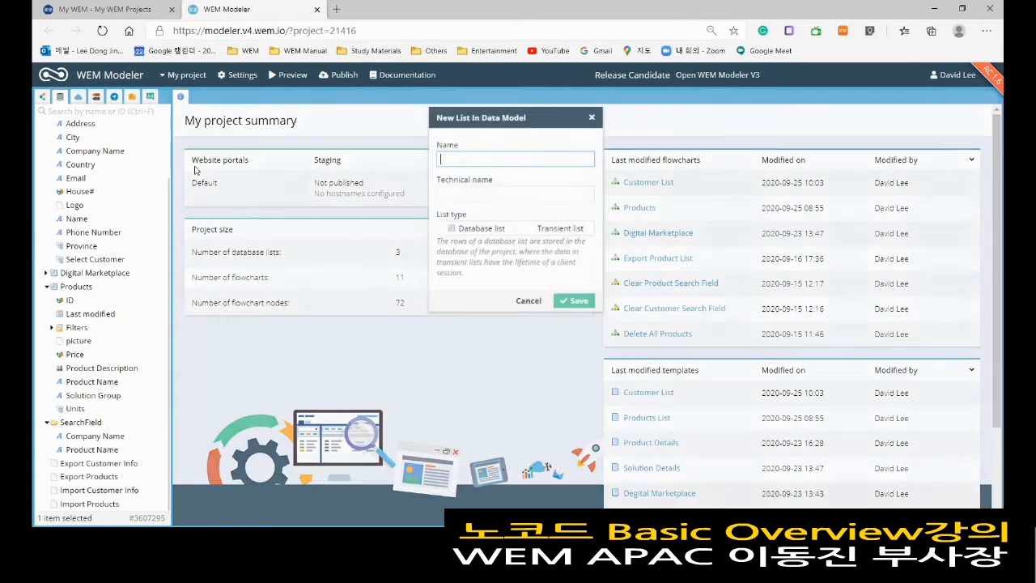
{"action": "left_click", "coordinate": [529, 299]}
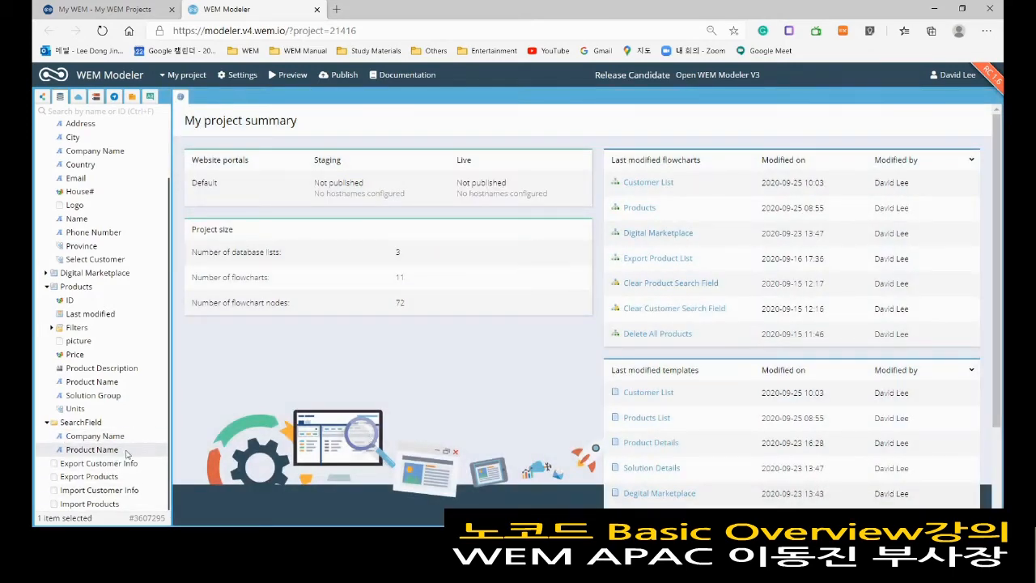
{"action": "scroll", "coordinate": [124, 457], "scroll_direction": "up", "scroll_amount": 2}
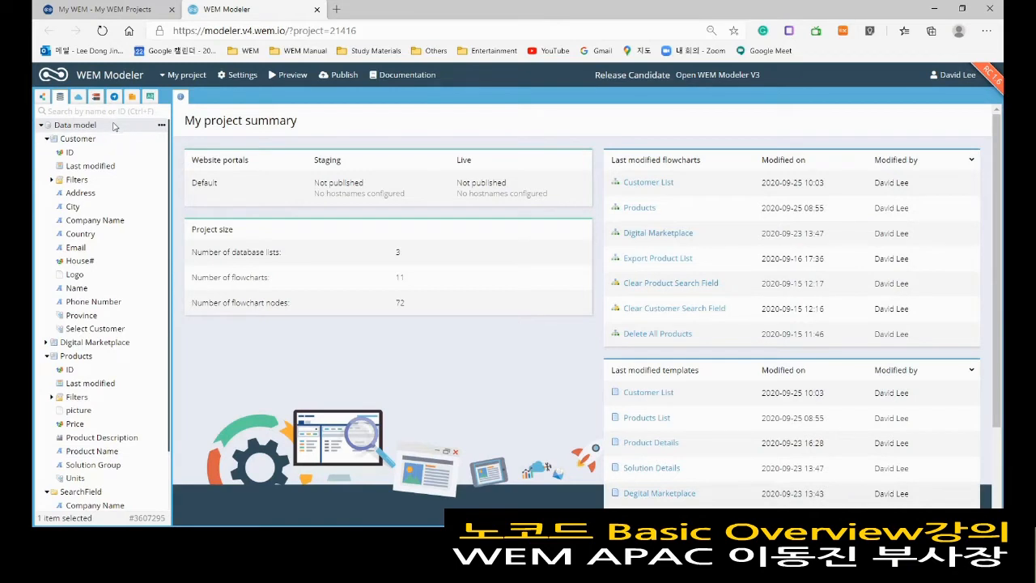
{"action": "scroll", "coordinate": [104, 491], "scroll_direction": "down", "scroll_amount": 1}
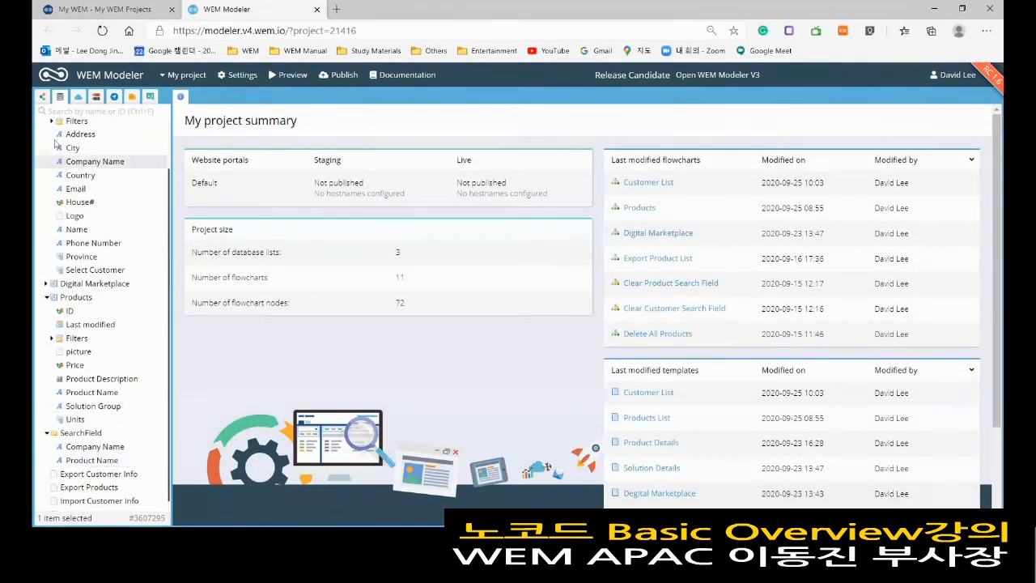
Step: Switch to the Digital Marketplace project and open its Customer Info flowchart
{"action": "left_click", "coordinate": [42, 97]}
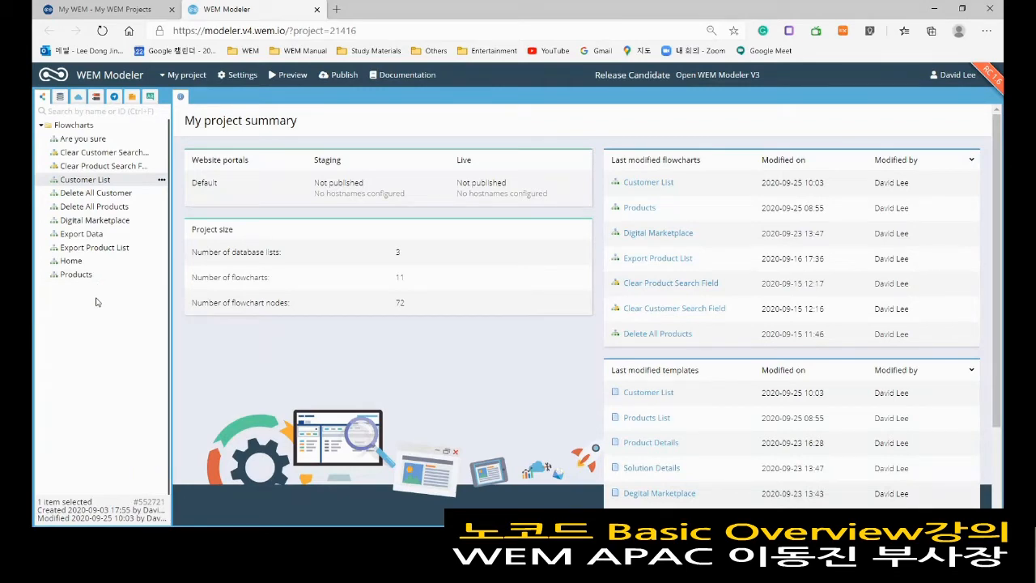
{"action": "left_click", "coordinate": [187, 75]}
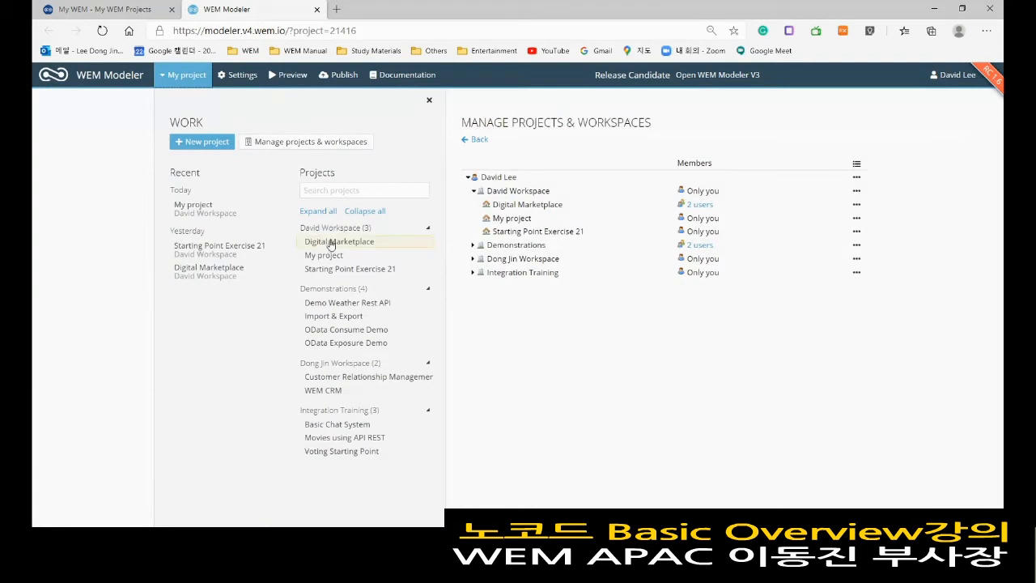
{"action": "left_click", "coordinate": [332, 243]}
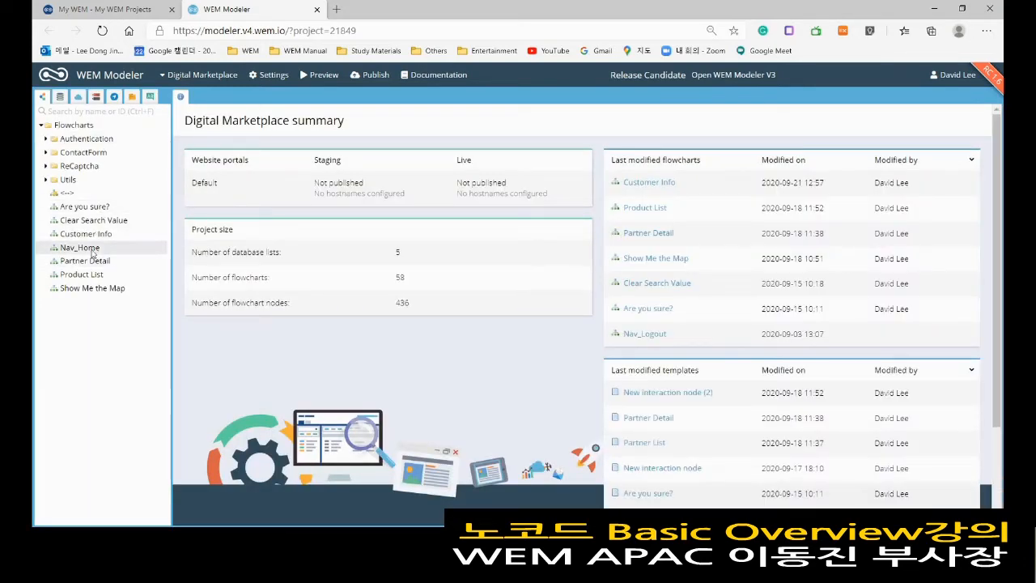
{"action": "left_click", "coordinate": [99, 234]}
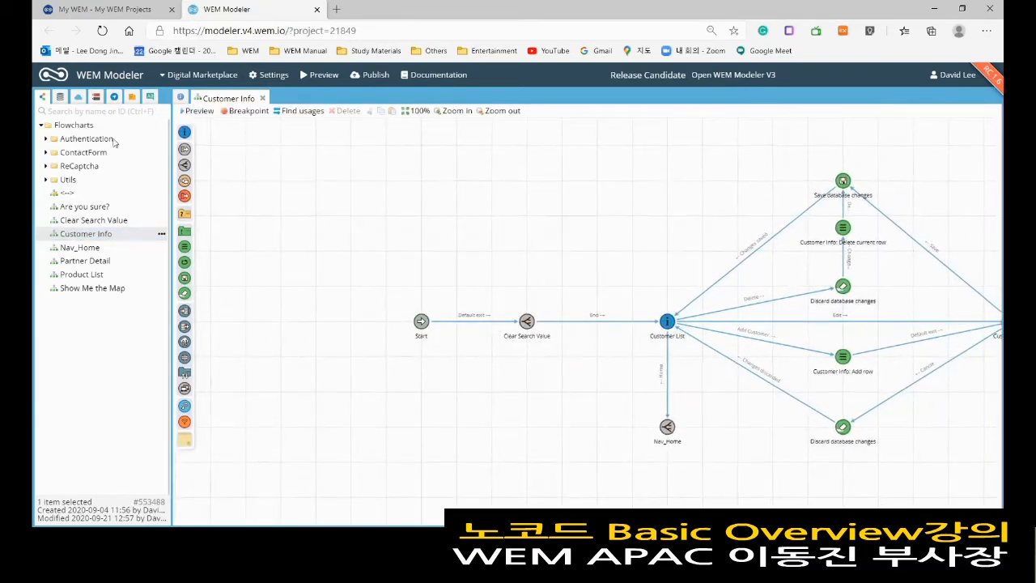
Step: Create a regular flowchart named Basic in the Flowcharts root folder and open it
{"action": "left_click", "coordinate": [162, 126]}
{"action": "left_click", "coordinate": [161, 125]}
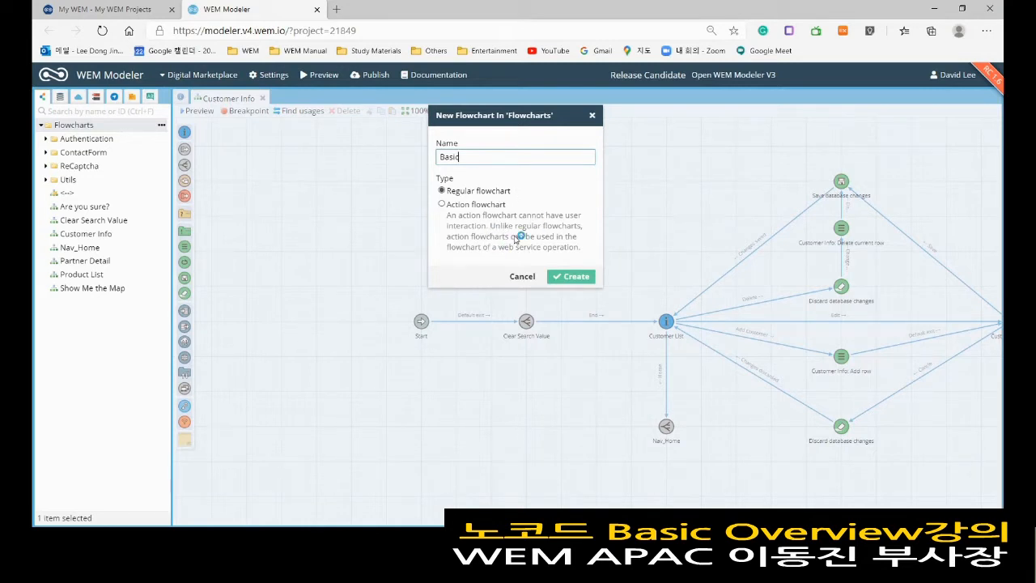
{"action": "left_click", "coordinate": [577, 277]}
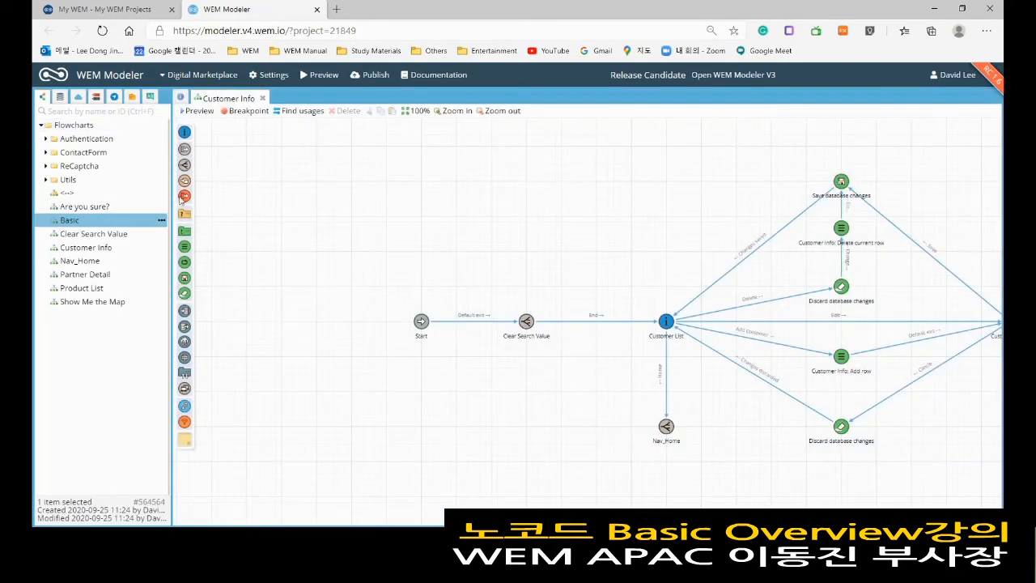
{"action": "double_click", "coordinate": [77, 223]}
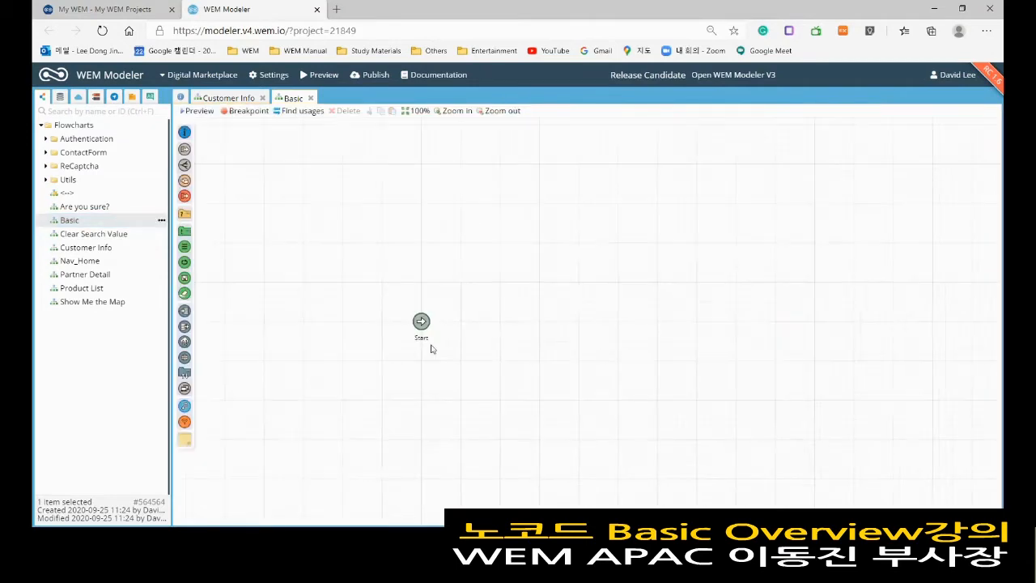
Step: Reposition the Start node toward the upper-left area of the Basic flowchart's canvas
{"action": "left_click_drag", "start_coordinate": [421, 321], "coordinate": [354, 219]}
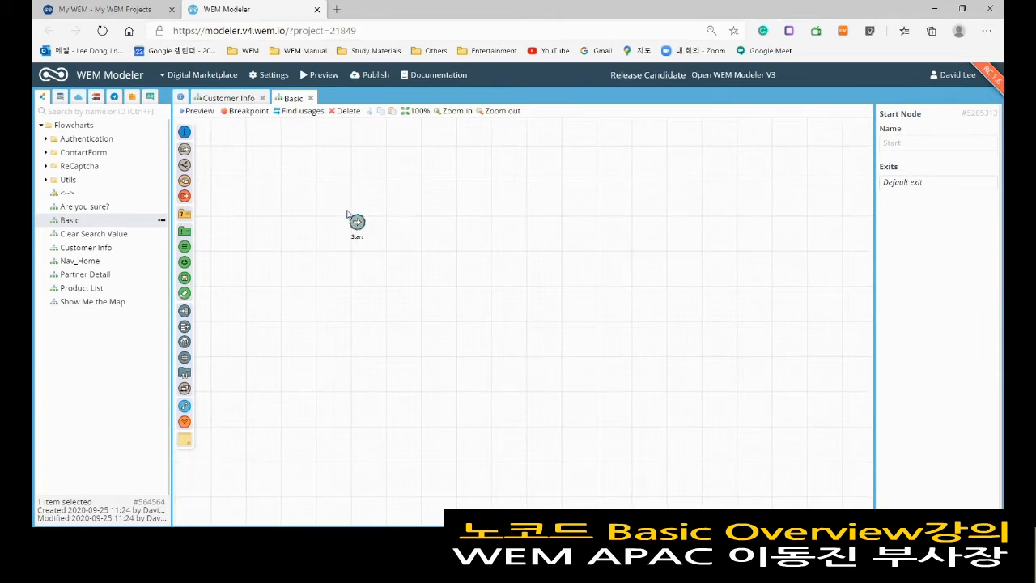
{"action": "left_click_drag", "start_coordinate": [357, 224], "coordinate": [345, 212]}
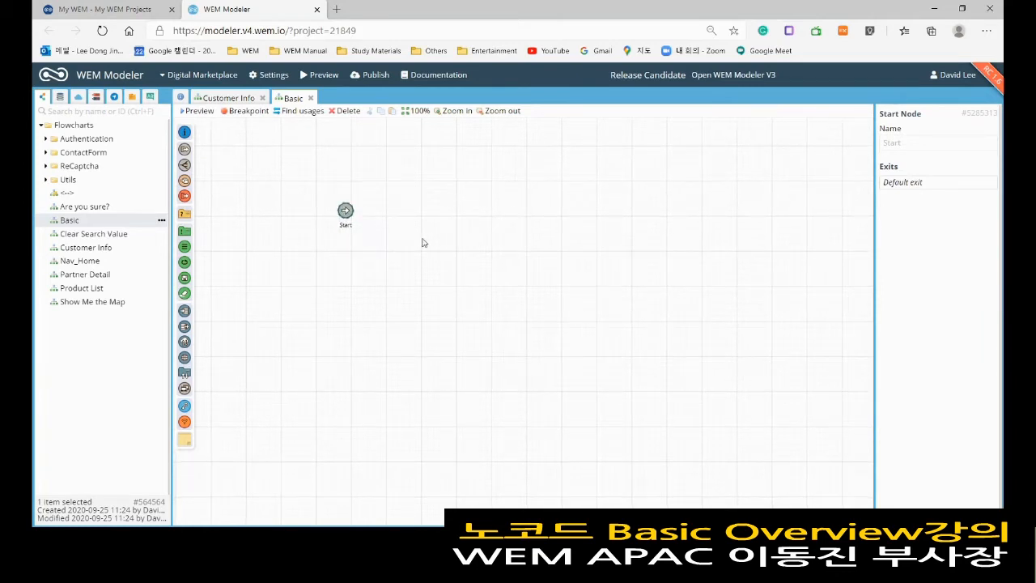
{"action": "left_click", "coordinate": [194, 133]}
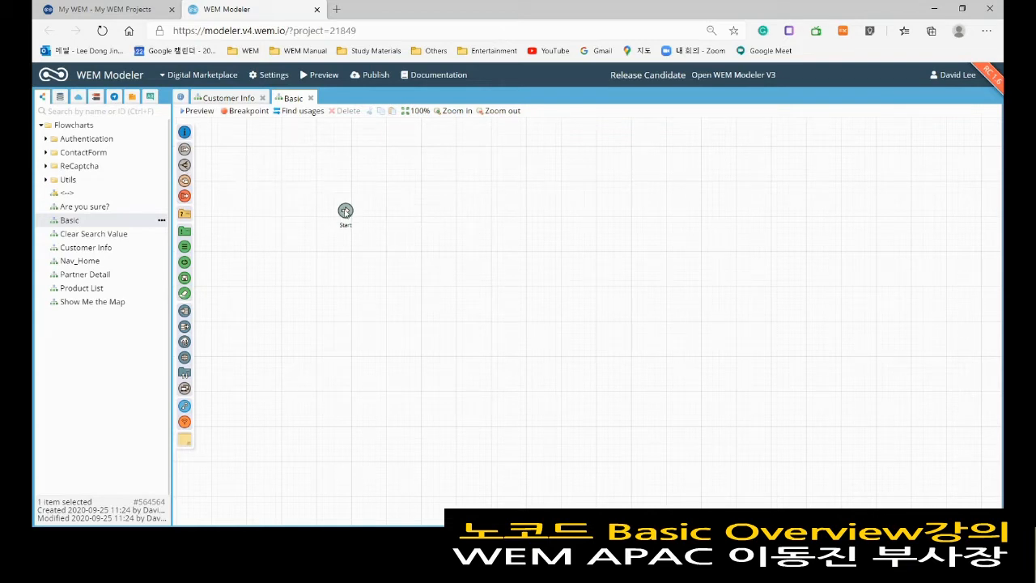
{"action": "left_click_drag", "start_coordinate": [352, 223], "coordinate": [358, 234]}
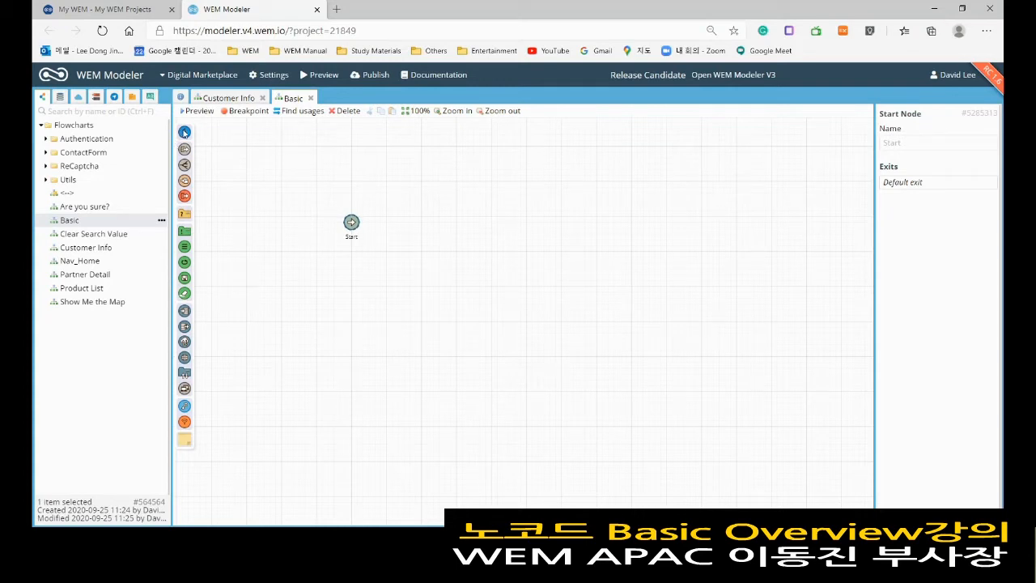
Step: Add an interaction node to the right of the Start node and align the two nodes horizontally
{"action": "left_click_drag", "start_coordinate": [184, 133], "coordinate": [425, 219]}
{"action": "left_click_drag", "start_coordinate": [465, 250], "coordinate": [492, 219]}
{"action": "left_click", "coordinate": [351, 214]}
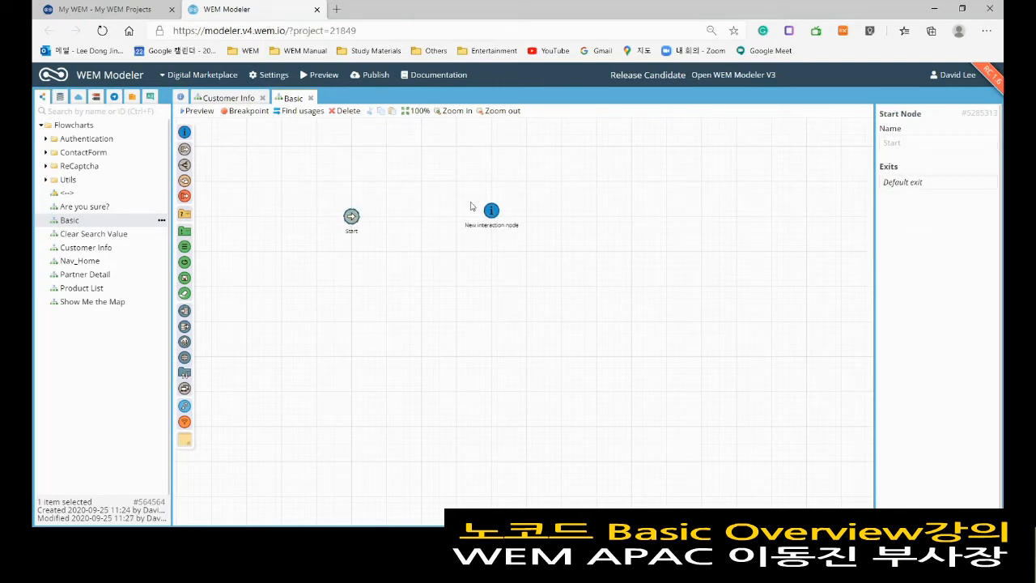
{"action": "left_click_drag", "start_coordinate": [494, 213], "coordinate": [493, 217]}
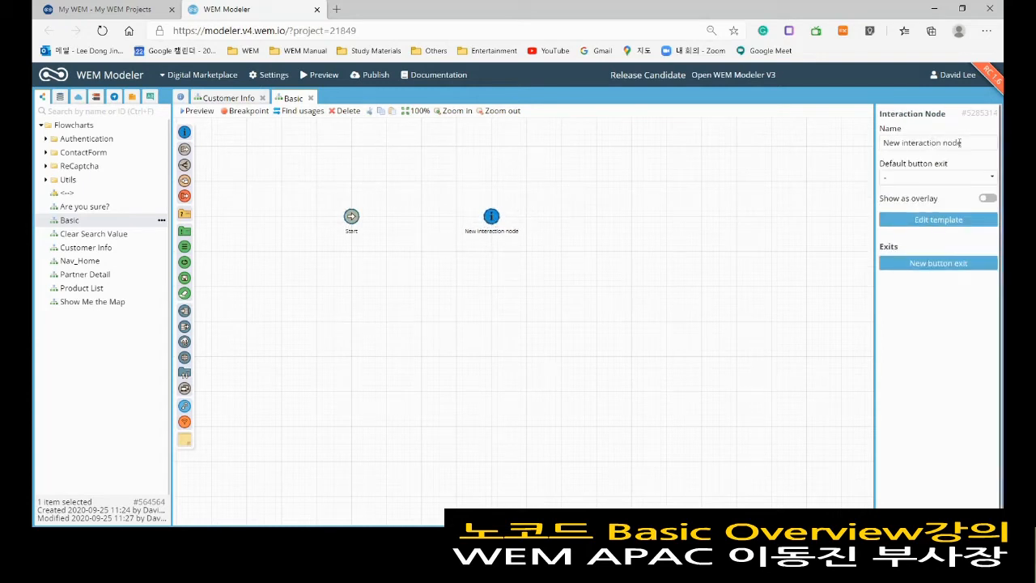
Step: Rename the new interaction node as Basic
{"action": "left_click_drag", "start_coordinate": [972, 142], "coordinate": [760, 145]}
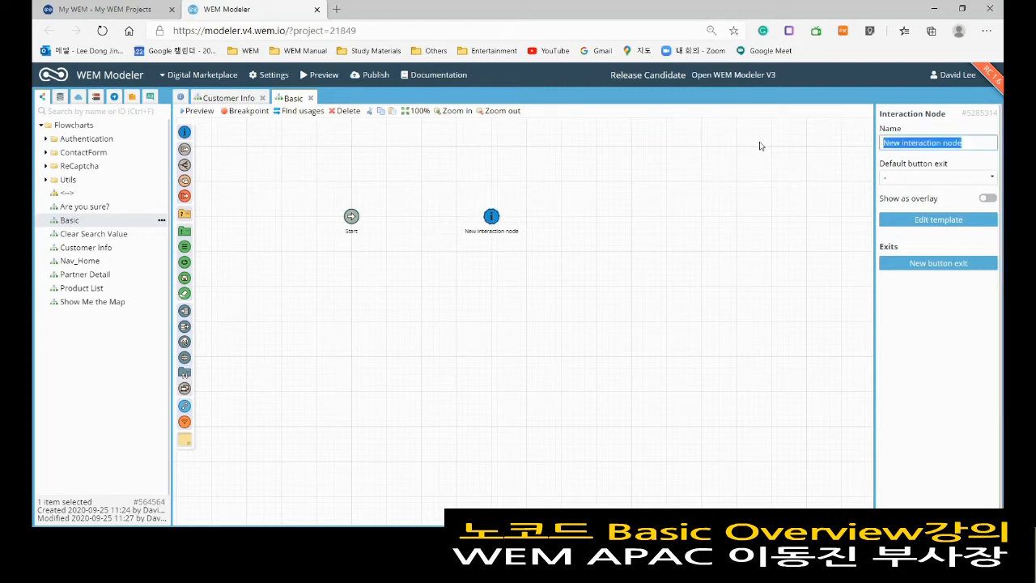
{"action": "type", "text": "Basic"}
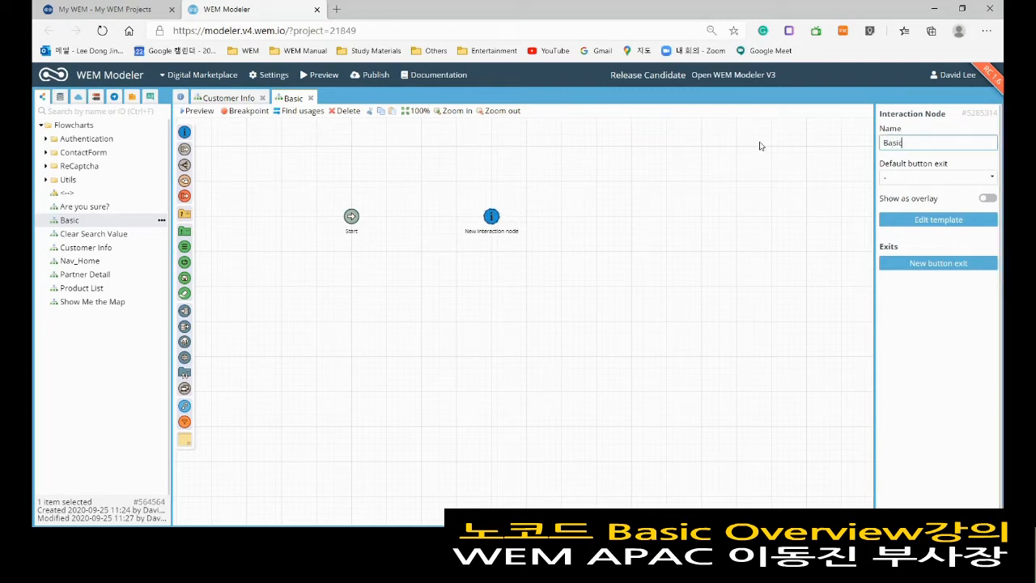
{"action": "left_click", "coordinate": [730, 235]}
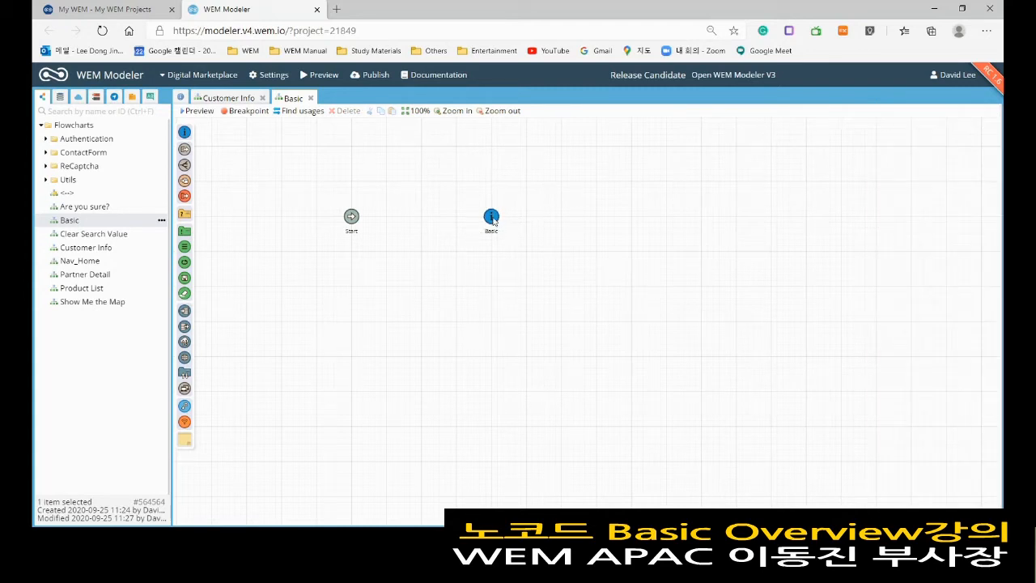
Step: Open the Basic node's template and view the insertion options for the Customer Info list in its content area, without inserting anything
{"action": "double_click", "coordinate": [492, 219]}
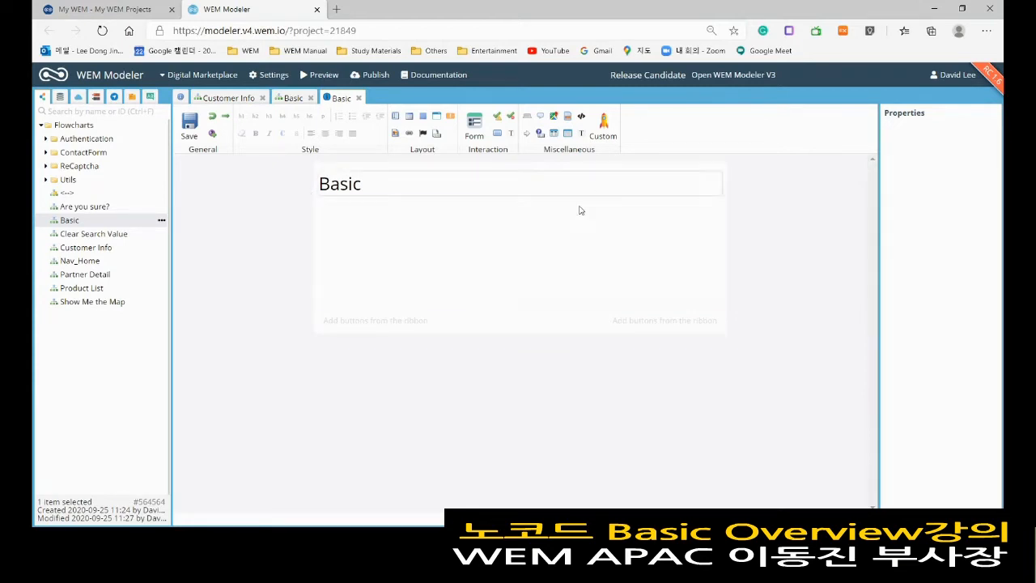
{"action": "left_click", "coordinate": [60, 96]}
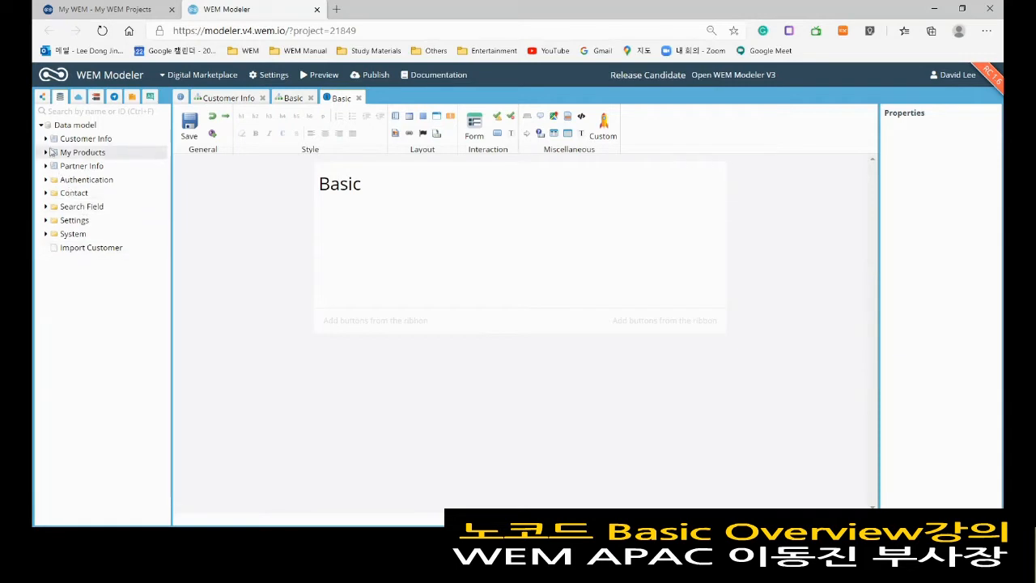
{"action": "left_click", "coordinate": [47, 139]}
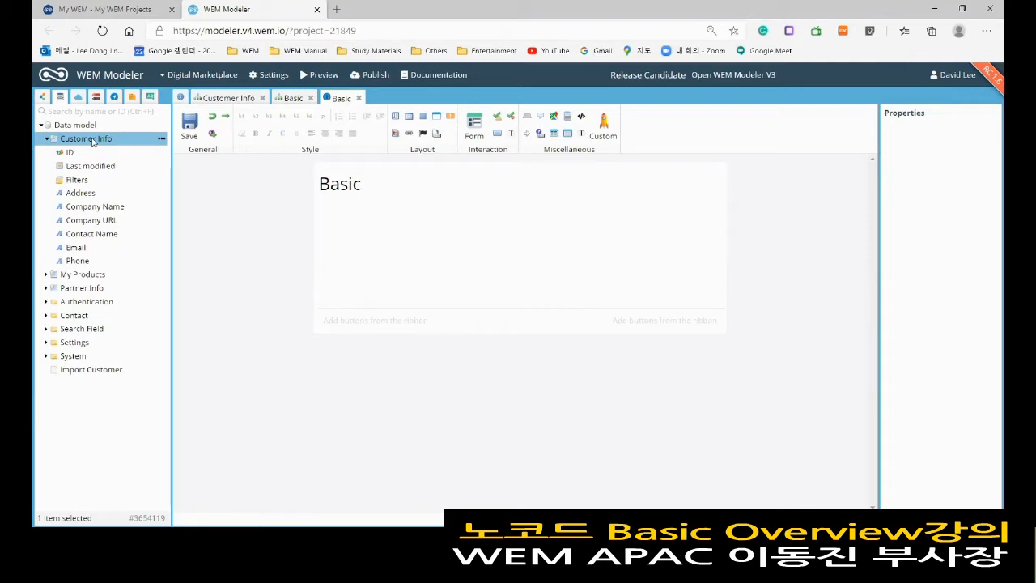
{"action": "left_click_drag", "start_coordinate": [92, 140], "coordinate": [494, 239]}
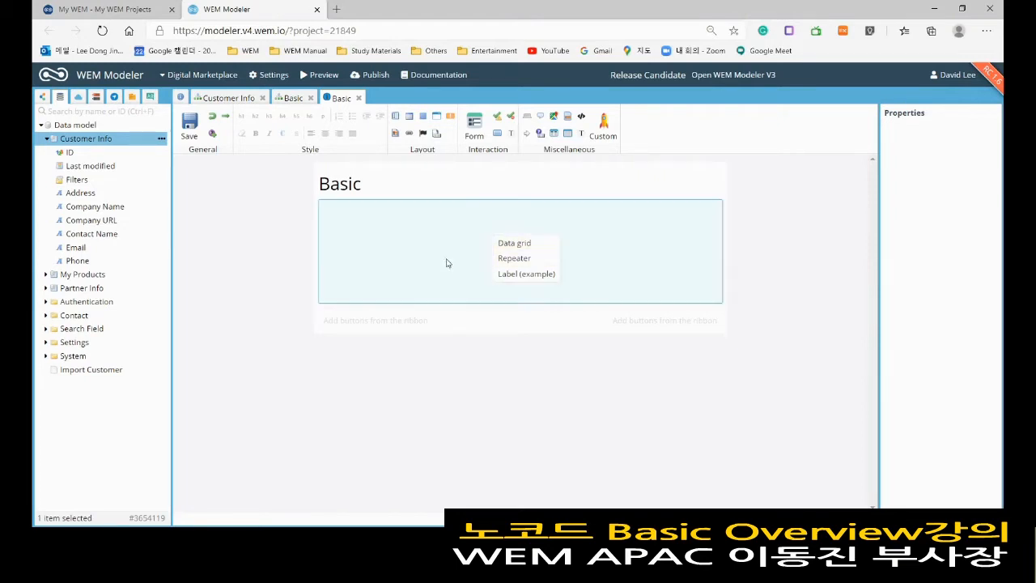
{"action": "left_click", "coordinate": [344, 280]}
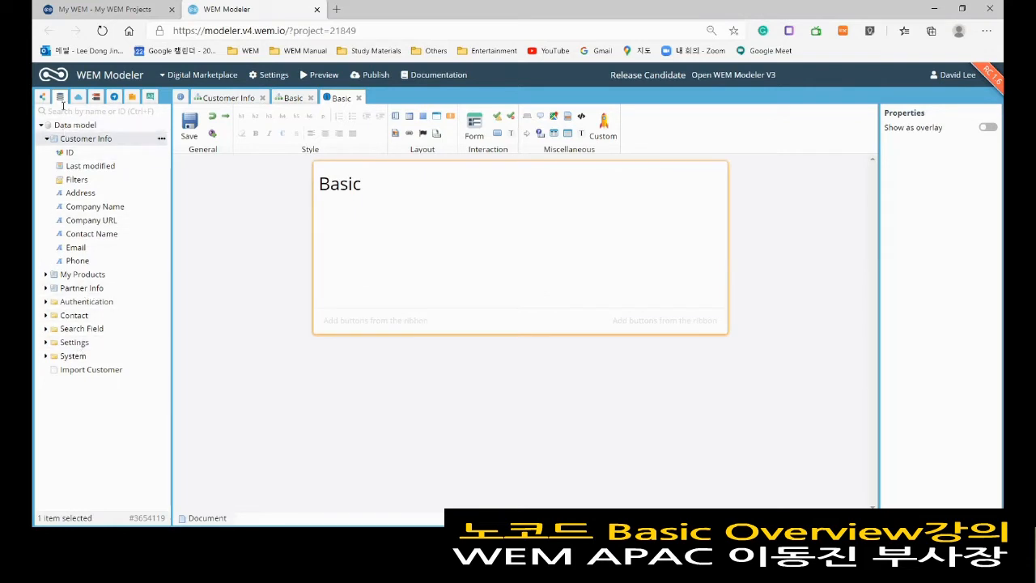
Step: Examine the datagrid columns and buttons in the Customer List template of the Customer Info flowchart, and close the open templates
{"action": "left_click", "coordinate": [42, 96]}
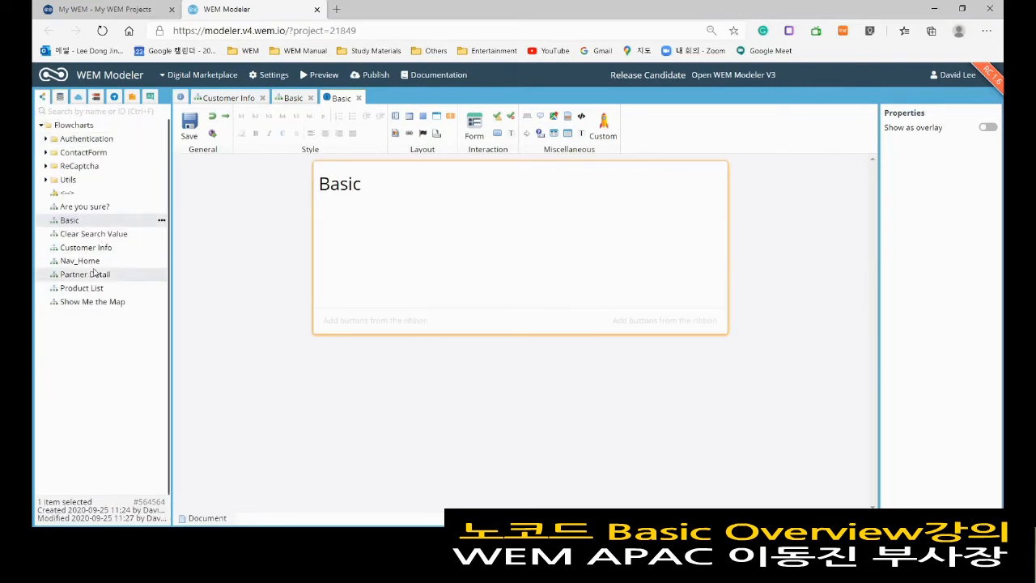
{"action": "left_click", "coordinate": [95, 248]}
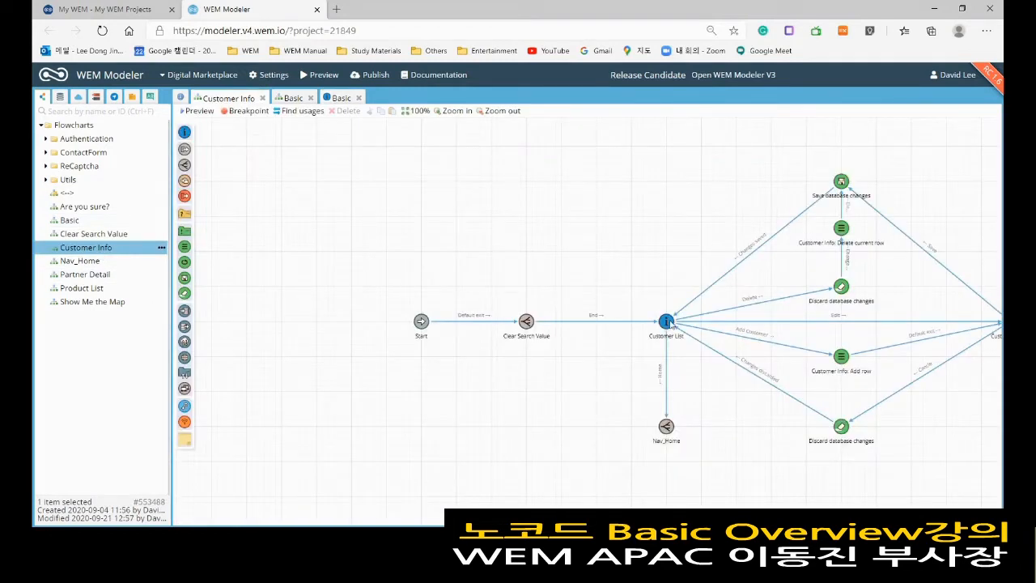
{"action": "double_click", "coordinate": [666, 322]}
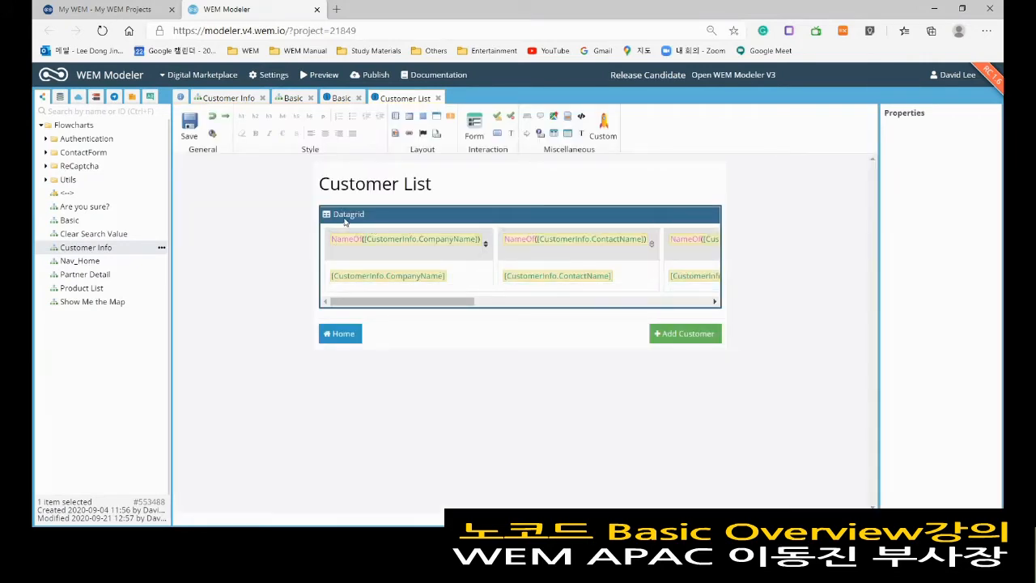
{"action": "left_click", "coordinate": [529, 302]}
{"action": "left_click", "coordinate": [636, 305]}
{"action": "left_click", "coordinate": [513, 301]}
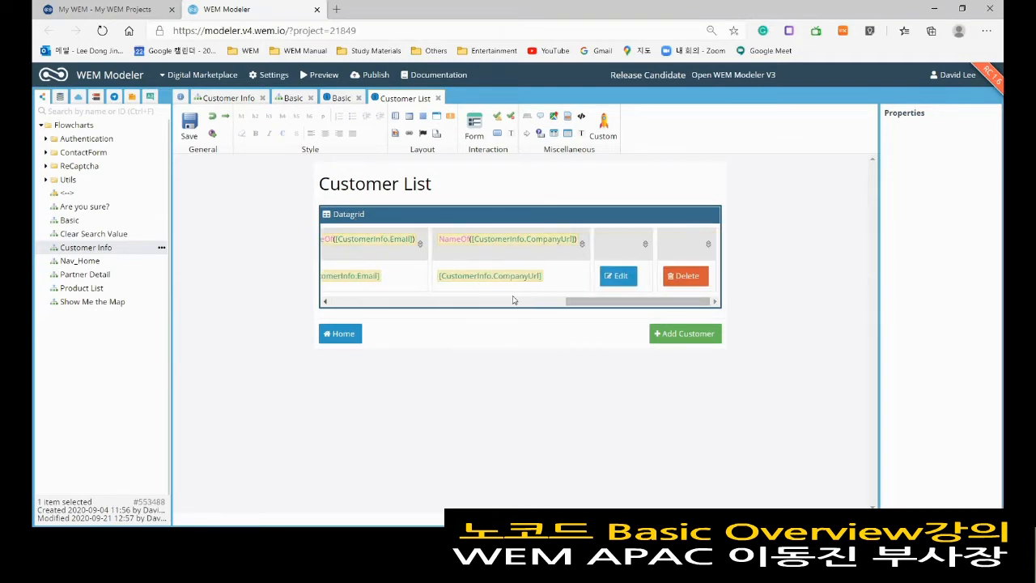
{"action": "left_click", "coordinate": [410, 301]}
{"action": "left_click", "coordinate": [381, 302]}
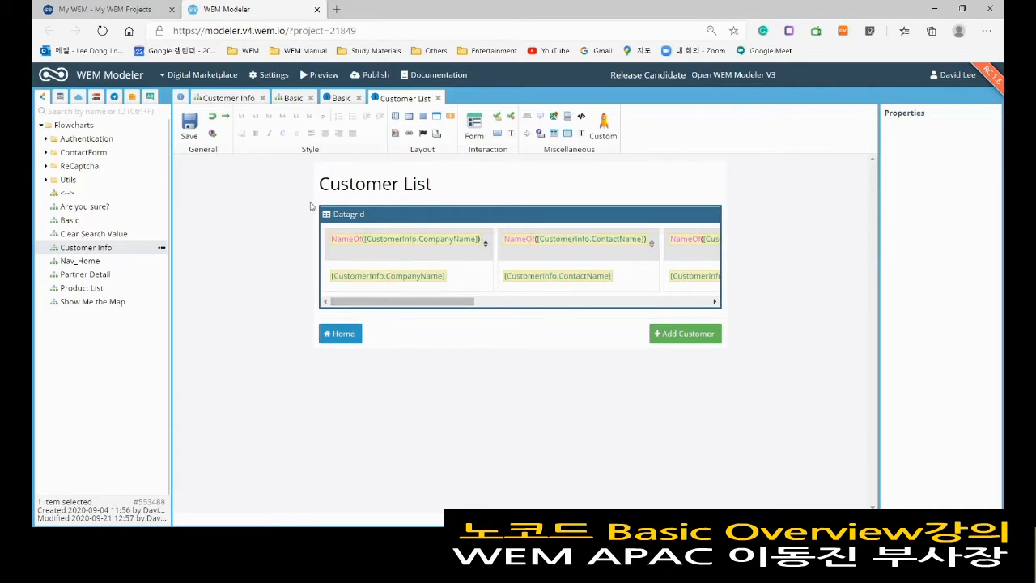
{"action": "left_click", "coordinate": [434, 99]}
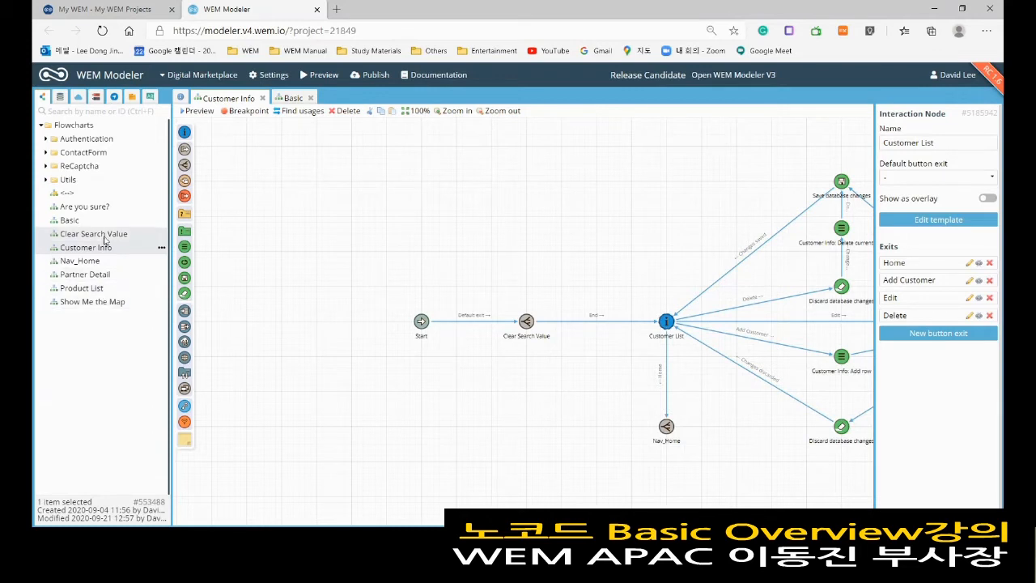
Step: Switch to the project My project and open the template of the Degital Marketplace interaction node in its Digital Marketplace flowchart
{"action": "left_click", "coordinate": [91, 289]}
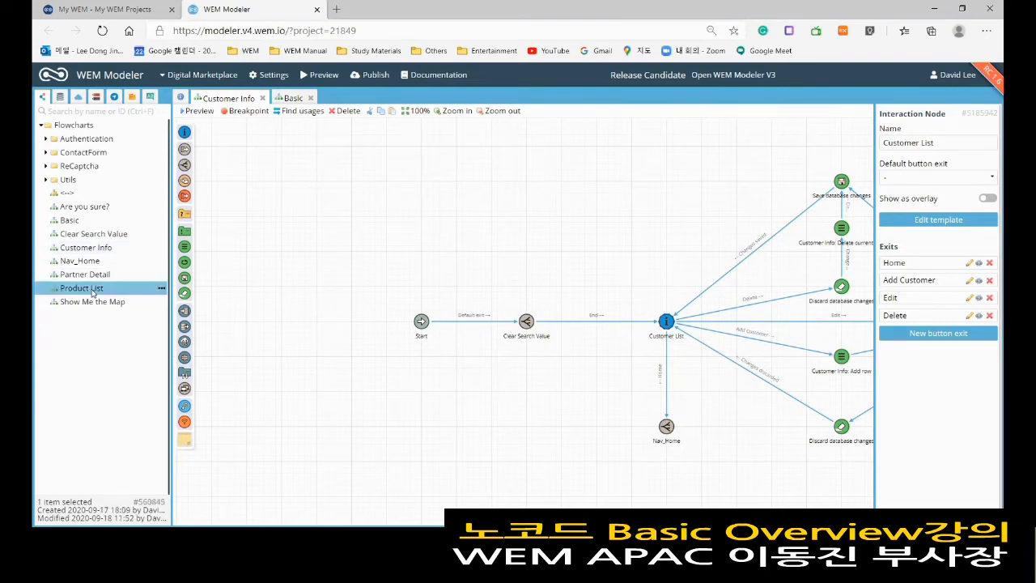
{"action": "left_click", "coordinate": [198, 76]}
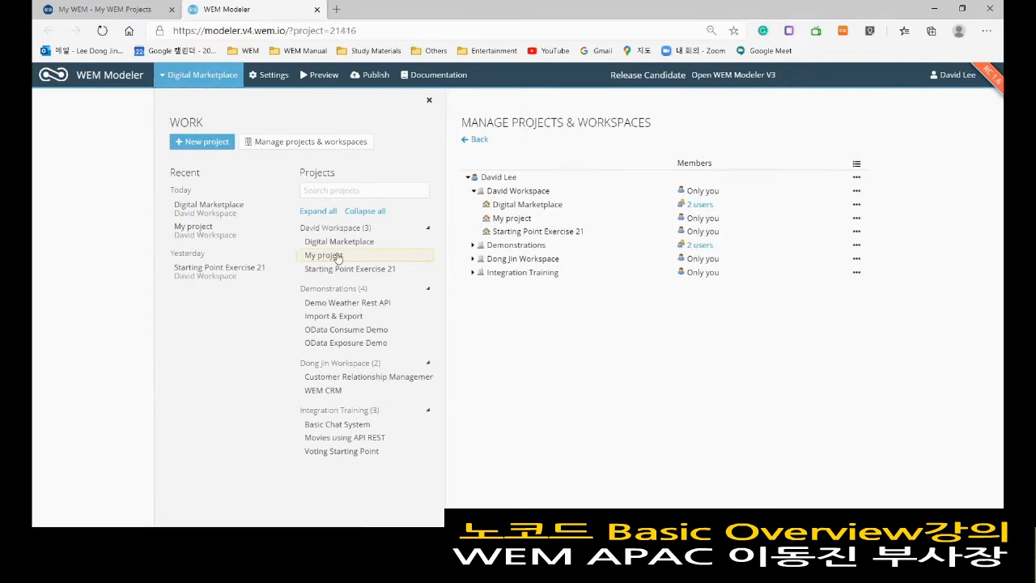
{"action": "left_click", "coordinate": [324, 255]}
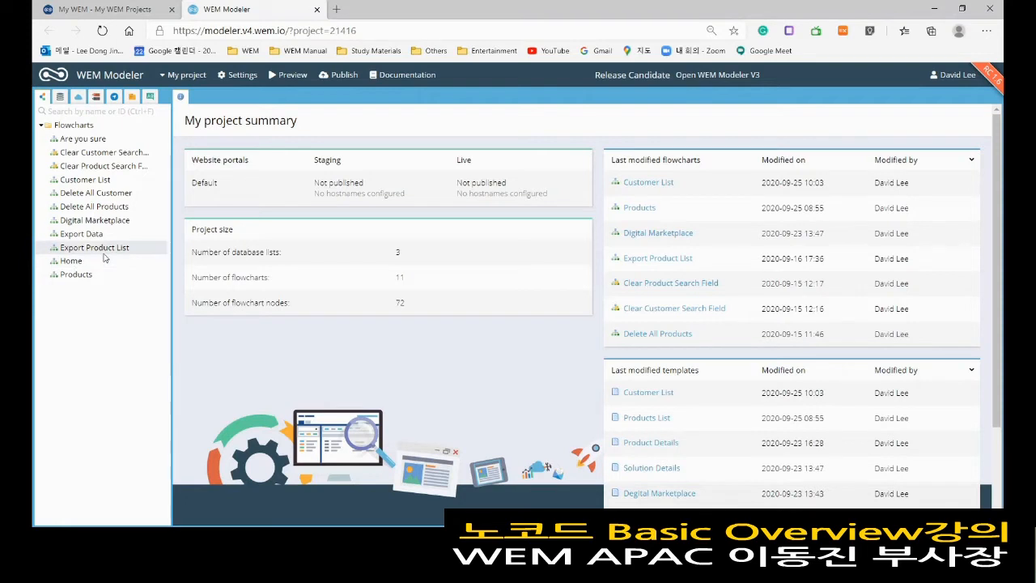
{"action": "left_click", "coordinate": [113, 223]}
{"action": "double_click", "coordinate": [113, 228]}
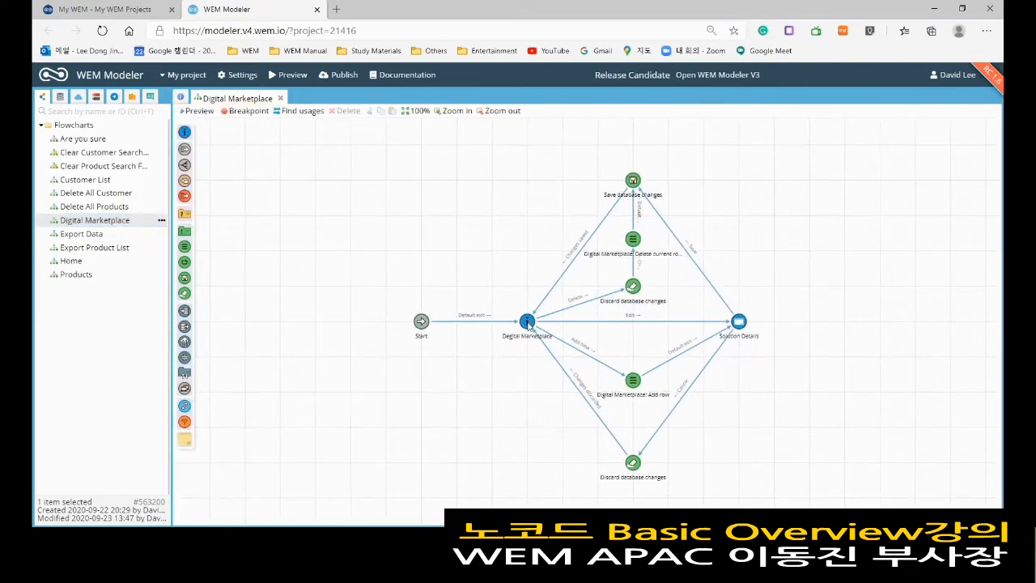
{"action": "double_click", "coordinate": [528, 322]}
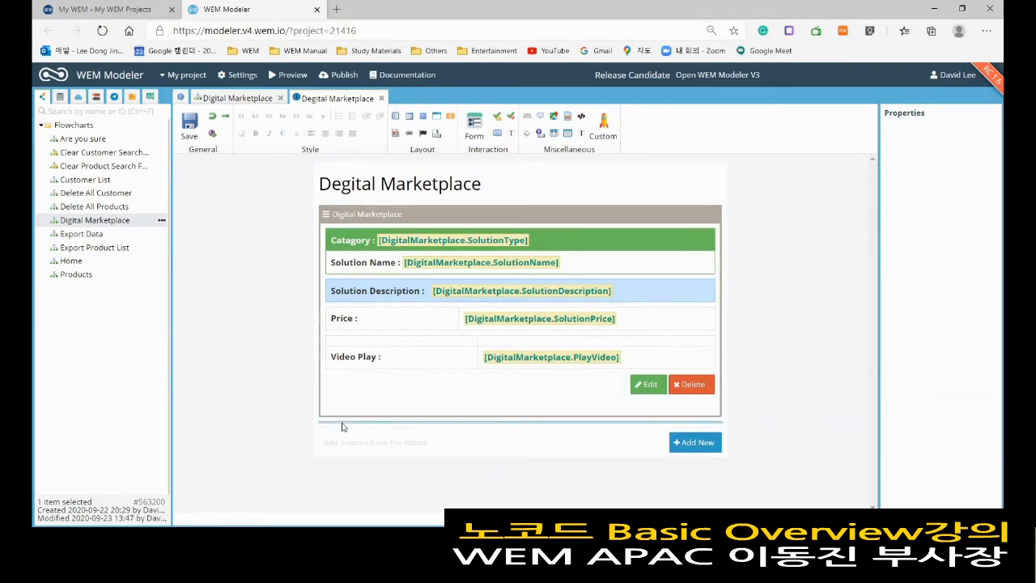
Step: View the insertion options for the Customer list from the data model in the Degital Marketplace template, without inserting anything
{"action": "left_click", "coordinate": [123, 224]}
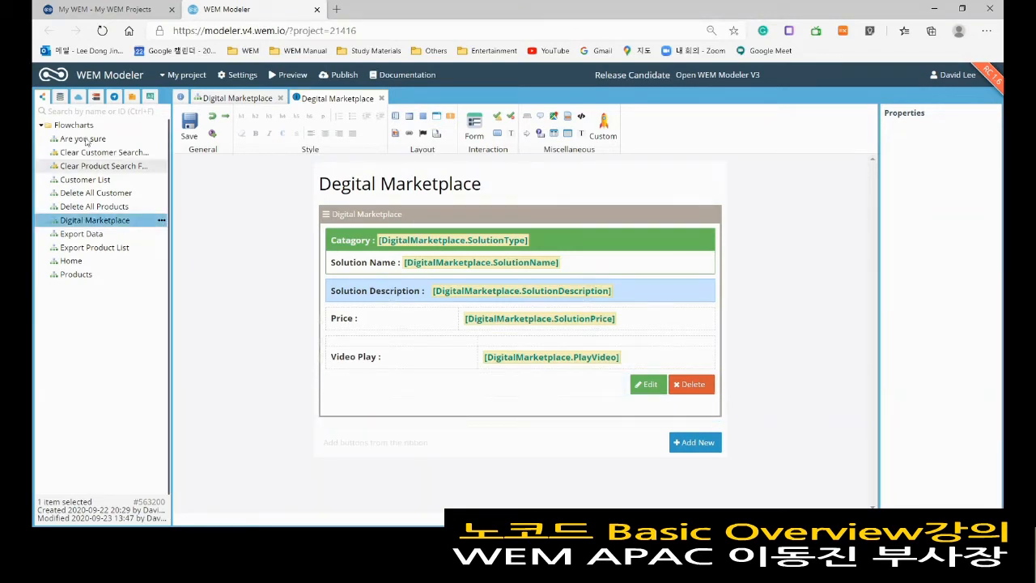
{"action": "left_click", "coordinate": [59, 98]}
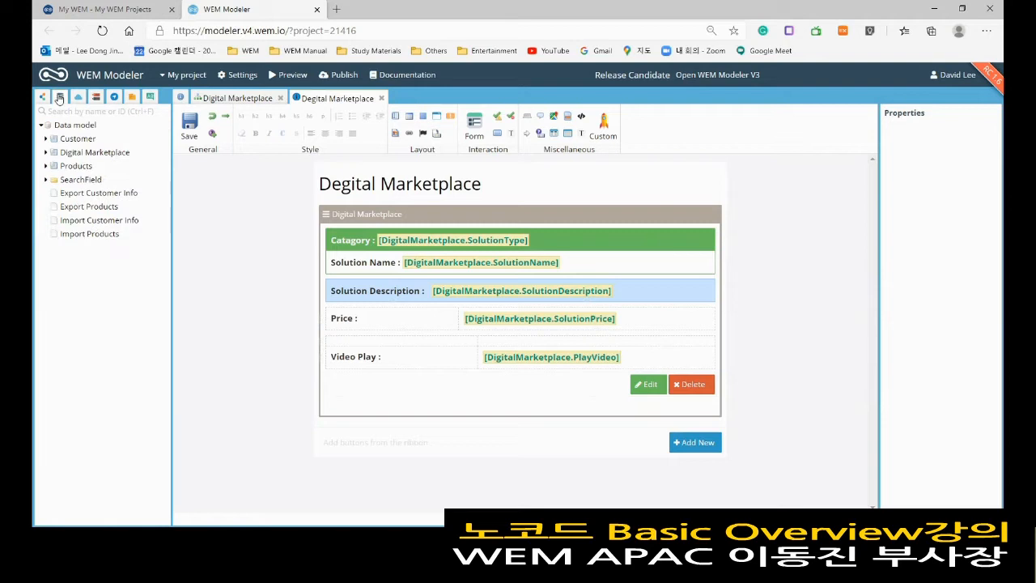
{"action": "left_click", "coordinate": [79, 139]}
{"action": "left_click_drag", "start_coordinate": [127, 192], "coordinate": [367, 429]}
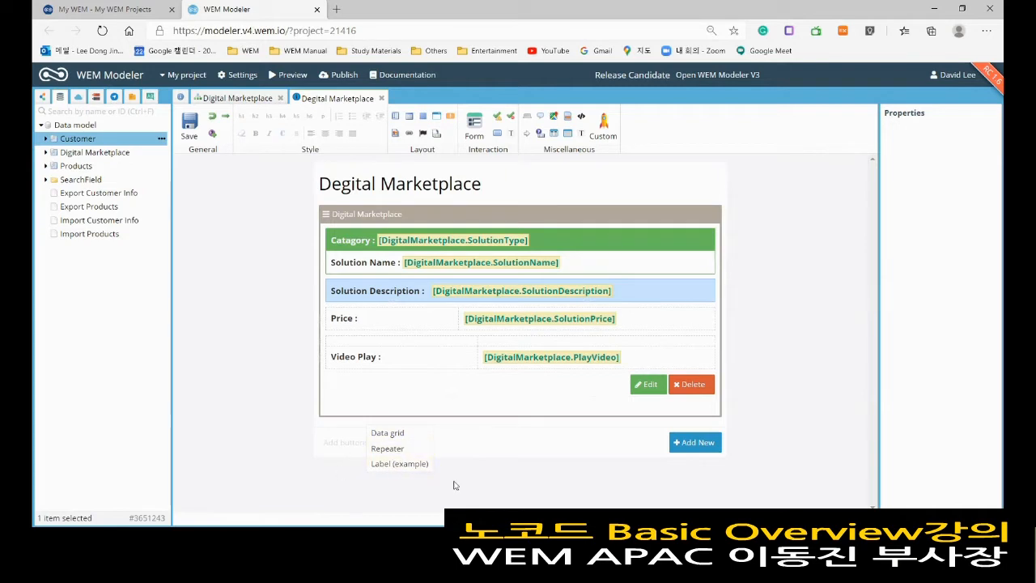
{"action": "left_click", "coordinate": [249, 381]}
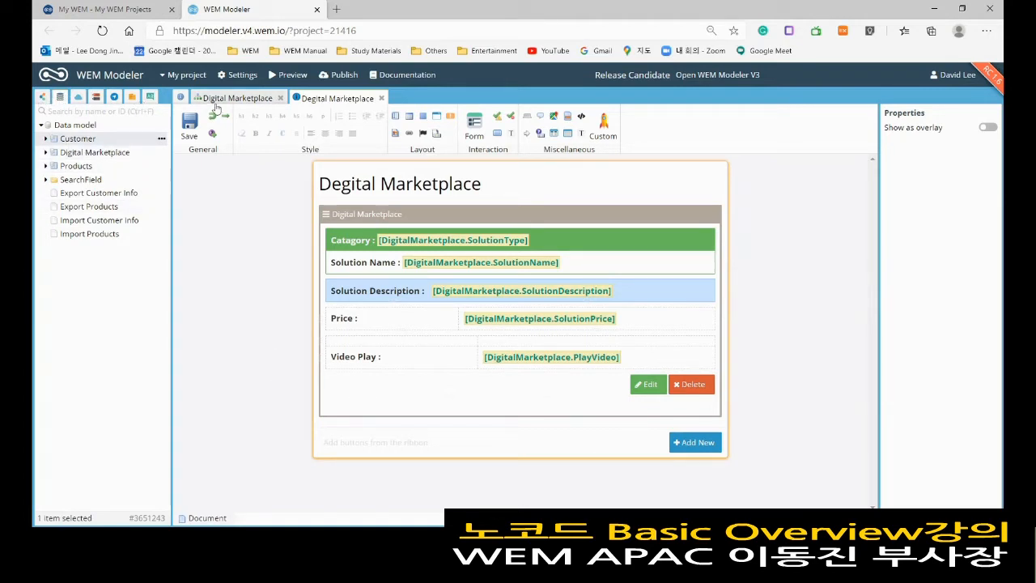
Step: Preview the Digital Marketplace flowchart and look through the arrangement of the solution entries
{"action": "left_click", "coordinate": [239, 99]}
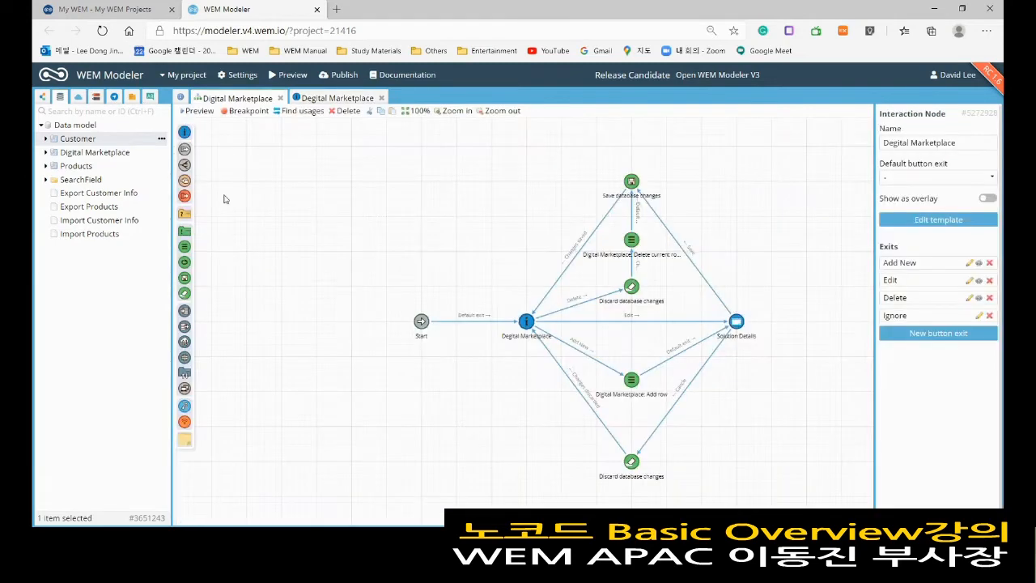
{"action": "left_click", "coordinate": [197, 111]}
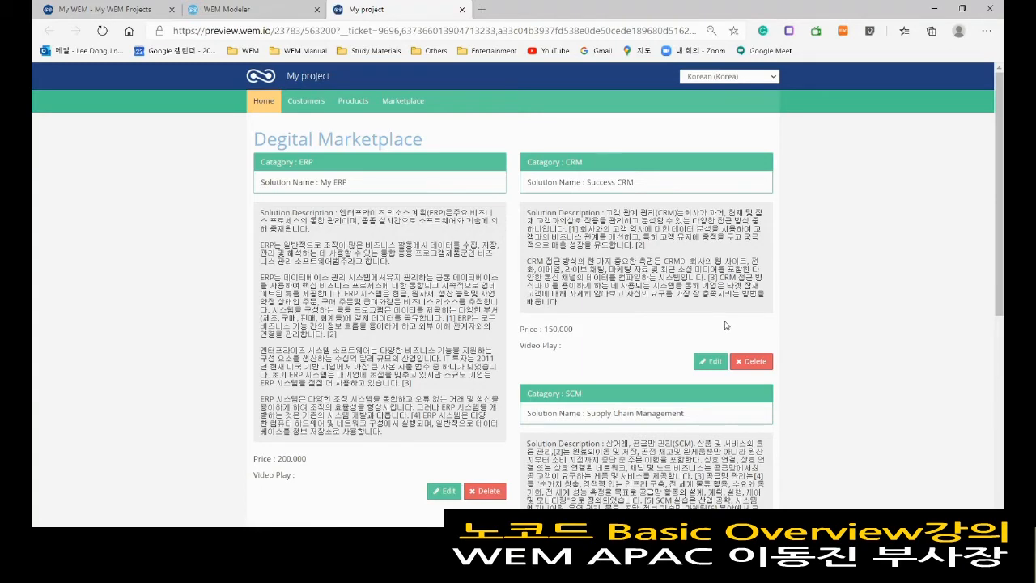
{"action": "scroll", "coordinate": [725, 325], "scroll_direction": "down", "scroll_amount": 5}
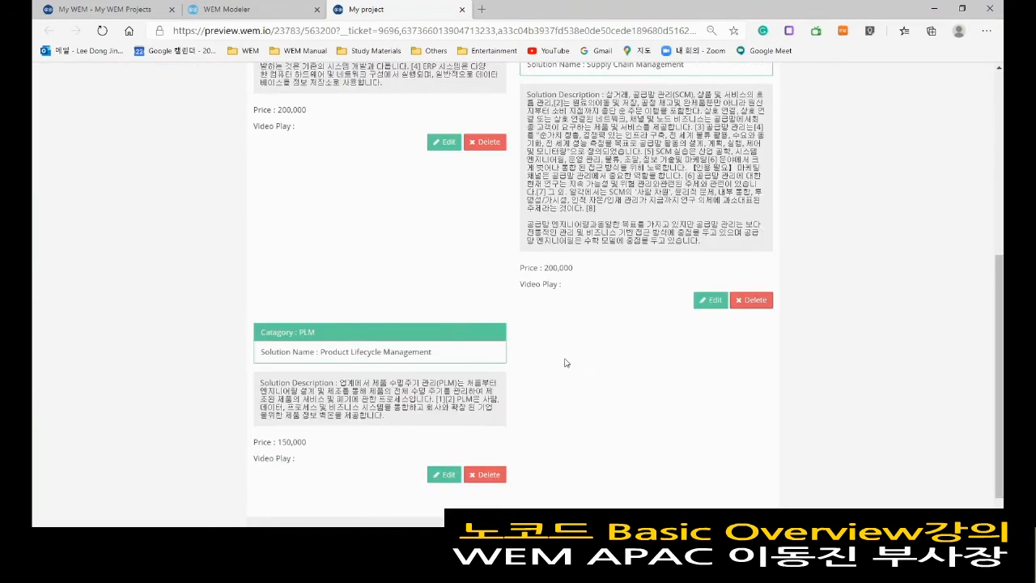
{"action": "scroll", "coordinate": [566, 362], "scroll_direction": "up", "scroll_amount": 5}
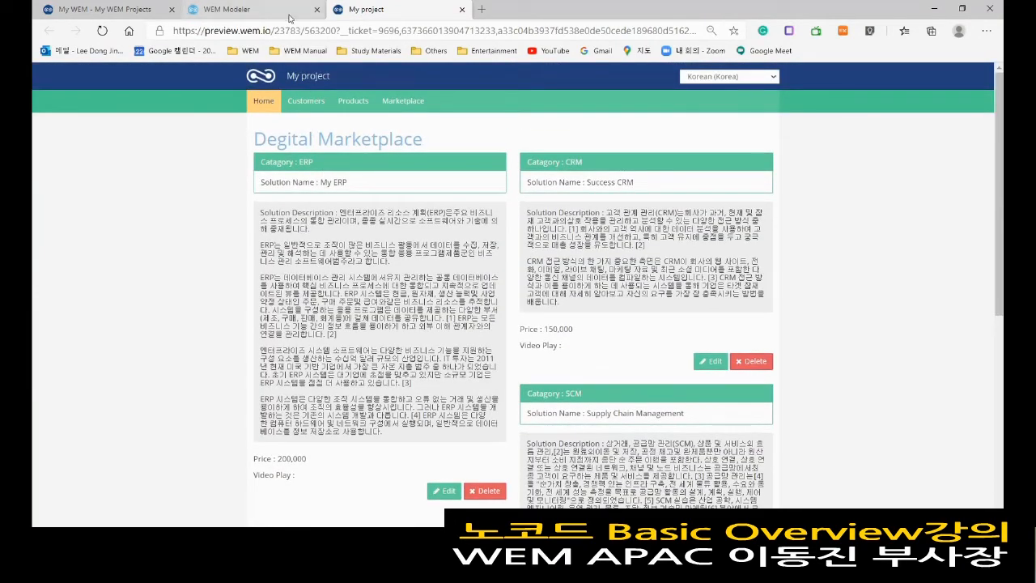
Step: Return to the modeler, set the Digital Marketplace repeater's grid render direction to Top to bottom, and save the template
{"action": "left_click", "coordinate": [289, 10]}
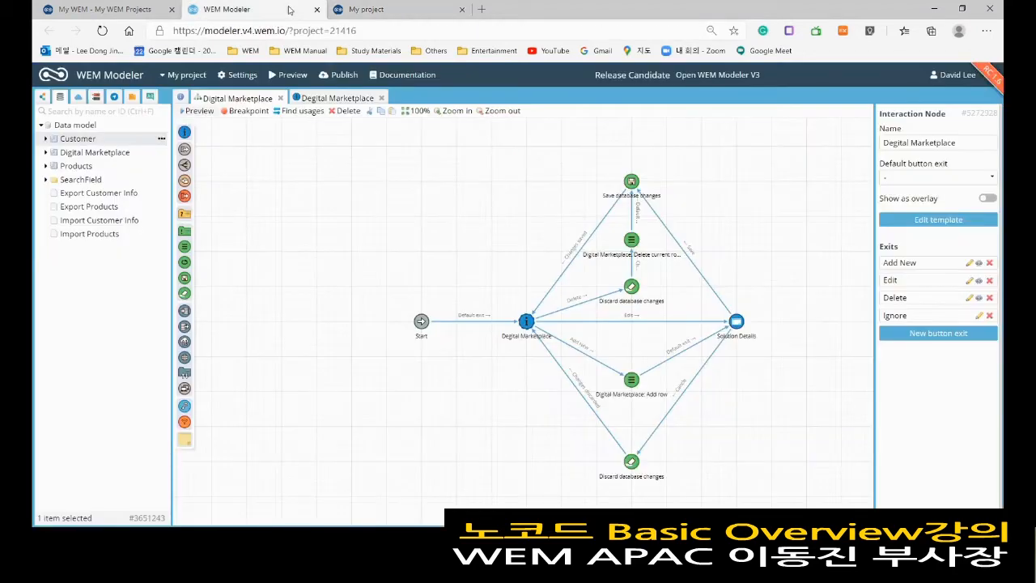
{"action": "double_click", "coordinate": [528, 324]}
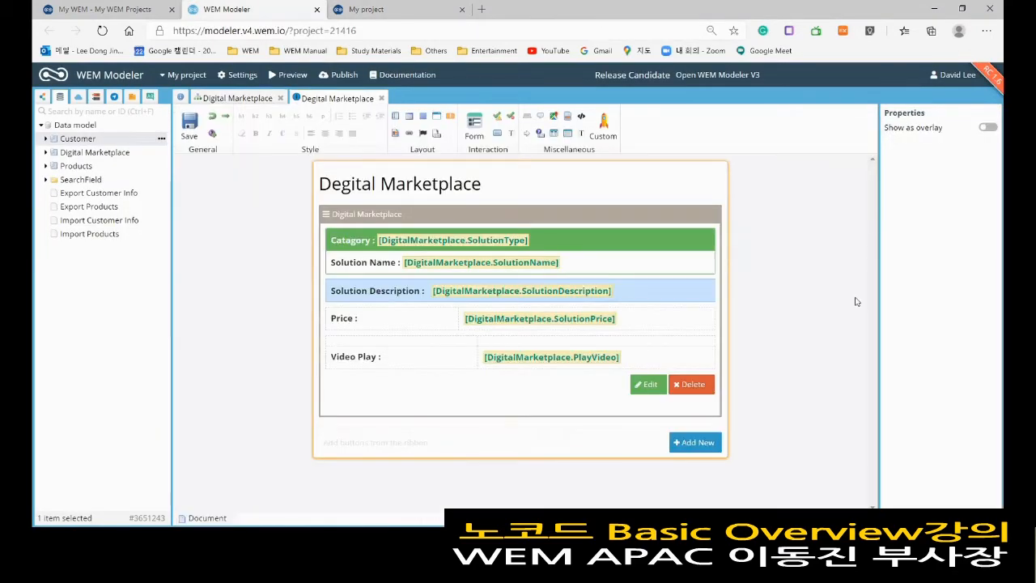
{"action": "left_click", "coordinate": [601, 215]}
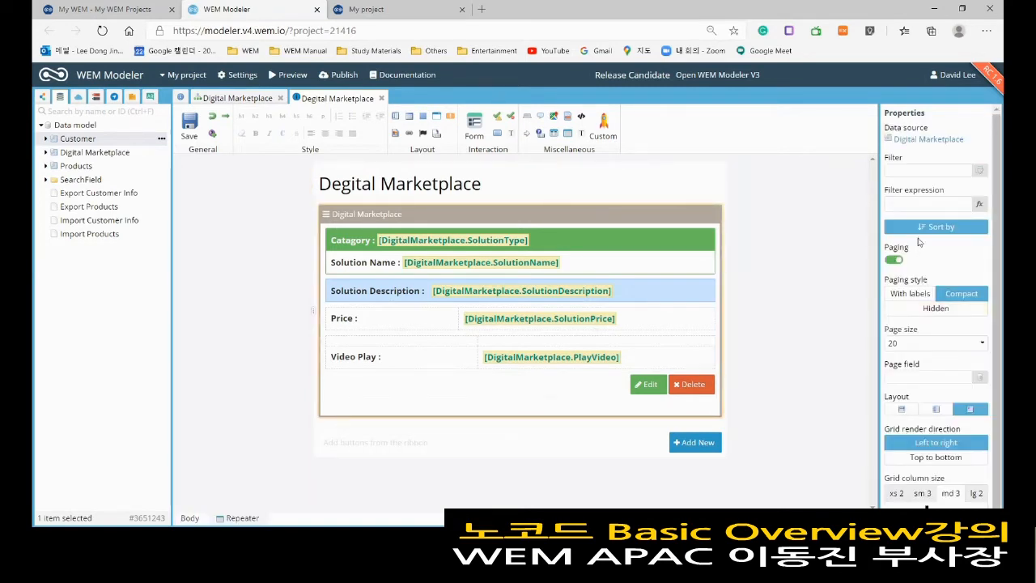
{"action": "scroll", "coordinate": [941, 442], "scroll_direction": "down", "scroll_amount": 1}
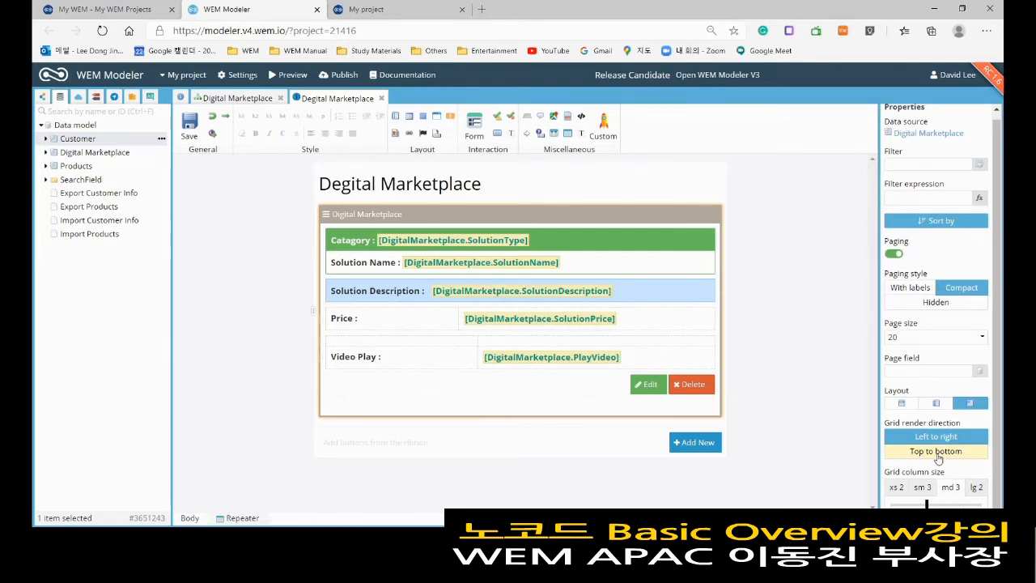
{"action": "left_click", "coordinate": [936, 458]}
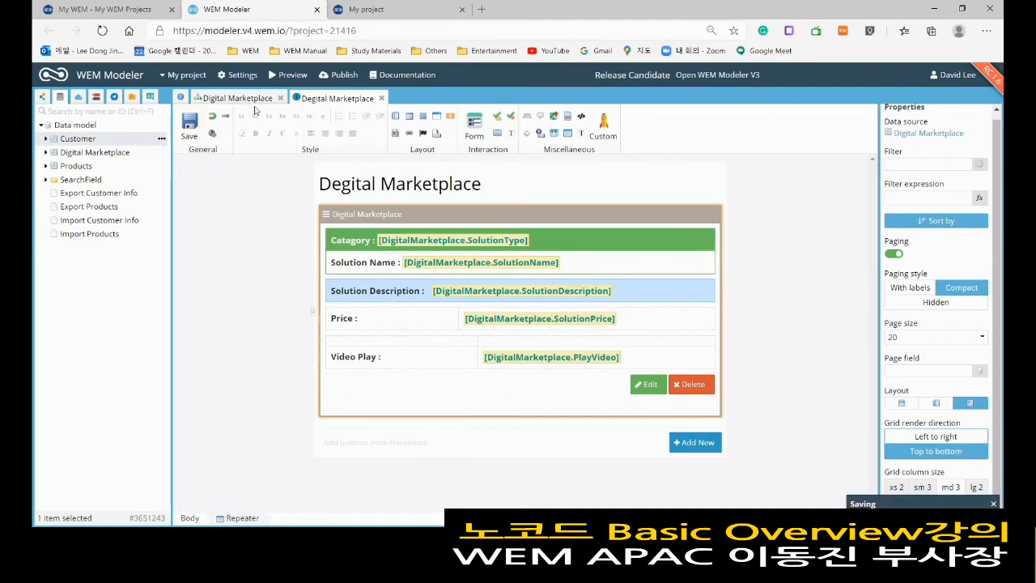
Step: Preview the flowchart again and check how the solution entries are ordered with the top-to-bottom grid direction
{"action": "left_click", "coordinate": [239, 99]}
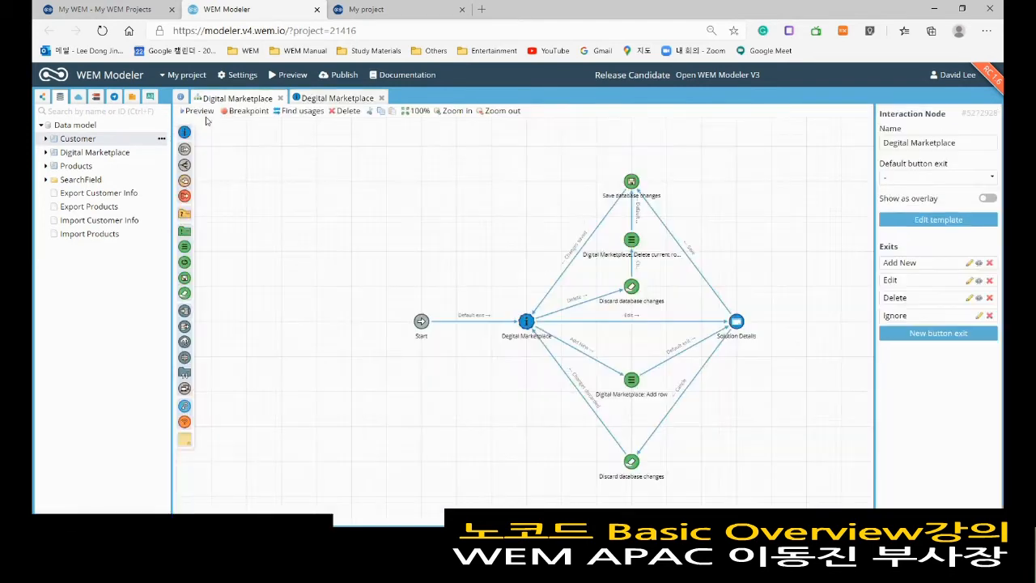
{"action": "left_click", "coordinate": [200, 112]}
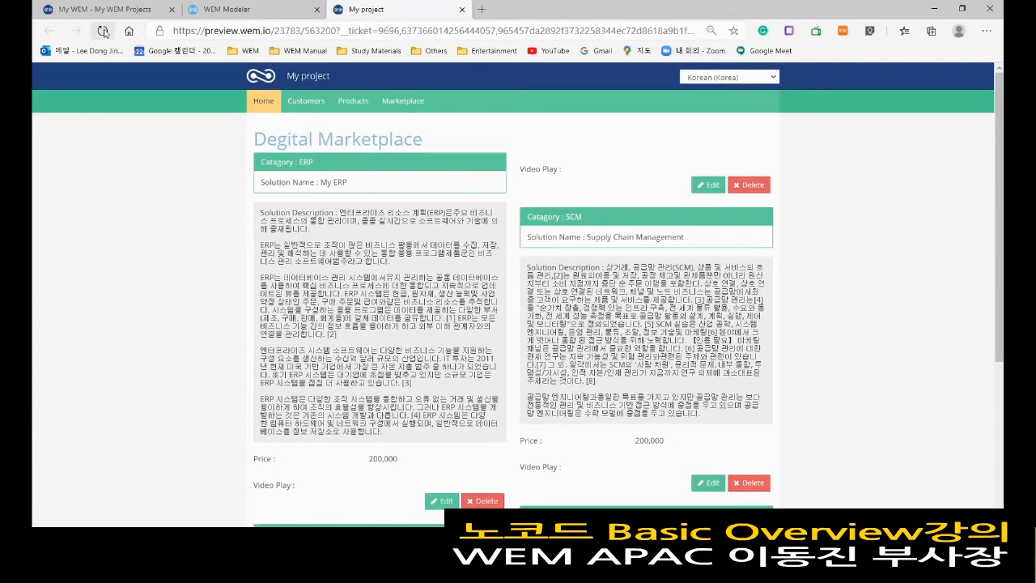
{"action": "left_click", "coordinate": [102, 31]}
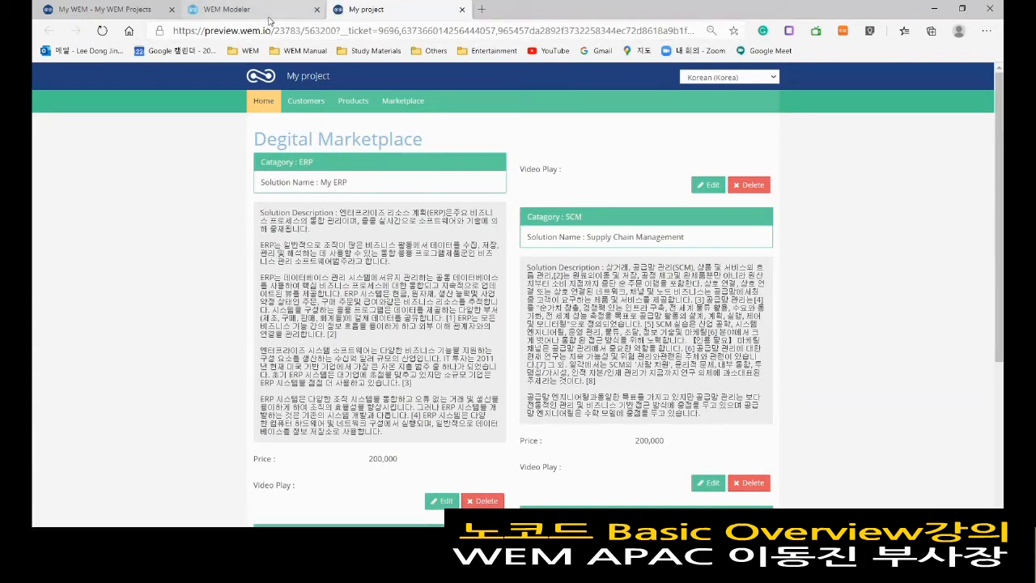
{"action": "scroll", "coordinate": [597, 311], "scroll_direction": "down", "scroll_amount": 3}
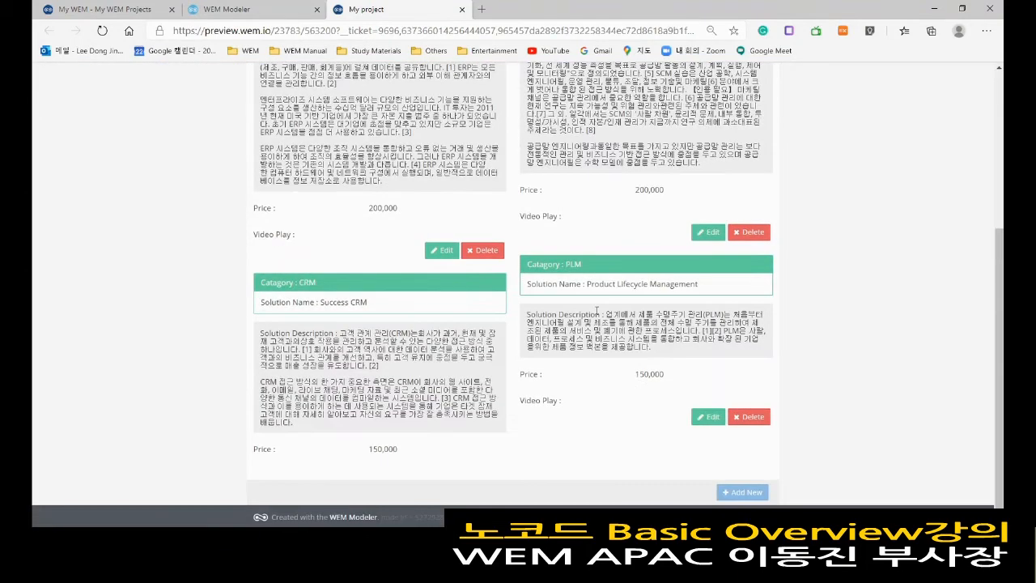
{"action": "scroll", "coordinate": [587, 305], "scroll_direction": "up", "scroll_amount": 3}
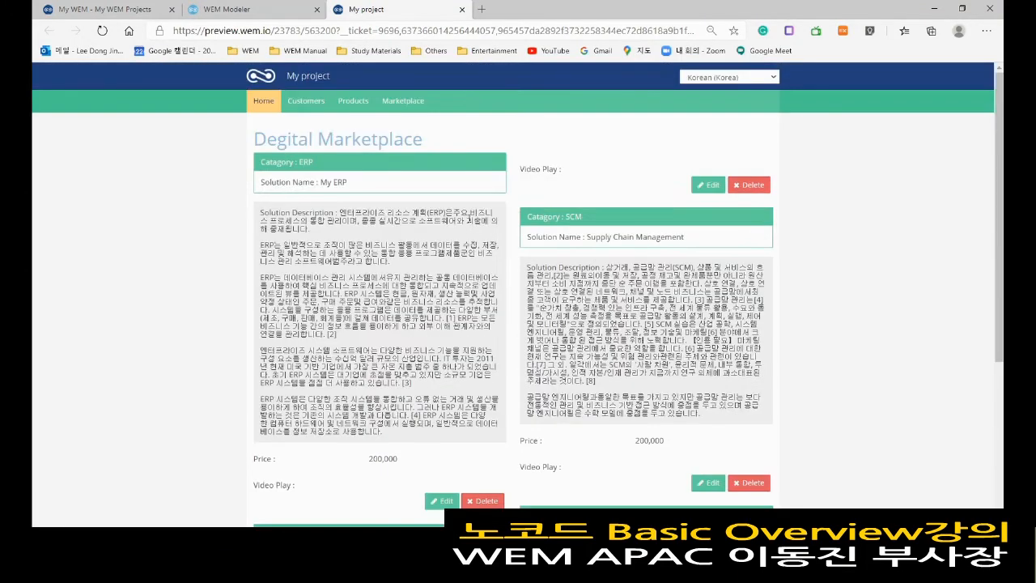
Step: Return to the modeler, change the Digital Marketplace repeater from the grid layout to the first layout option, and save the template
{"action": "left_click", "coordinate": [263, 11]}
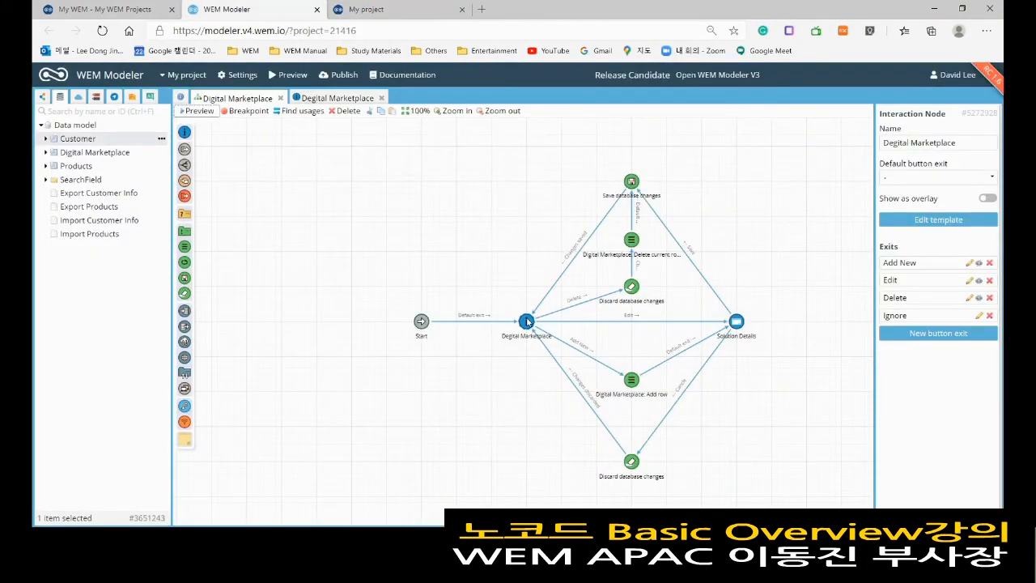
{"action": "left_click", "coordinate": [527, 322]}
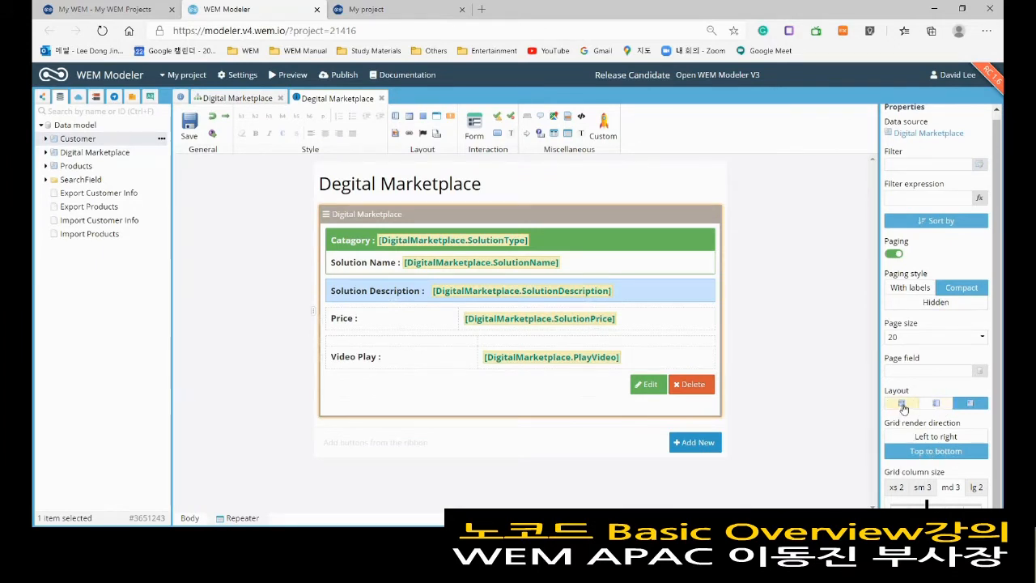
{"action": "left_click", "coordinate": [903, 406]}
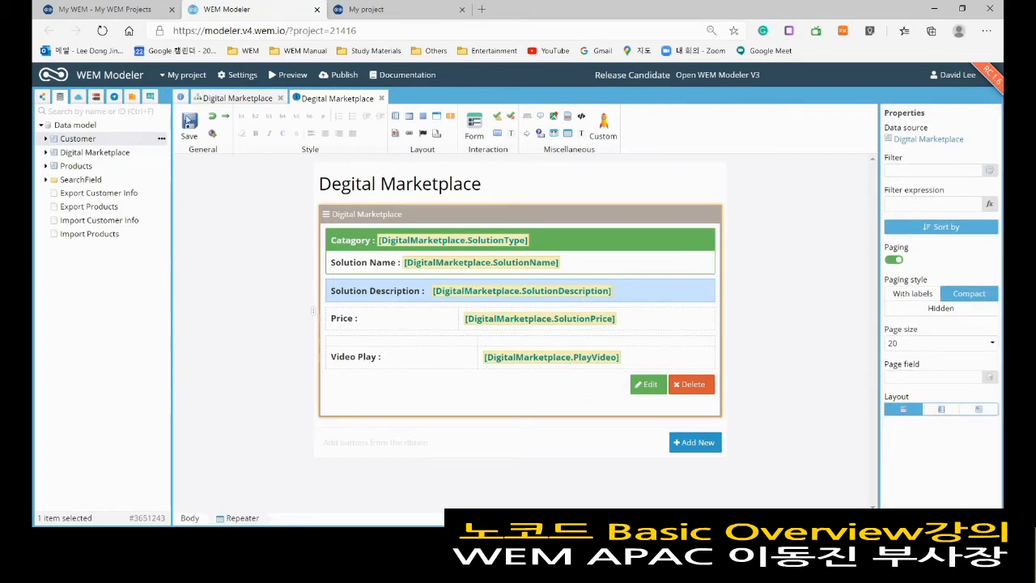
{"action": "left_click", "coordinate": [188, 121]}
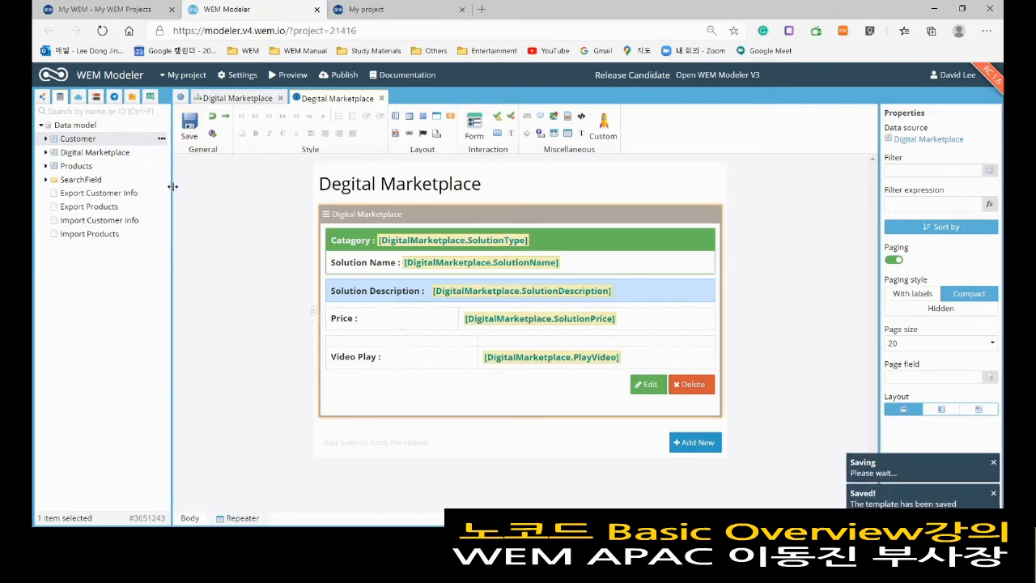
{"action": "left_click", "coordinate": [42, 98]}
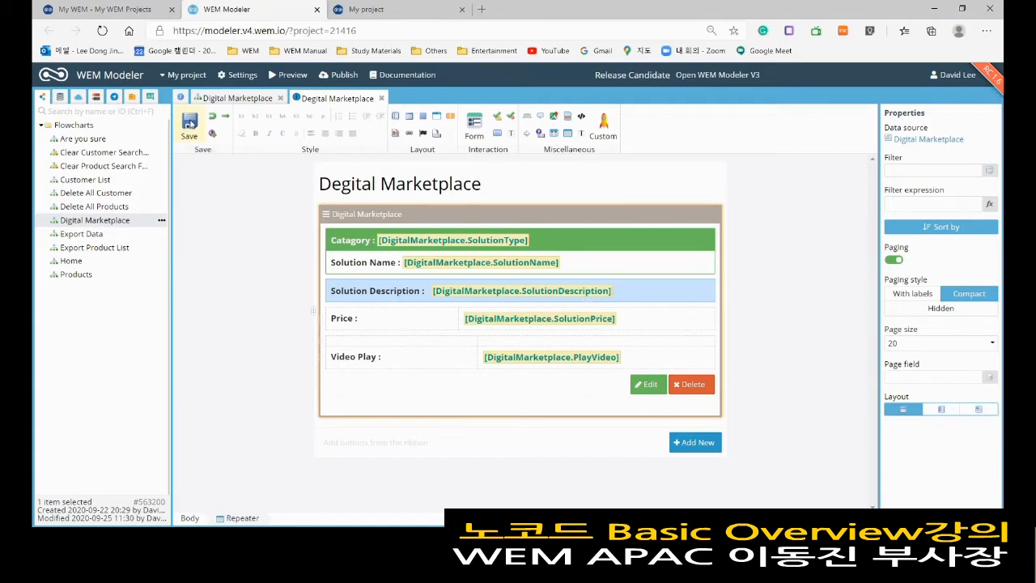
{"action": "left_click", "coordinate": [191, 123]}
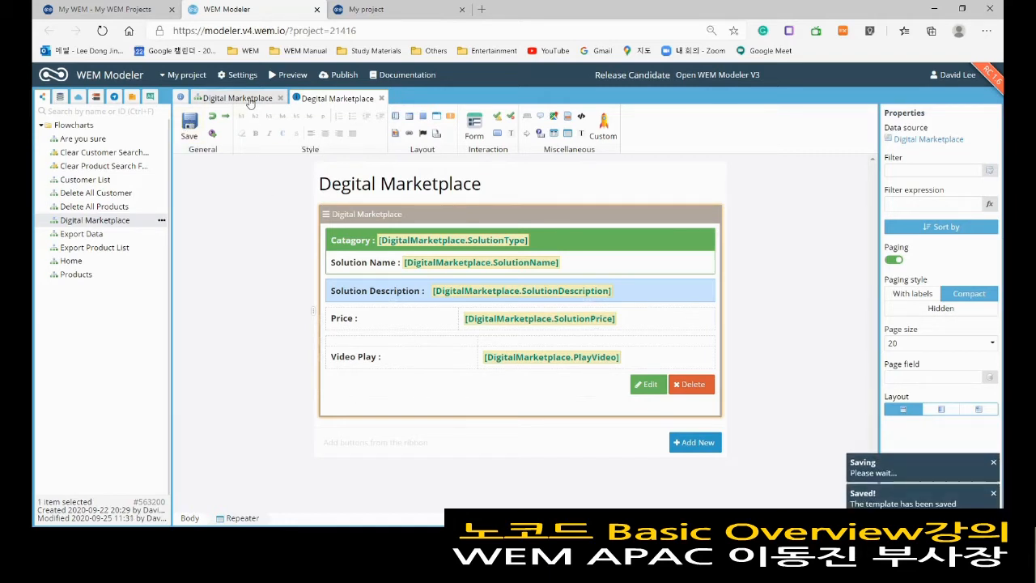
Step: Preview the Digital Marketplace flowchart with the repeater's new layout and look through all solution entries down to the page end
{"action": "left_click", "coordinate": [249, 101]}
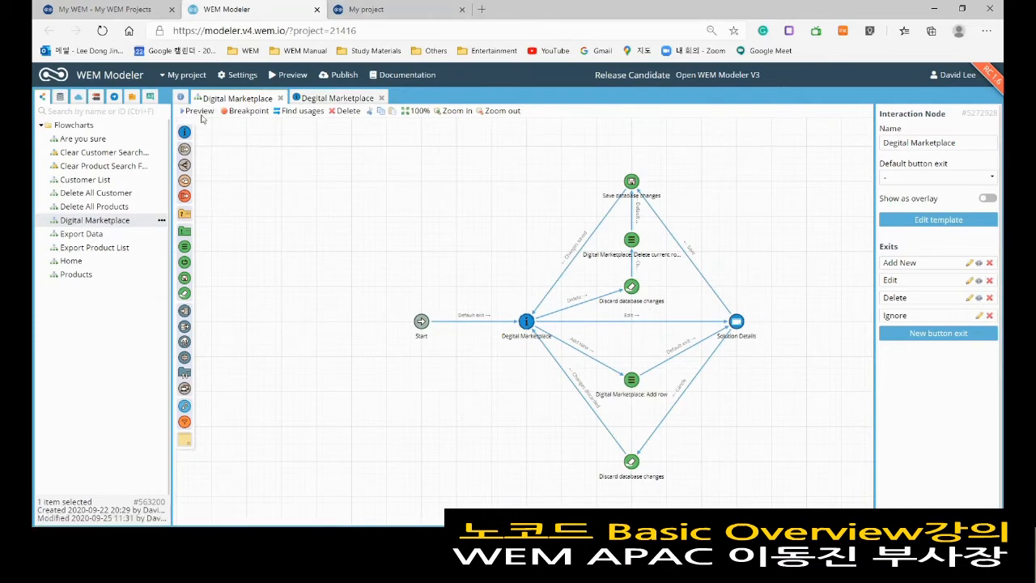
{"action": "left_click", "coordinate": [200, 112]}
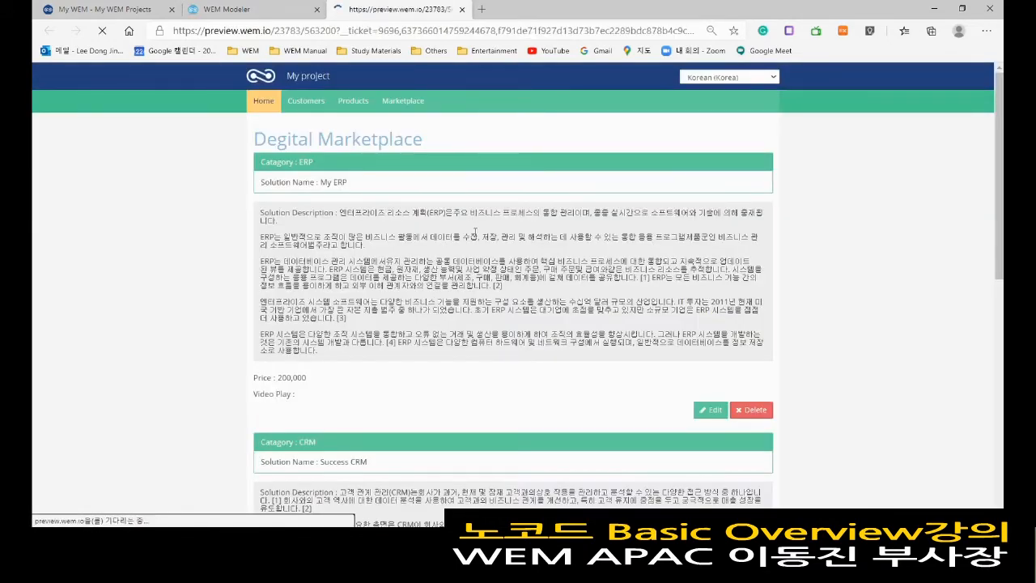
{"action": "scroll", "coordinate": [475, 233], "scroll_direction": "down", "scroll_amount": 3}
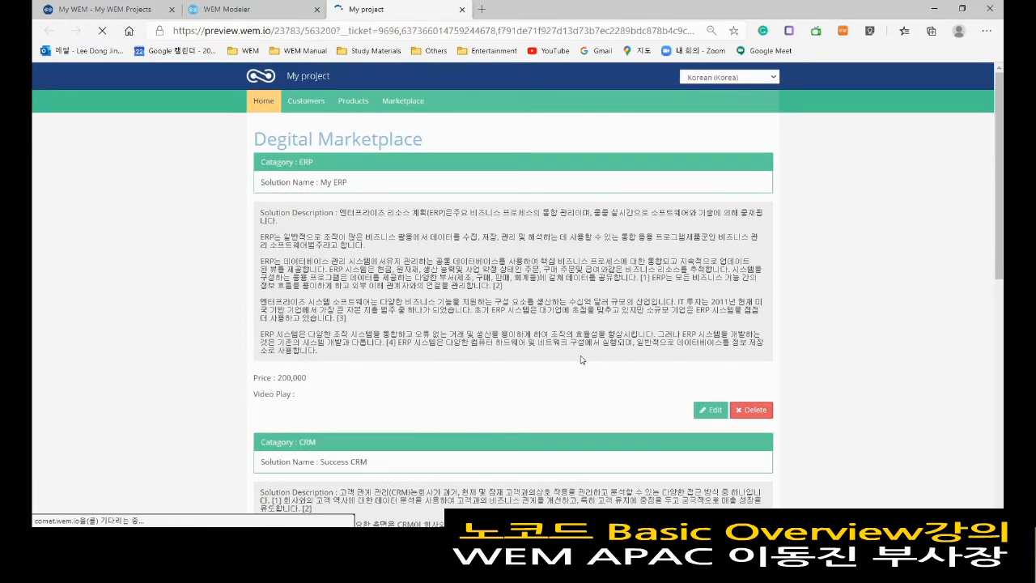
{"action": "scroll", "coordinate": [580, 359], "scroll_direction": "down", "scroll_amount": 6}
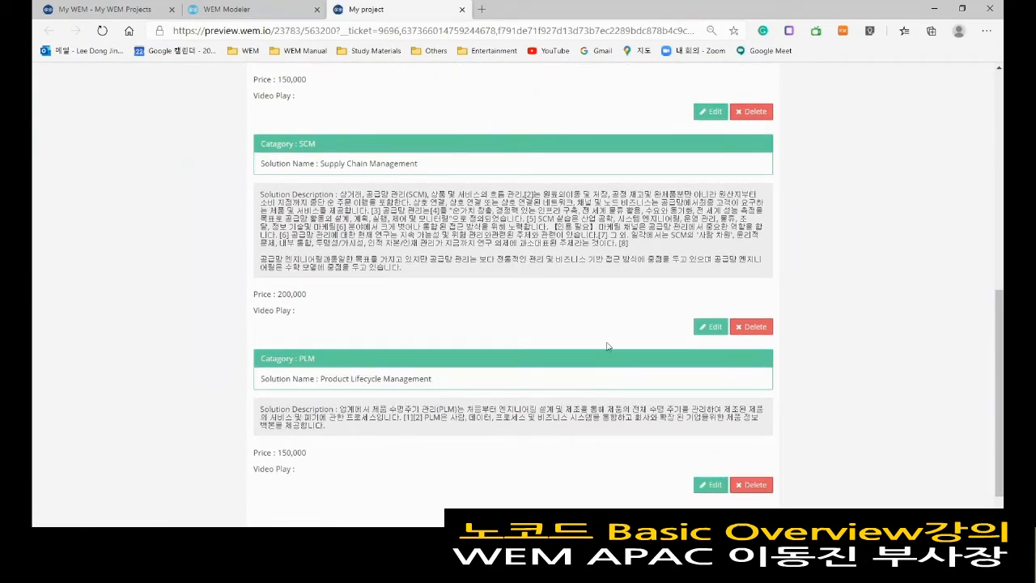
{"action": "scroll", "coordinate": [474, 441], "scroll_direction": "down", "scroll_amount": 1}
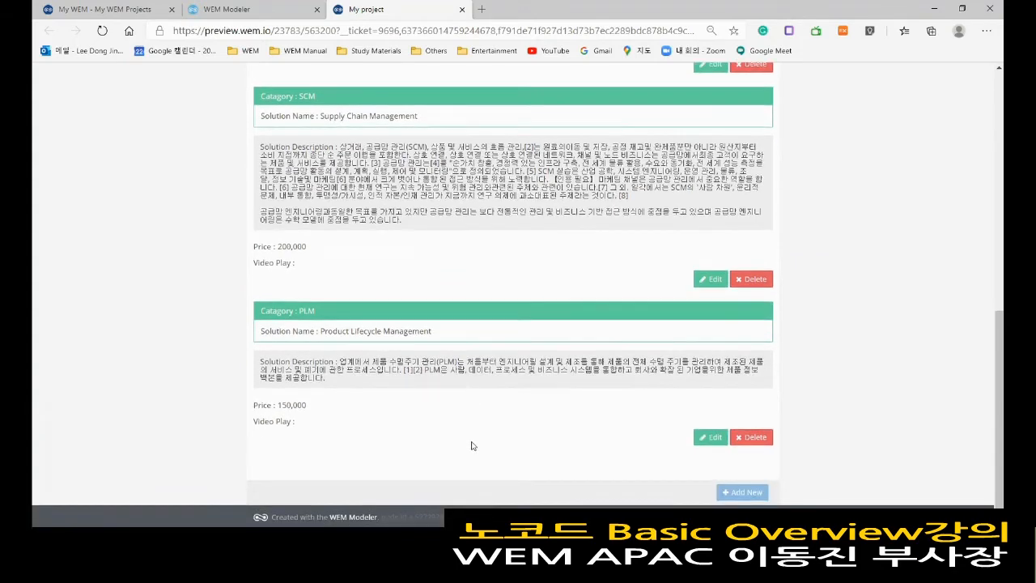
{"action": "scroll", "coordinate": [591, 306], "scroll_direction": "up", "scroll_amount": 10}
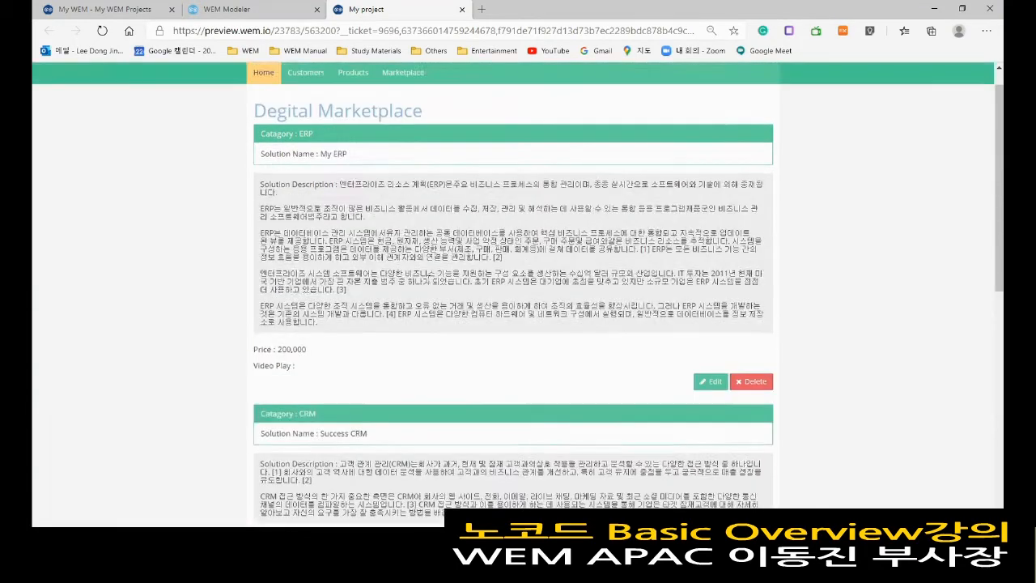
Step: Return to the modeler, expand the Main menu in the project's navigation, and preview the project to compare its menu items
{"action": "left_click", "coordinate": [253, 9]}
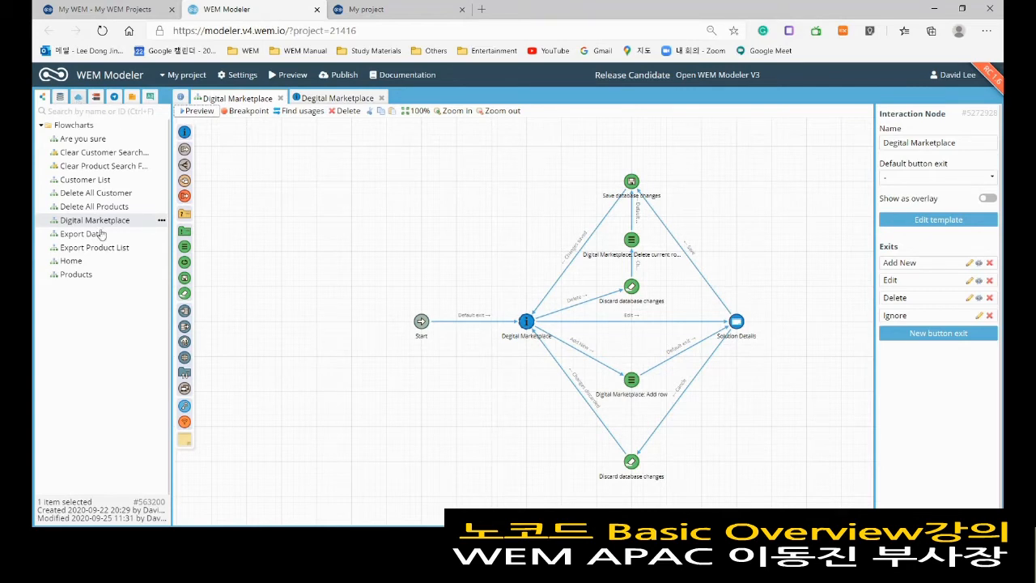
{"action": "left_click", "coordinate": [114, 96]}
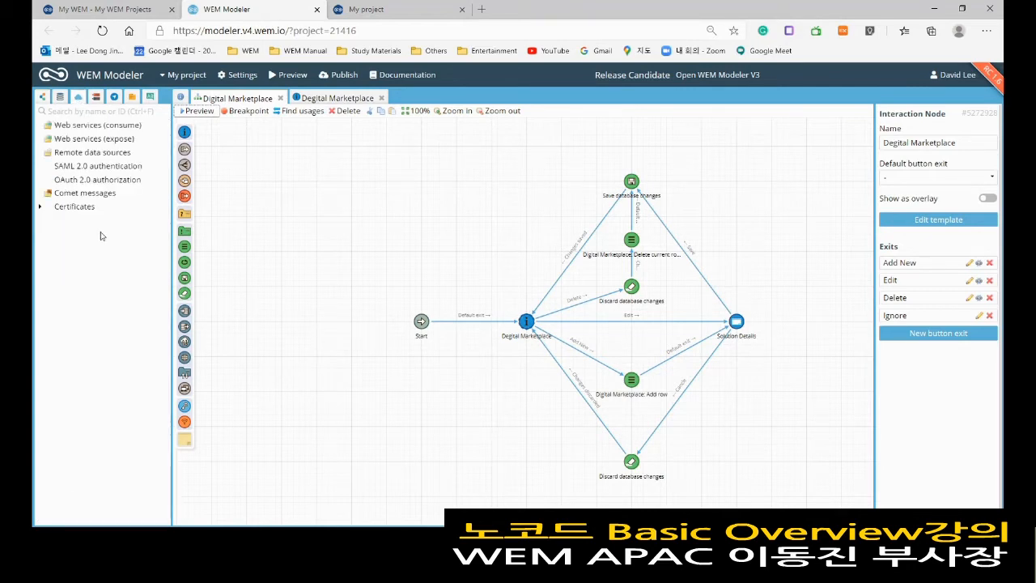
{"action": "left_click", "coordinate": [114, 100]}
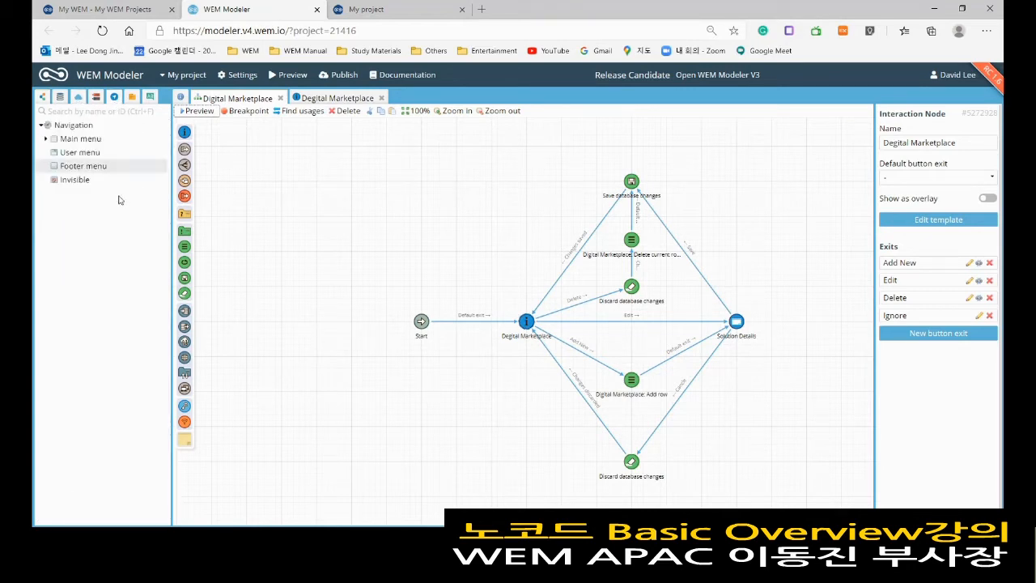
{"action": "left_click", "coordinate": [52, 143]}
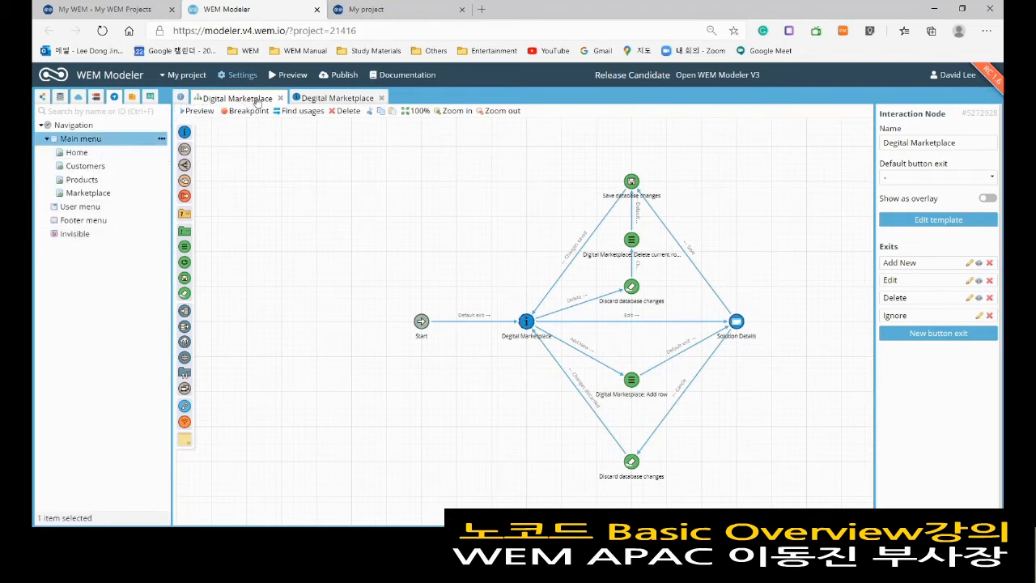
{"action": "left_click", "coordinate": [293, 75]}
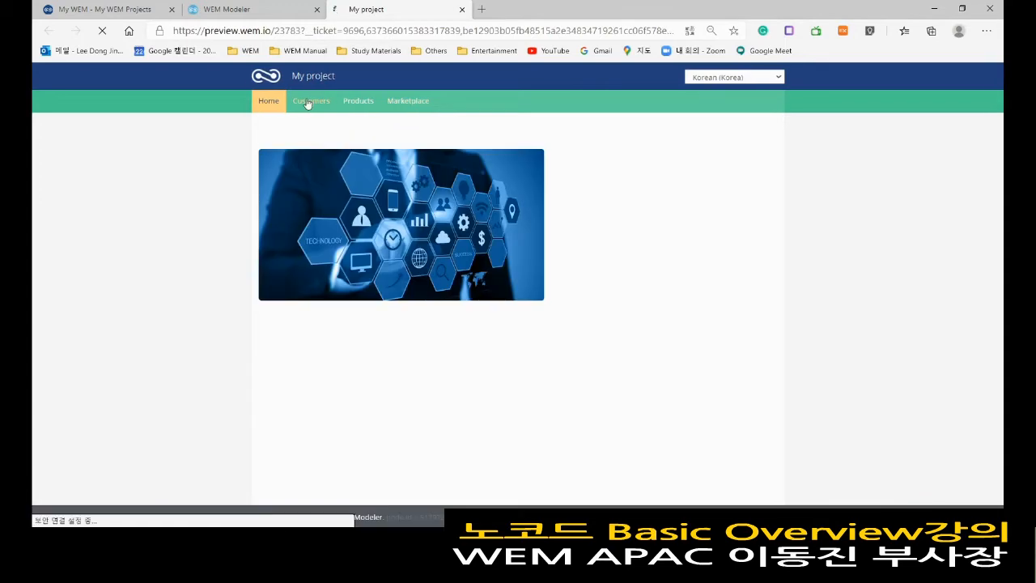
Step: Return to the modeler and check the Main menu's available actions and the Marketplace item's settings, leaving them unchanged
{"action": "left_click", "coordinate": [262, 10]}
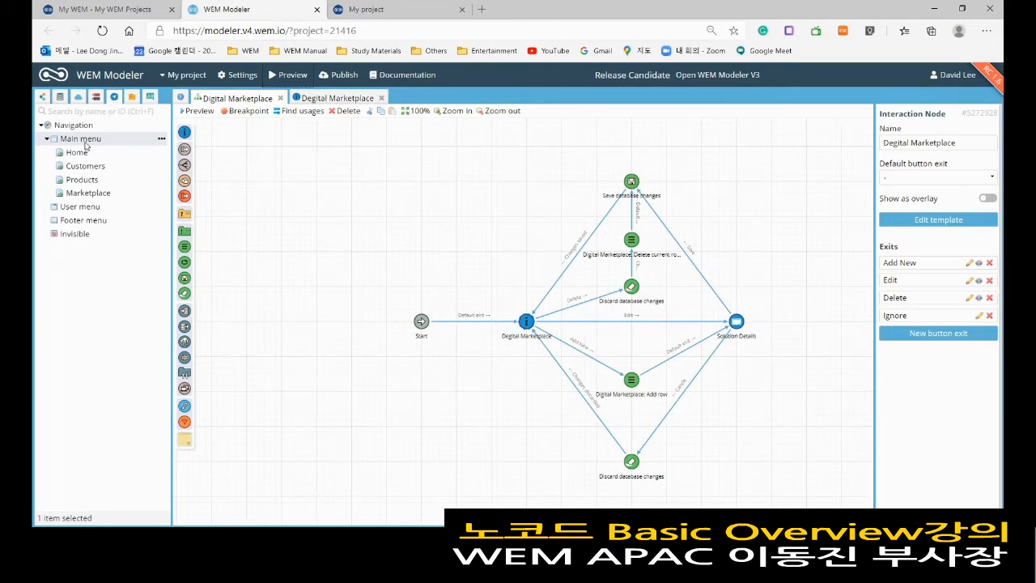
{"action": "left_click", "coordinate": [161, 139]}
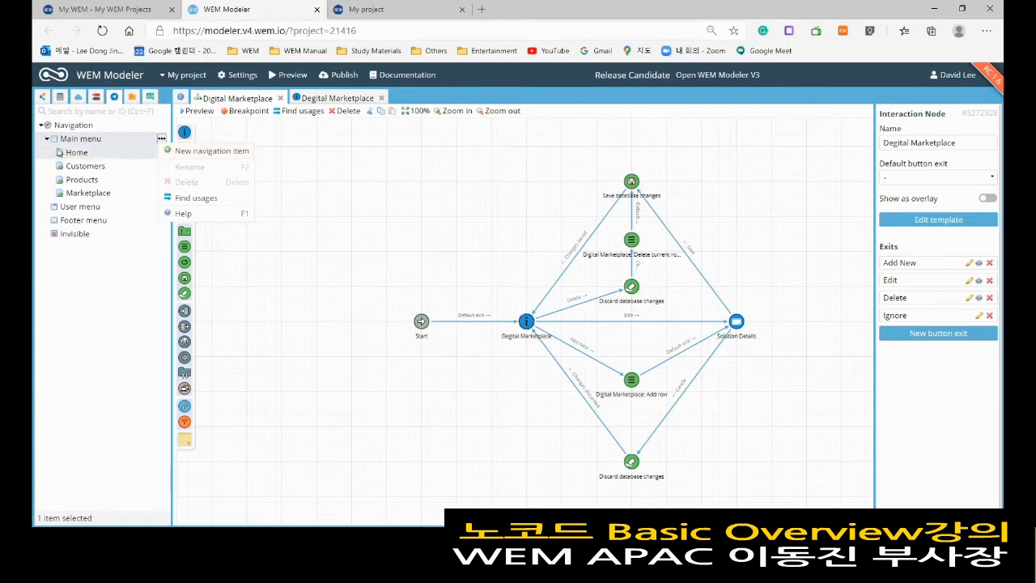
{"action": "left_click", "coordinate": [84, 195]}
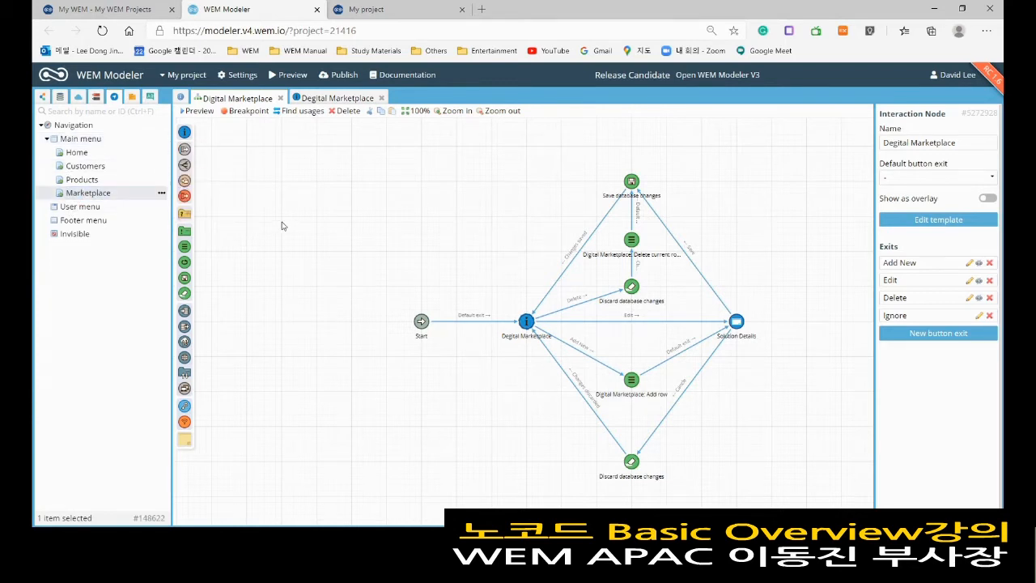
{"action": "left_click", "coordinate": [164, 194]}
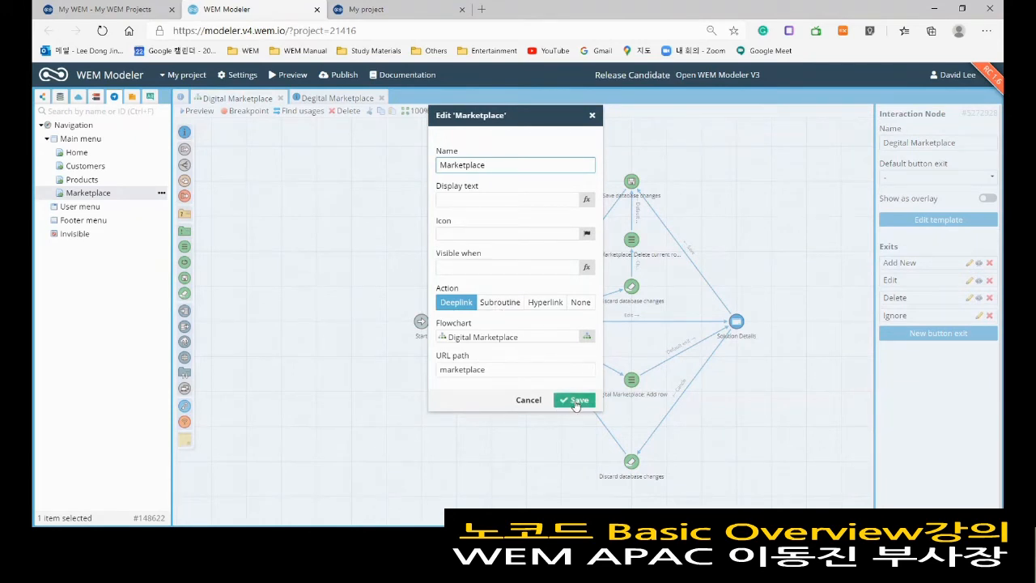
{"action": "left_click", "coordinate": [529, 400]}
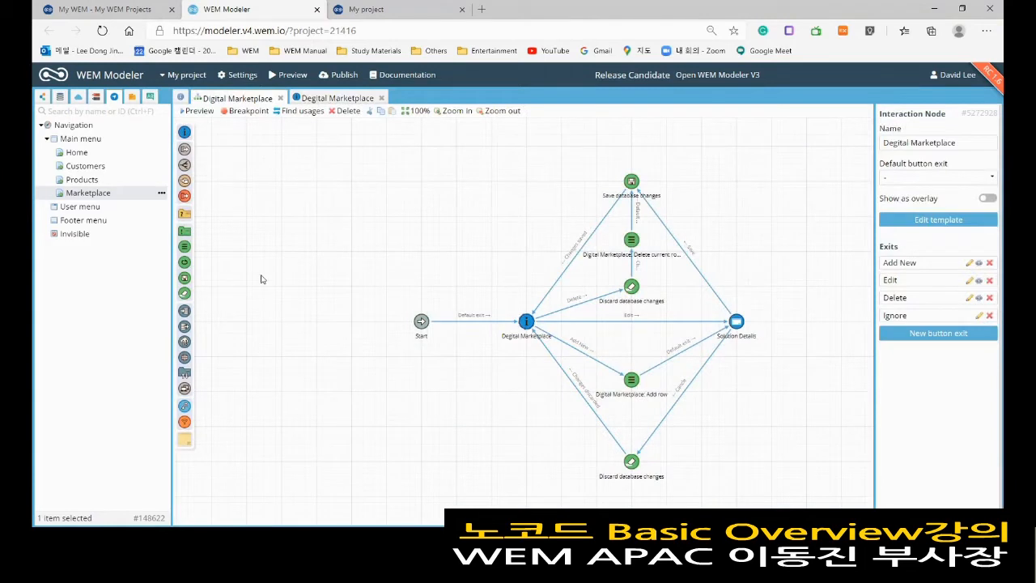
Step: Inspect the Footer menu and the actions available for the User menu in the navigation tree
{"action": "left_click", "coordinate": [85, 221]}
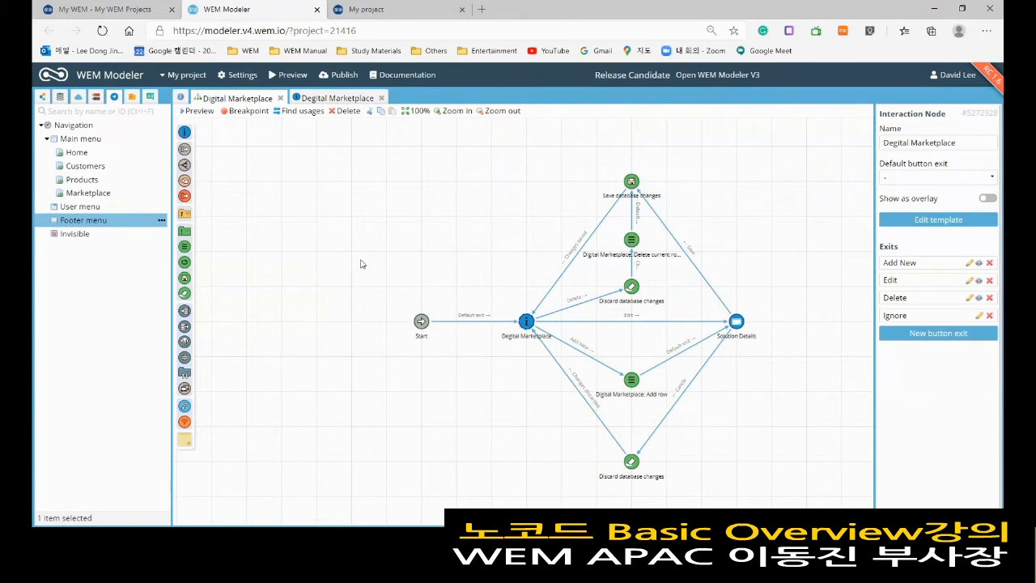
{"action": "left_click", "coordinate": [90, 207]}
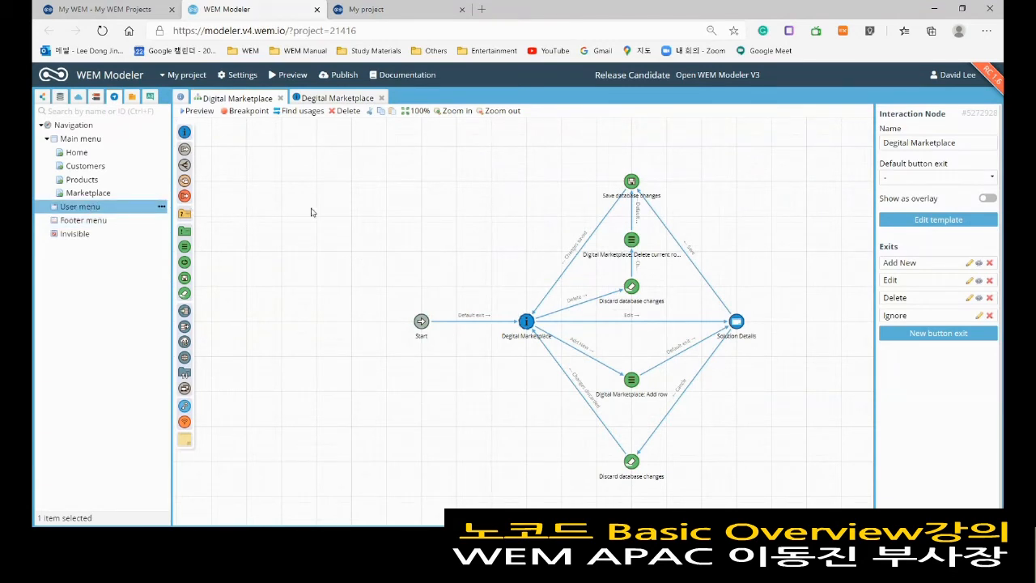
{"action": "left_click", "coordinate": [162, 207]}
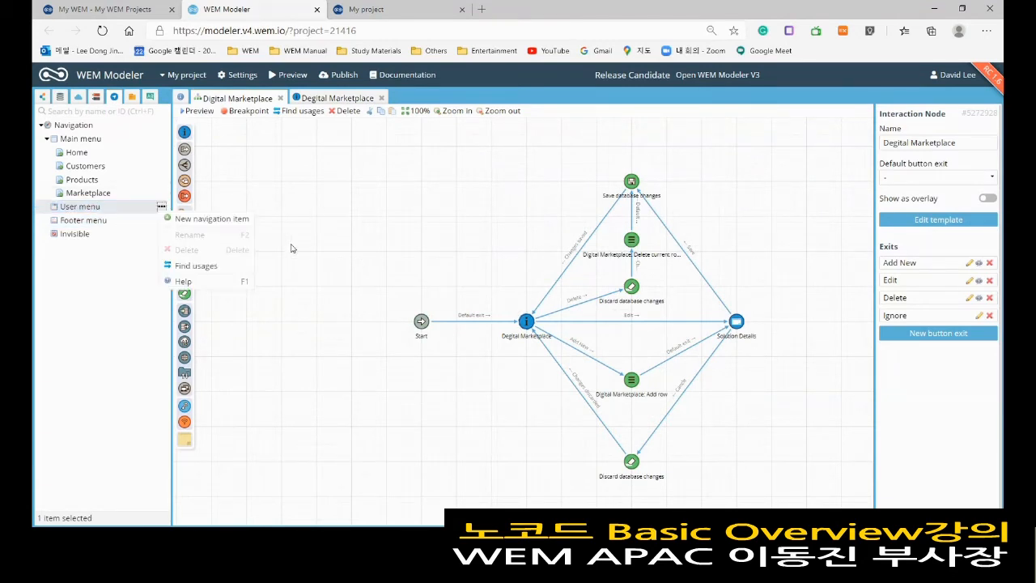
{"action": "left_click", "coordinate": [370, 246]}
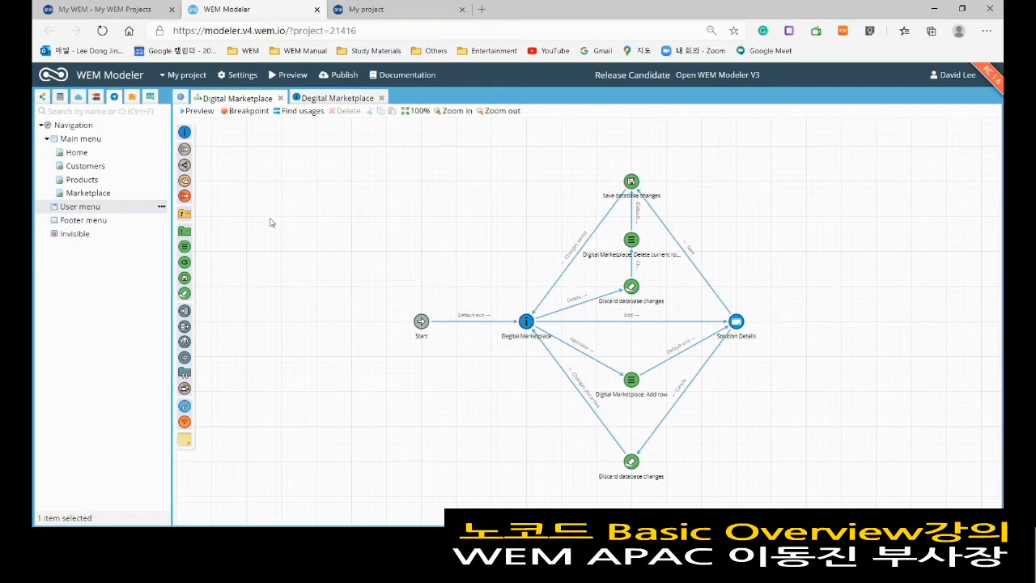
Step: Open the WEM CRM project from the Dong Jin Workspace, preview it, and view its Products & Services page without logging in
{"action": "left_click", "coordinate": [188, 77]}
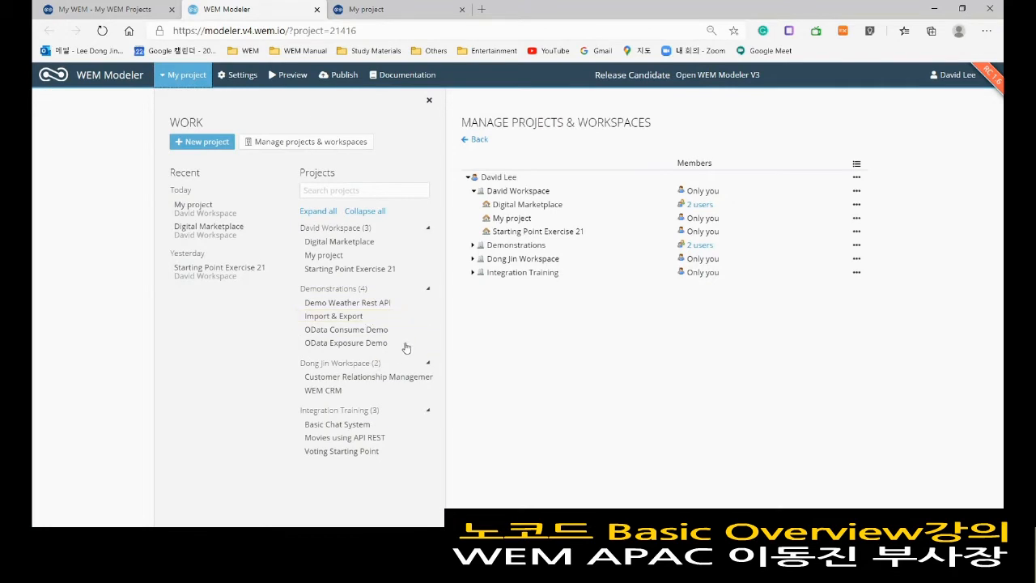
{"action": "left_click", "coordinate": [325, 391]}
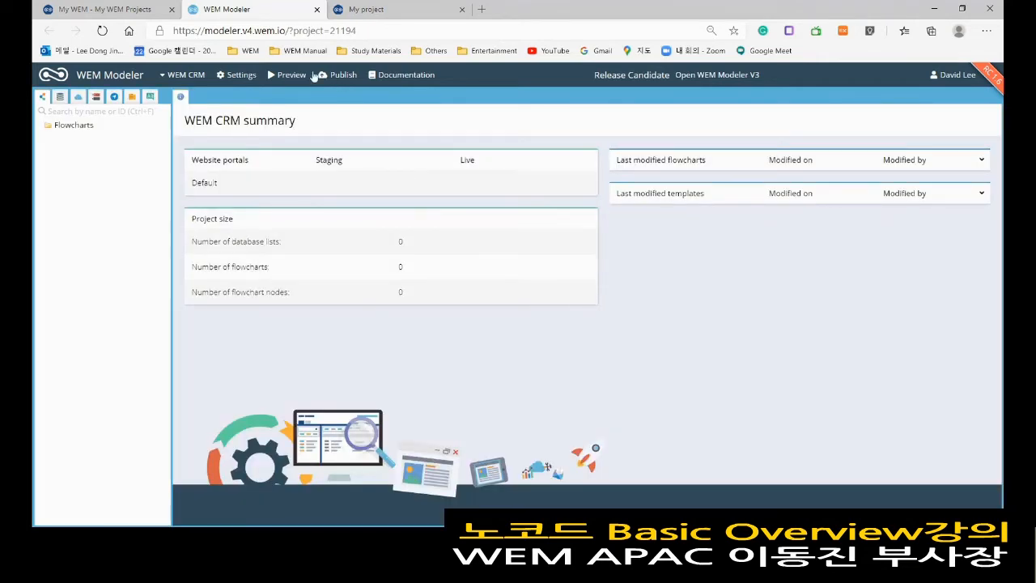
{"action": "left_click", "coordinate": [285, 75]}
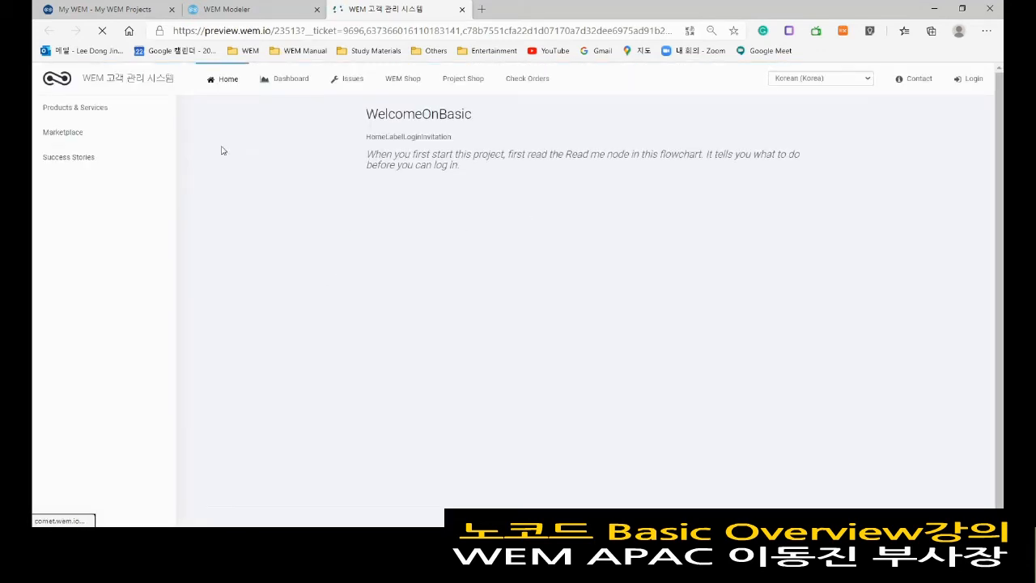
{"action": "left_click", "coordinate": [92, 114]}
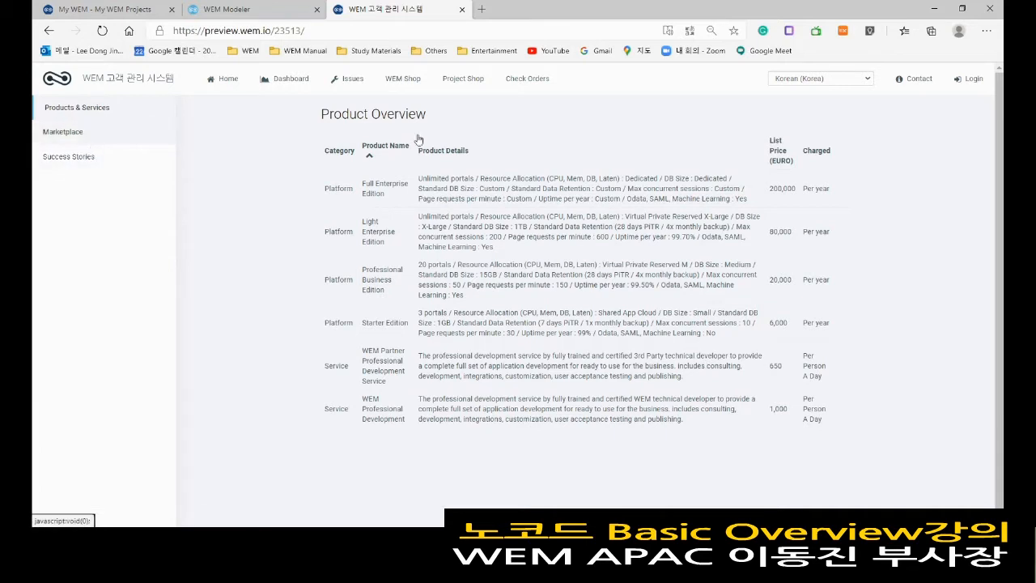
Step: Log in to the CRM preview with the prefilled credentials and look through the Products & Services page, including its editing options
{"action": "left_click", "coordinate": [975, 80]}
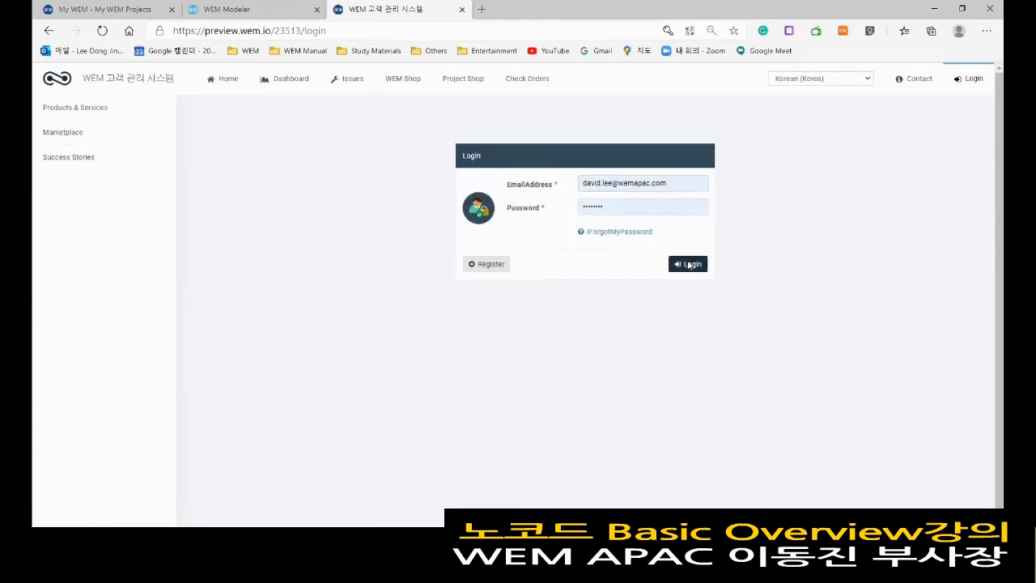
{"action": "left_click", "coordinate": [688, 264]}
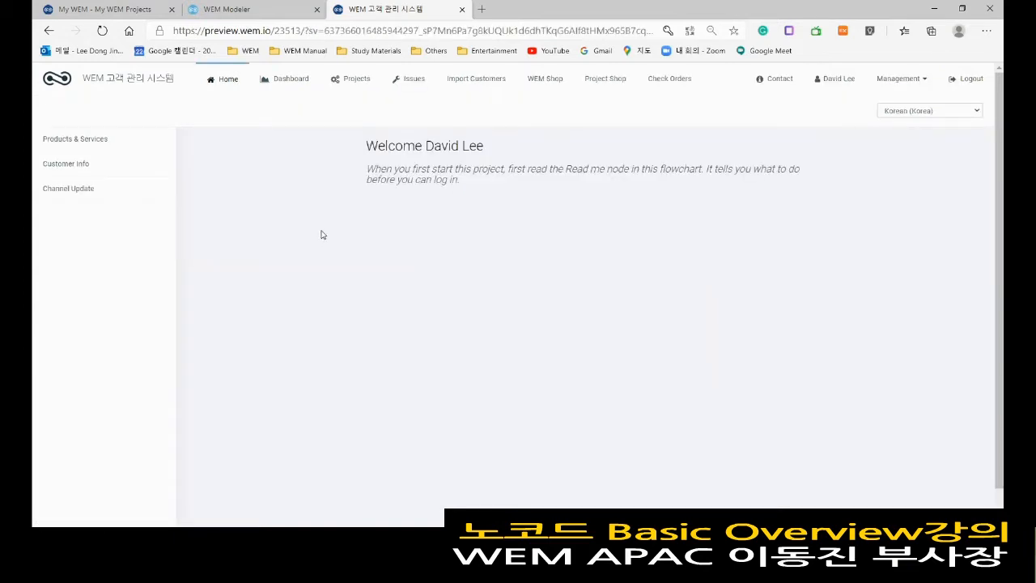
{"action": "left_click", "coordinate": [79, 146]}
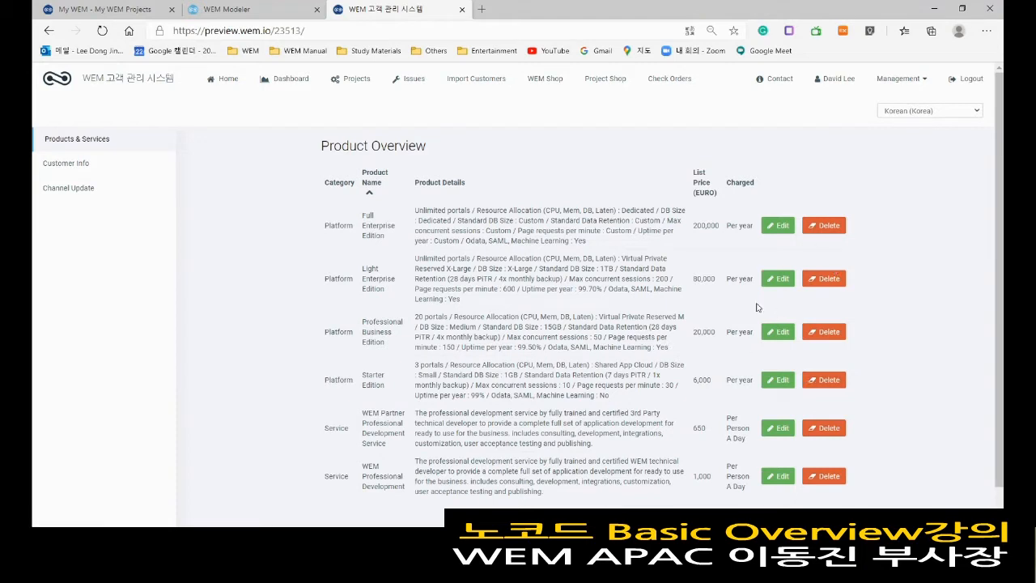
{"action": "scroll", "coordinate": [862, 465], "scroll_direction": "down", "scroll_amount": 1}
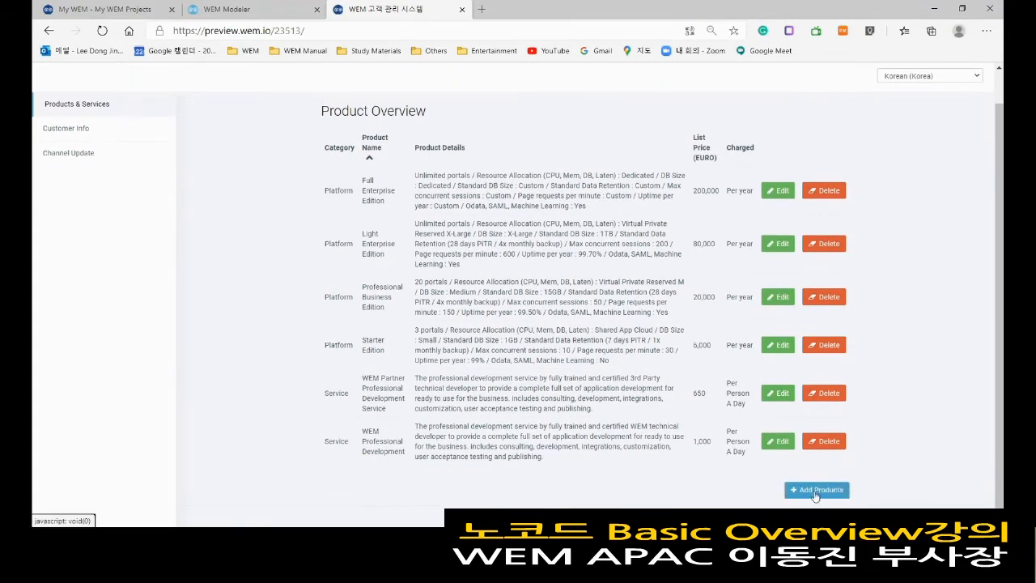
{"action": "scroll", "coordinate": [647, 429], "scroll_direction": "up", "scroll_amount": 1}
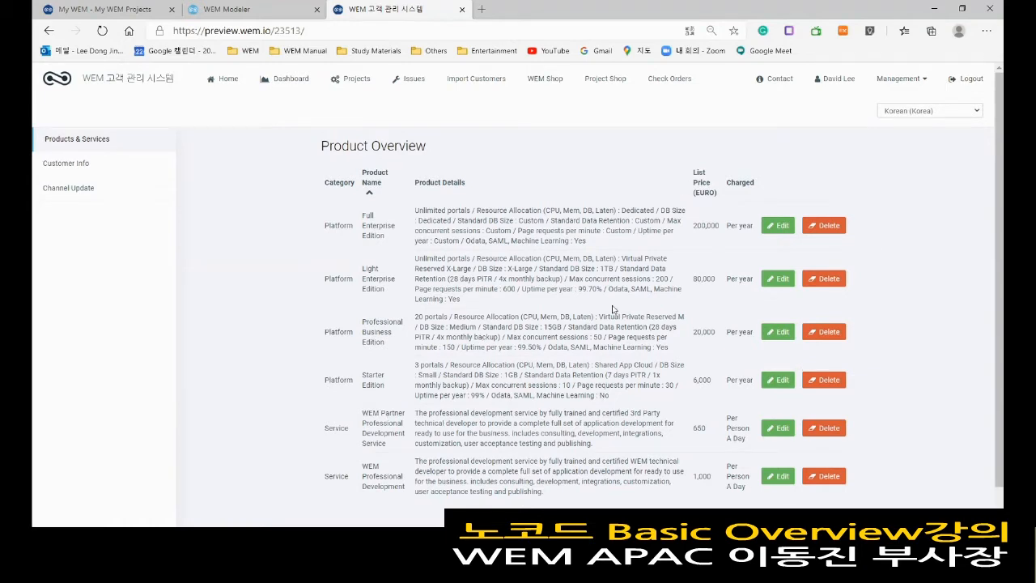
Step: Open the Customer Info page and look through the list of customer records
{"action": "left_click", "coordinate": [78, 164]}
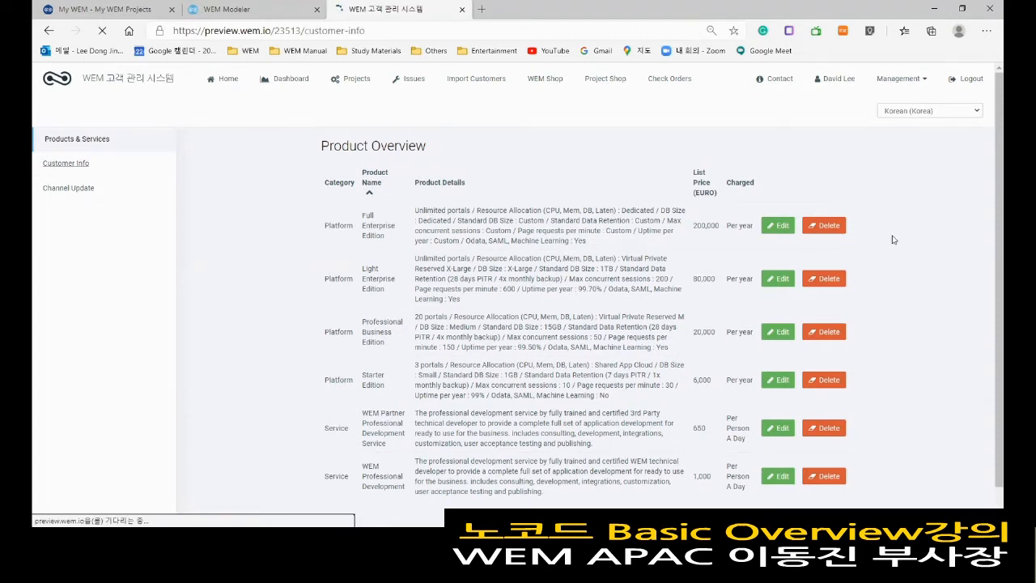
{"action": "scroll", "coordinate": [724, 285], "scroll_direction": "down", "scroll_amount": 2}
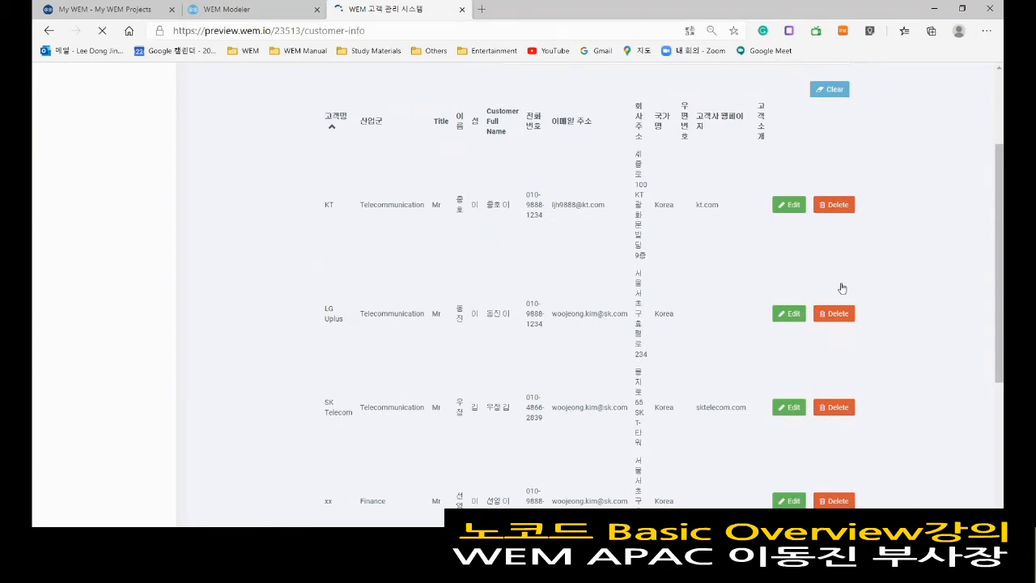
{"action": "left_click", "coordinate": [735, 304]}
{"action": "scroll", "coordinate": [735, 304], "scroll_direction": "down", "scroll_amount": 2}
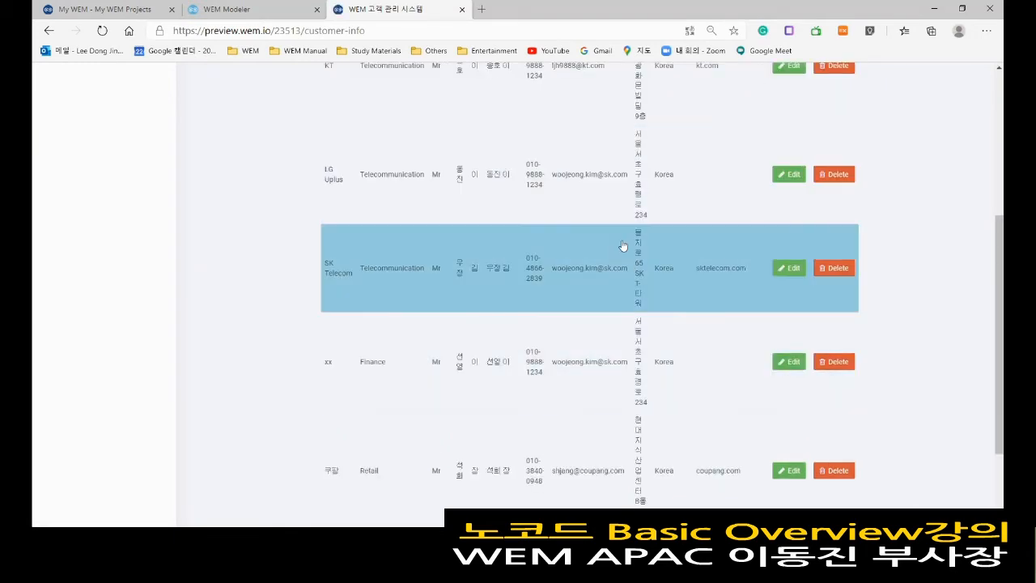
{"action": "scroll", "coordinate": [622, 245], "scroll_direction": "up", "scroll_amount": 2}
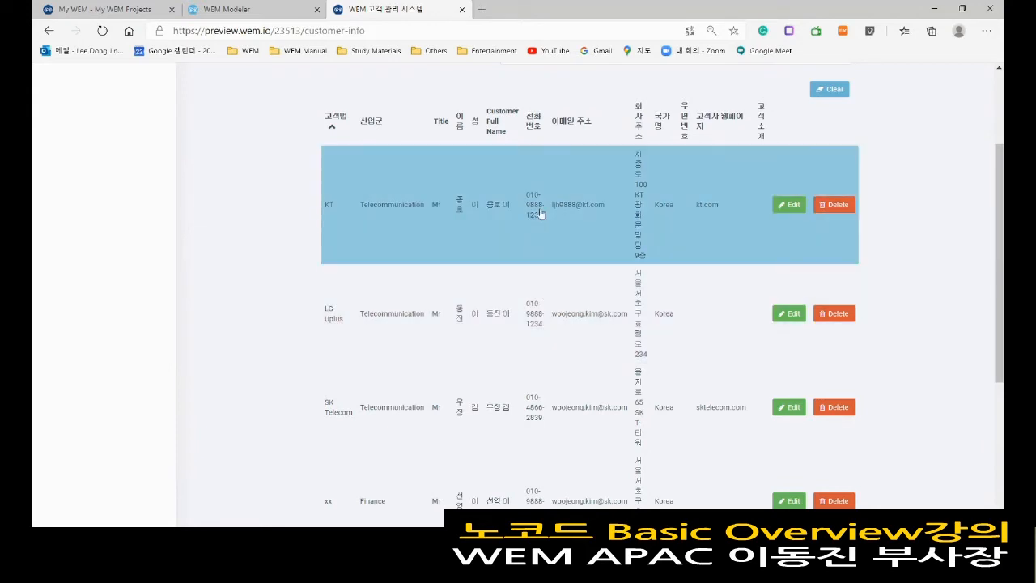
Step: Select the LG Uplus and KT customer rows, and review their contact columns and the search fields above the list
{"action": "left_click", "coordinate": [479, 316]}
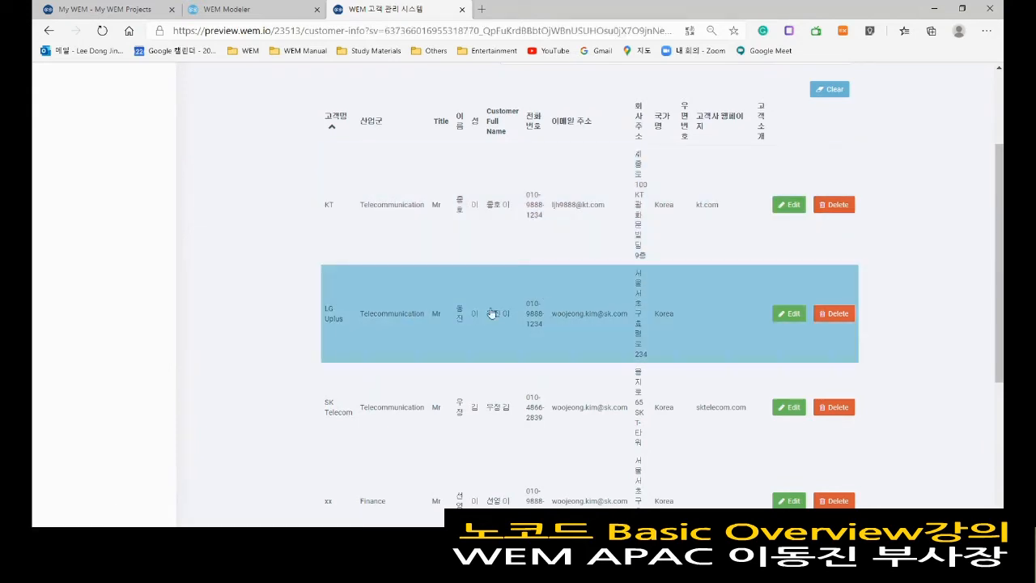
{"action": "left_click", "coordinate": [544, 310]}
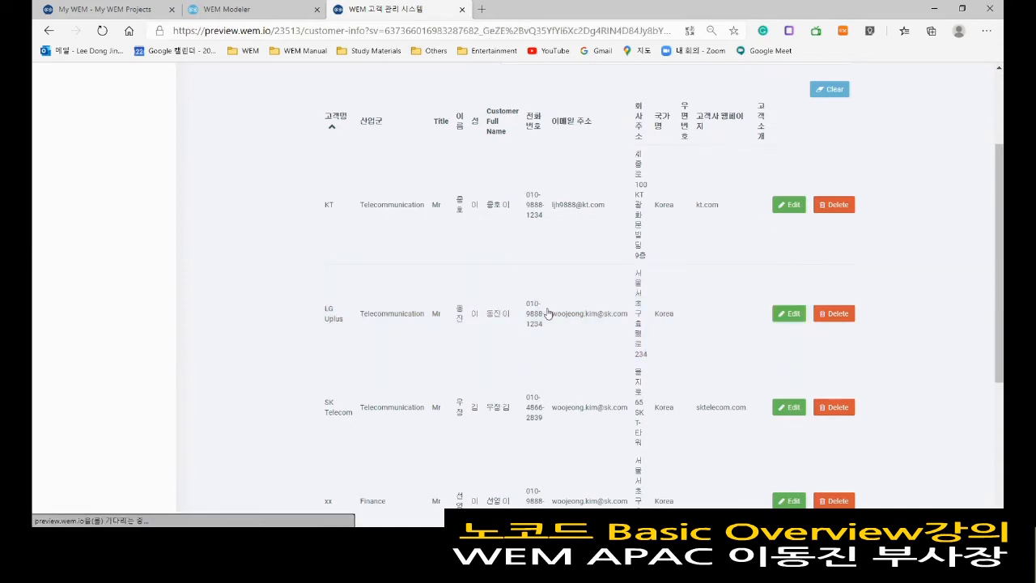
{"action": "left_click", "coordinate": [579, 213]}
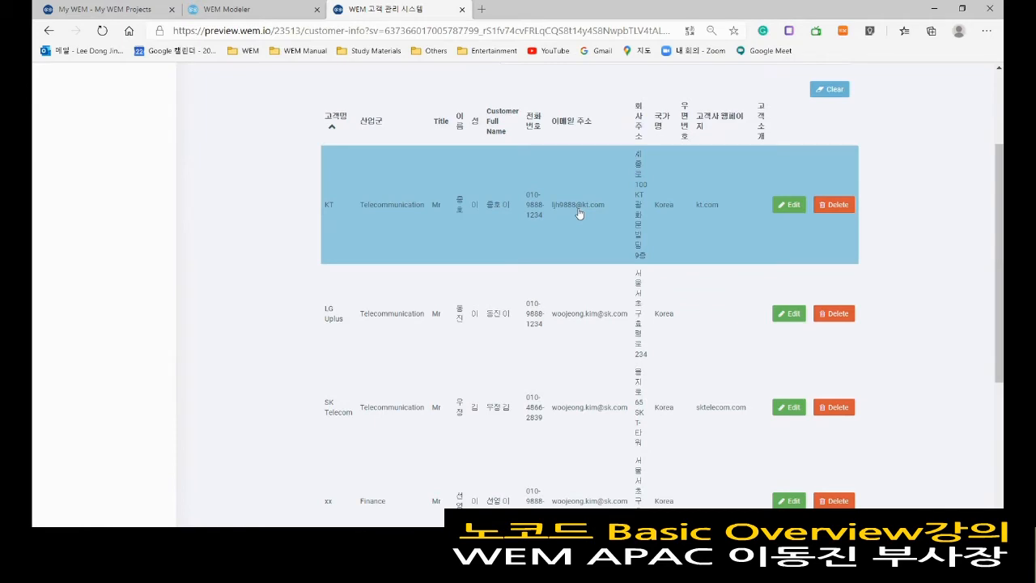
{"action": "left_click", "coordinate": [579, 212]}
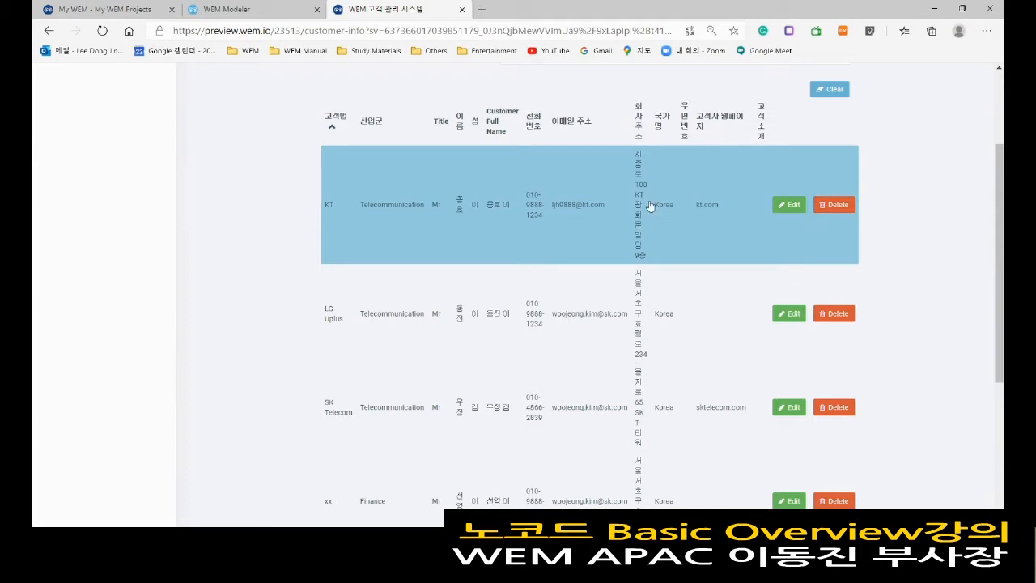
{"action": "left_click", "coordinate": [508, 238]}
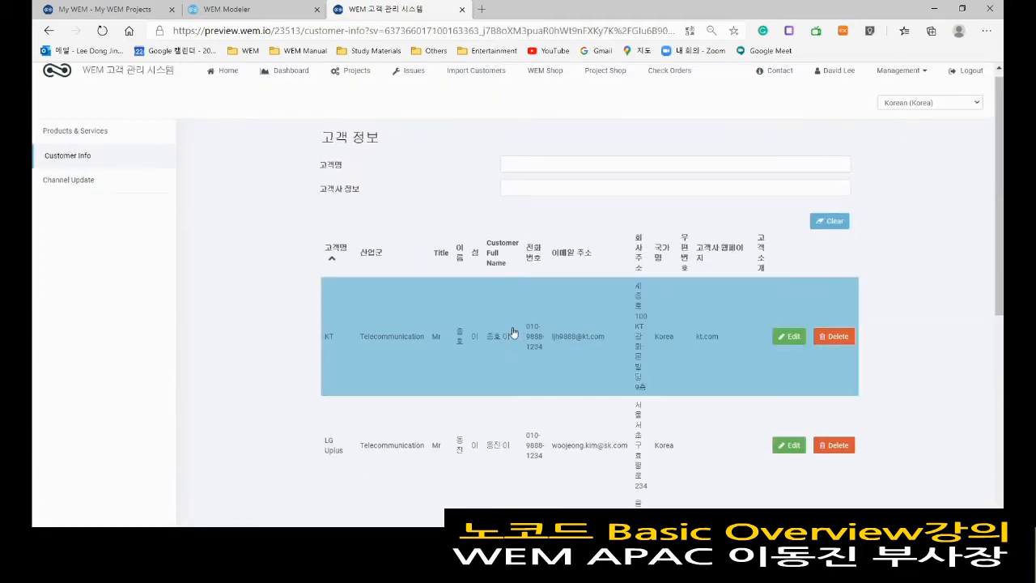
{"action": "left_click", "coordinate": [459, 421]}
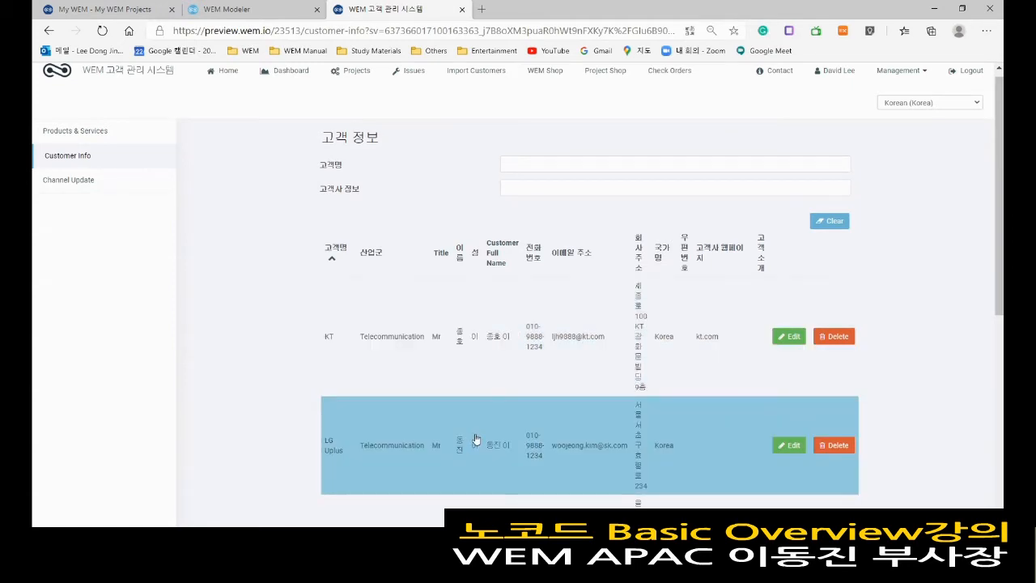
{"action": "scroll", "coordinate": [469, 458], "scroll_direction": "down", "scroll_amount": 2}
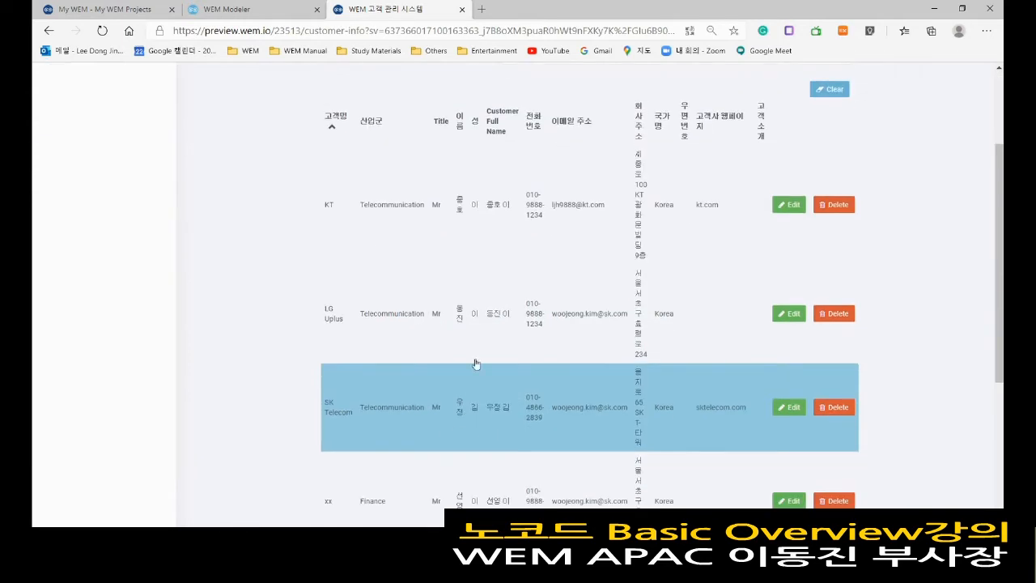
{"action": "scroll", "coordinate": [463, 427], "scroll_direction": "up", "scroll_amount": 2}
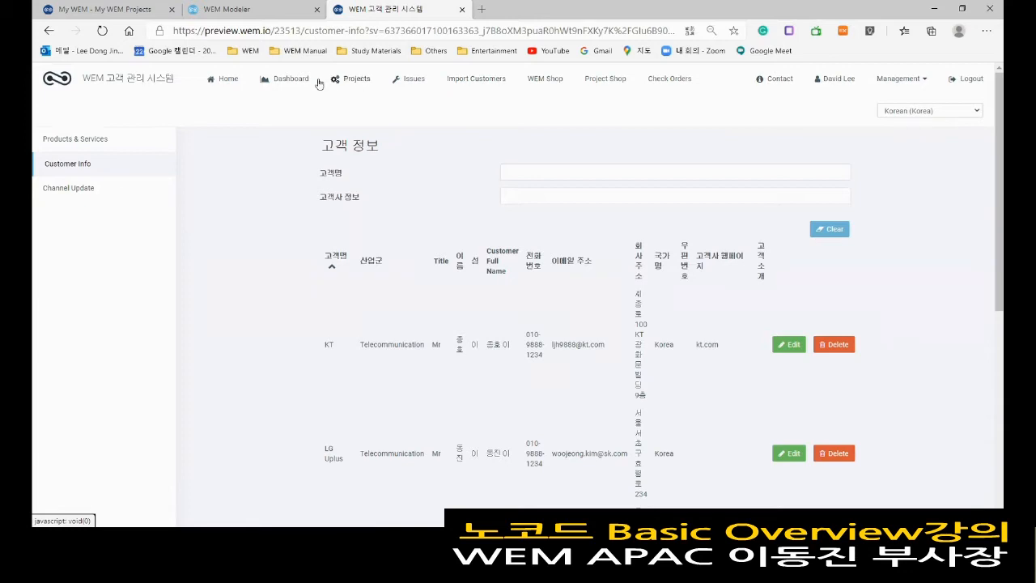
Step: View the Projects page in the CRM preview, and inspect the User menu items in the Modeler's navigation structure
{"action": "left_click", "coordinate": [359, 83]}
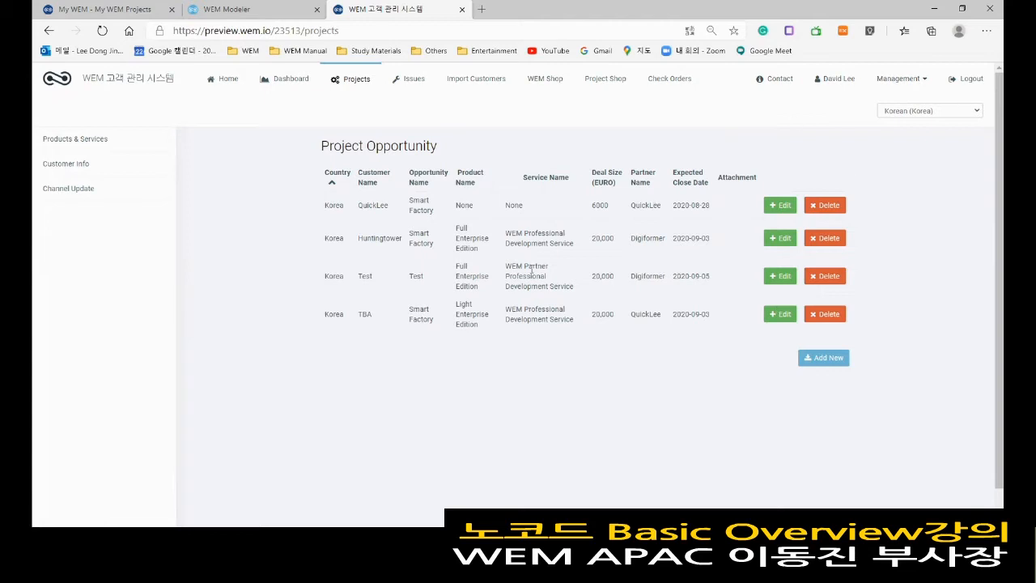
{"action": "left_click", "coordinate": [256, 10]}
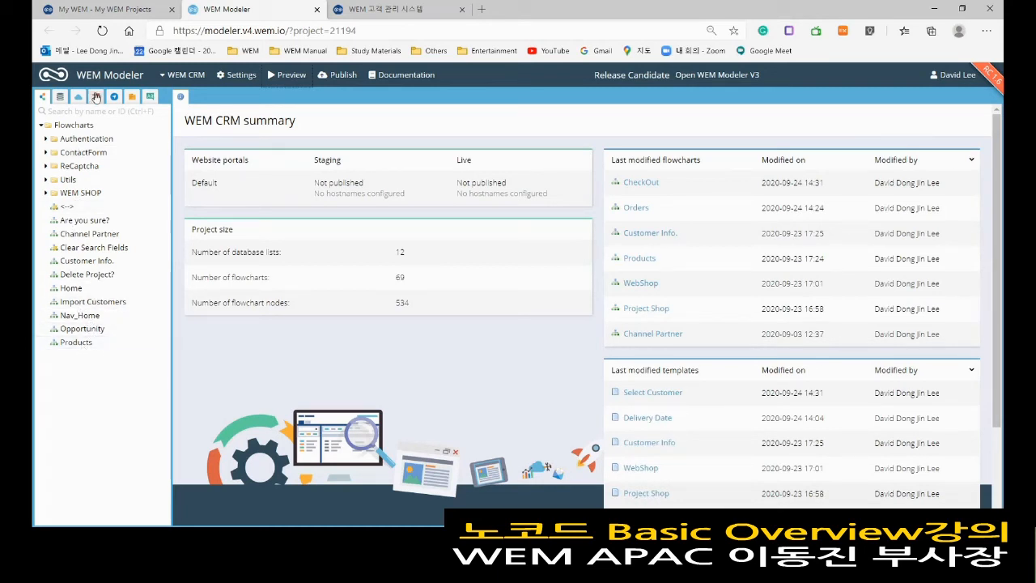
{"action": "left_click", "coordinate": [115, 98]}
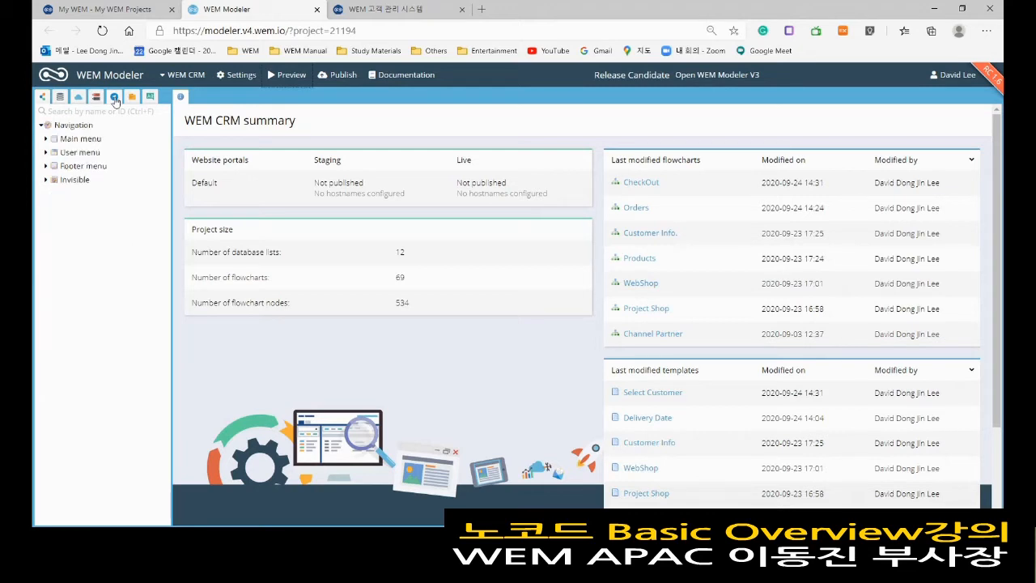
{"action": "left_click", "coordinate": [49, 153]}
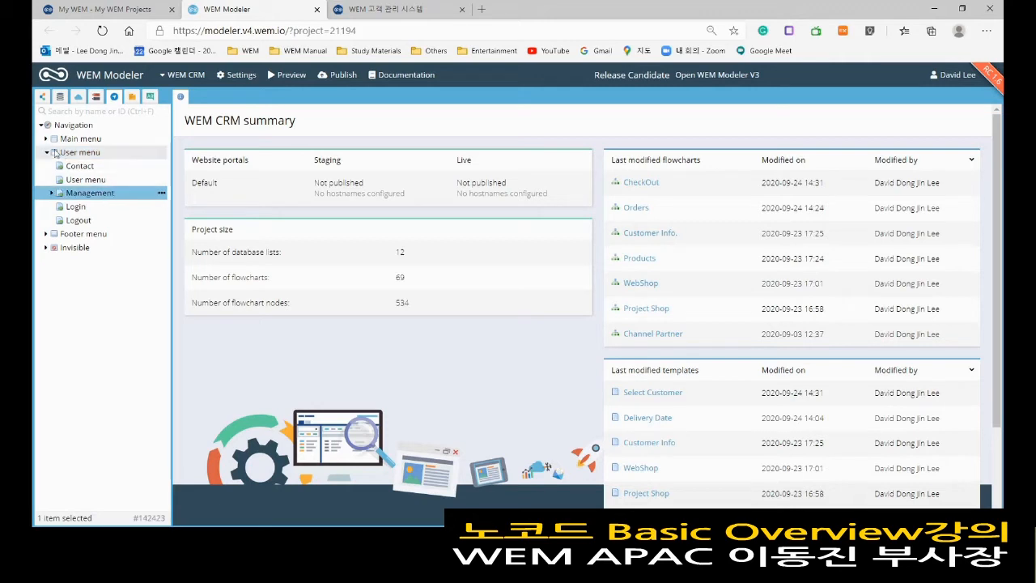
{"action": "left_click", "coordinate": [47, 153]}
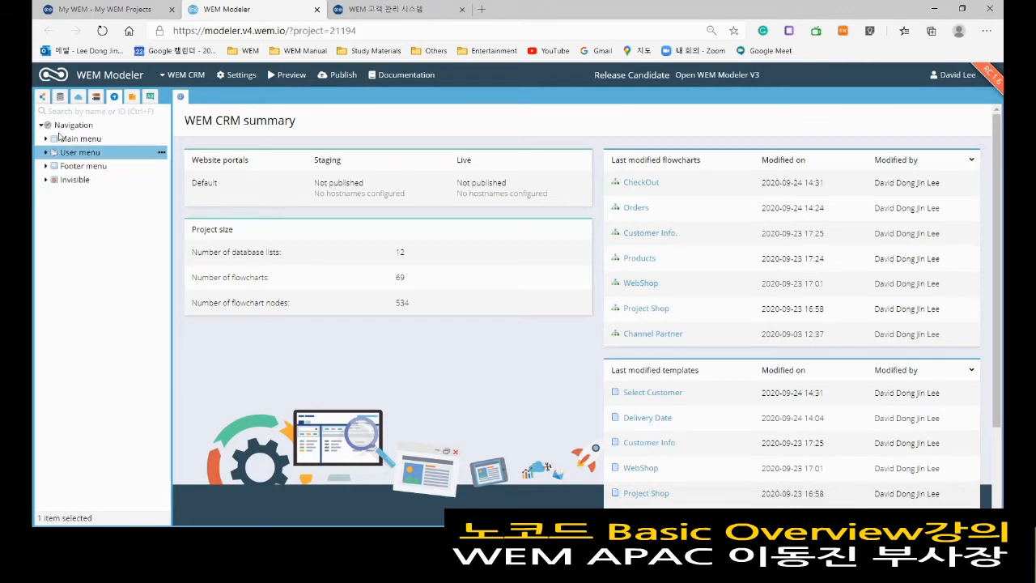
Step: Open the Products flowchart and its Product Overview template, and view the datagrid's last columns with the Edit and Delete buttons
{"action": "left_click", "coordinate": [42, 96]}
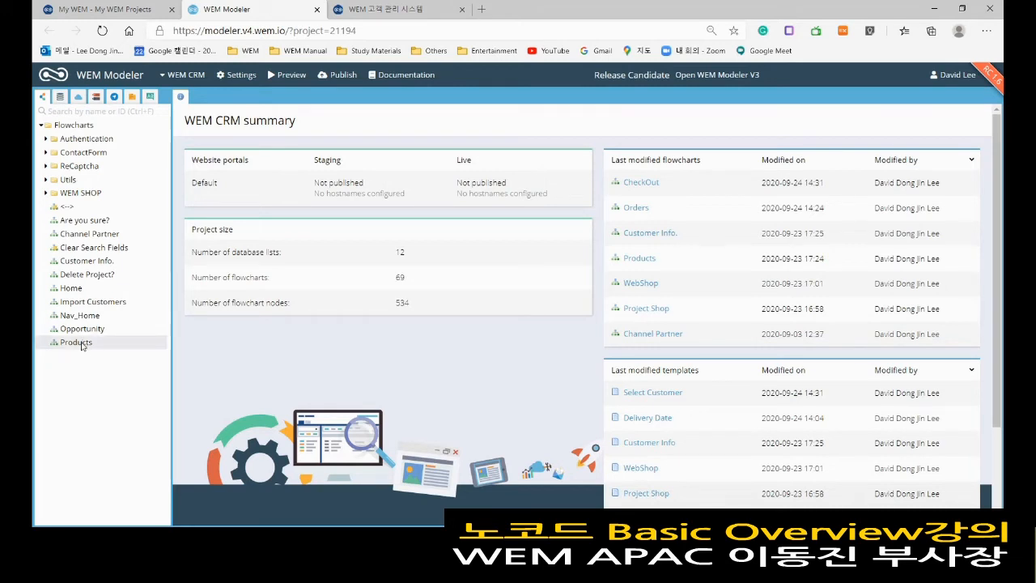
{"action": "double_click", "coordinate": [76, 342]}
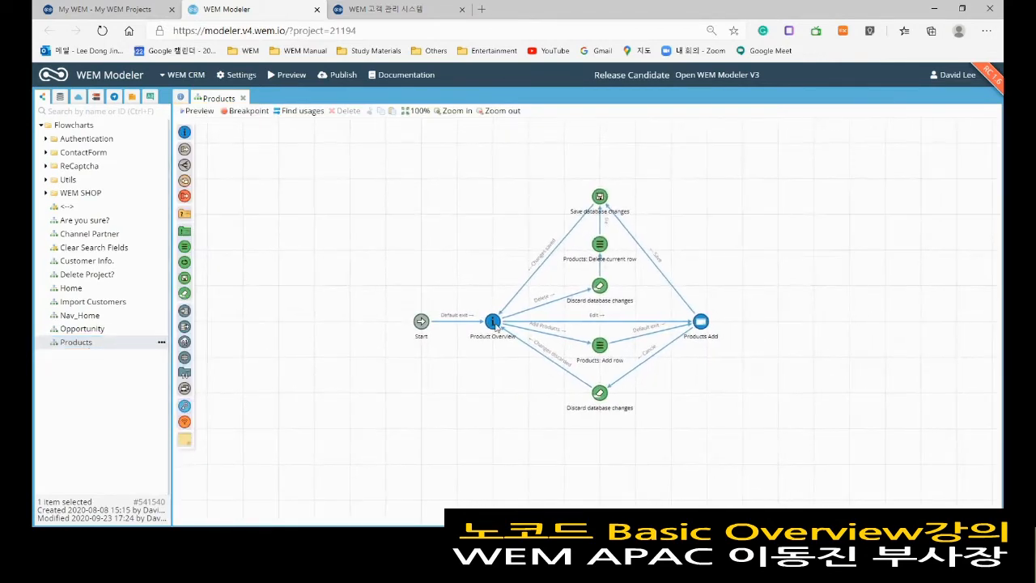
{"action": "double_click", "coordinate": [493, 323]}
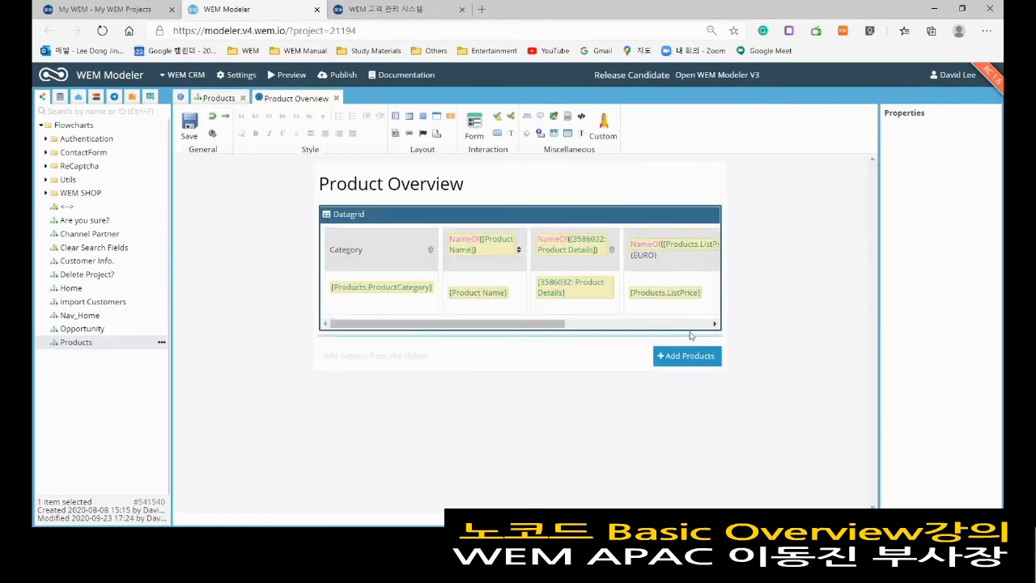
{"action": "left_click", "coordinate": [694, 324]}
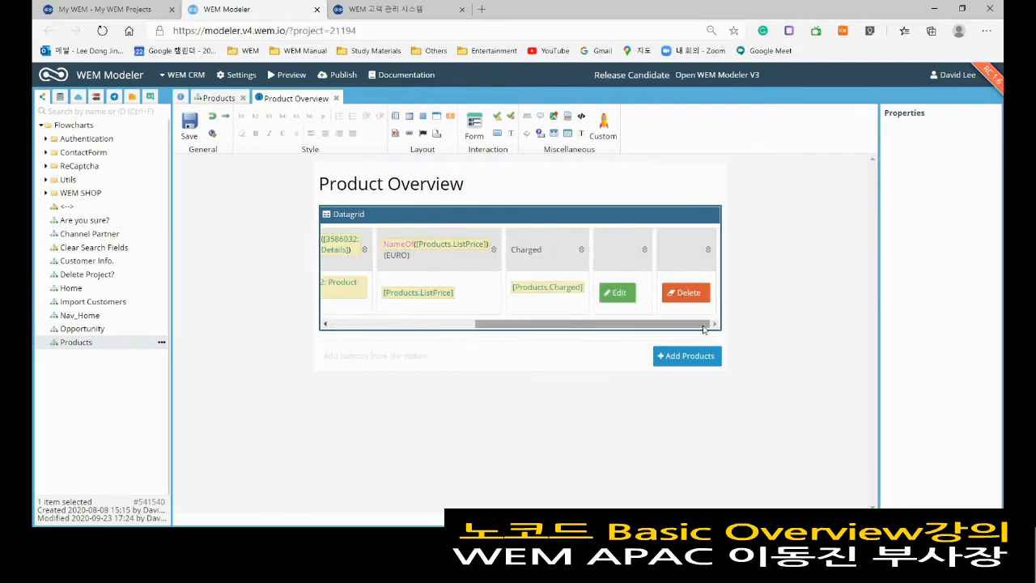
Step: Inspect the properties of the datagrid's Edit button and of the empty header cell above it
{"action": "left_click", "coordinate": [630, 298]}
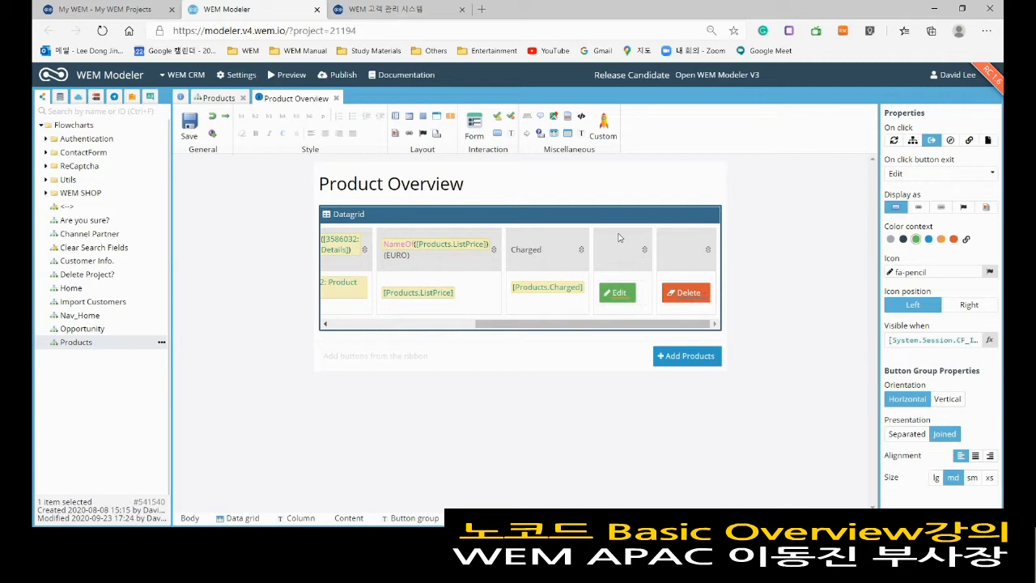
{"action": "left_click", "coordinate": [621, 242]}
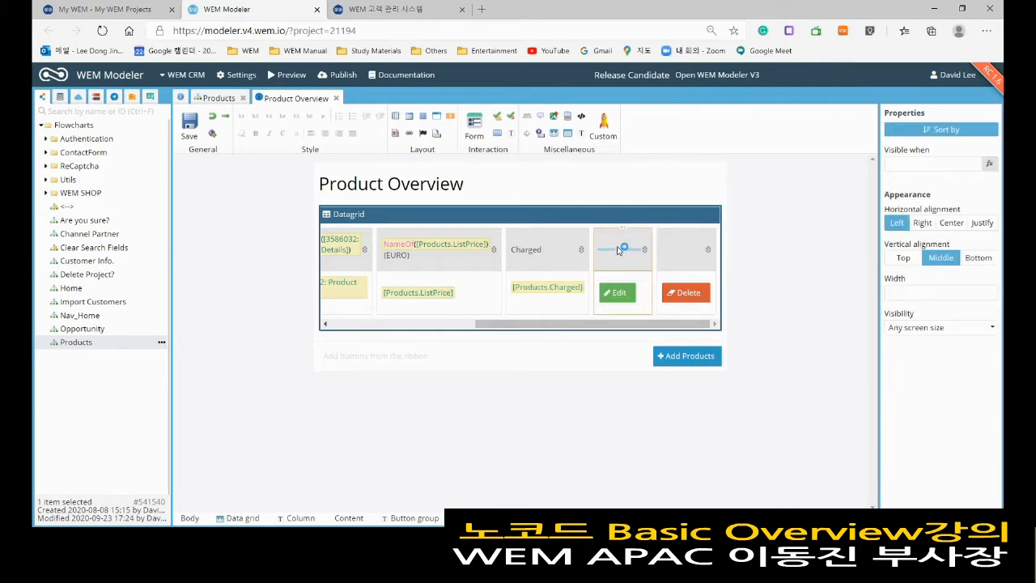
{"action": "left_click", "coordinate": [623, 242]}
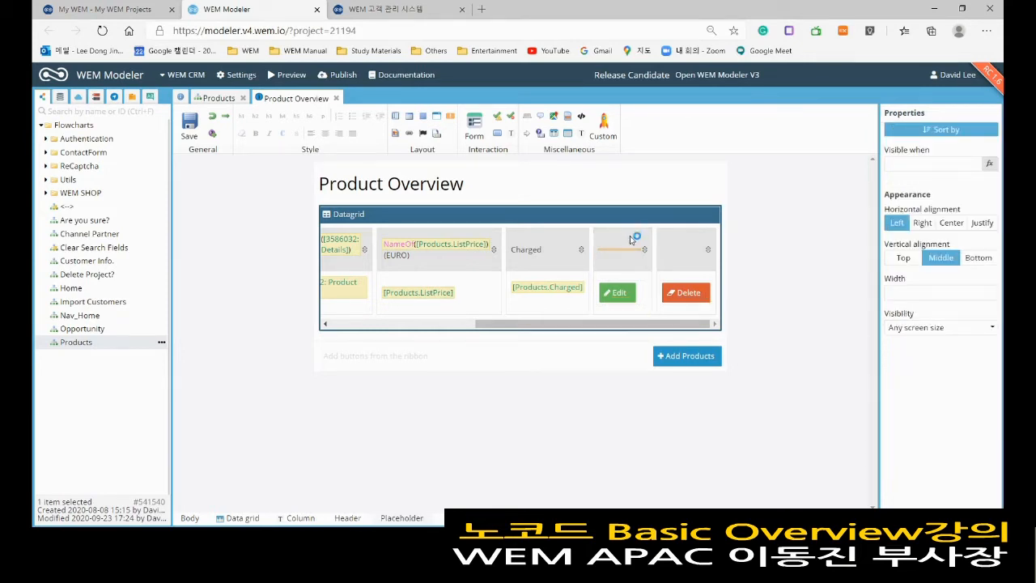
{"action": "left_click", "coordinate": [635, 236]}
Step: Examine the Edit button's "Visible when" expression and the Add Products button's properties, closing the Product Overview template when done
{"action": "left_click", "coordinate": [631, 299]}
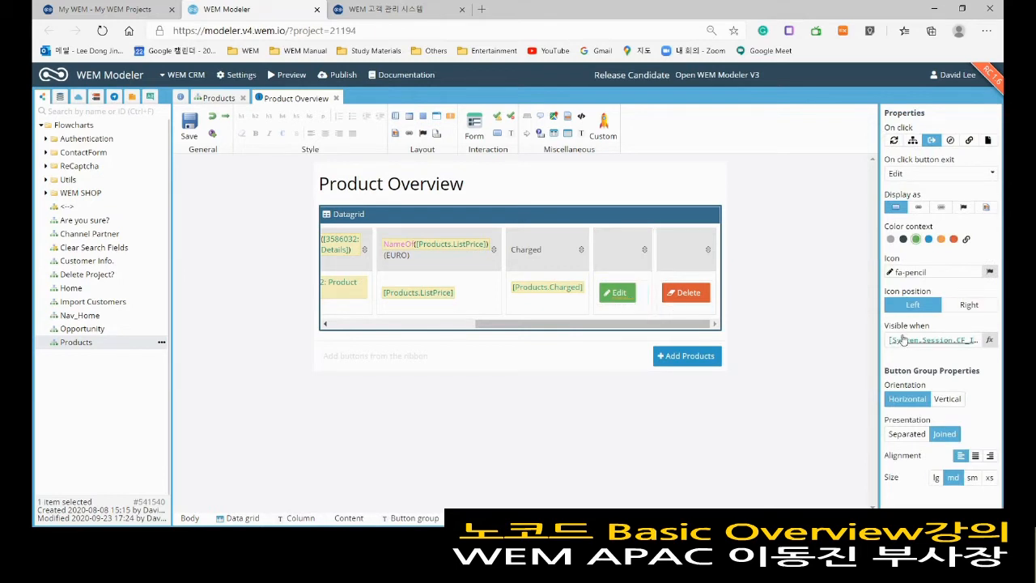
{"action": "left_click", "coordinate": [990, 340]}
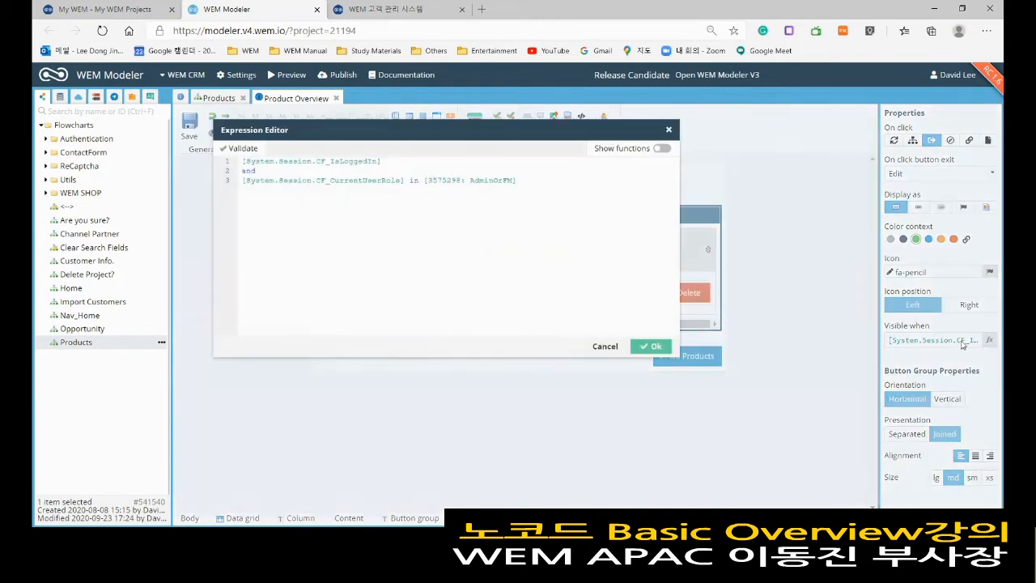
{"action": "left_click_drag", "start_coordinate": [384, 162], "coordinate": [245, 157]}
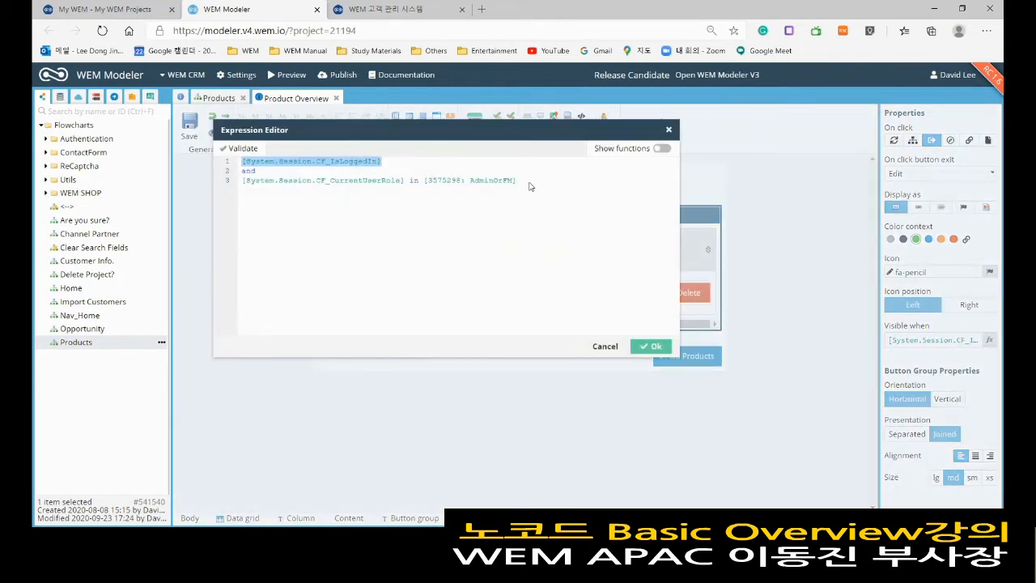
{"action": "left_click_drag", "start_coordinate": [518, 182], "coordinate": [241, 180]}
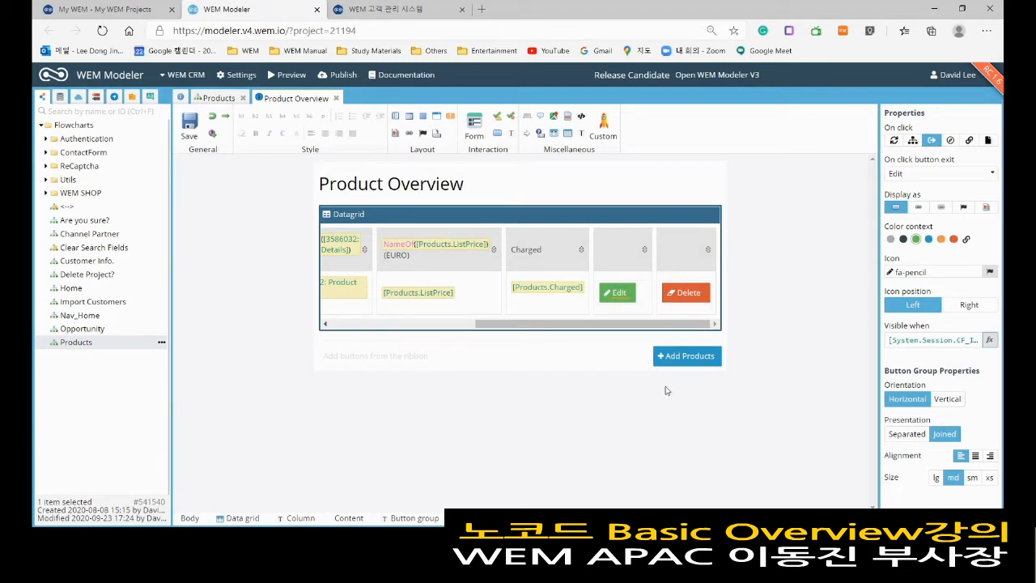
{"action": "left_click", "coordinate": [715, 365]}
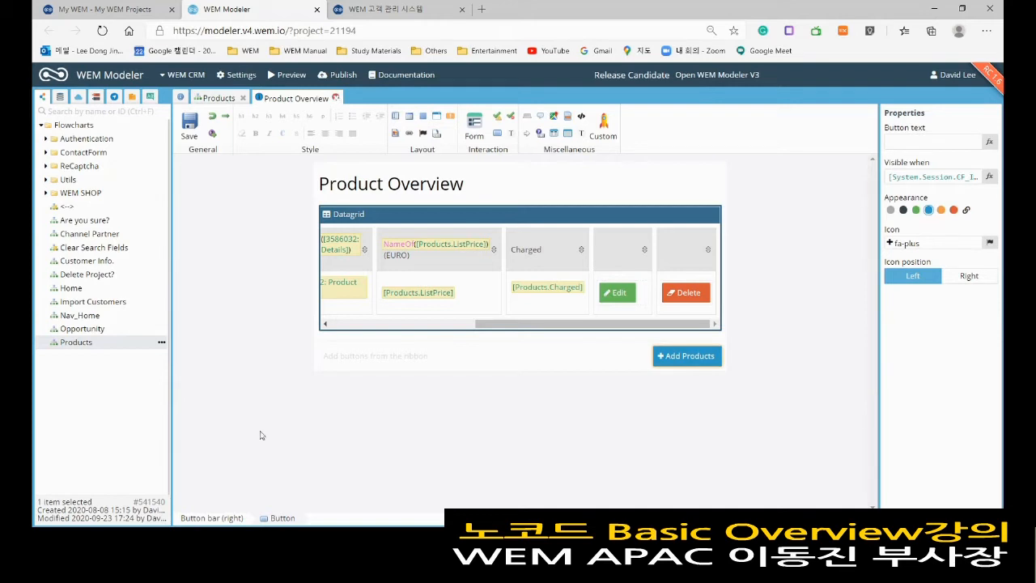
{"action": "left_click", "coordinate": [336, 97]}
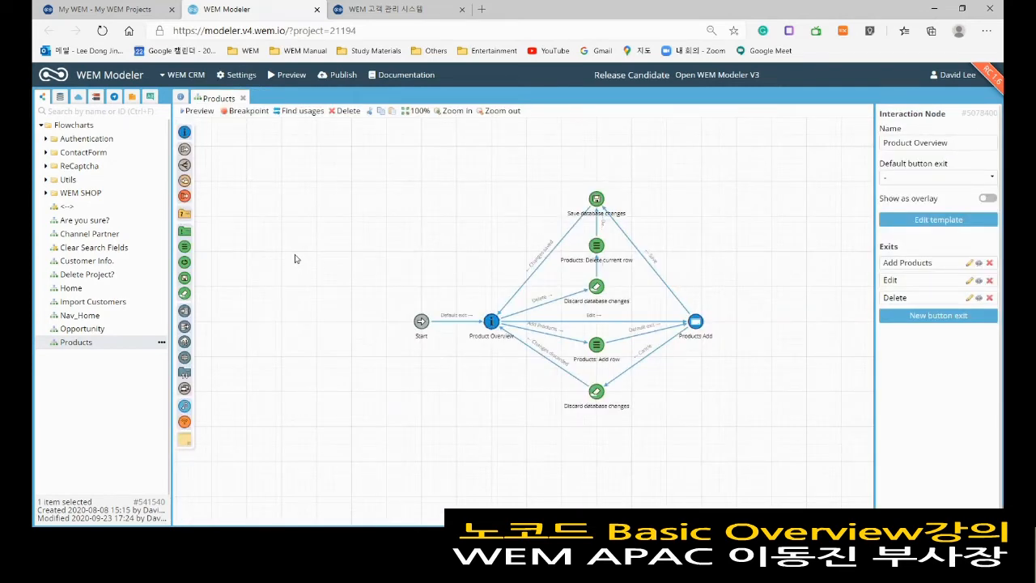
Step: Look through the project's resources, including the Files folder, and return to the flowchart list
{"action": "left_click", "coordinate": [133, 97]}
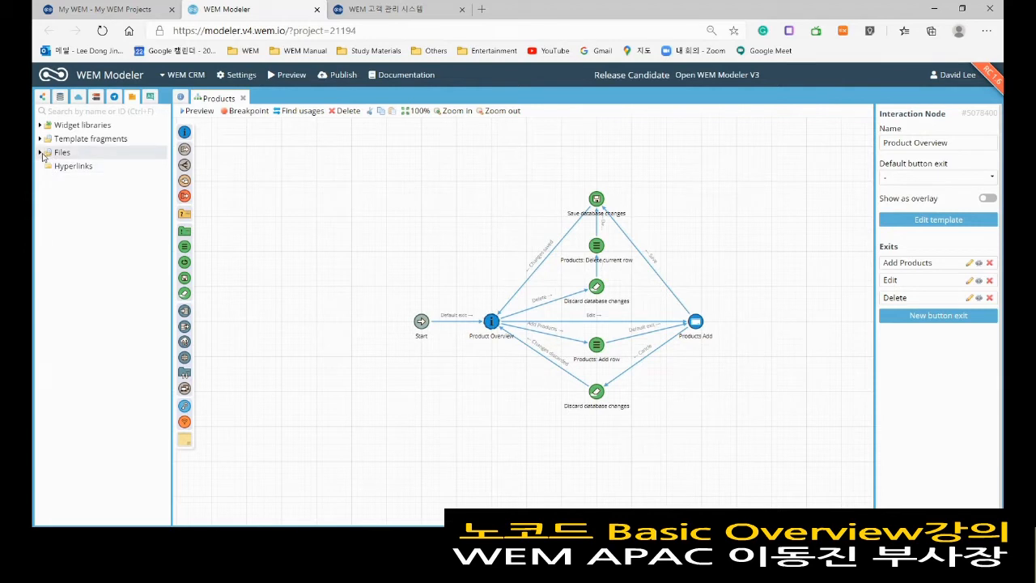
{"action": "left_click", "coordinate": [51, 154]}
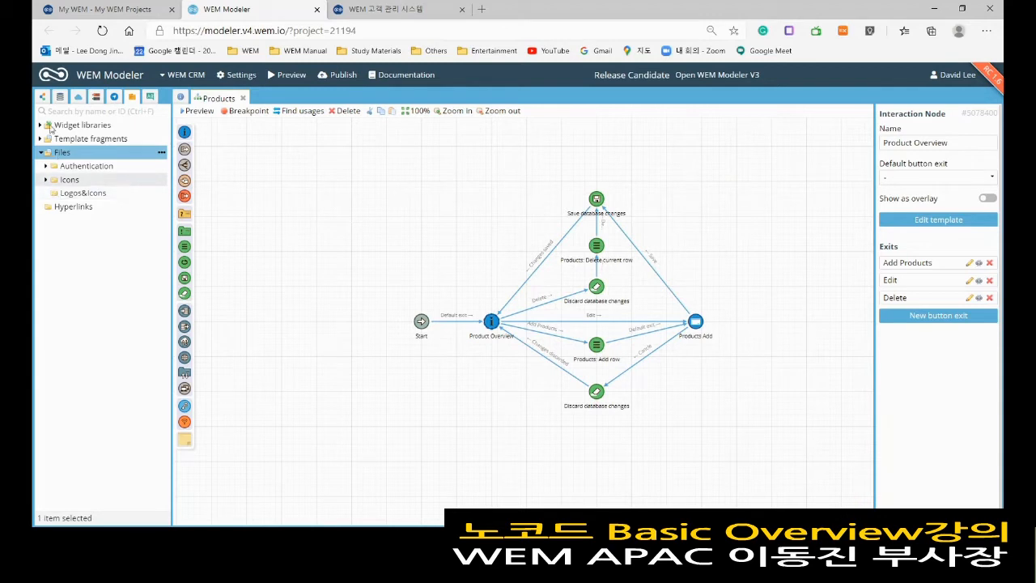
{"action": "left_click", "coordinate": [42, 97]}
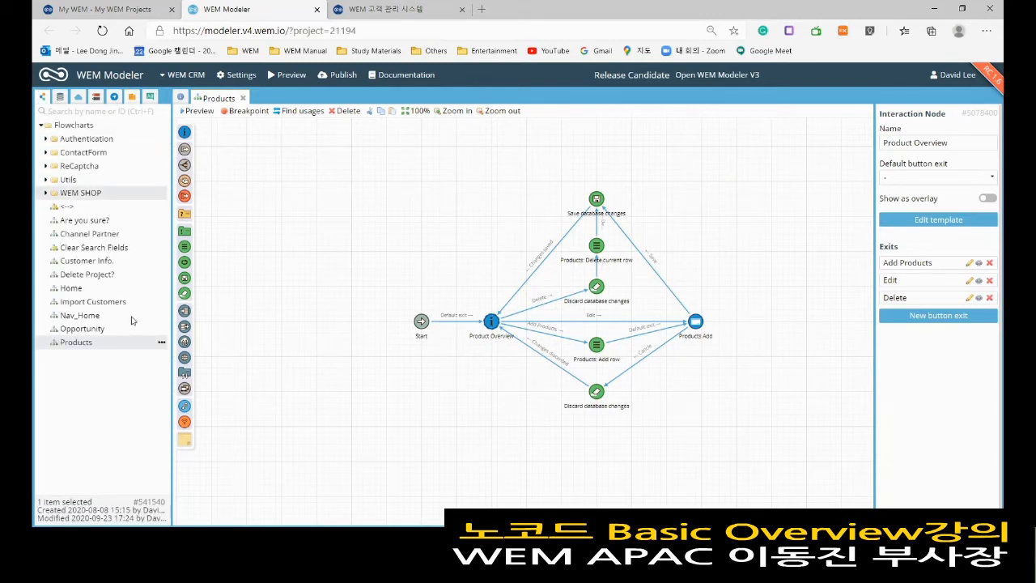
Step: Start a new field in the data model to review the available field types, and close the dialog without saving
{"action": "left_click", "coordinate": [60, 98]}
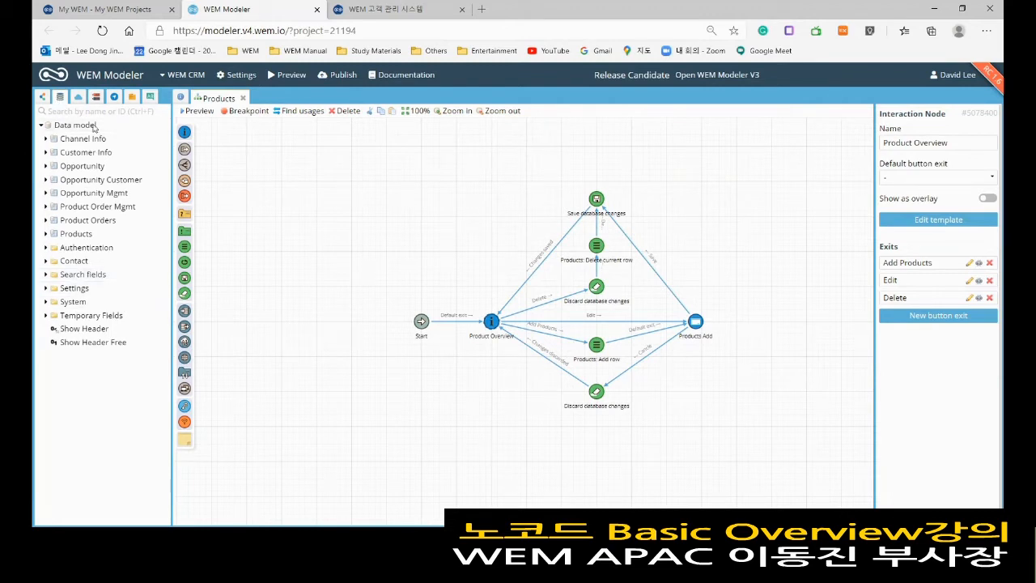
{"action": "left_click", "coordinate": [118, 126]}
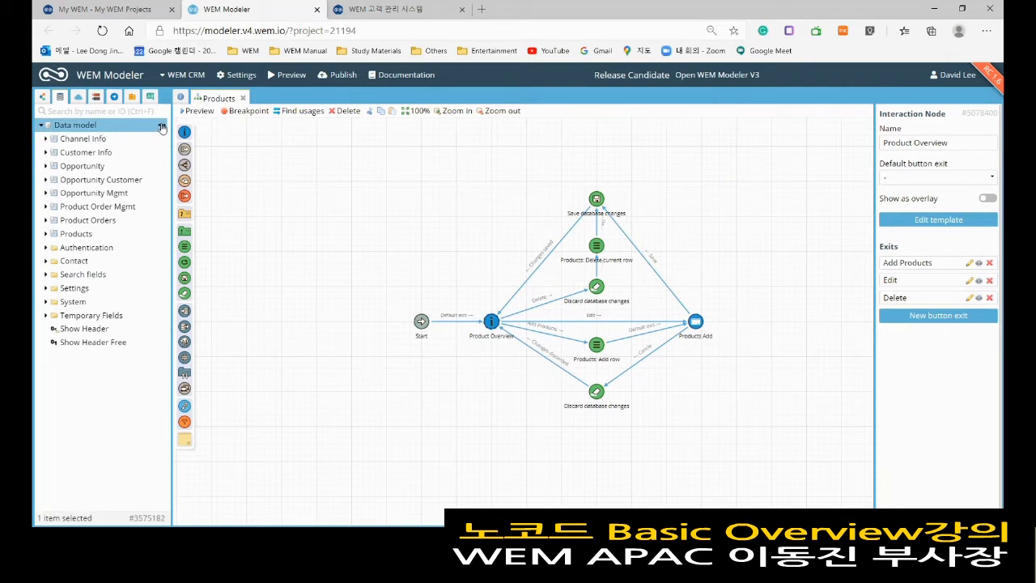
{"action": "left_click", "coordinate": [161, 126]}
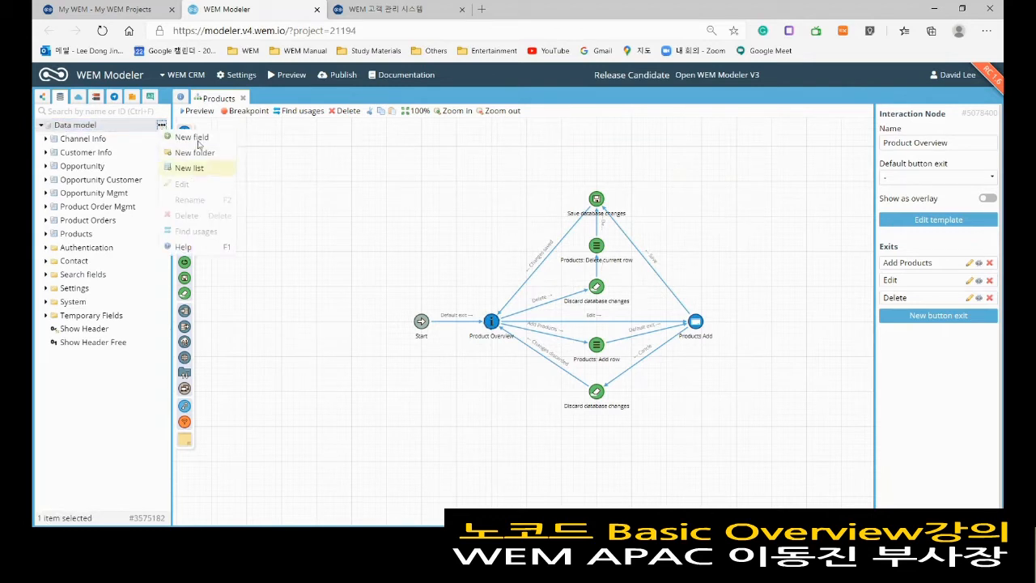
{"action": "left_click", "coordinate": [430, 198]}
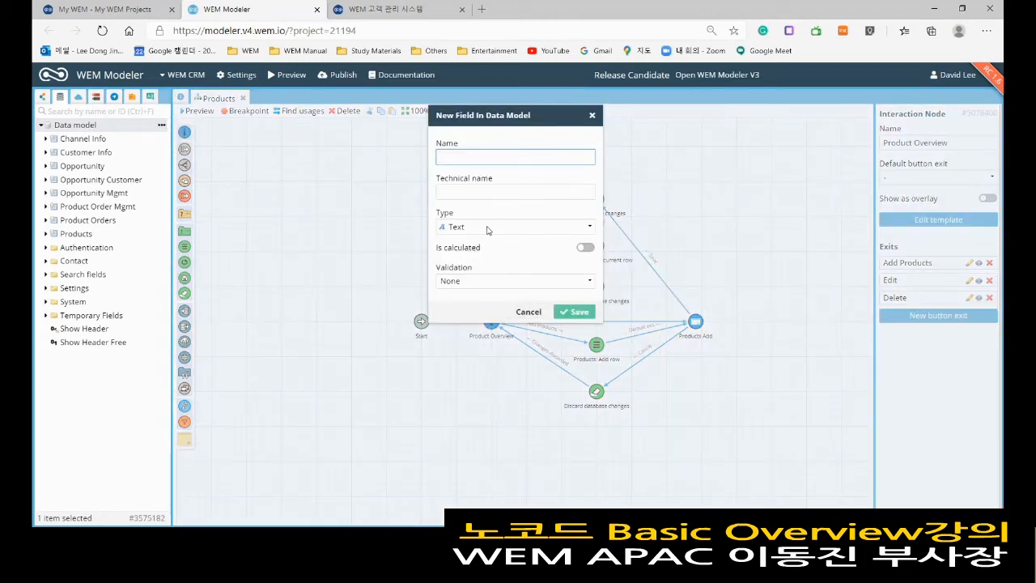
{"action": "left_click", "coordinate": [487, 229]}
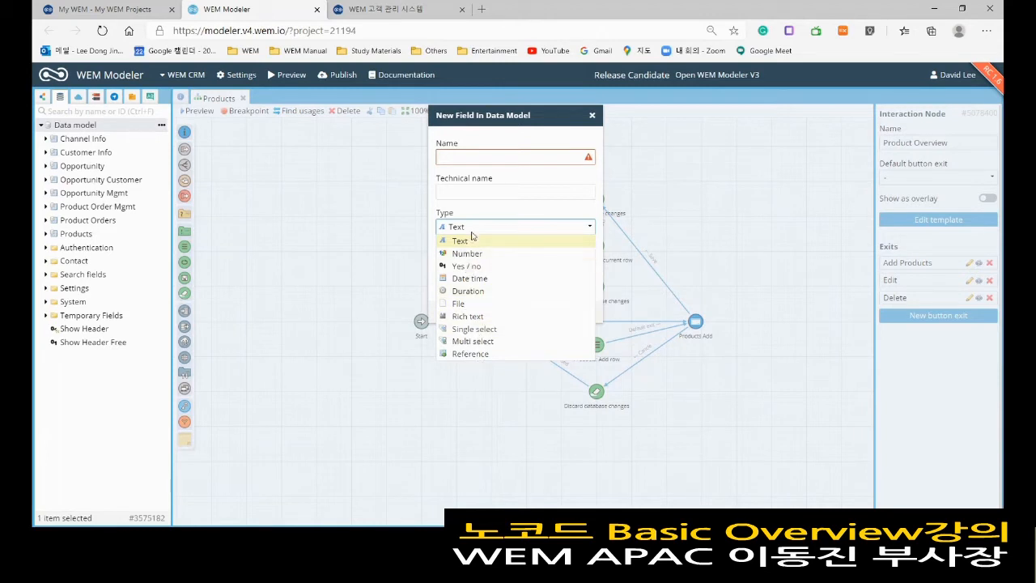
{"action": "left_click", "coordinate": [321, 332]}
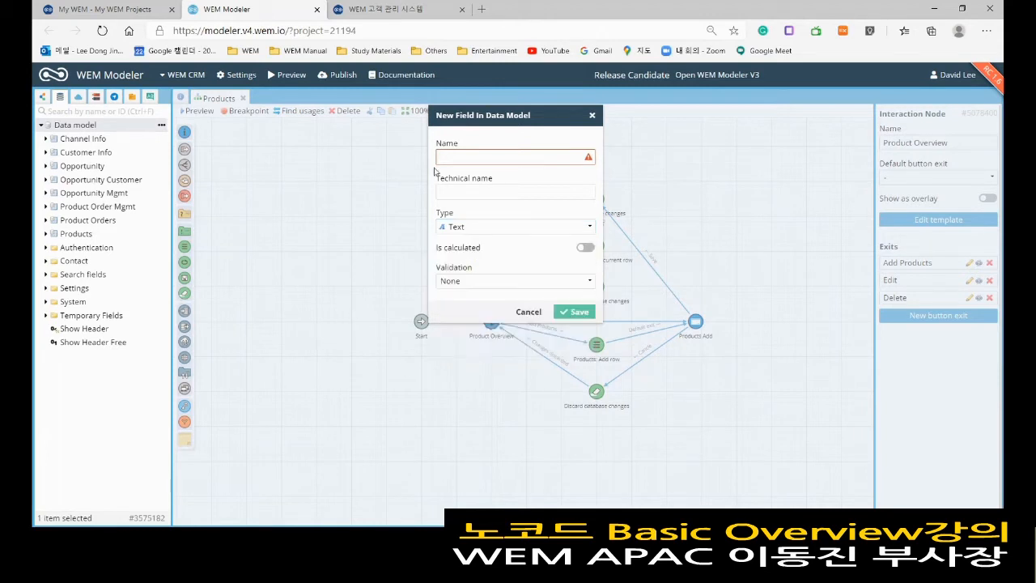
{"action": "left_click", "coordinate": [593, 116]}
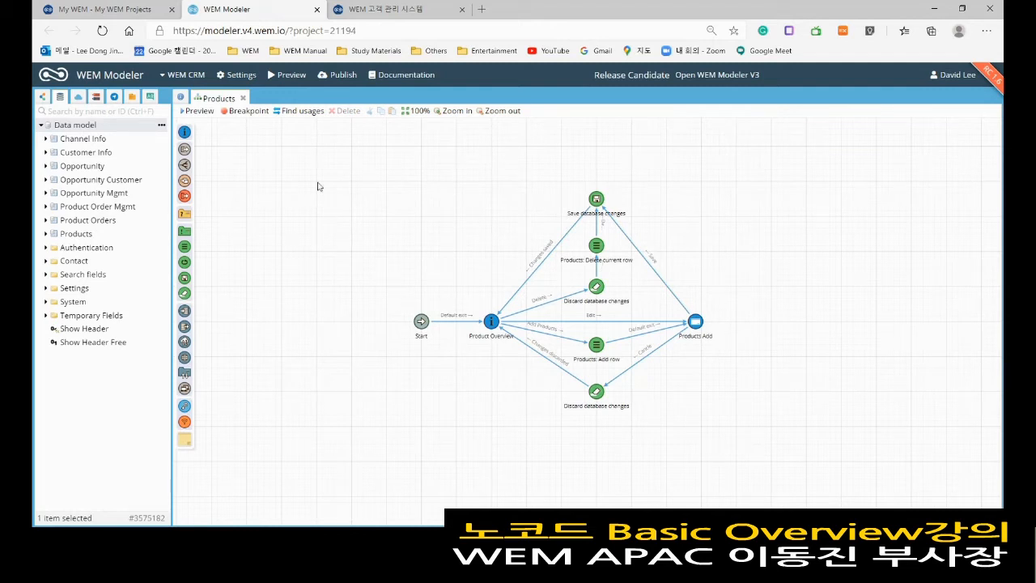
Step: Add a new interaction node to the Products flowchart and place adaptive columns split 6/6 in its template
{"action": "left_click_drag", "start_coordinate": [365, 167], "coordinate": [364, 171]}
{"action": "double_click", "coordinate": [363, 170]}
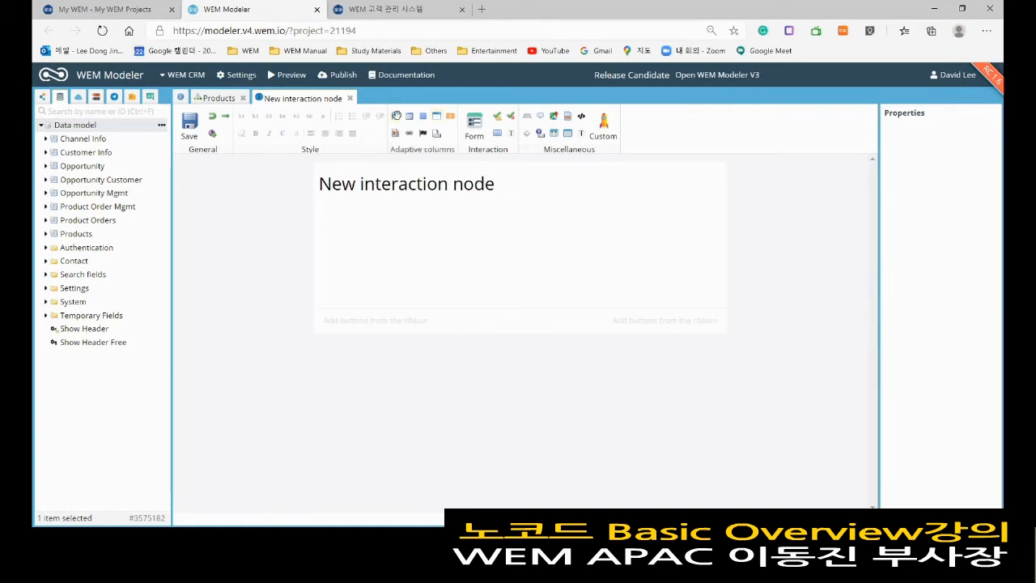
{"action": "left_click_drag", "start_coordinate": [395, 116], "coordinate": [391, 212]}
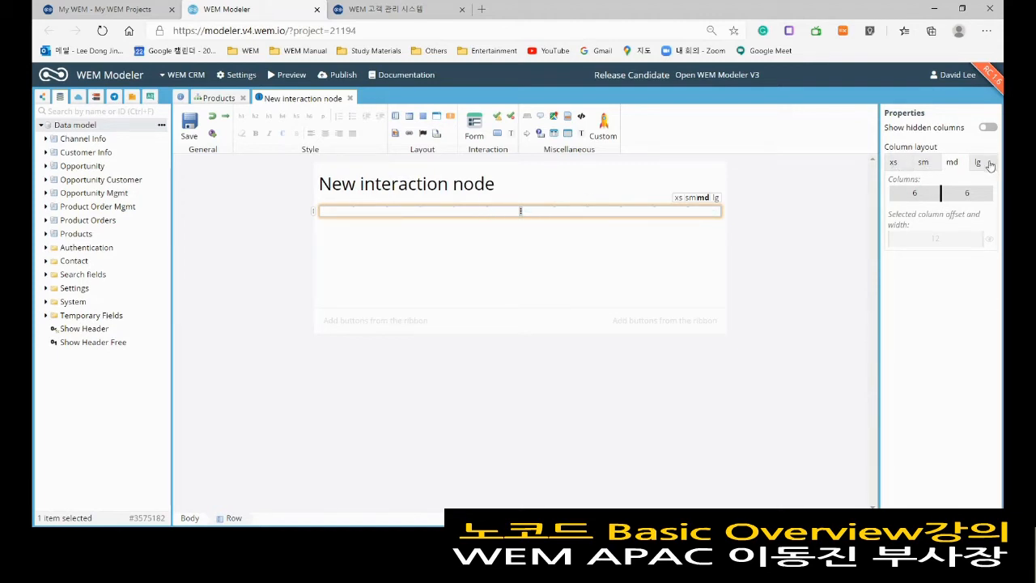
{"action": "left_click", "coordinate": [932, 194]}
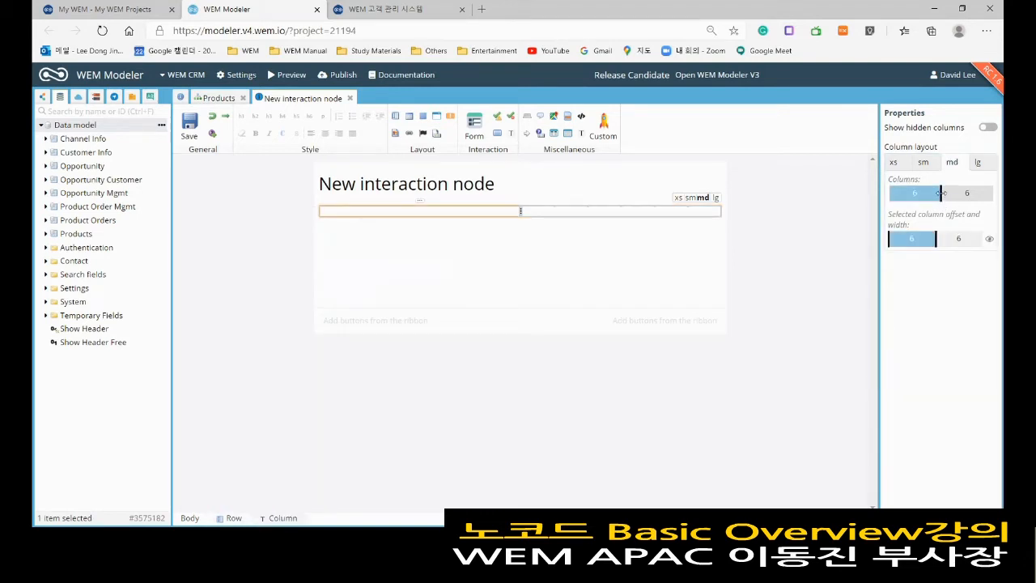
{"action": "mouse_move", "coordinate": [940, 194]}
{"action": "left_mouse_down"}
{"action": "mouse_move", "coordinate": [922, 192]}
{"action": "mouse_move", "coordinate": [941, 195]}
{"action": "left_mouse_up"}
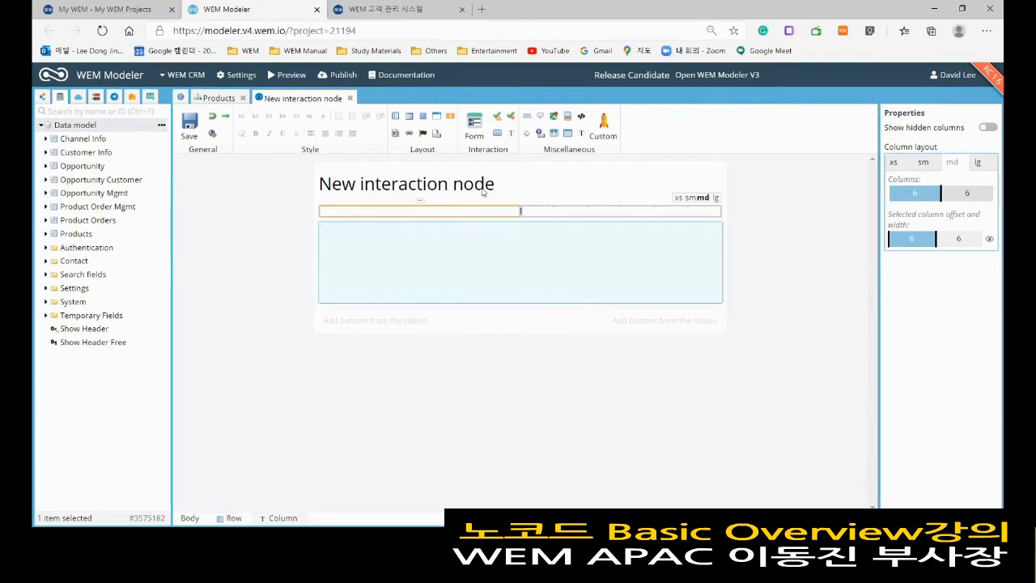
Step: Insert a two-column table below the adaptive columns and place Channel Info's Channel Name and Channel URL in its cells as labels
{"action": "left_click_drag", "start_coordinate": [410, 119], "coordinate": [435, 227]}
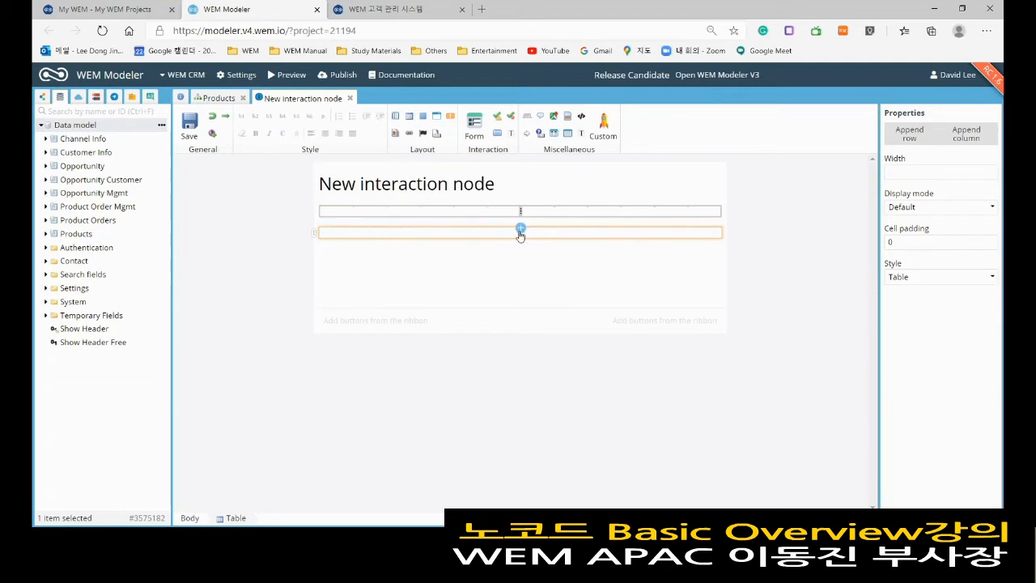
{"action": "left_click", "coordinate": [85, 138]}
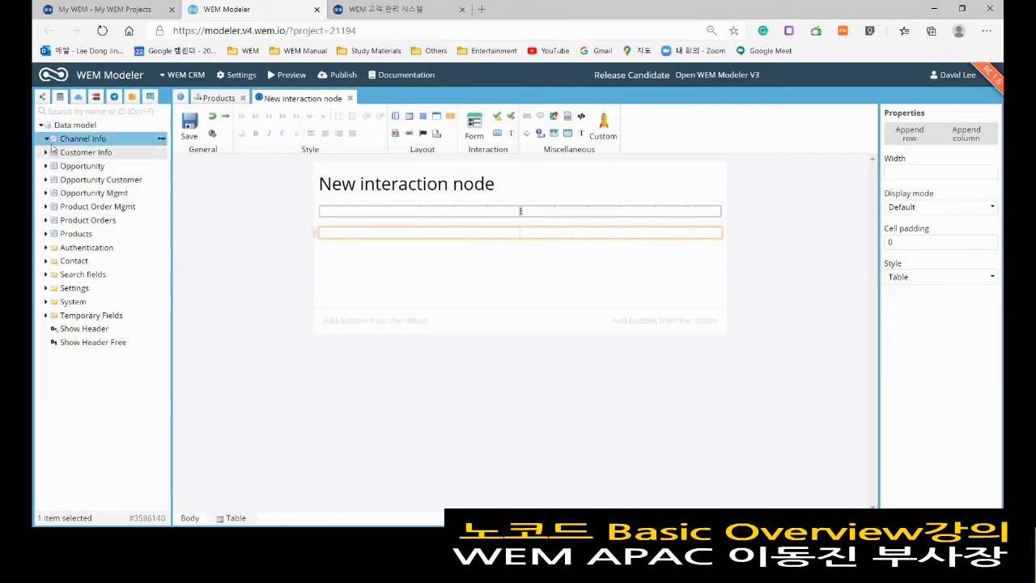
{"action": "left_click", "coordinate": [47, 139]}
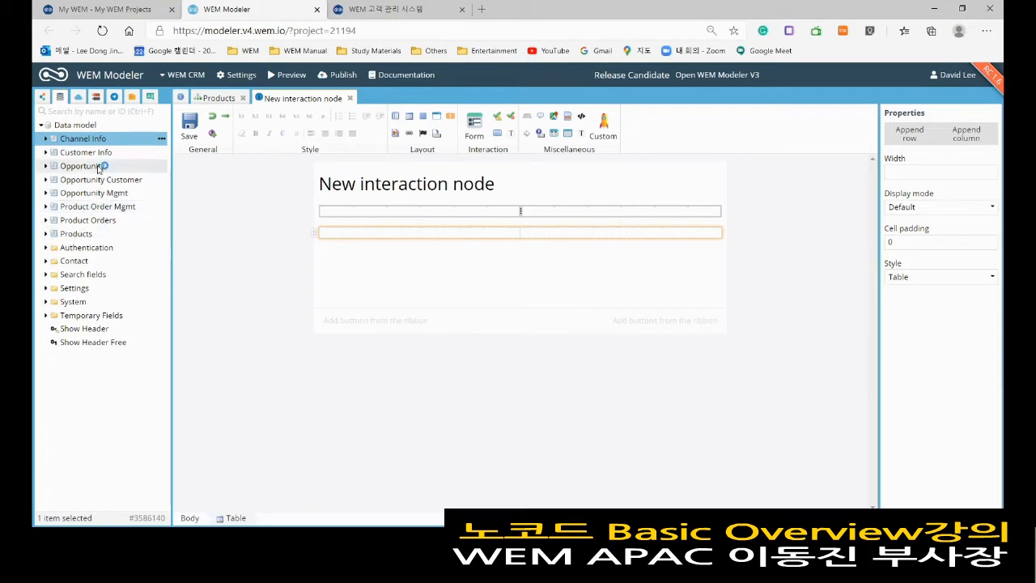
{"action": "left_click", "coordinate": [46, 139]}
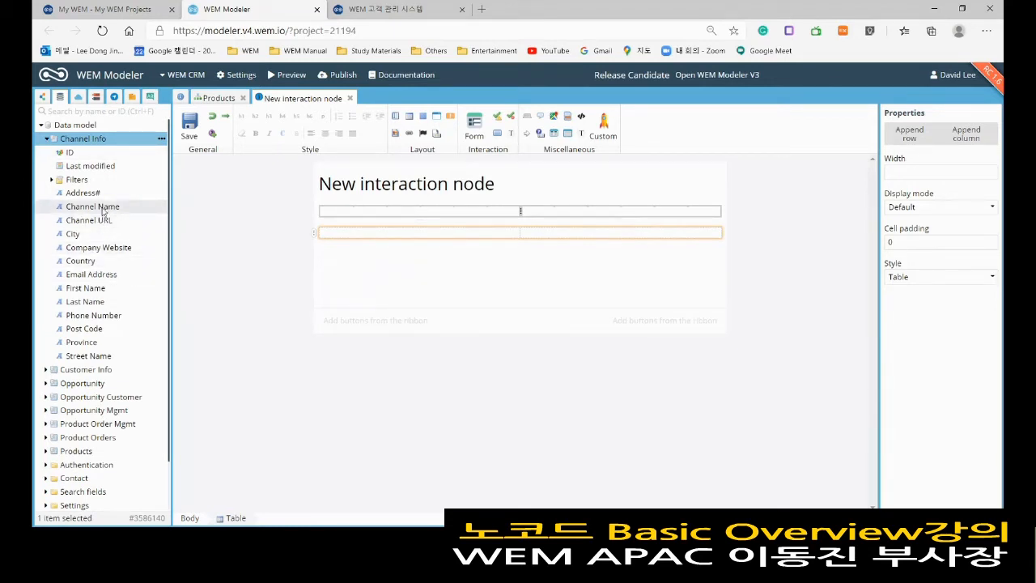
{"action": "left_click_drag", "start_coordinate": [102, 211], "coordinate": [385, 237]}
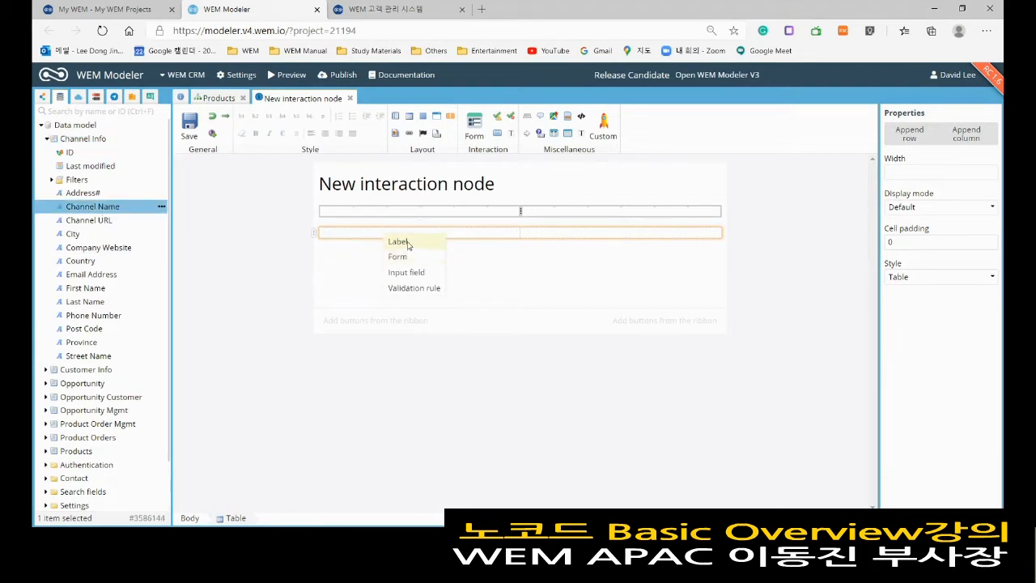
{"action": "left_click", "coordinate": [398, 242]}
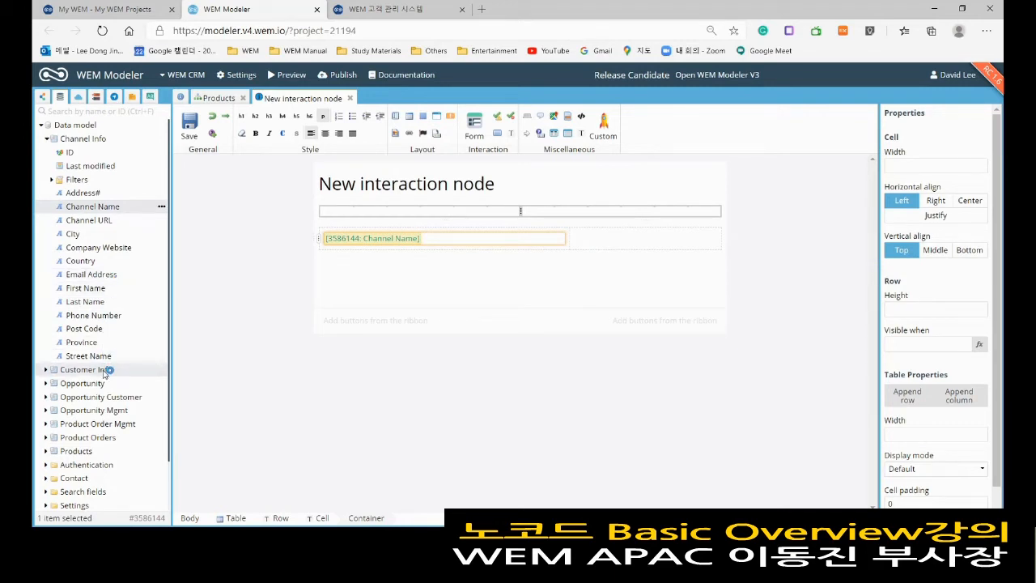
{"action": "left_click_drag", "start_coordinate": [103, 225], "coordinate": [621, 245]}
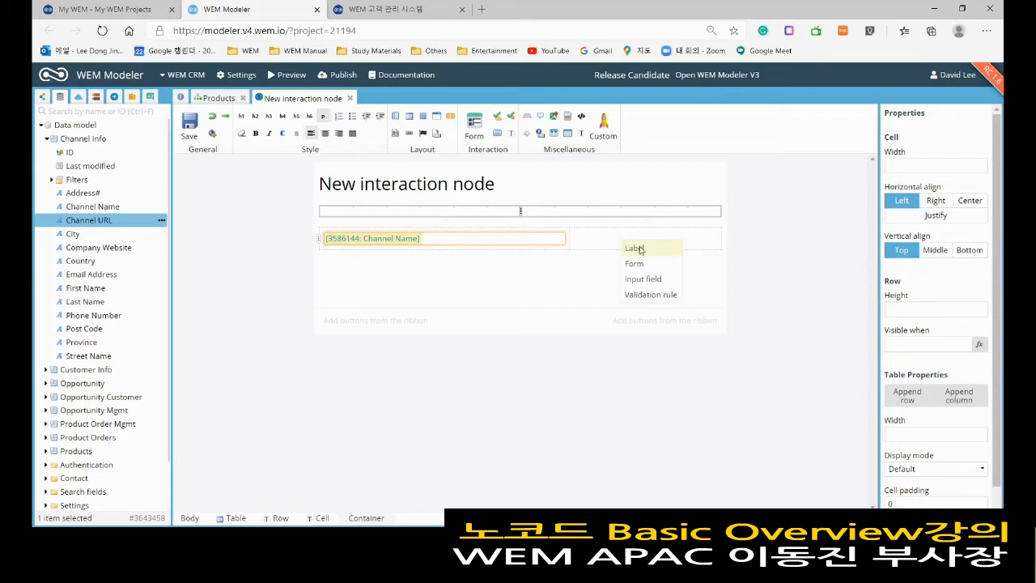
{"action": "left_click", "coordinate": [634, 248]}
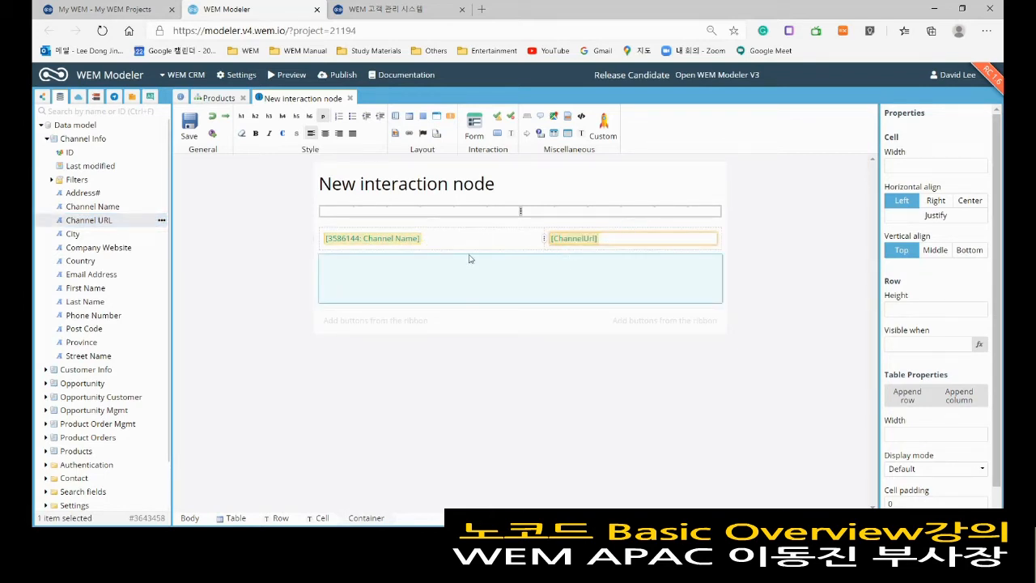
Step: Insert the label "Channel Name :" before the Channel Name field in the table's first cell
{"action": "left_click", "coordinate": [449, 238]}
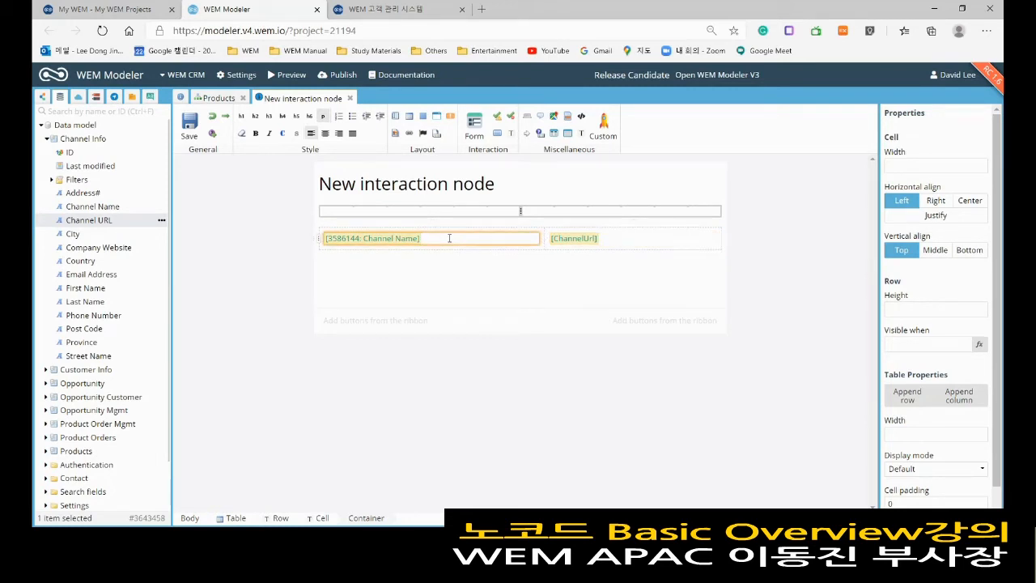
{"action": "left_click", "coordinate": [449, 238]}
{"action": "left_click", "coordinate": [449, 238]}
{"action": "type", "text": "Channe"}
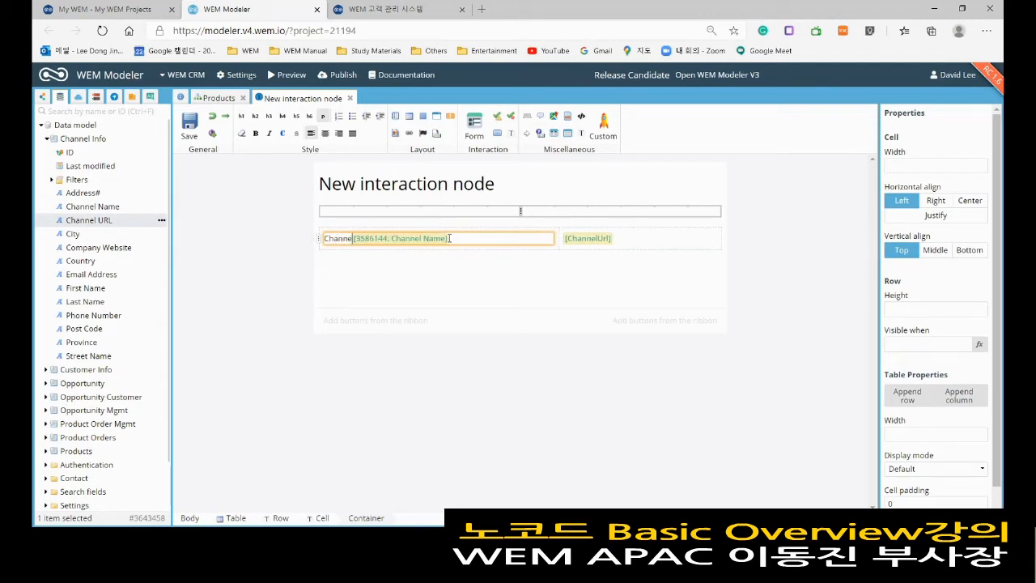
{"action": "type", "text": "l Name"}
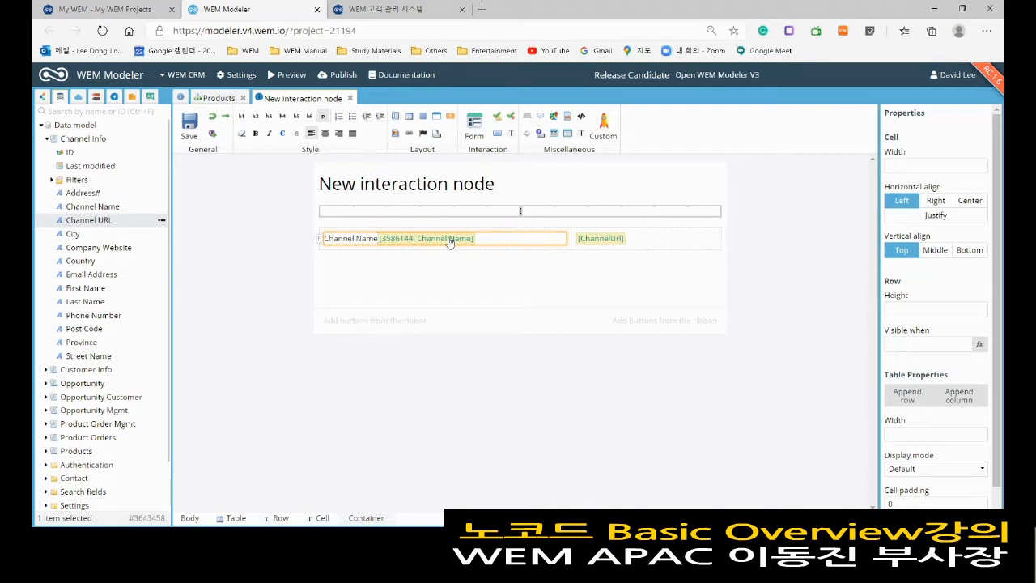
{"action": "type", "text": " :"}
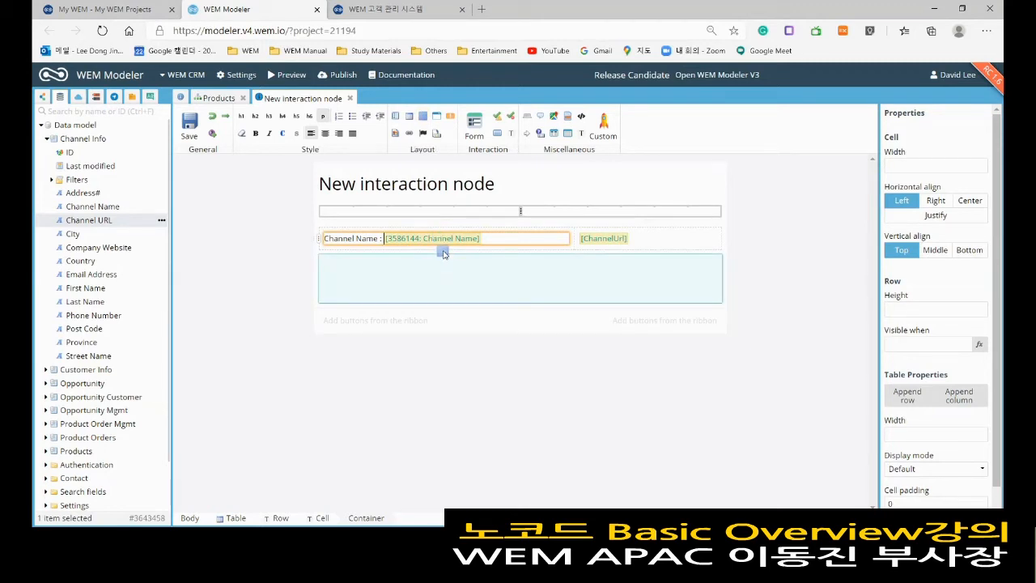
{"action": "left_click", "coordinate": [443, 257]}
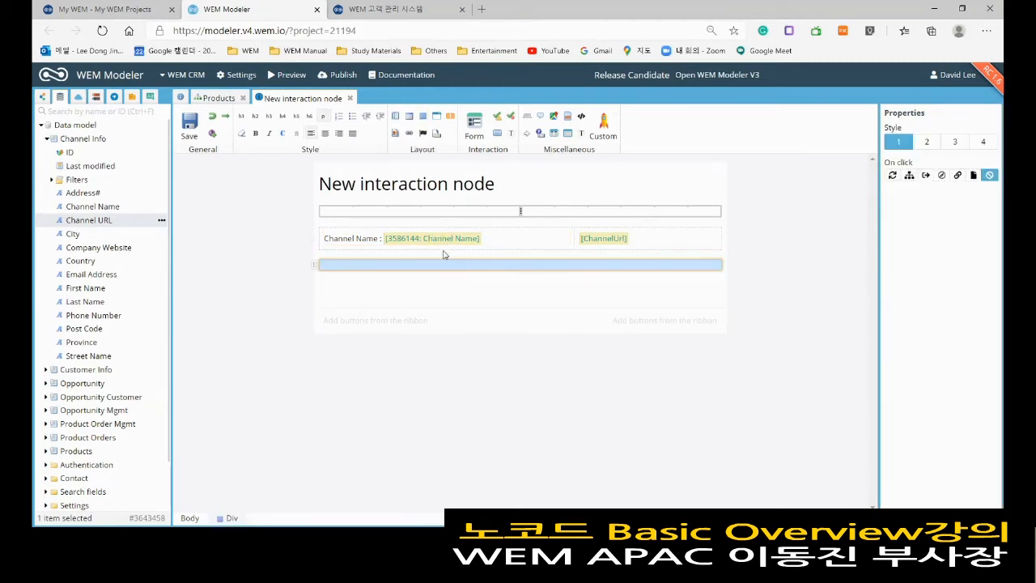
{"action": "left_click", "coordinate": [388, 268]}
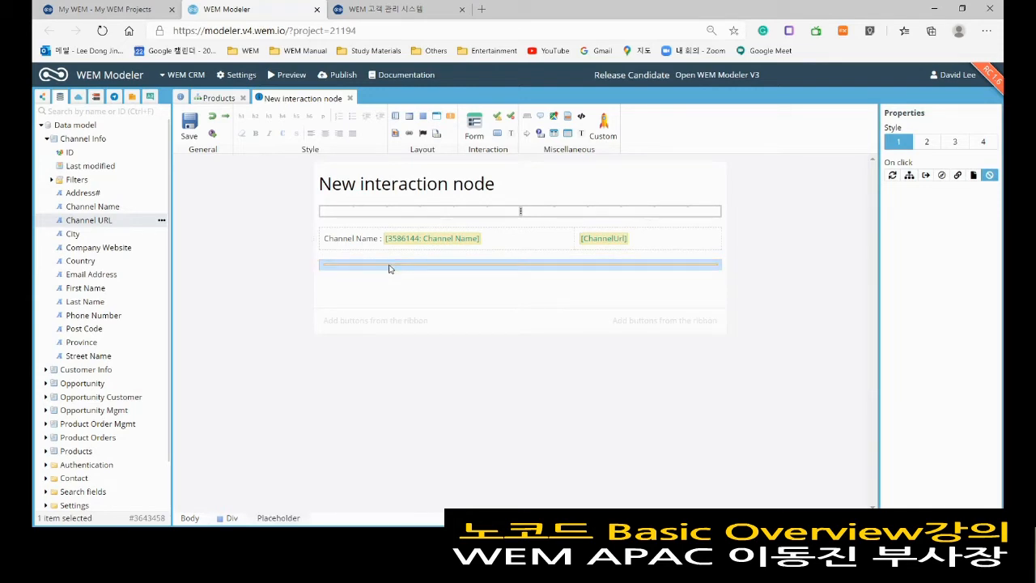
Step: Open My project from the David Workspace and preview its Marketplace page
{"action": "left_click", "coordinate": [186, 75]}
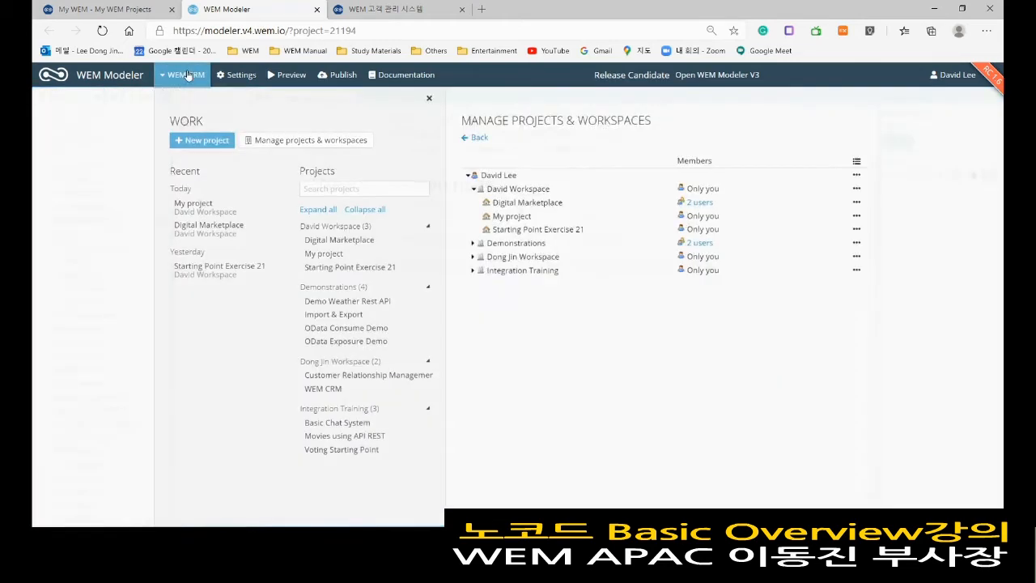
{"action": "left_click", "coordinate": [323, 255]}
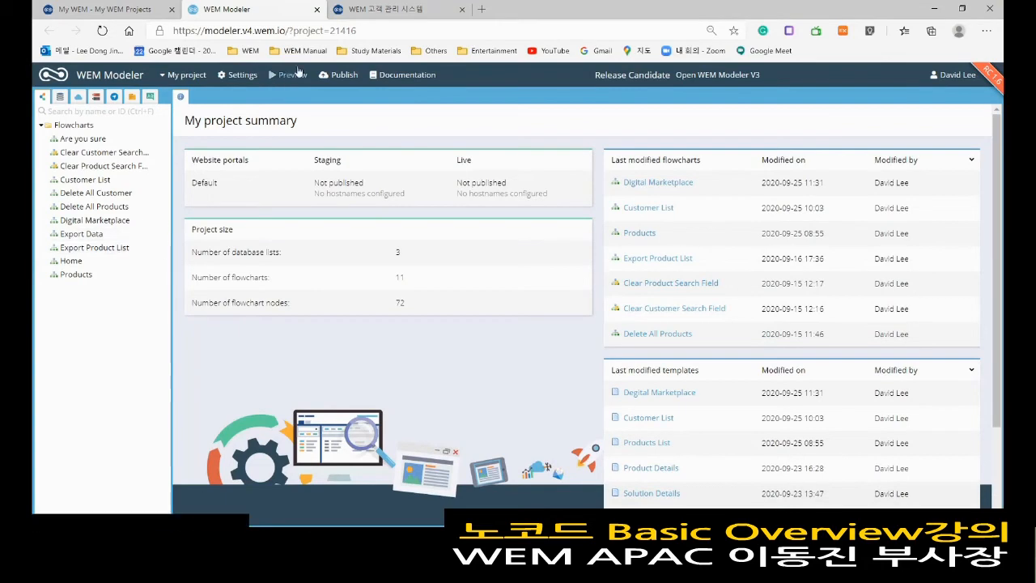
{"action": "left_click", "coordinate": [288, 78]}
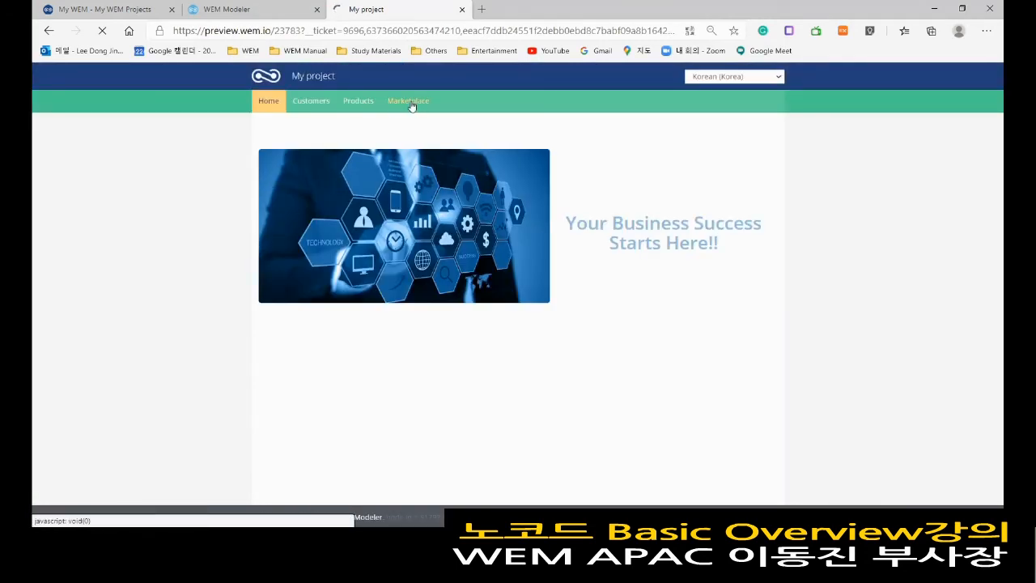
{"action": "left_click", "coordinate": [412, 107]}
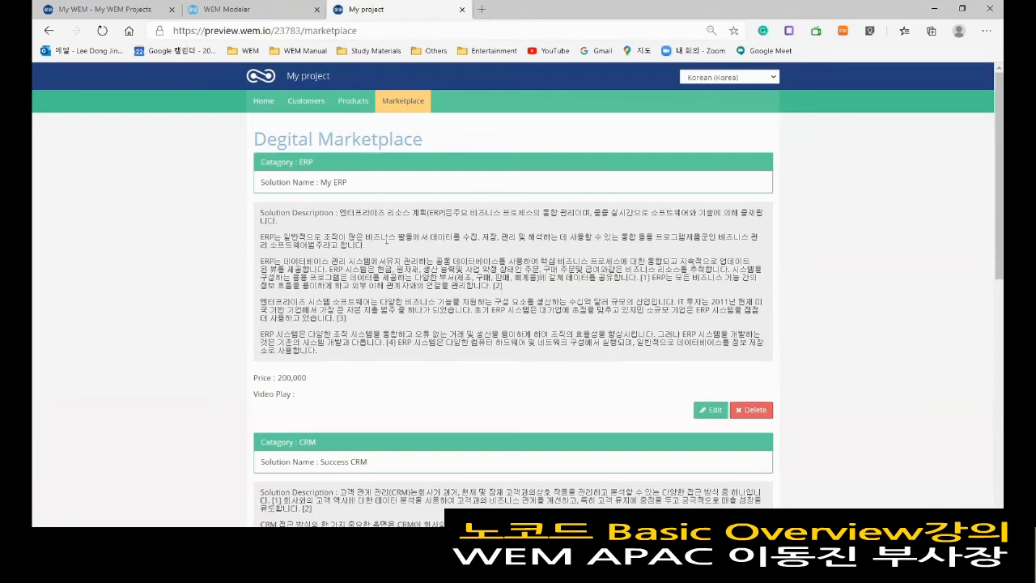
{"action": "left_click", "coordinate": [229, 10]}
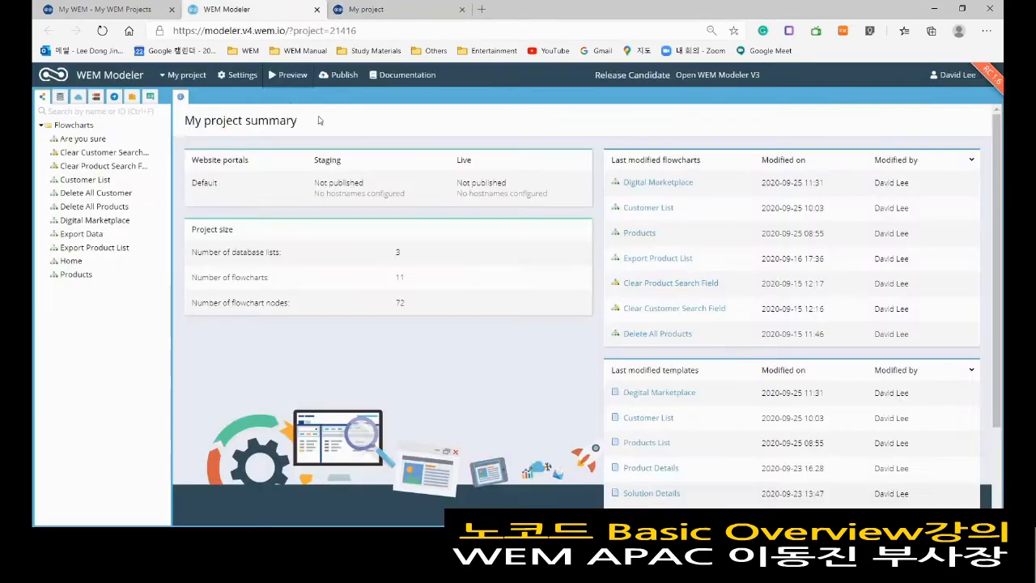
{"action": "left_click", "coordinate": [394, 12]}
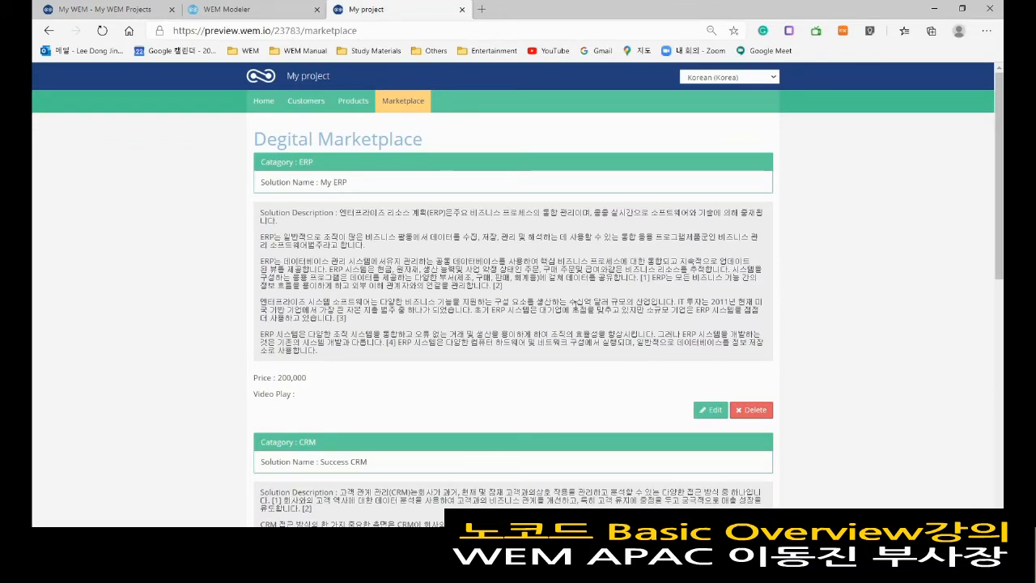
Step: Review the My ERP solution's details in its edit form without saving, and close the preview
{"action": "left_click", "coordinate": [714, 410]}
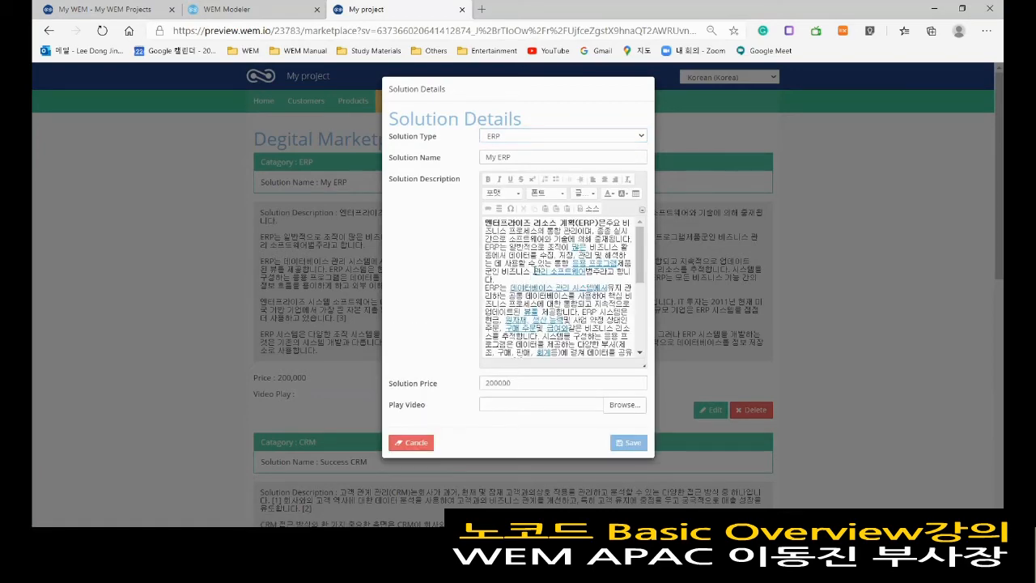
{"action": "scroll", "coordinate": [589, 278], "scroll_direction": "down", "scroll_amount": 5}
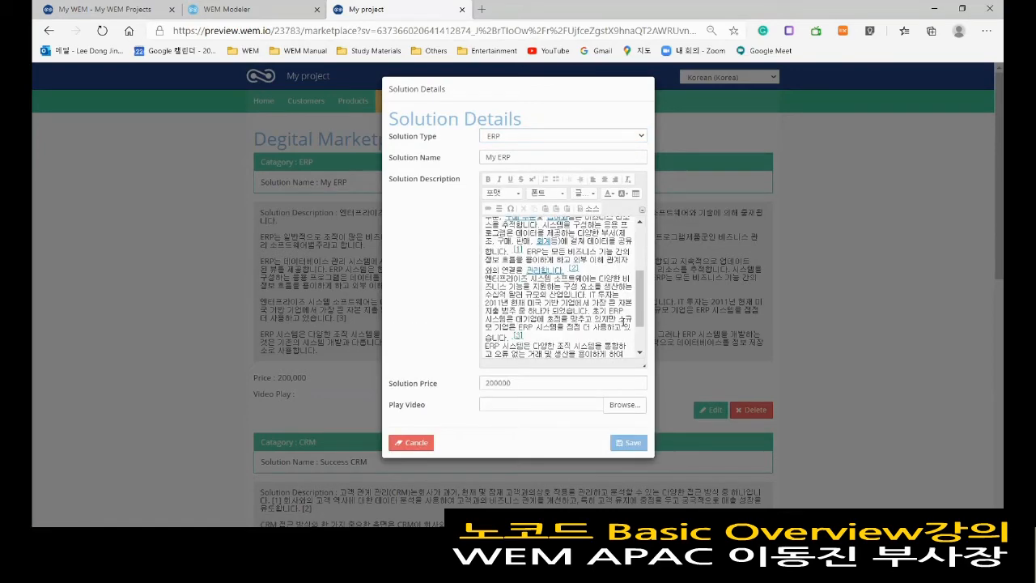
{"action": "left_click", "coordinate": [417, 444]}
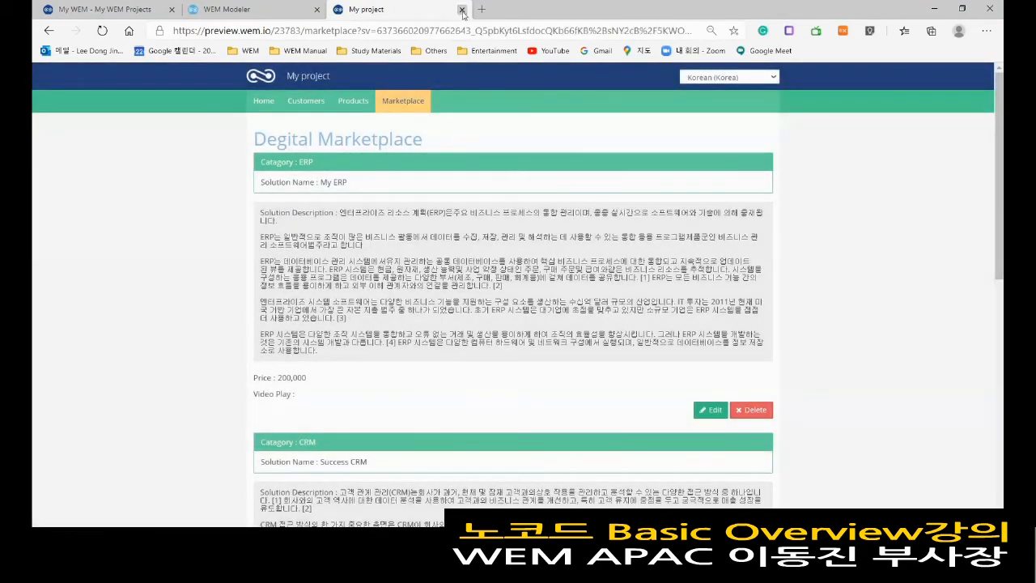
{"action": "left_click", "coordinate": [462, 9]}
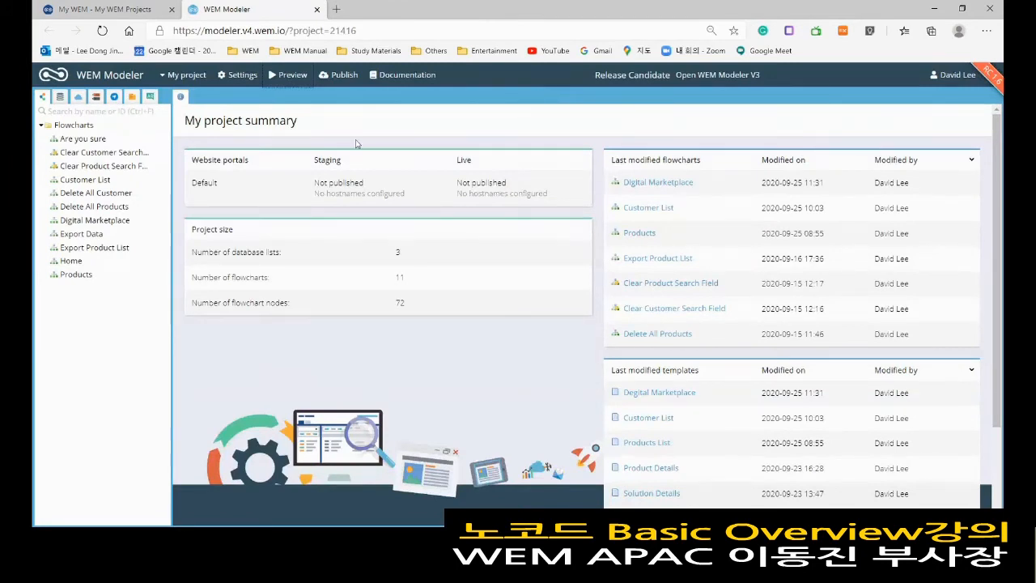
Step: Open the Digital Marketplace project and browse its localized text entries as far as those starting with D
{"action": "left_click", "coordinate": [187, 75]}
{"action": "left_click", "coordinate": [349, 244]}
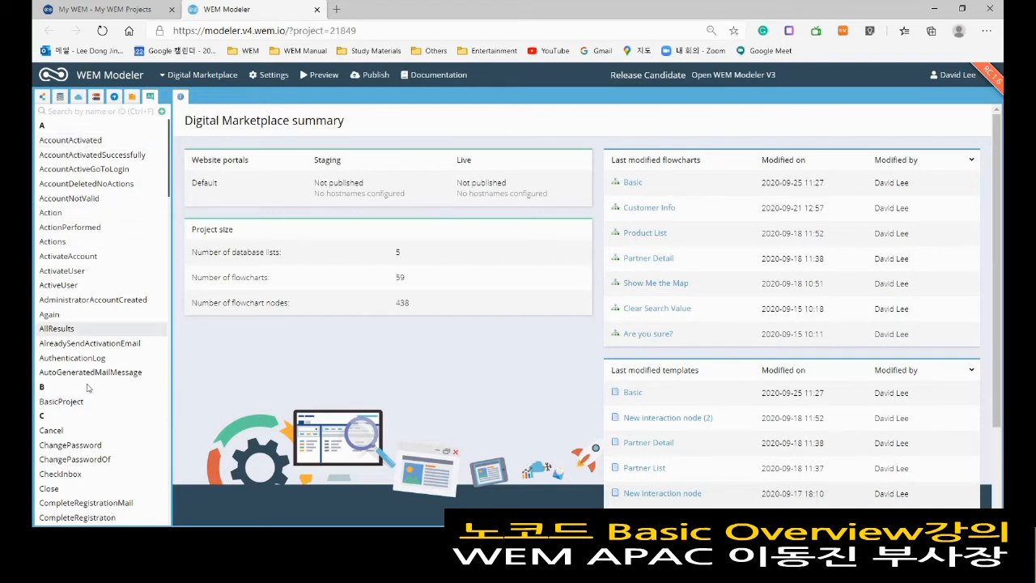
{"action": "scroll", "coordinate": [105, 400], "scroll_direction": "down", "scroll_amount": 3}
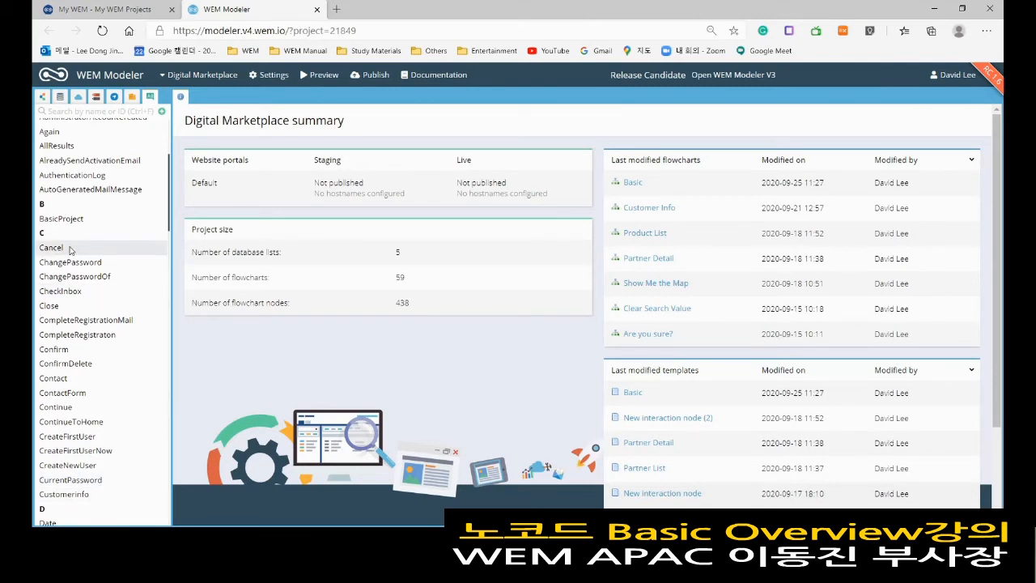
{"action": "scroll", "coordinate": [93, 340], "scroll_direction": "down", "scroll_amount": 2}
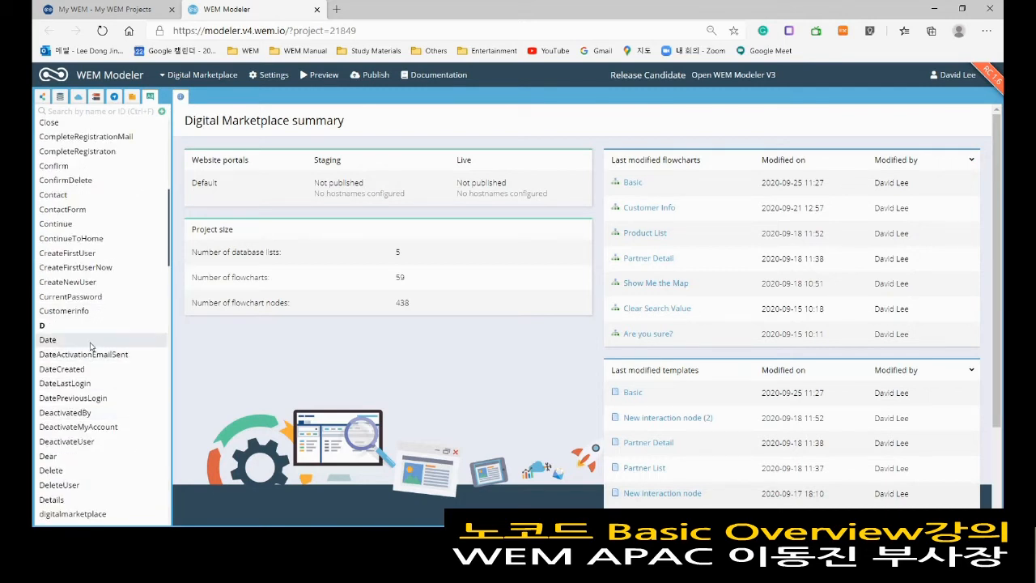
Step: Set the ko-KR value of the Date localized text to 날짜 and save the entry
{"action": "left_click", "coordinate": [91, 344]}
{"action": "left_click", "coordinate": [161, 340]}
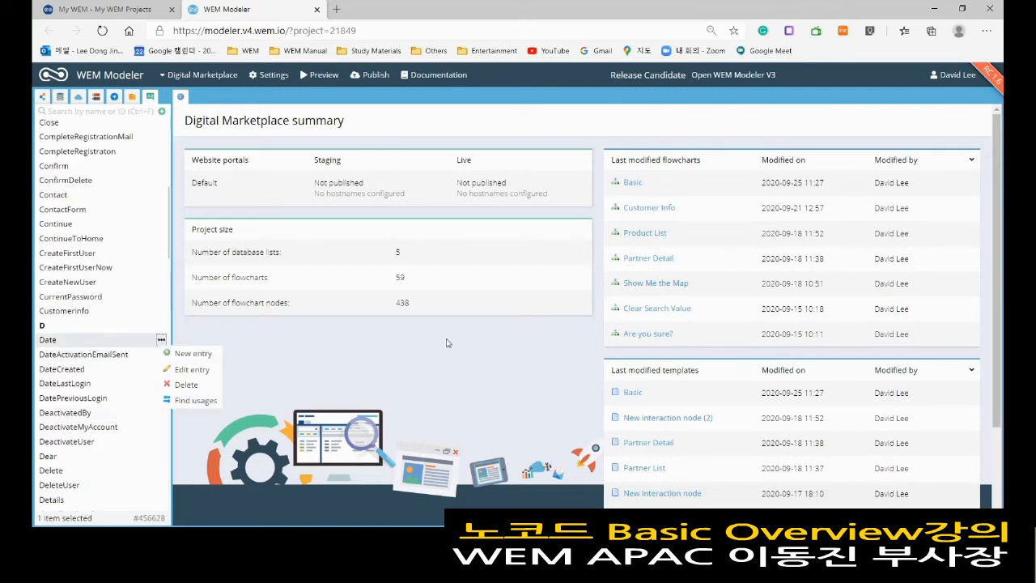
{"action": "left_click", "coordinate": [192, 370]}
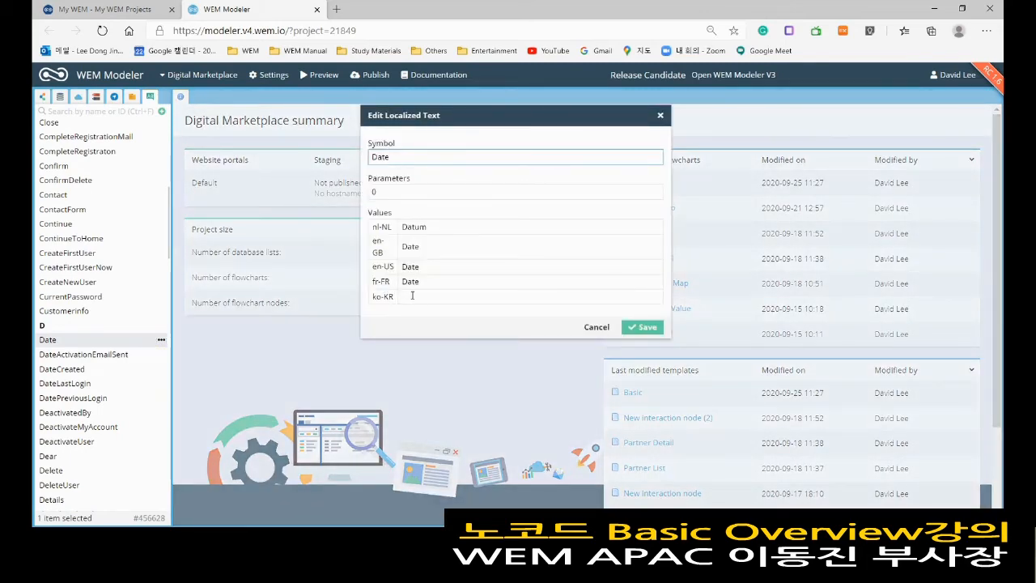
{"action": "left_click", "coordinate": [417, 296]}
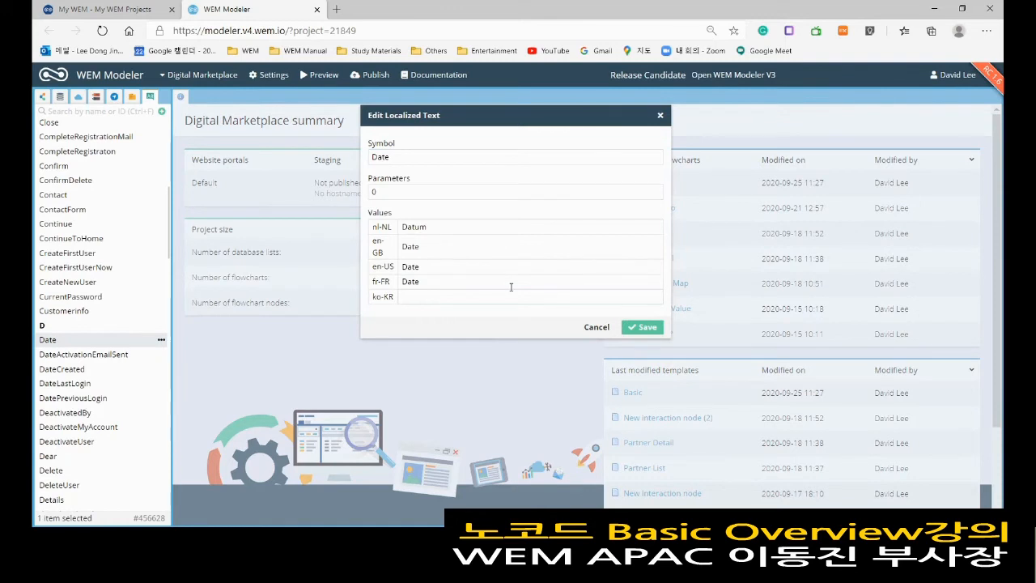
{"action": "type", "text": "ㄴ"}
{"action": "type", "text": "짜"}
{"action": "left_click", "coordinate": [637, 329]}
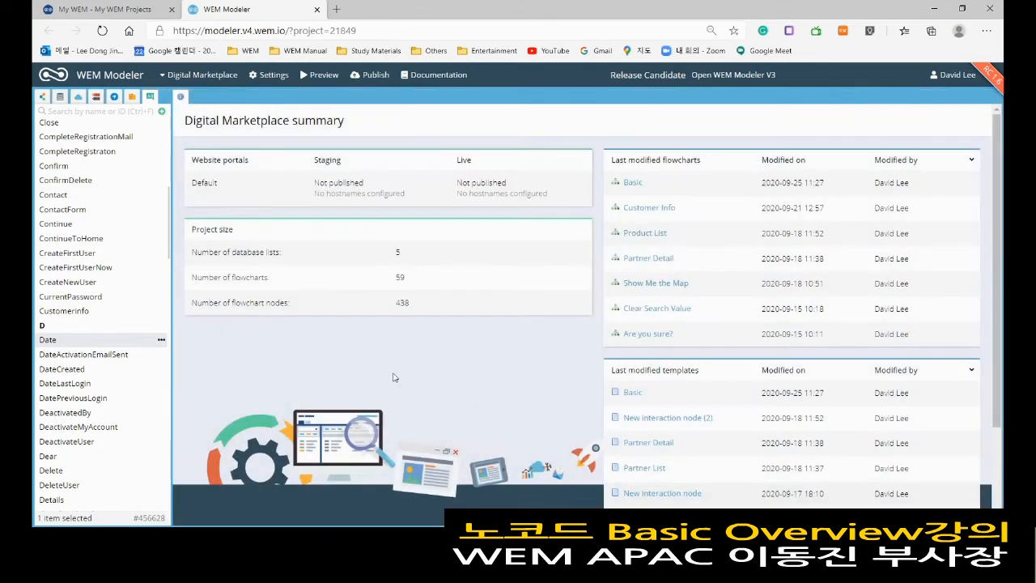
Step: Preview the Digital Marketplace project with its language switched to English (United States), and close the preview
{"action": "left_click", "coordinate": [198, 74]}
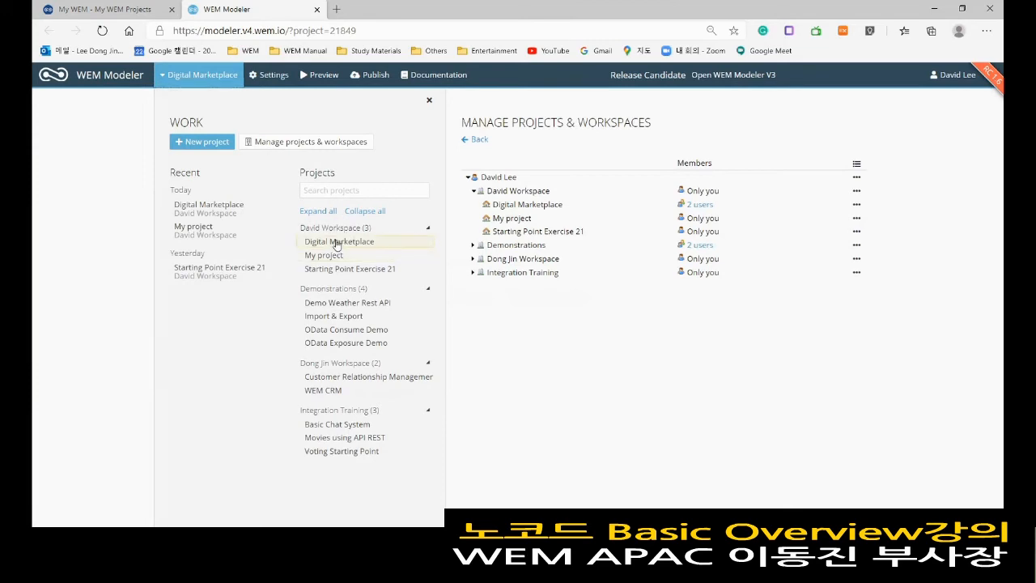
{"action": "left_click", "coordinate": [402, 244]}
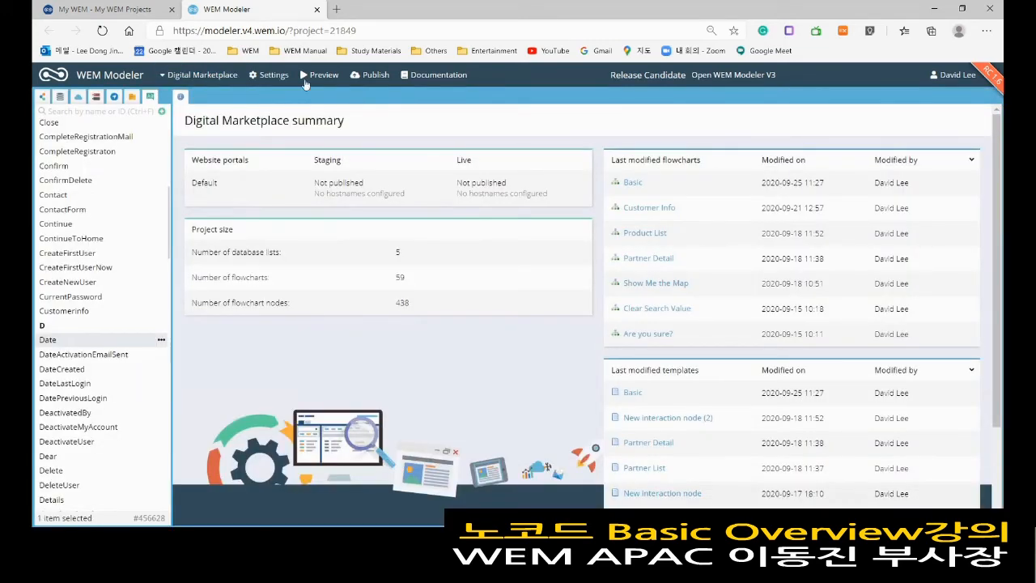
{"action": "left_click", "coordinate": [322, 74]}
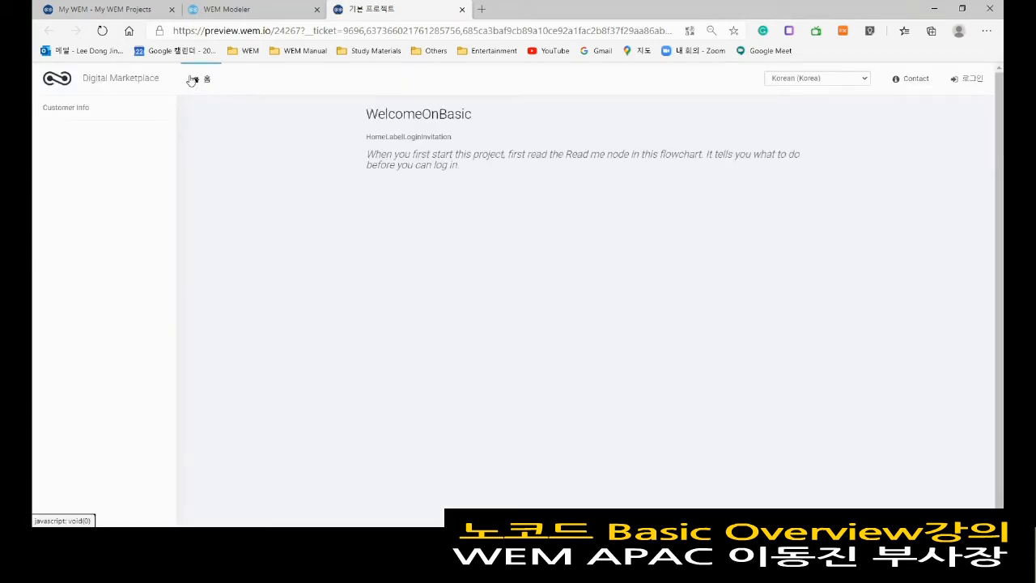
{"action": "left_click", "coordinate": [801, 83]}
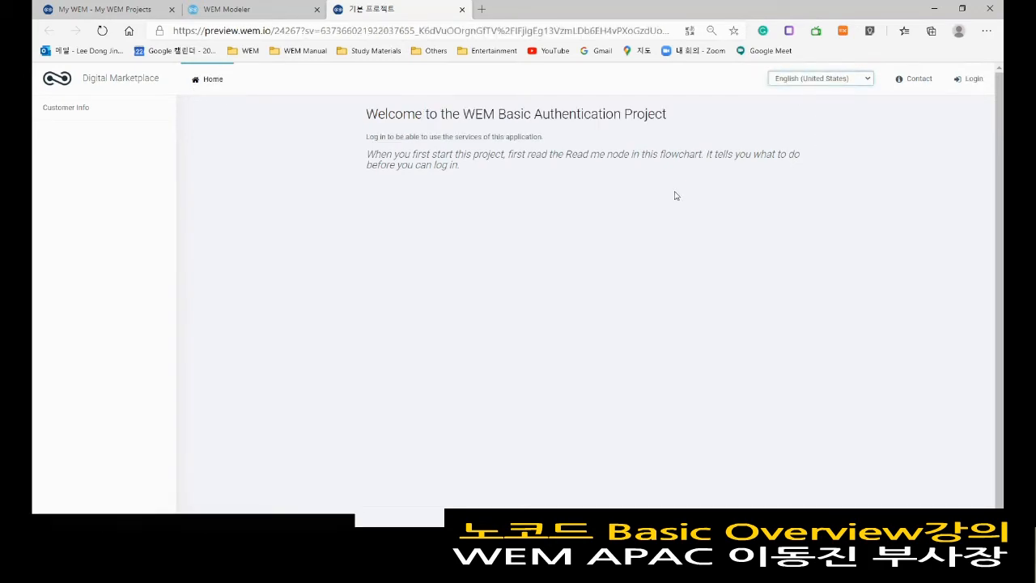
{"action": "left_click", "coordinate": [462, 11]}
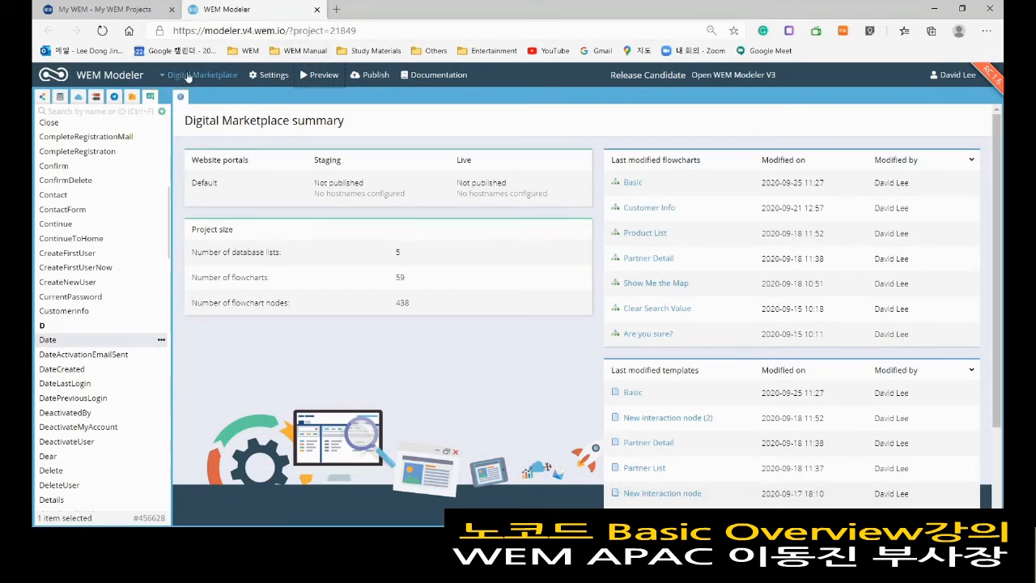
Step: Open the Starting Point Exercise 21 project and look through the Customers and Products pages in its preview
{"action": "left_click", "coordinate": [188, 76]}
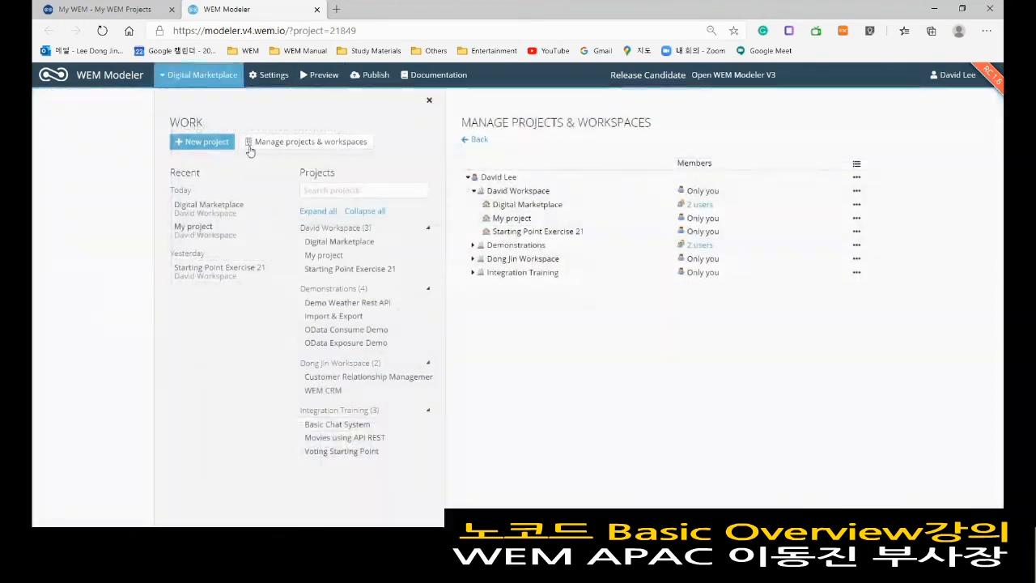
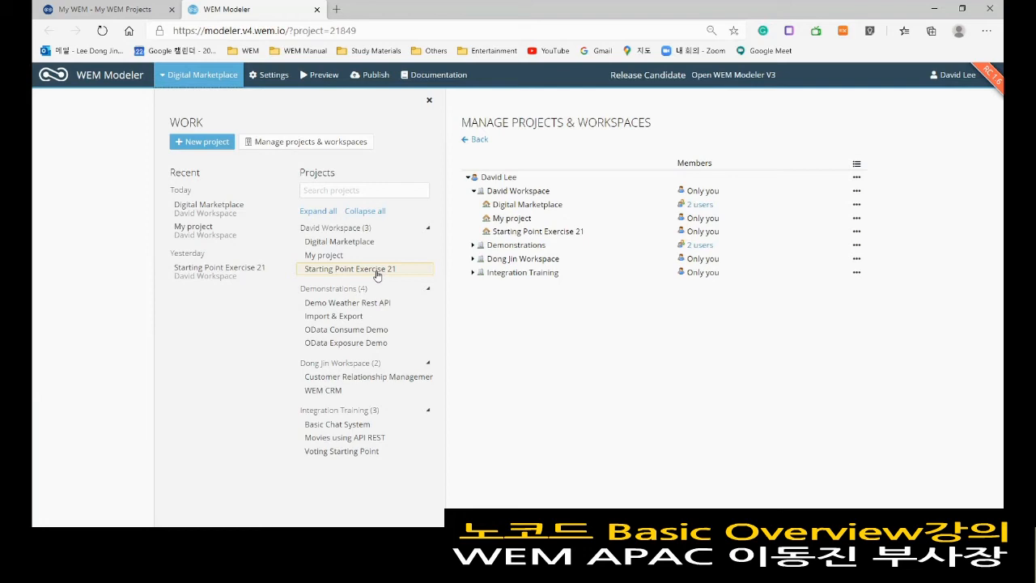
{"action": "left_click", "coordinate": [376, 275]}
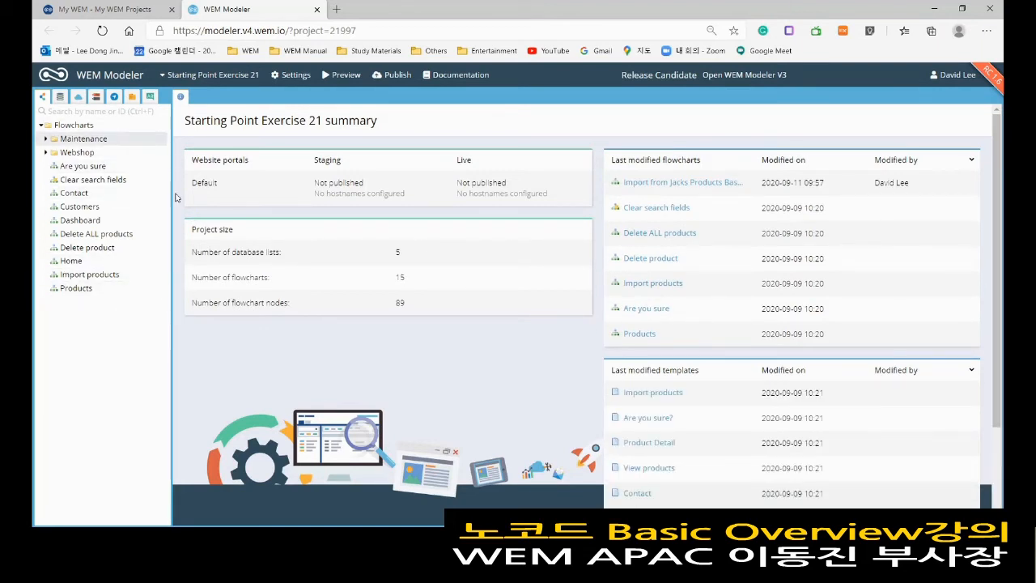
{"action": "left_click", "coordinate": [345, 75]}
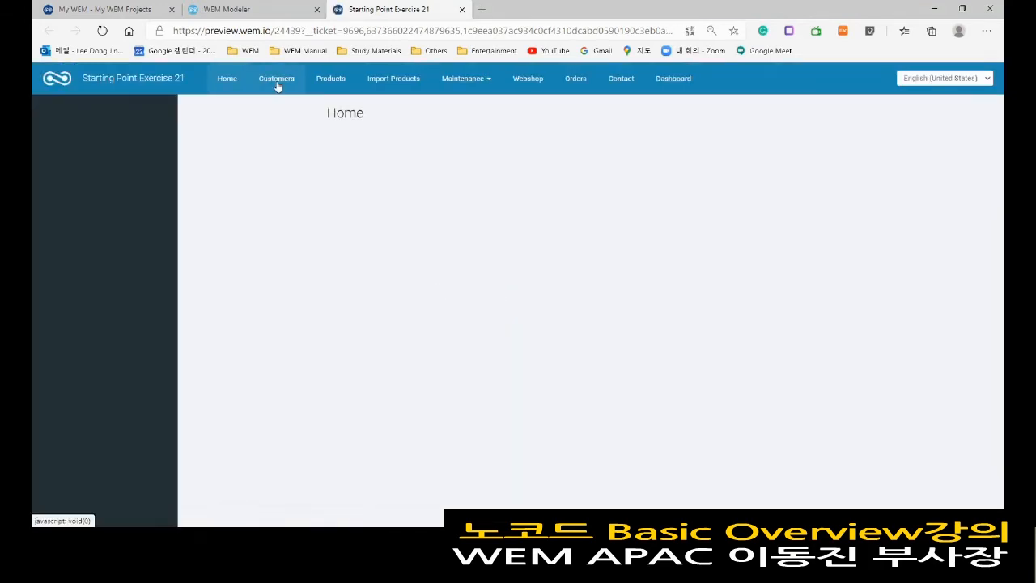
{"action": "left_click", "coordinate": [277, 81]}
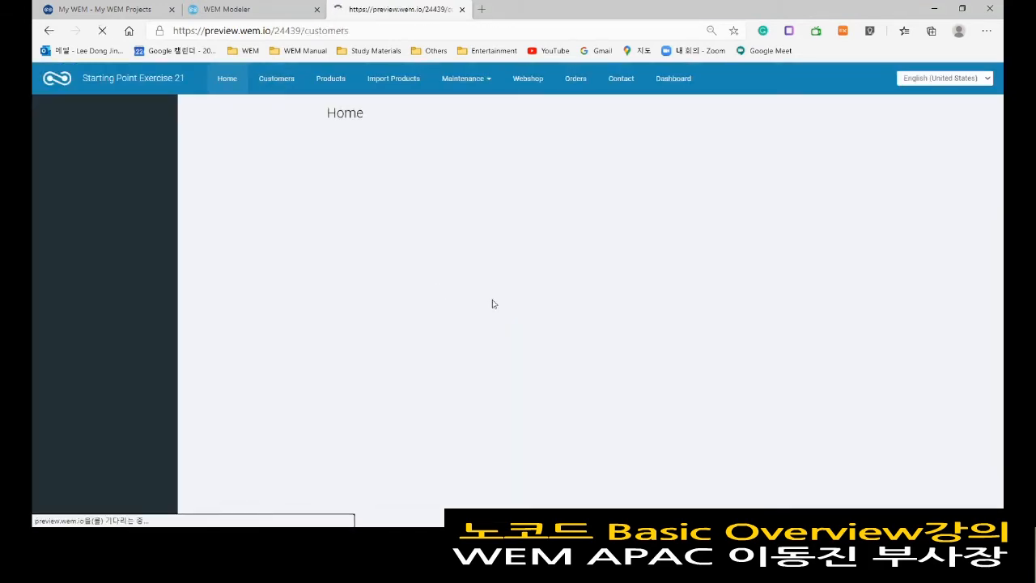
{"action": "left_click", "coordinate": [335, 82]}
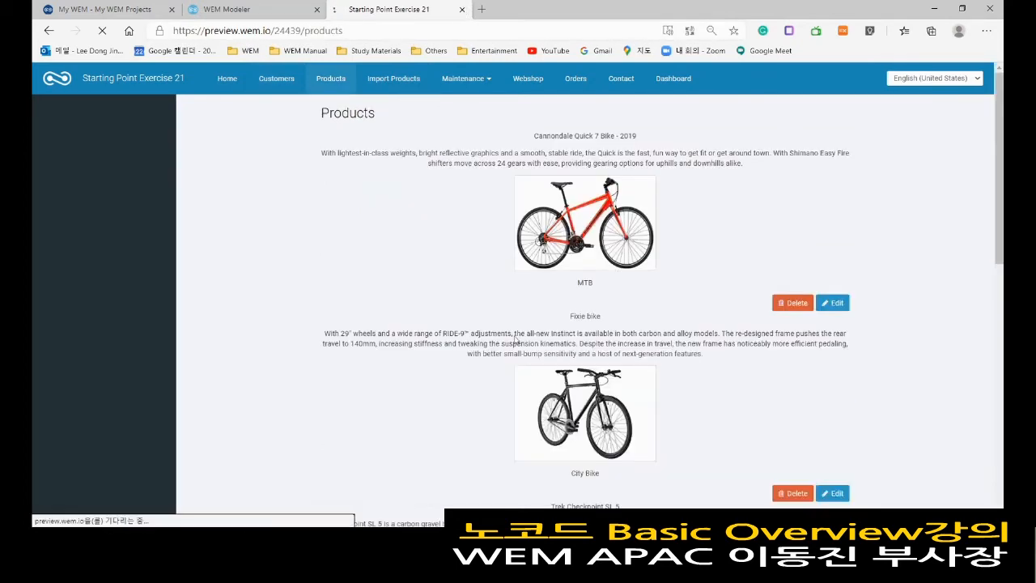
{"action": "scroll", "coordinate": [637, 309], "scroll_direction": "down", "scroll_amount": 12}
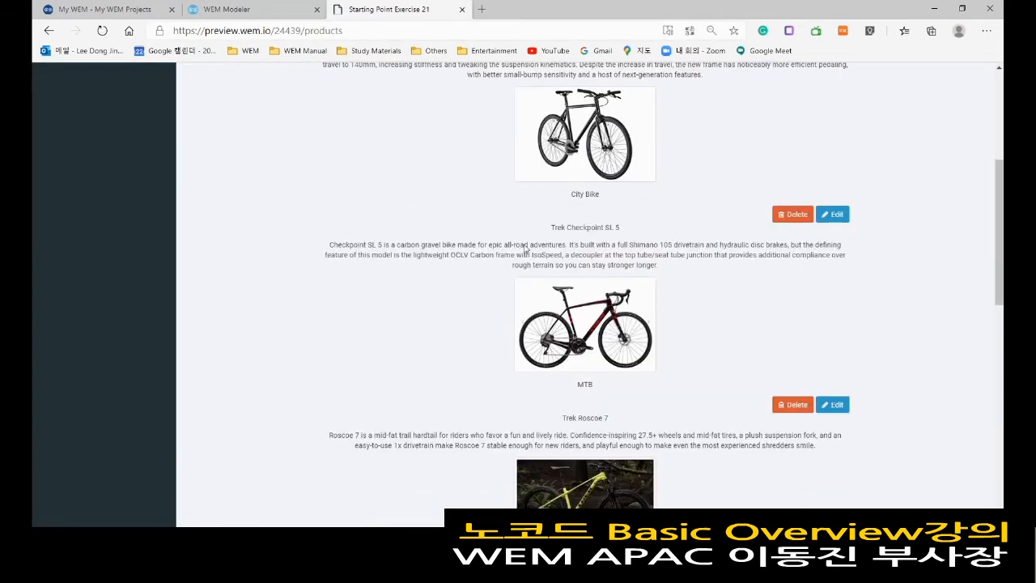
Step: Look through the rest of the Products page in the preview and open the Webshop page
{"action": "scroll", "coordinate": [673, 340], "scroll_direction": "down", "scroll_amount": 1}
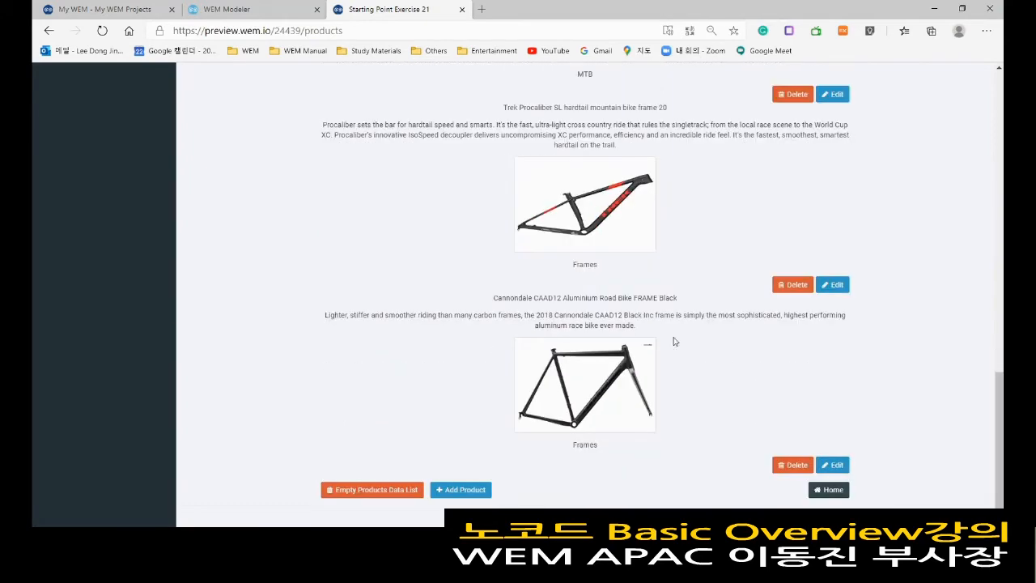
{"action": "scroll", "coordinate": [566, 340], "scroll_direction": "up", "scroll_amount": 2}
{"action": "scroll", "coordinate": [483, 341], "scroll_direction": "up", "scroll_amount": 12}
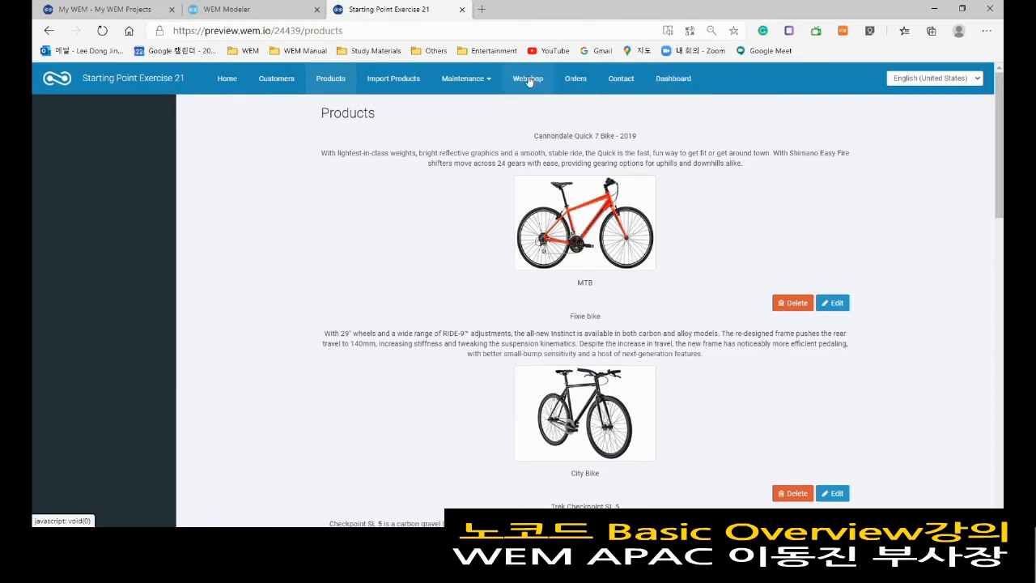
{"action": "left_click", "coordinate": [576, 78]}
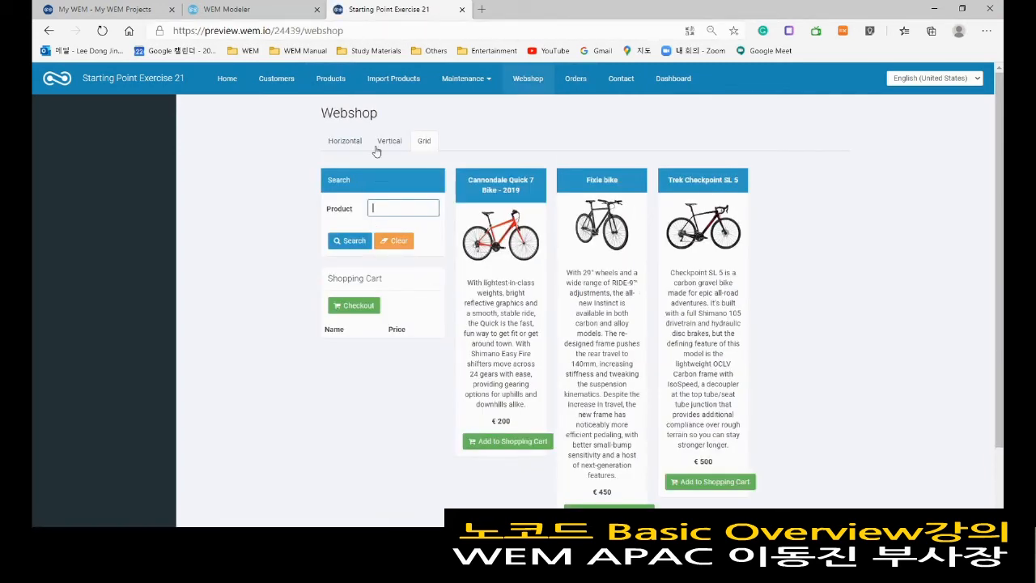
Step: Compare the Vertical, Horizontal and Grid layouts of the Webshop page, and close the preview
{"action": "left_click", "coordinate": [388, 144]}
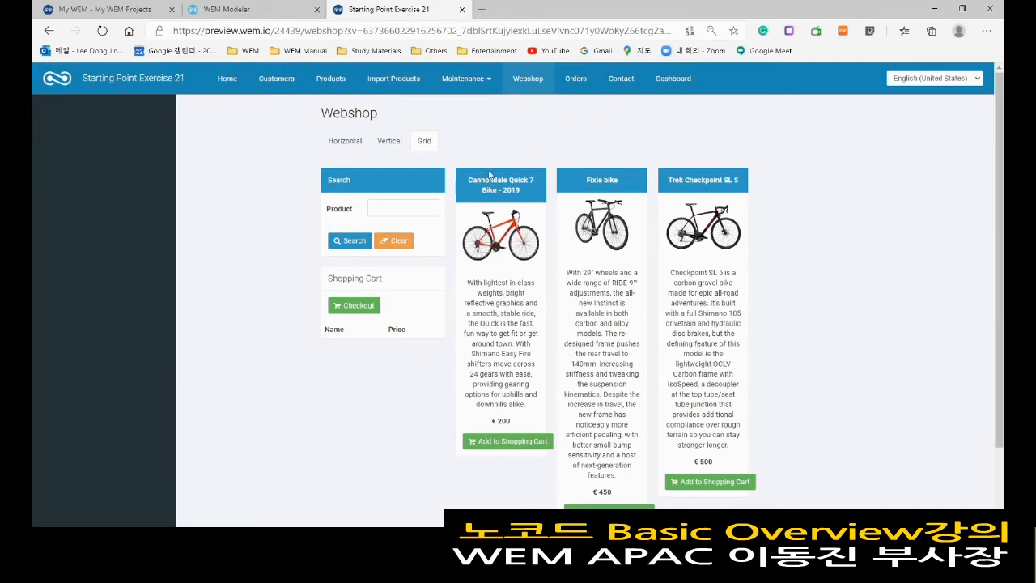
{"action": "left_click", "coordinate": [388, 142]}
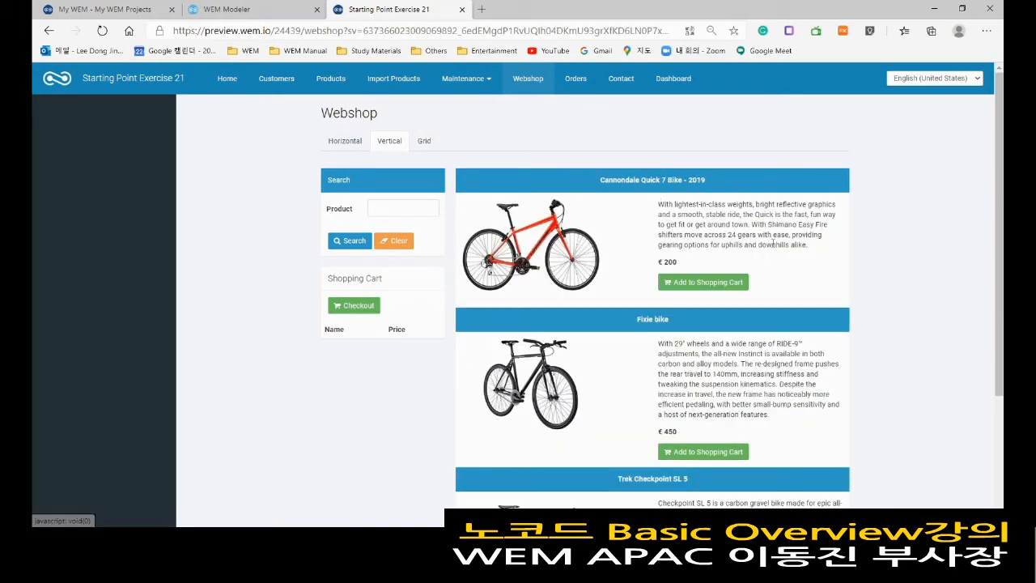
{"action": "scroll", "coordinate": [758, 284], "scroll_direction": "down", "scroll_amount": 3}
{"action": "scroll", "coordinate": [758, 284], "scroll_direction": "up", "scroll_amount": 3}
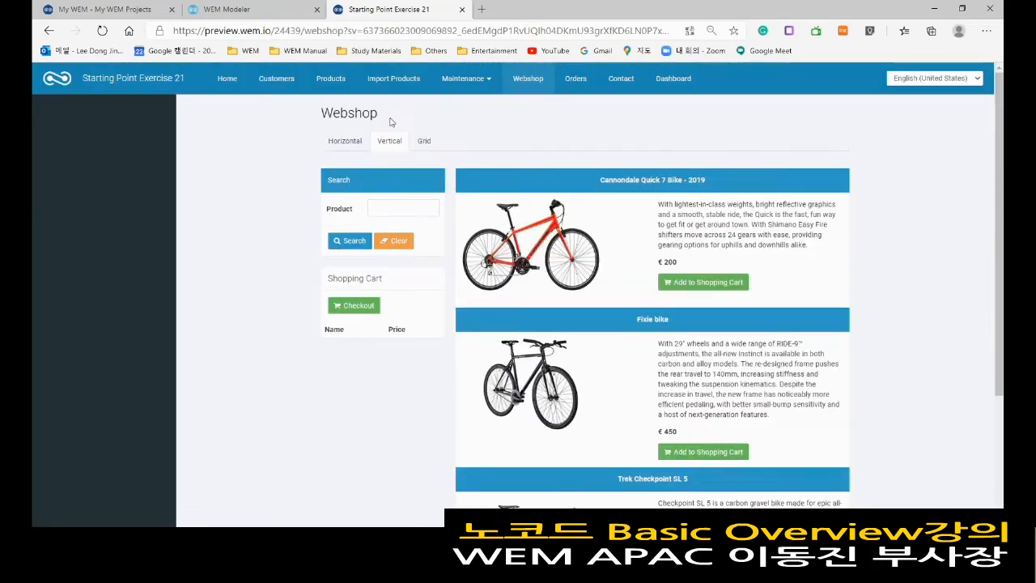
{"action": "left_click", "coordinate": [344, 139]}
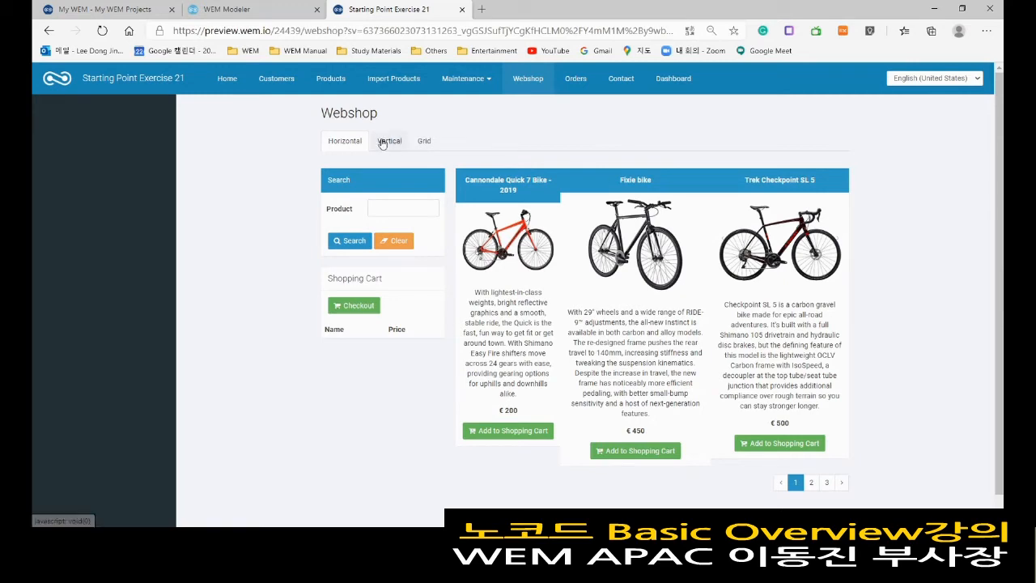
{"action": "left_click", "coordinate": [424, 142]}
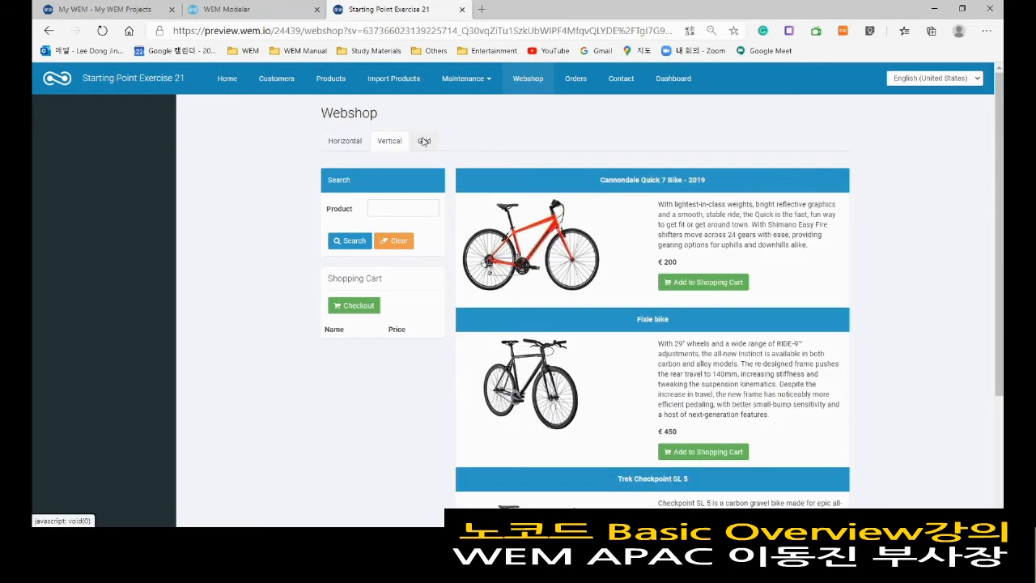
{"action": "left_click", "coordinate": [462, 10]}
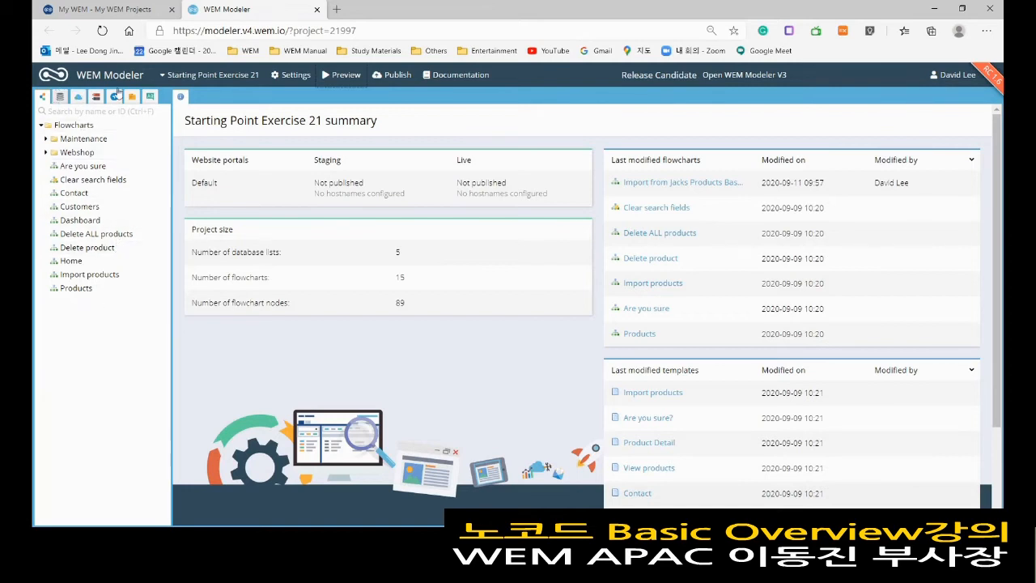
Step: Open the Demo Weather Rest API project from the Demonstrations workspace and preview its Weather page
{"action": "left_click", "coordinate": [212, 75]}
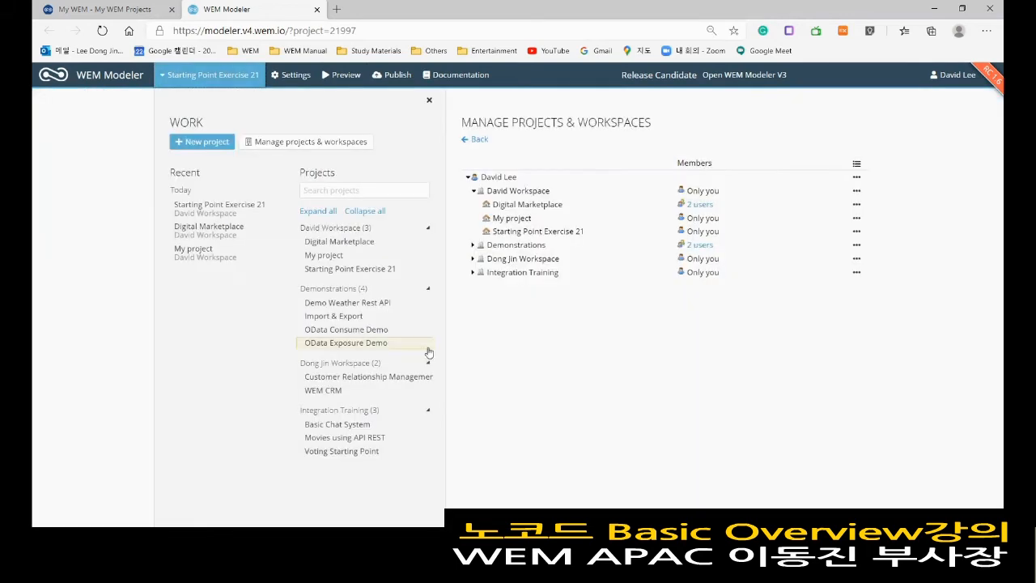
{"action": "left_click", "coordinate": [373, 304]}
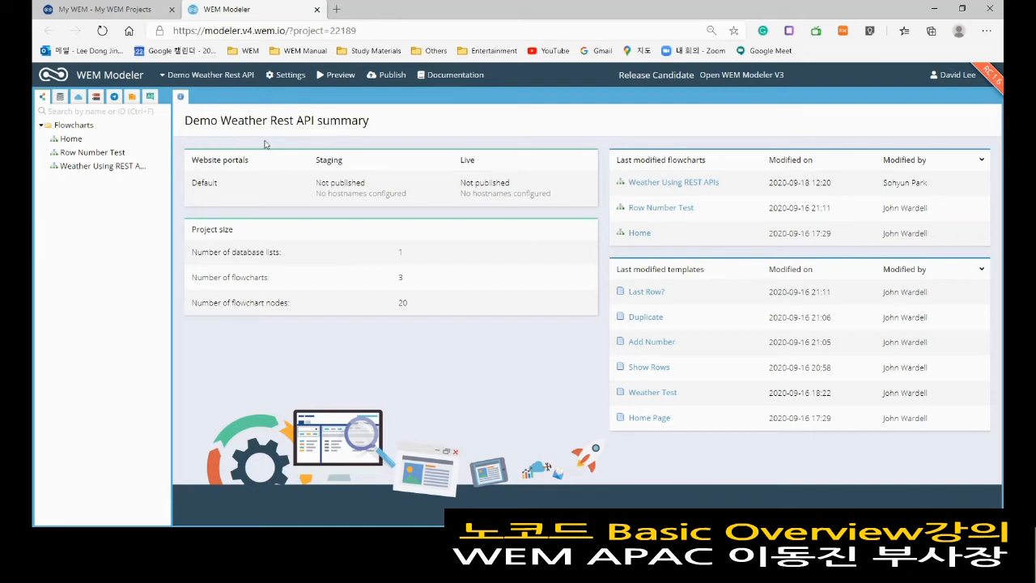
{"action": "left_click", "coordinate": [341, 75]}
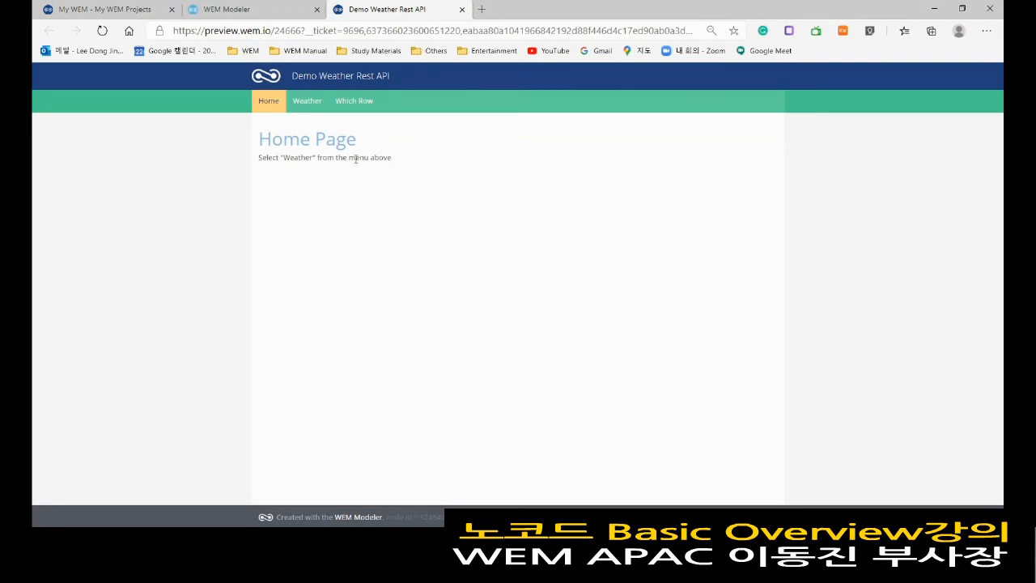
{"action": "left_click", "coordinate": [319, 103]}
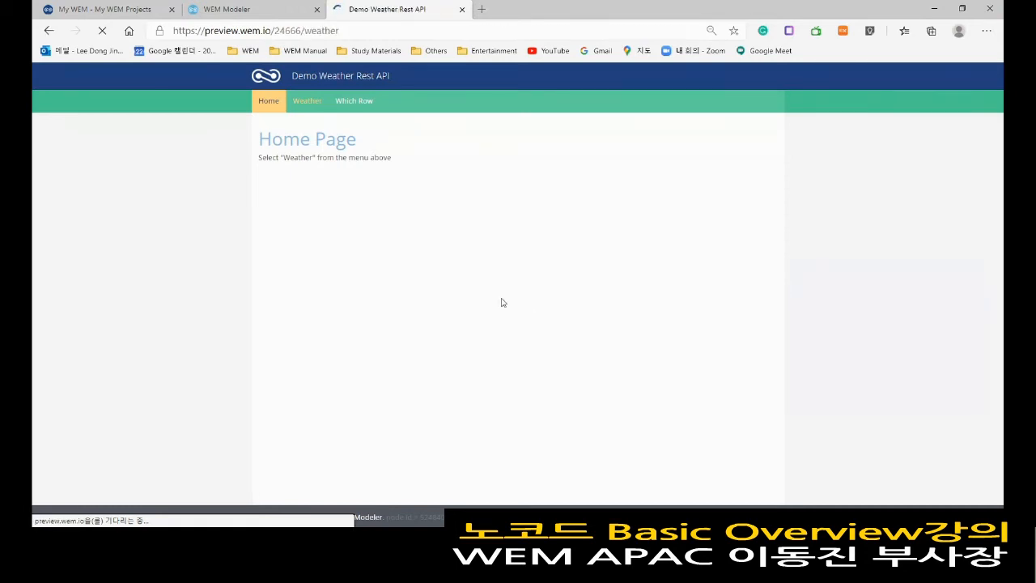
Step: Get the weather for the city Seoul in the country Korea
{"action": "left_click", "coordinate": [513, 157]}
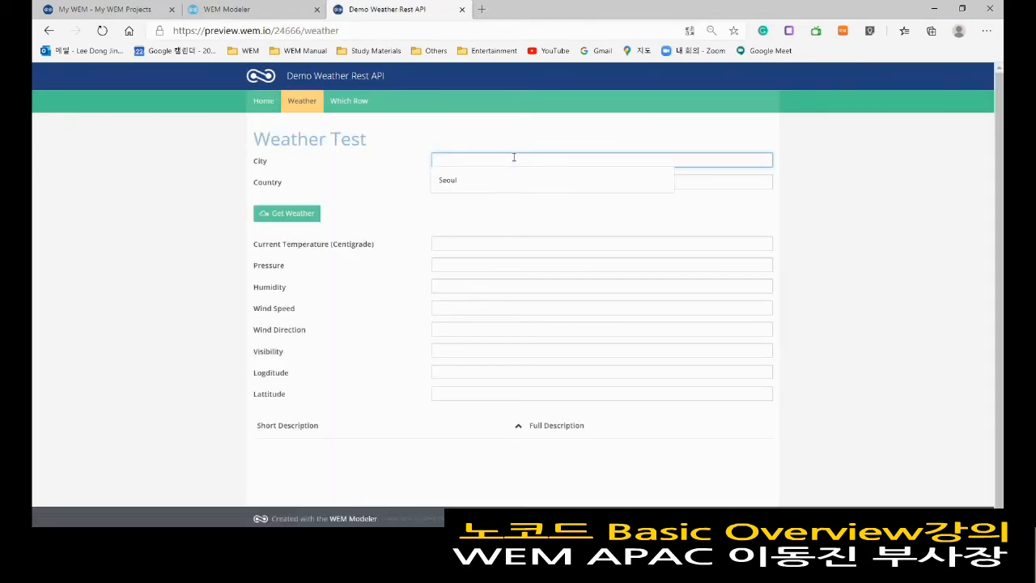
{"action": "type", "text": "ㄴ대ㅕ"}
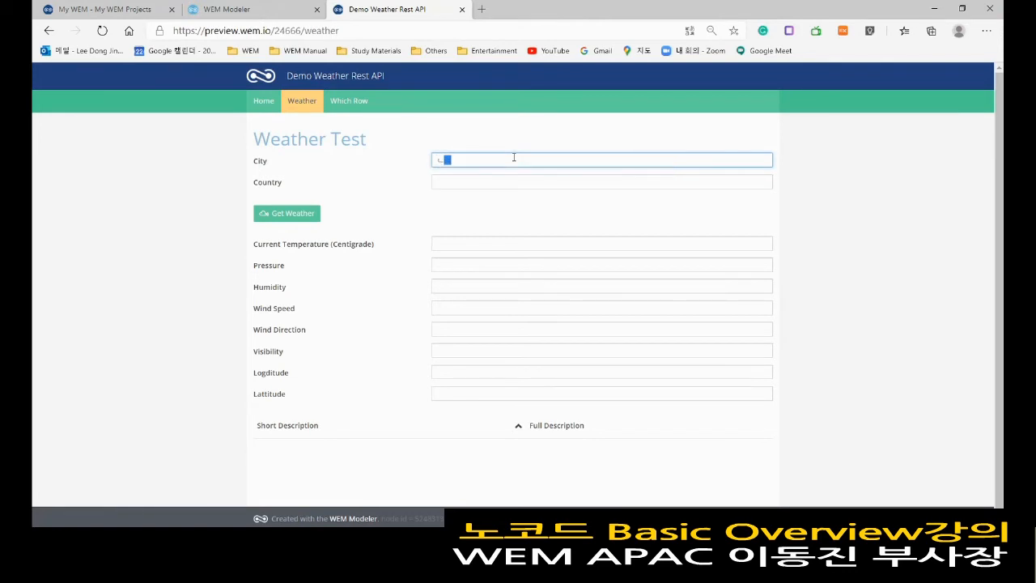
{"action": "key", "text": "BackSpace"}
{"action": "key", "text": "BackSpace"}
{"action": "key", "text": "BackSpace"}
{"action": "type", "text": "Seoul"}
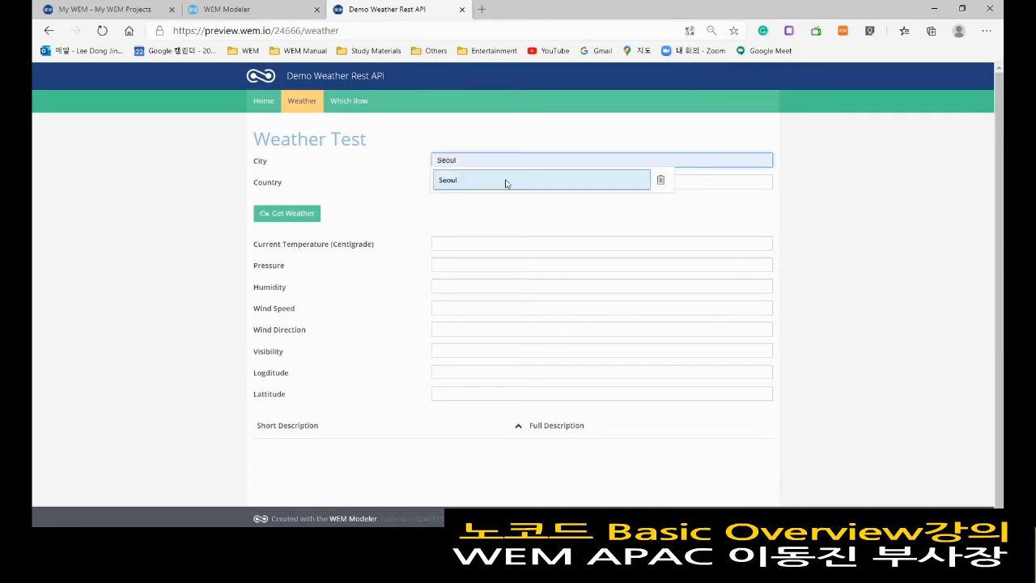
{"action": "left_click", "coordinate": [506, 180]}
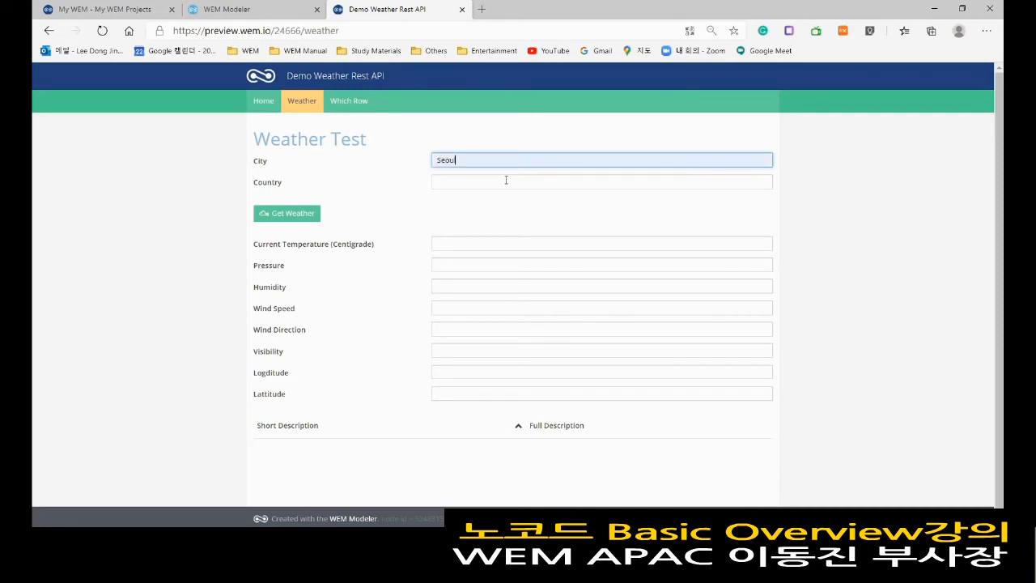
{"action": "left_click", "coordinate": [505, 179]}
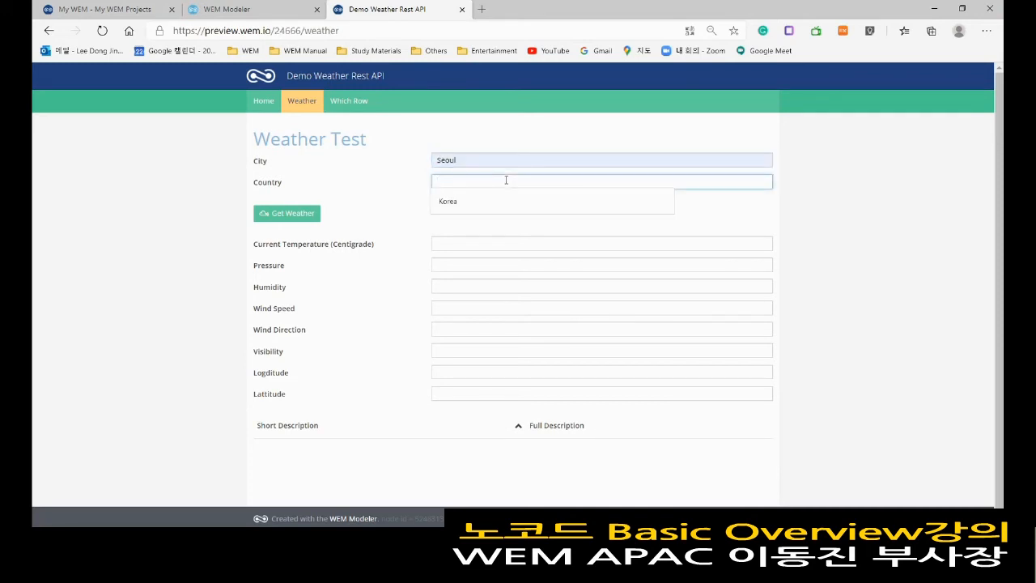
{"action": "left_click", "coordinate": [658, 202]}
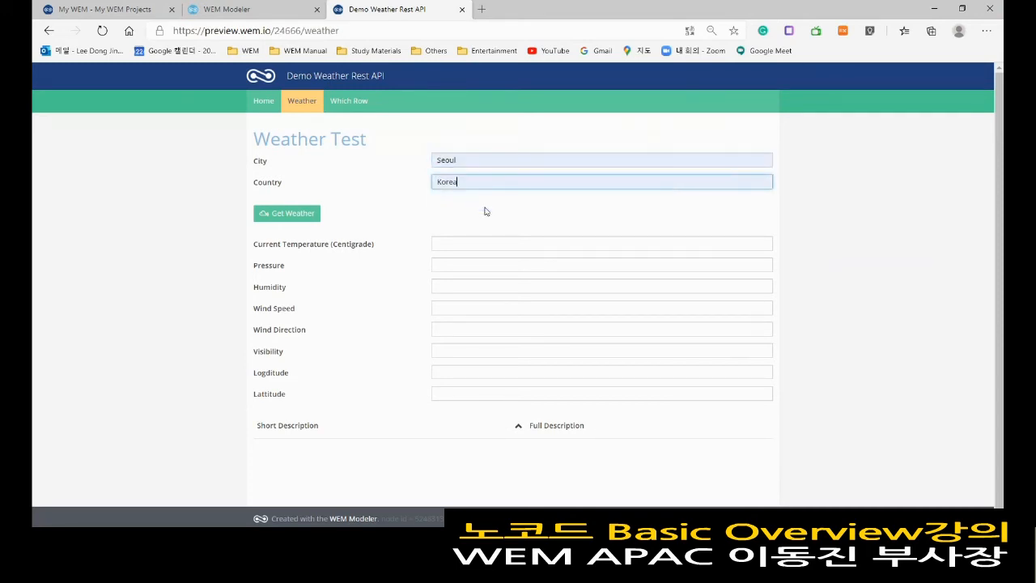
{"action": "left_click", "coordinate": [306, 220]}
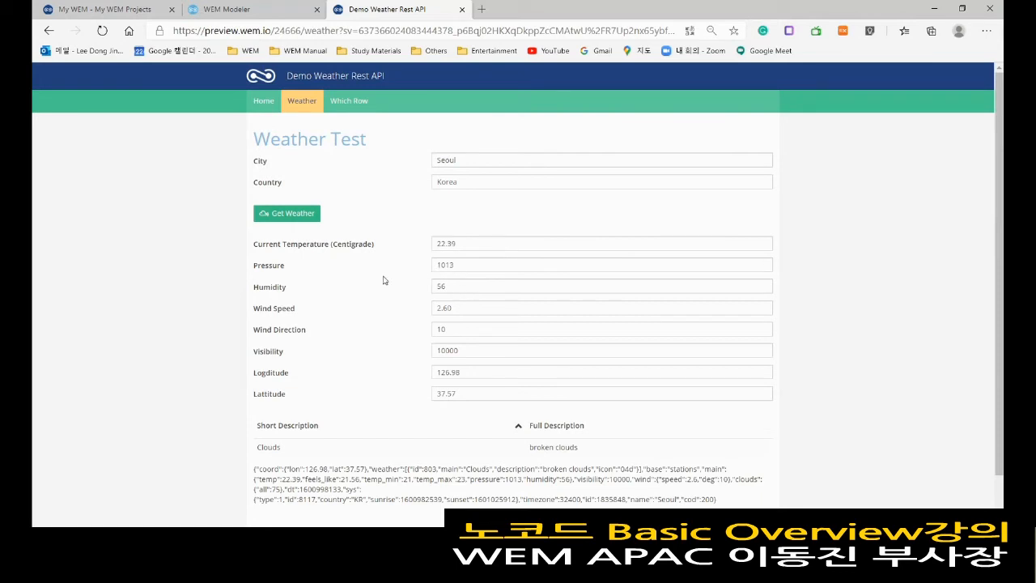
Step: Review the returned weather details and the Which Row page, and close the preview
{"action": "left_click_drag", "start_coordinate": [313, 264], "coordinate": [252, 265]}
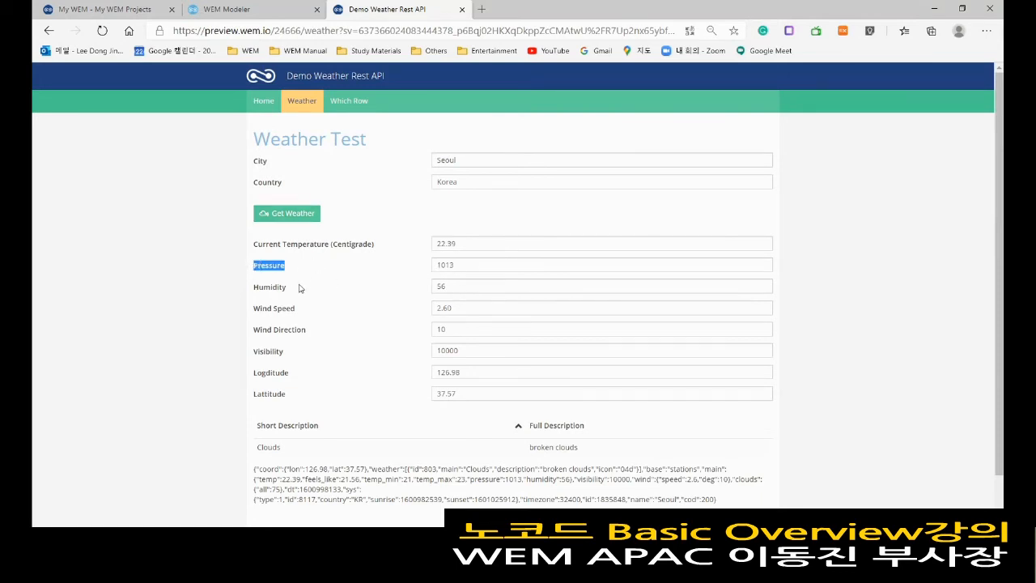
{"action": "left_click", "coordinate": [290, 290]}
{"action": "left_click_drag", "start_coordinate": [294, 310], "coordinate": [245, 311]}
{"action": "scroll", "coordinate": [420, 338], "scroll_direction": "down", "scroll_amount": 1}
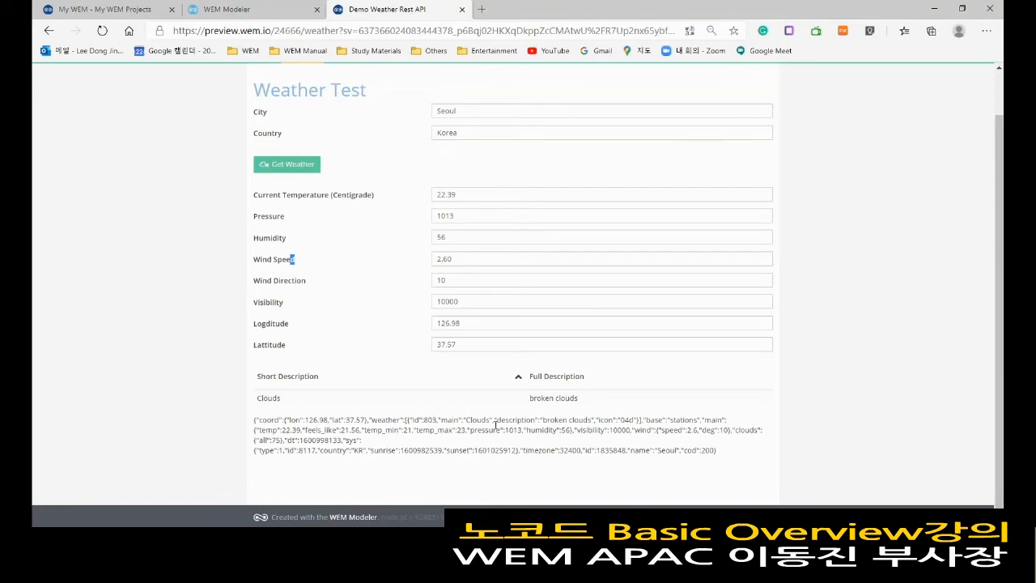
{"action": "scroll", "coordinate": [496, 424], "scroll_direction": "up", "scroll_amount": 1}
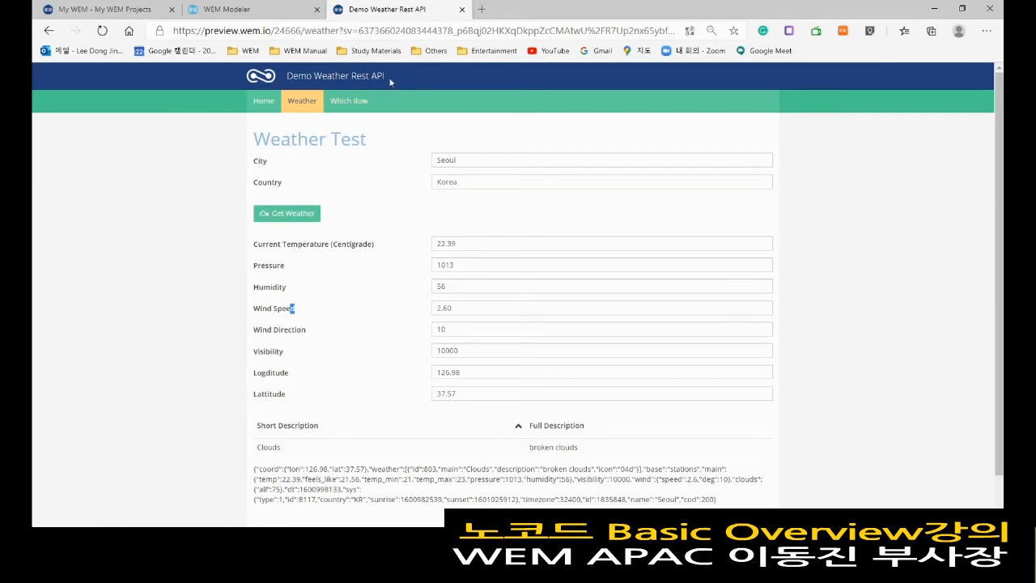
{"action": "left_click", "coordinate": [358, 111]}
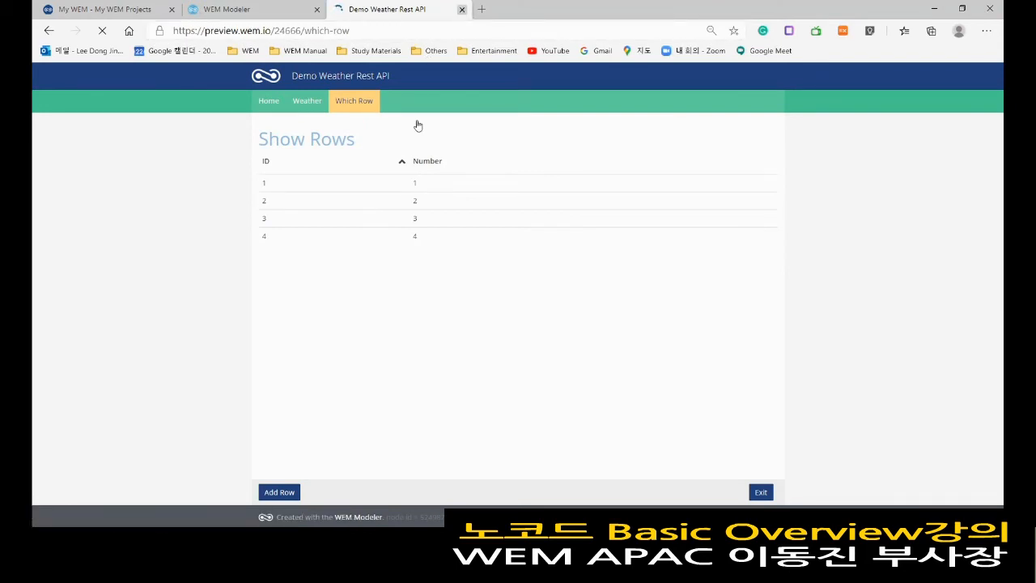
{"action": "key", "text": "ctrl+w"}
Step: Open the Movies using API REST project from the Integration Training workspace and start its preview
{"action": "left_click", "coordinate": [206, 74]}
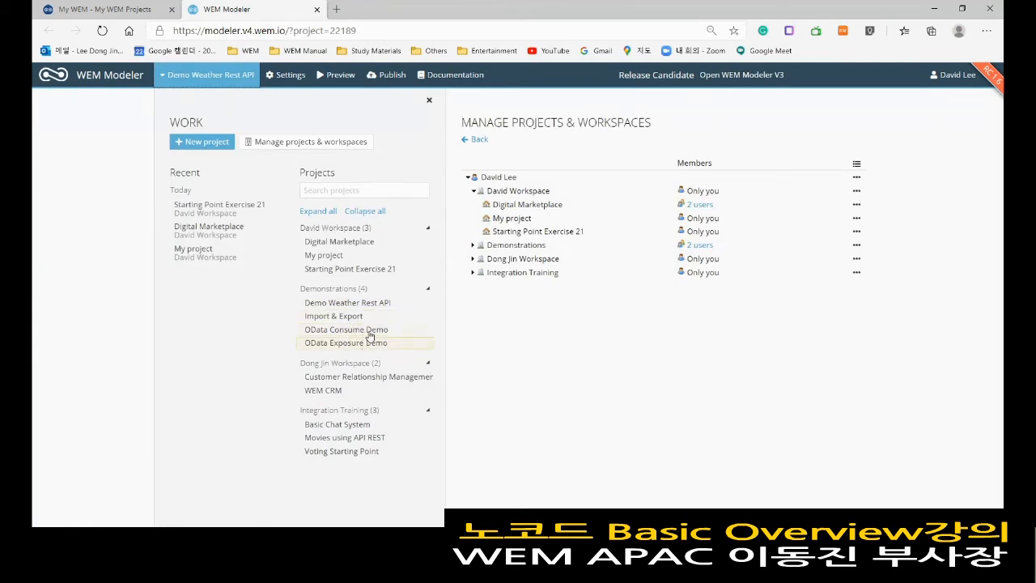
{"action": "left_click", "coordinate": [359, 438]}
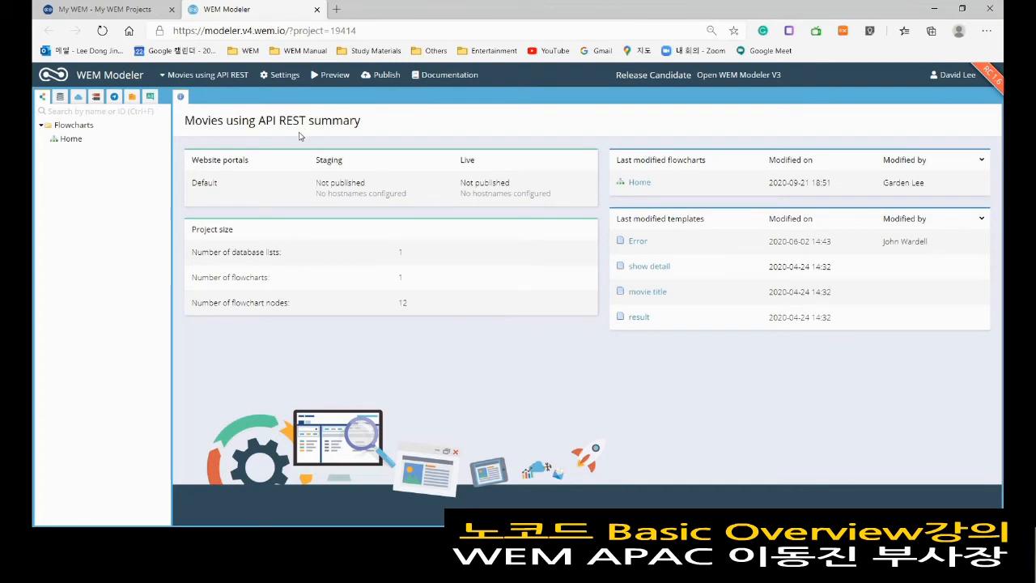
{"action": "left_click", "coordinate": [325, 74]}
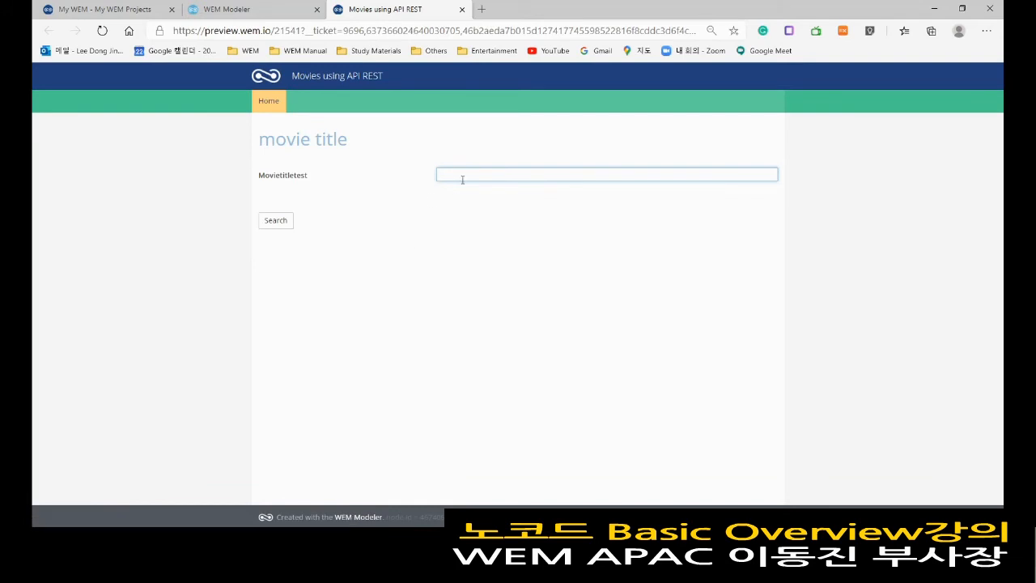
Step: Search for the movie title Home Alone, read through the returned details, and return to the search form
{"action": "left_click", "coordinate": [481, 171]}
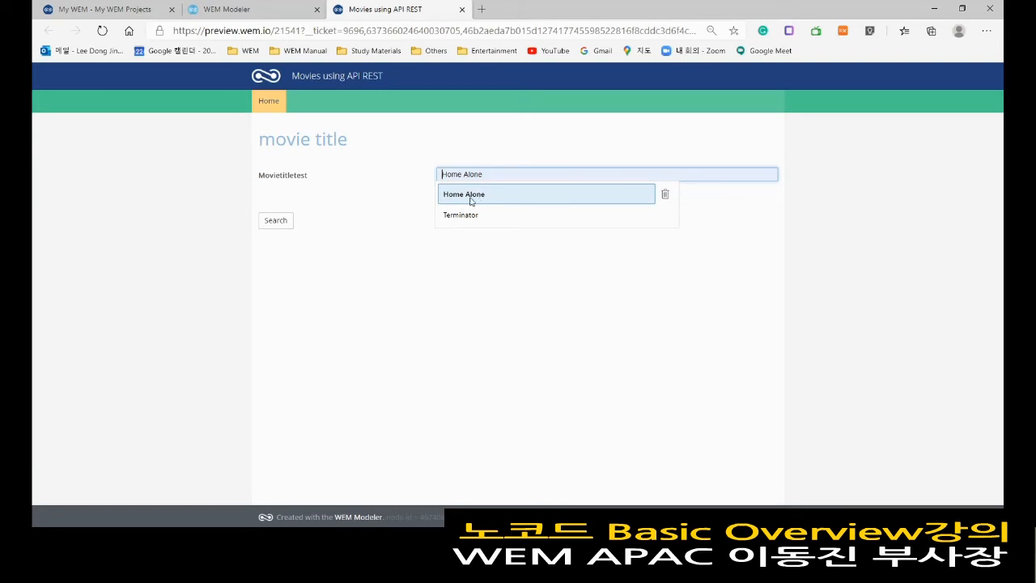
{"action": "left_click", "coordinate": [469, 195]}
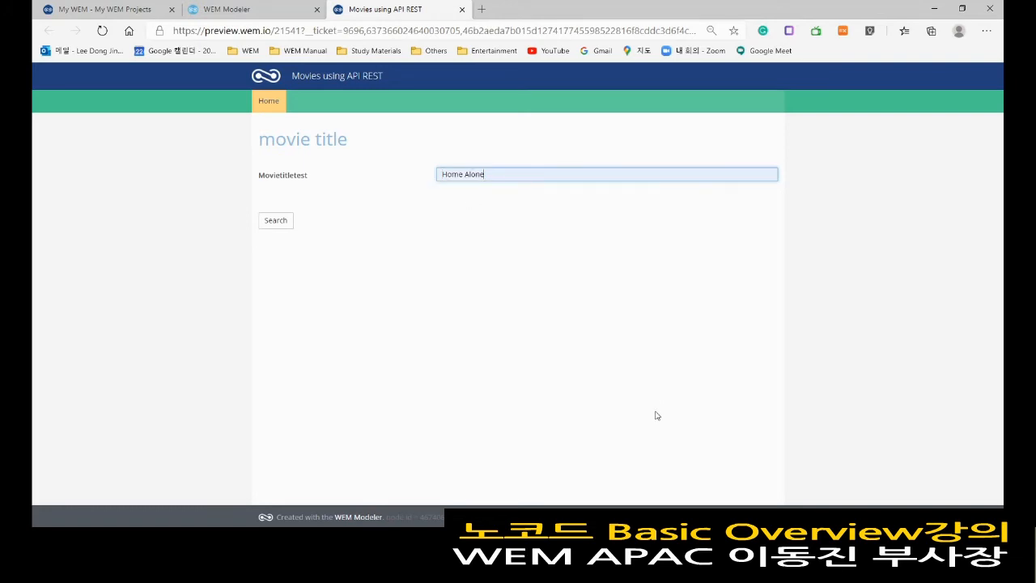
{"action": "left_click", "coordinate": [275, 221]}
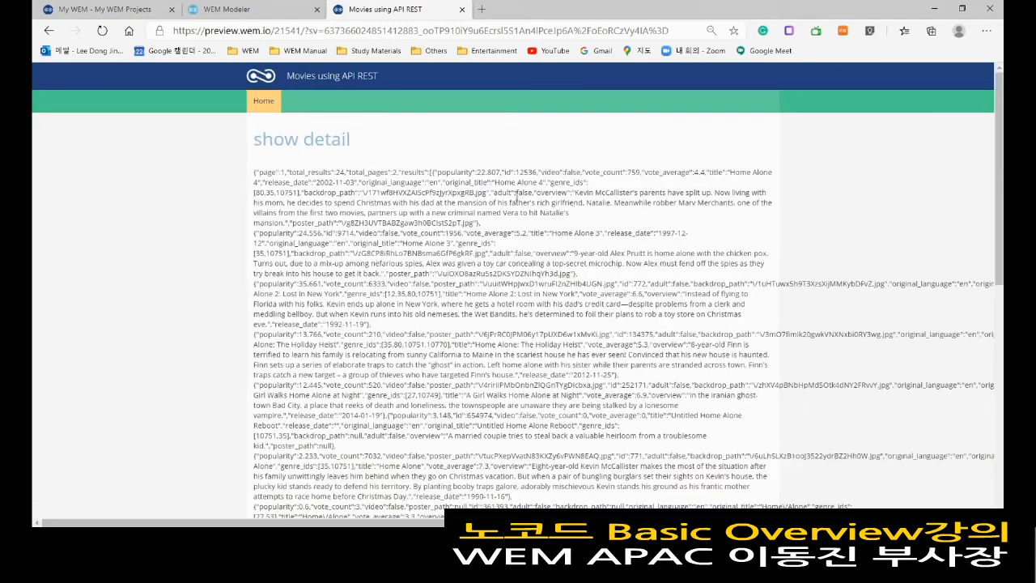
{"action": "scroll", "coordinate": [424, 263], "scroll_direction": "down", "scroll_amount": 3}
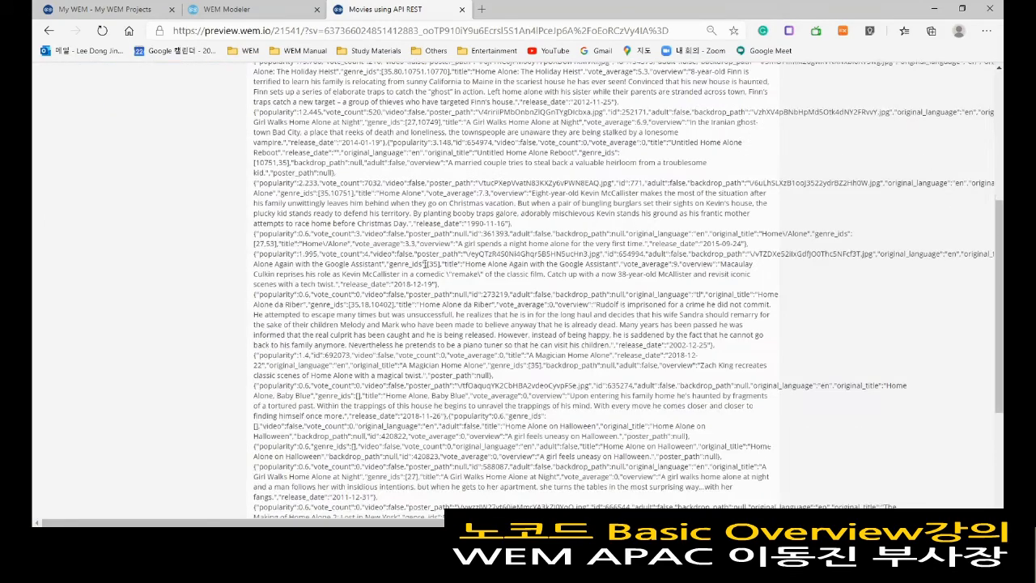
{"action": "scroll", "coordinate": [532, 178], "scroll_direction": "down", "scroll_amount": 3}
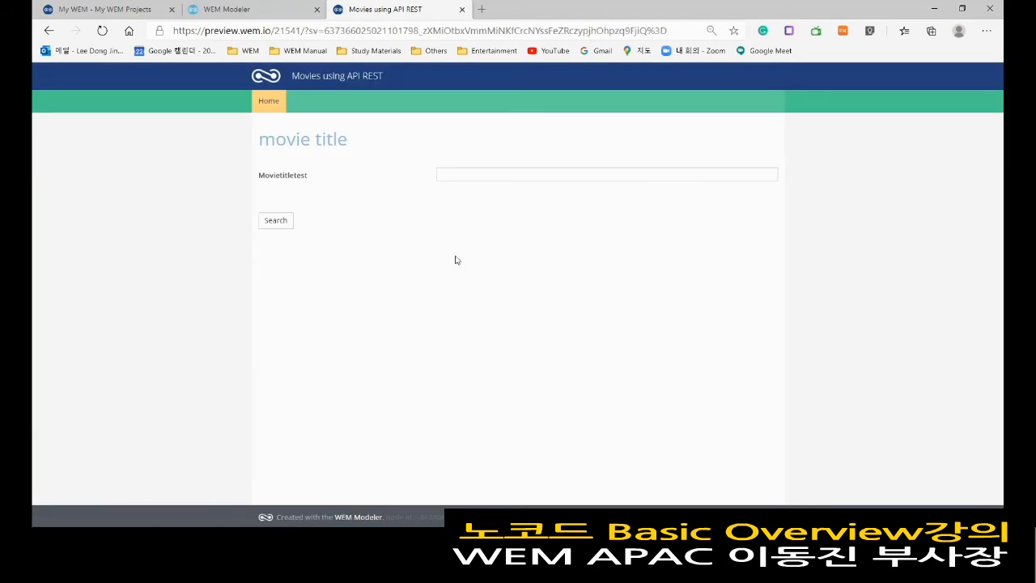
Step: Search for the movie title Terminator and read through the returned details
{"action": "left_click", "coordinate": [488, 173]}
{"action": "left_click", "coordinate": [475, 216]}
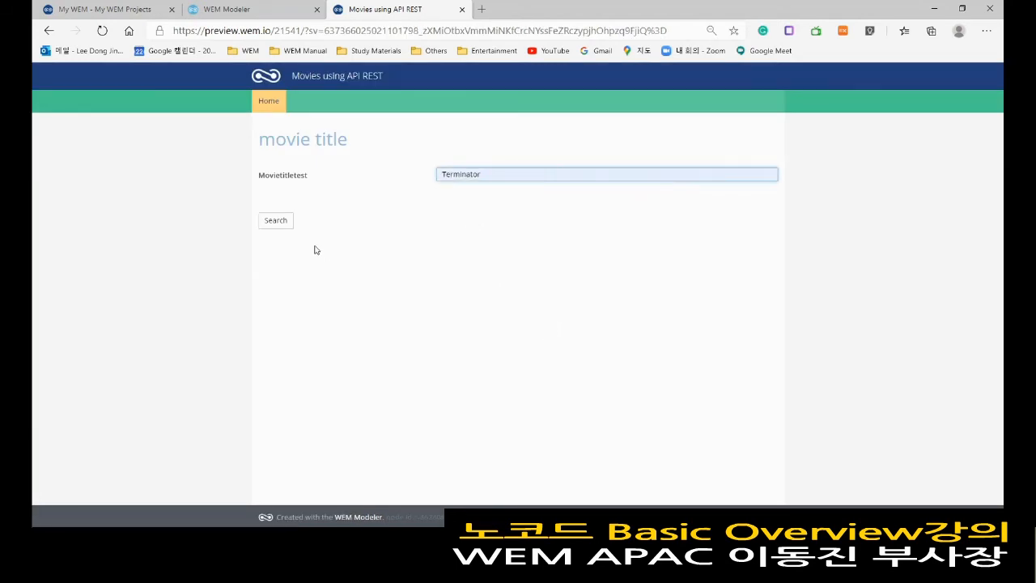
{"action": "left_click", "coordinate": [275, 221]}
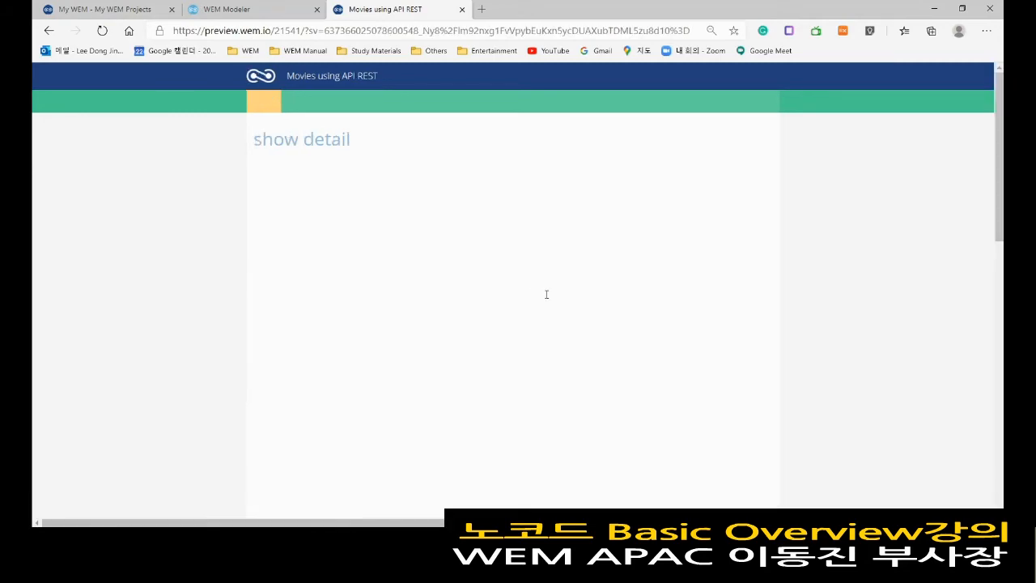
{"action": "scroll", "coordinate": [587, 298], "scroll_direction": "down", "scroll_amount": 10}
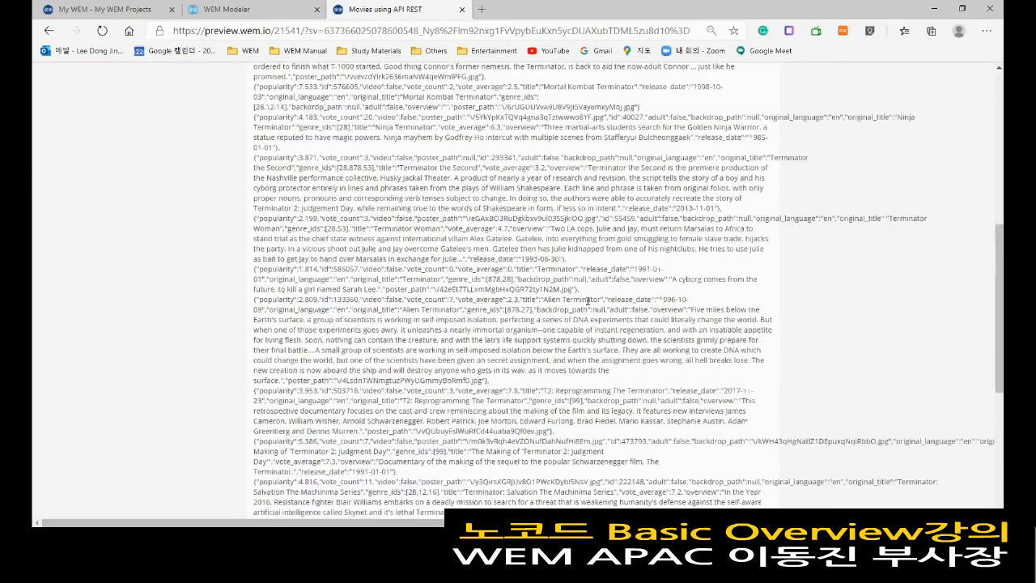
Step: Highlight the raw JSON details returned for Terminator, continue to the result page and look through its movie table
{"action": "left_click_drag", "start_coordinate": [599, 430], "coordinate": [244, 173]}
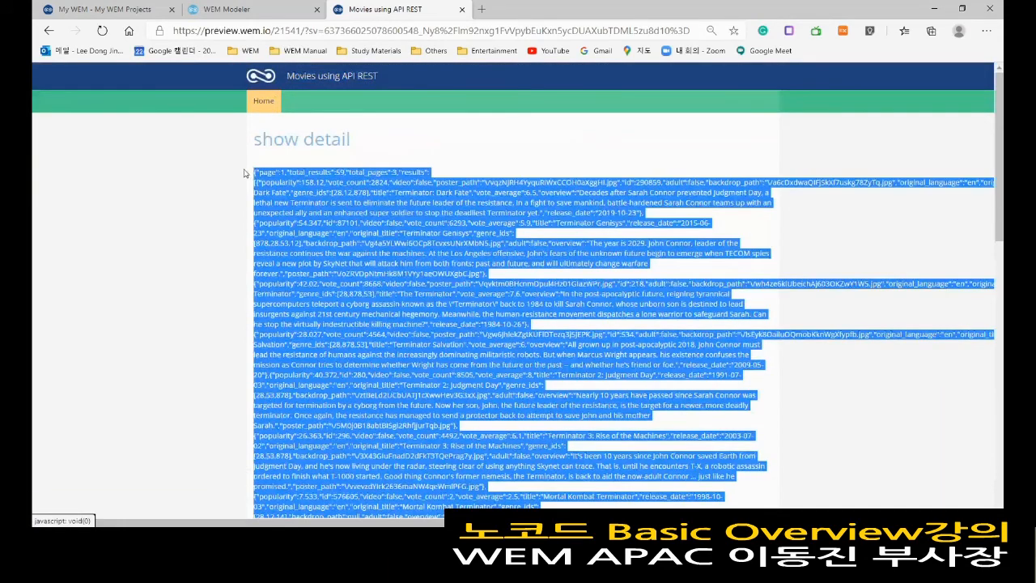
{"action": "scroll", "coordinate": [489, 267], "scroll_direction": "down", "scroll_amount": 10}
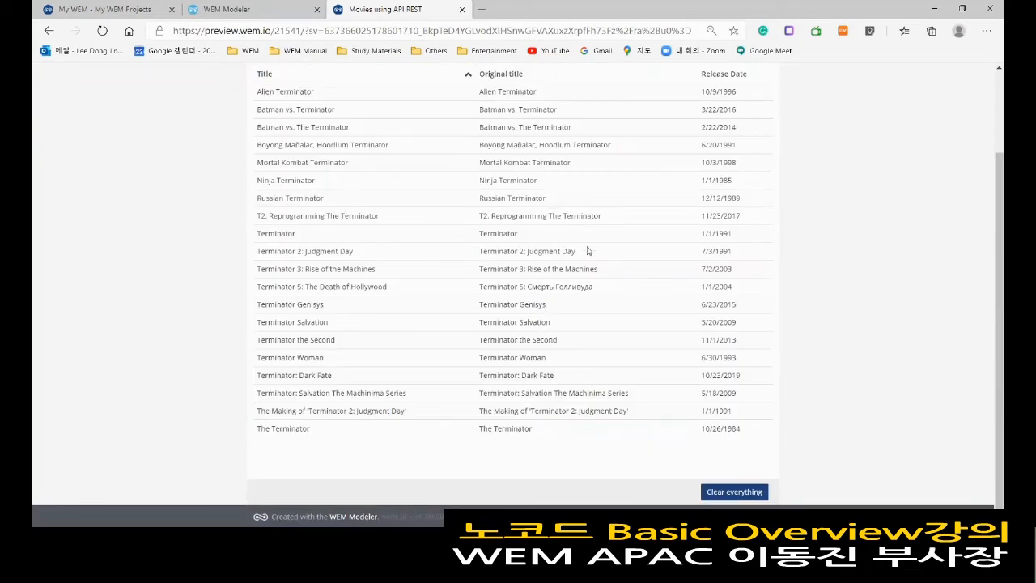
{"action": "scroll", "coordinate": [585, 250], "scroll_direction": "up", "scroll_amount": 2}
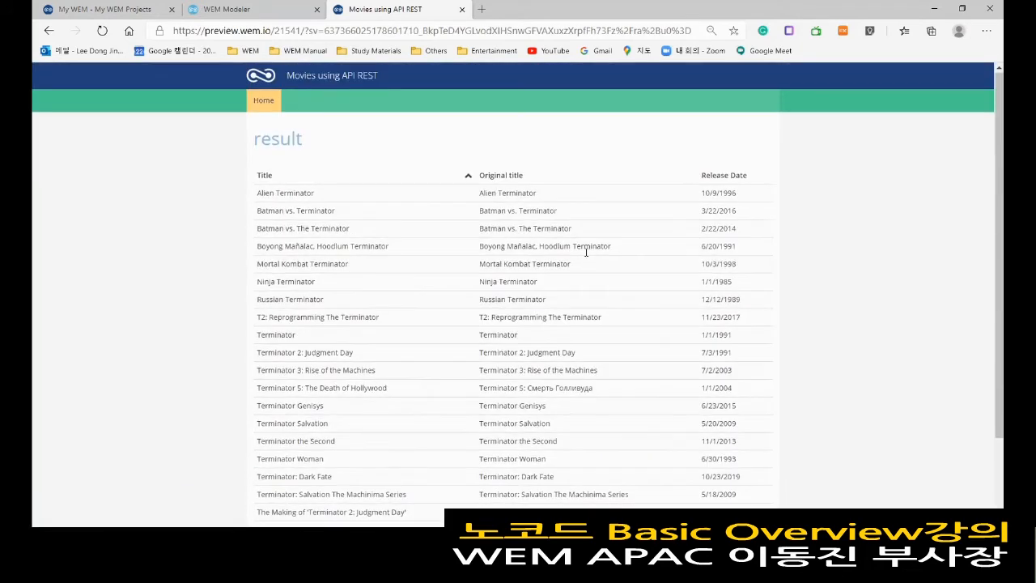
Step: Return to the modeler, open the Home flowchart of the Movies project and read its note about generating the mapping
{"action": "left_click", "coordinate": [250, 10]}
{"action": "left_click", "coordinate": [71, 139]}
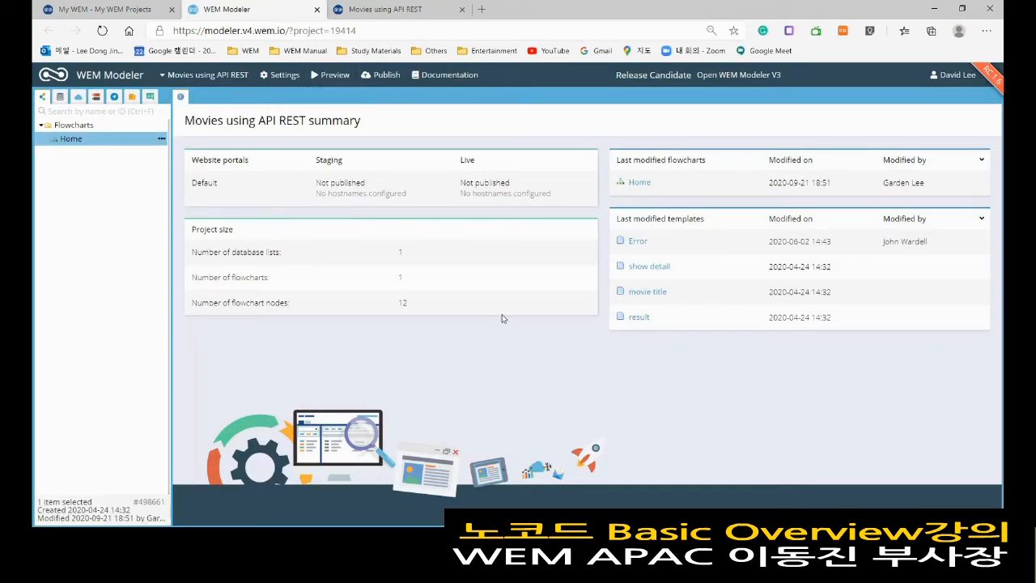
{"action": "left_click", "coordinate": [638, 183]}
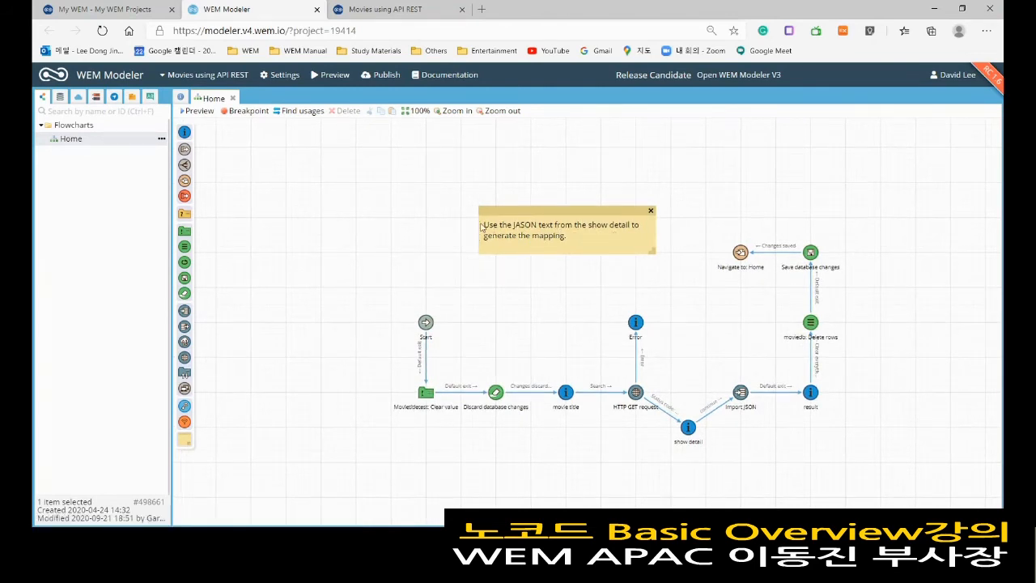
{"action": "left_click_drag", "start_coordinate": [485, 229], "coordinate": [565, 233]}
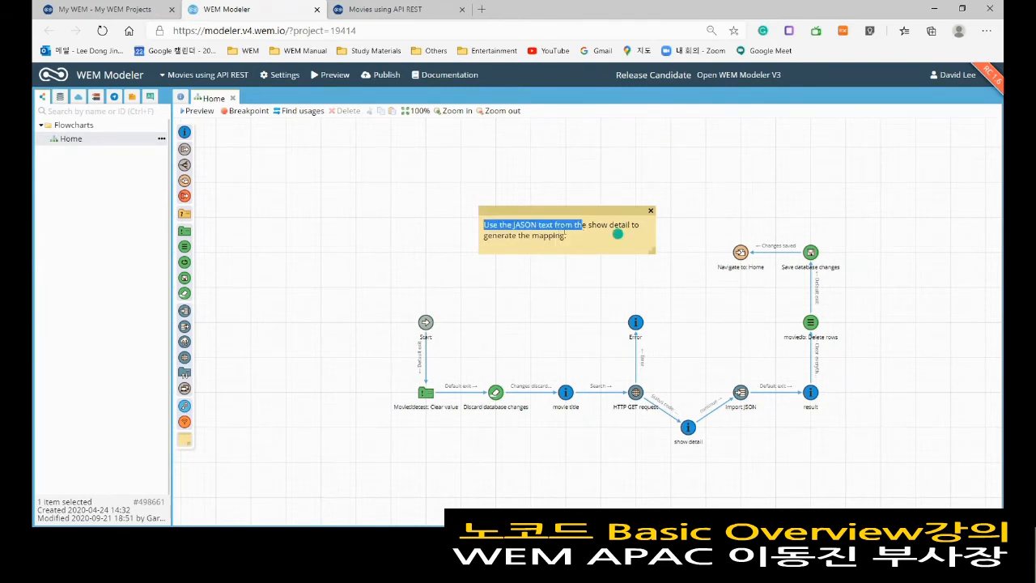
Step: Place a blank note on the Home flowchart beside the existing note, and delete the blank one again
{"action": "left_click", "coordinate": [185, 443]}
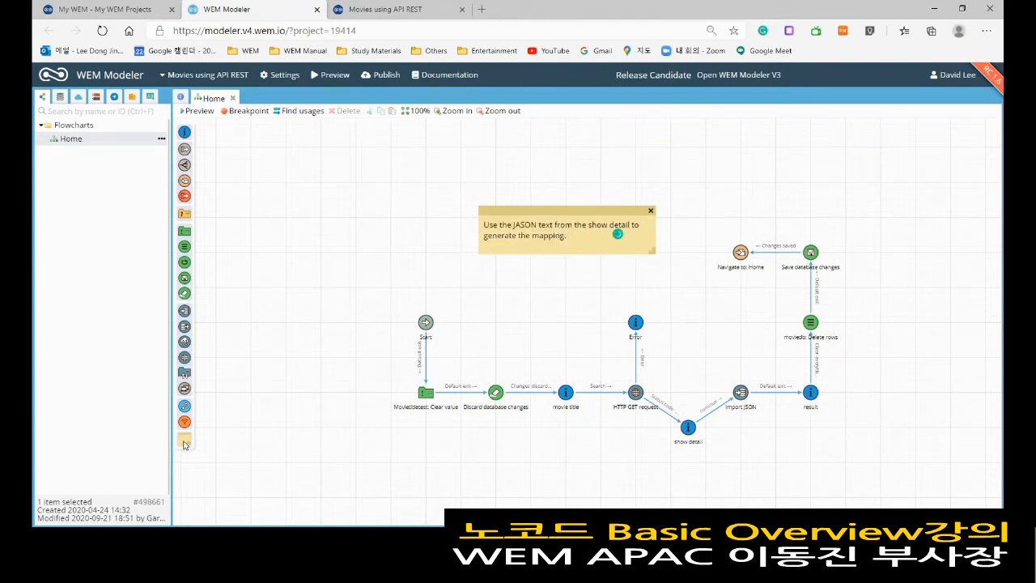
{"action": "left_click", "coordinate": [349, 213]}
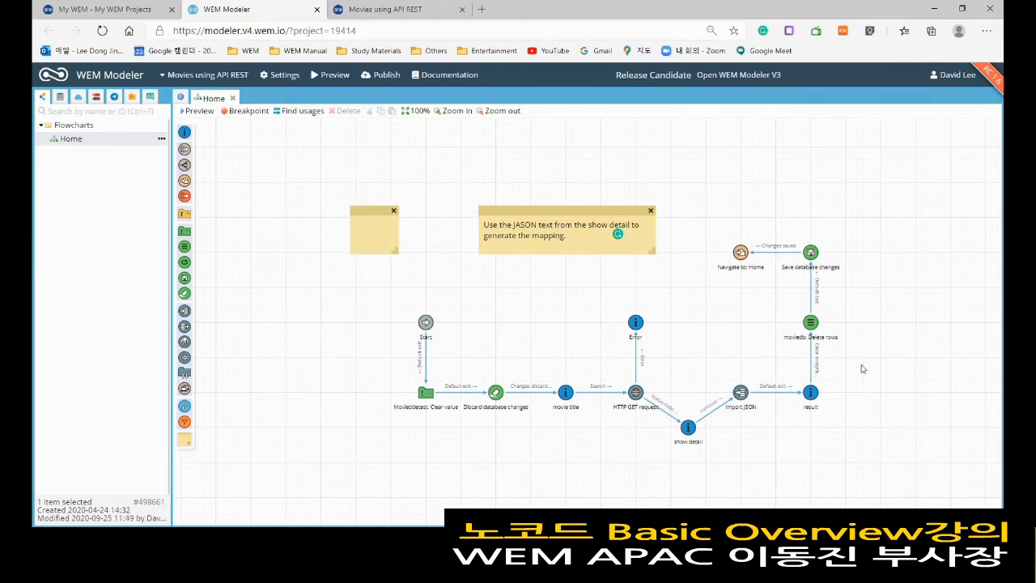
{"action": "left_click", "coordinate": [394, 212]}
{"action": "key", "text": "Delete"}
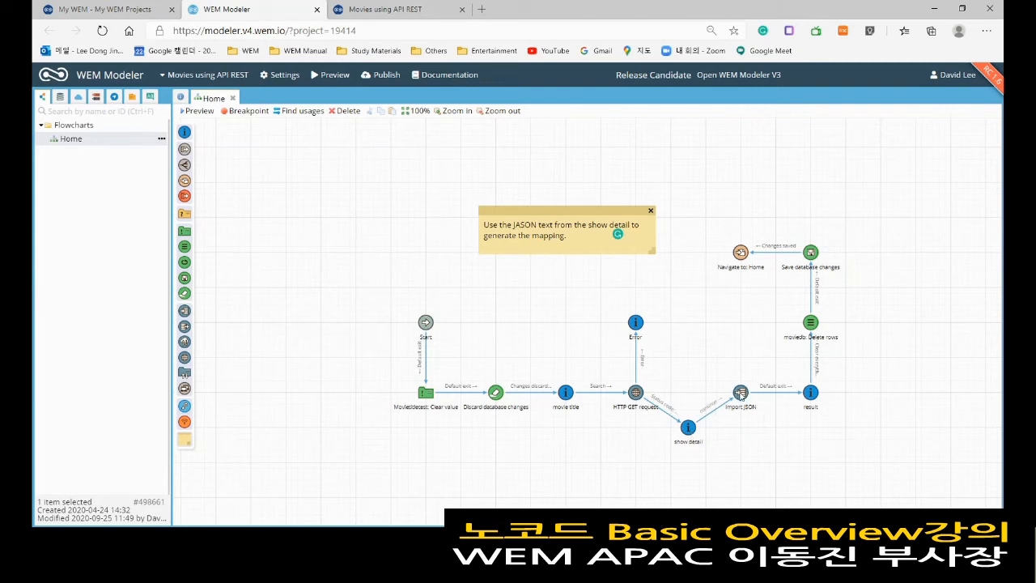
Step: Open the template of the result node, inspect its movie datagrid, and close the template
{"action": "left_click", "coordinate": [811, 393]}
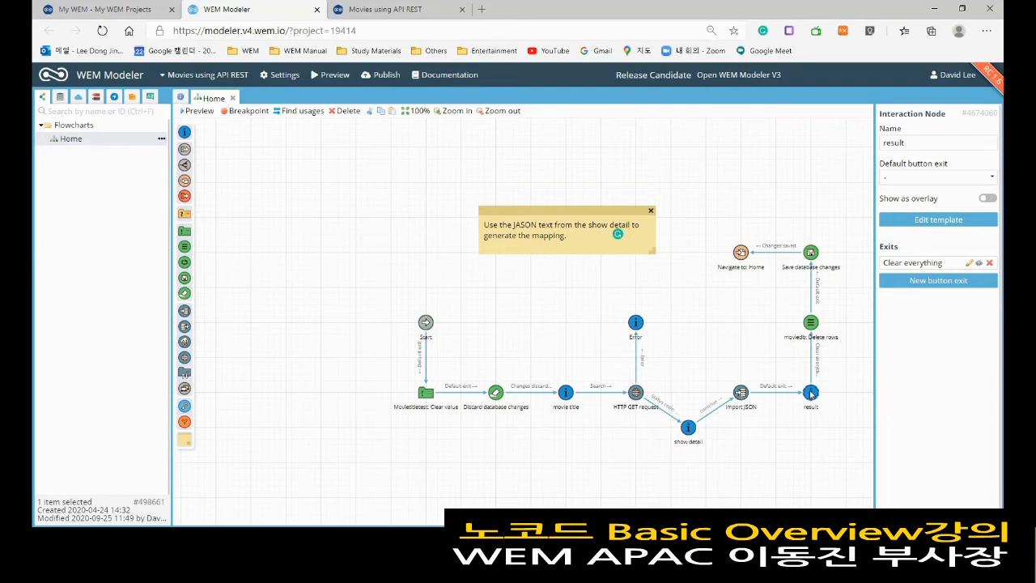
{"action": "double_click", "coordinate": [810, 394]}
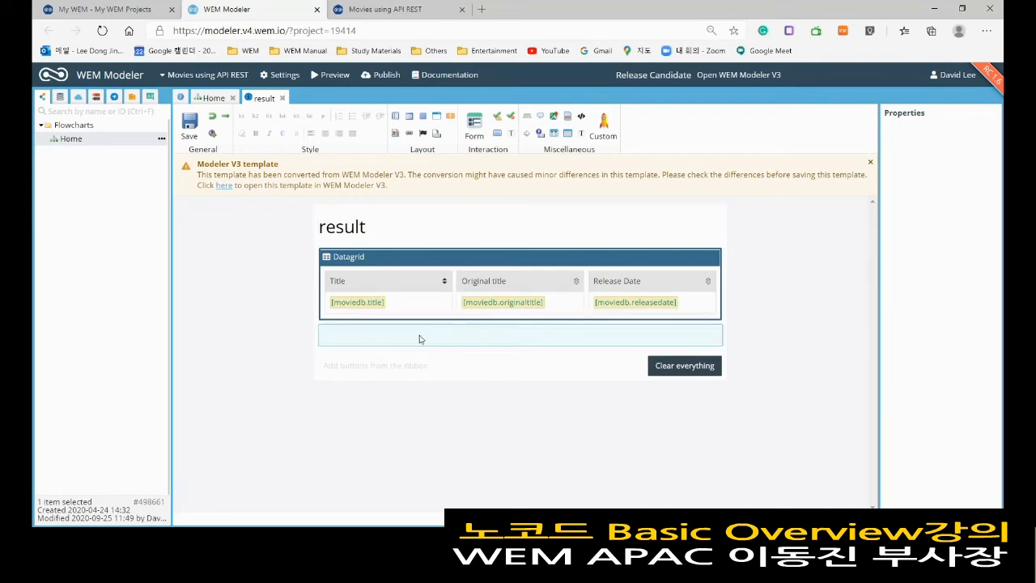
{"action": "left_click", "coordinate": [282, 98]}
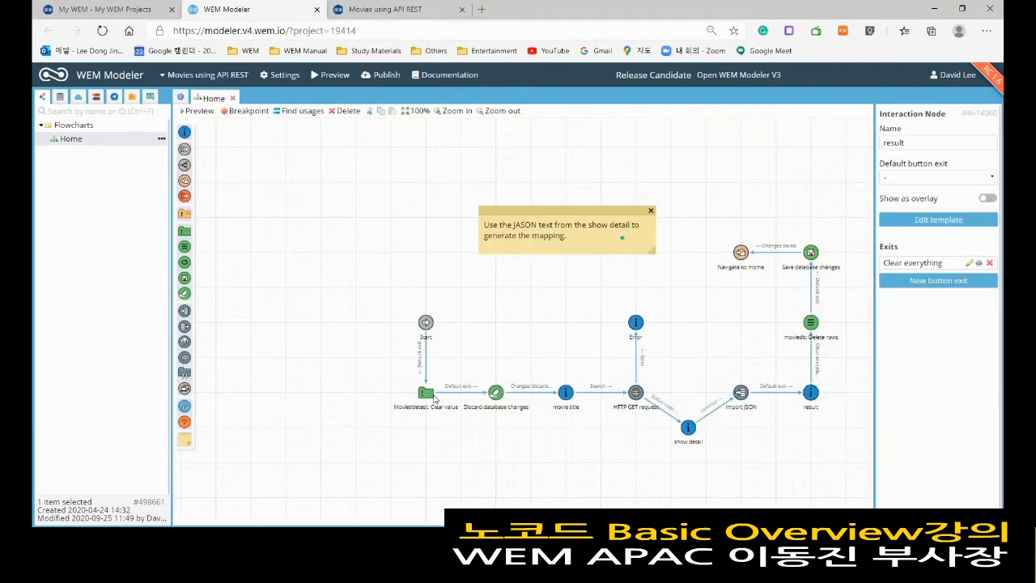
{"action": "left_click", "coordinate": [497, 241]}
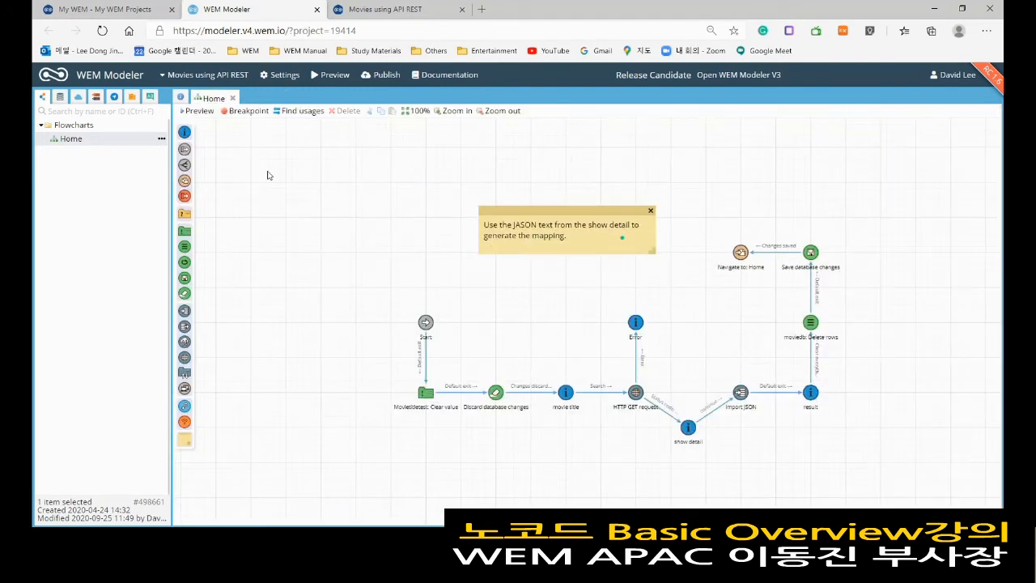
Step: Open the Voting Starting Point project from the Integration Training workspace and start its preview
{"action": "left_click", "coordinate": [283, 74]}
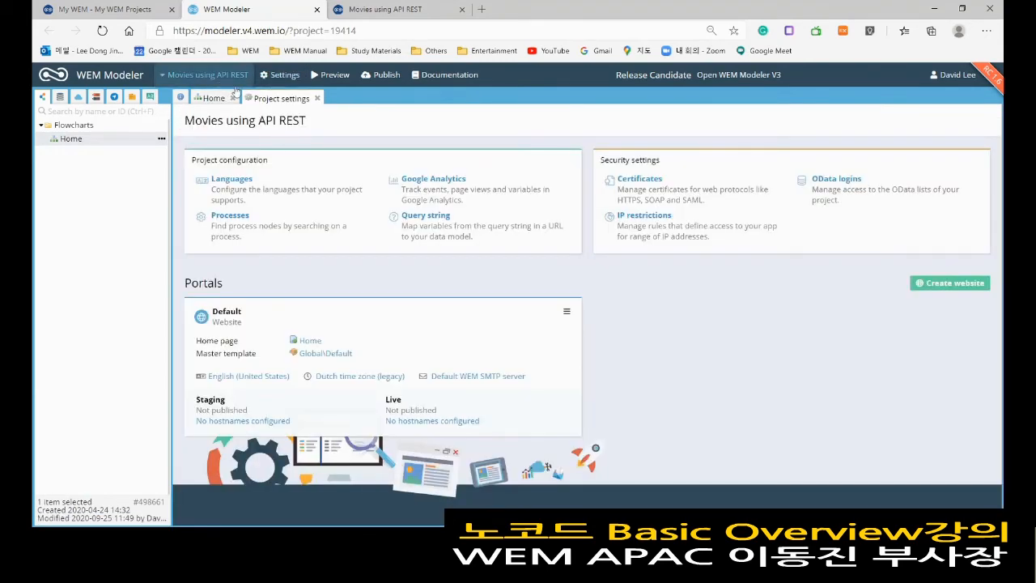
{"action": "left_click", "coordinate": [231, 77]}
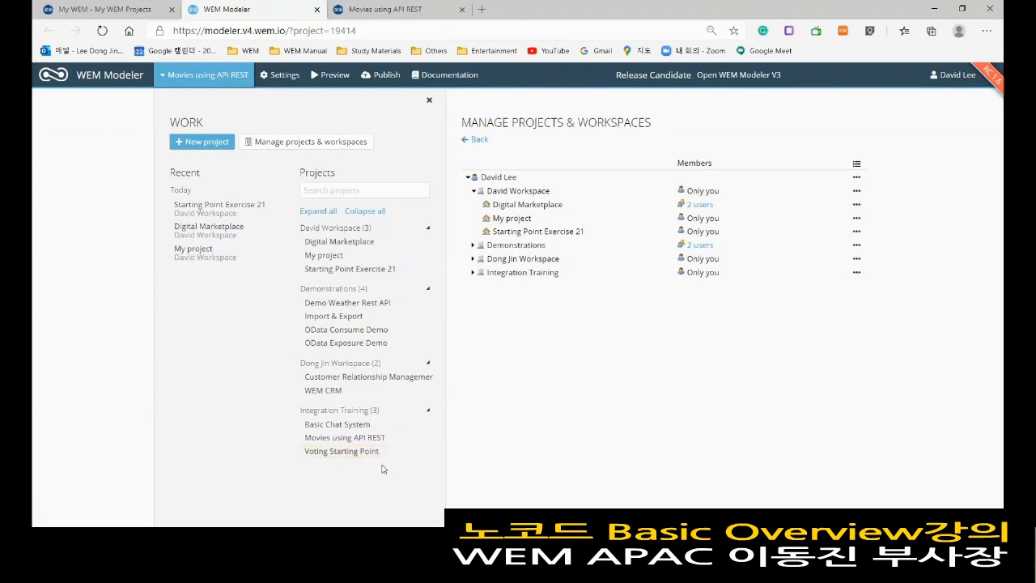
{"action": "left_click", "coordinate": [348, 453]}
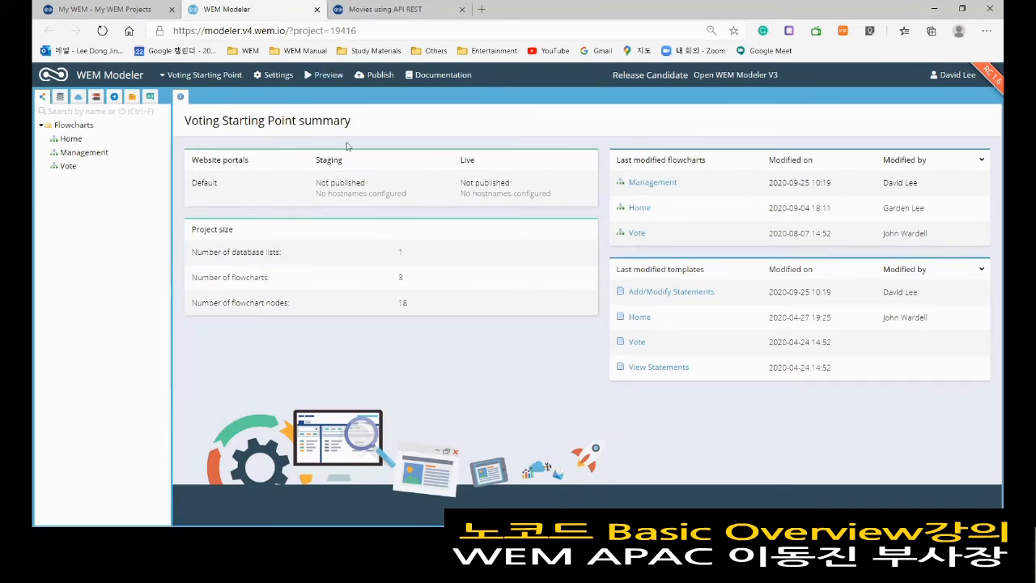
{"action": "left_click", "coordinate": [325, 74]}
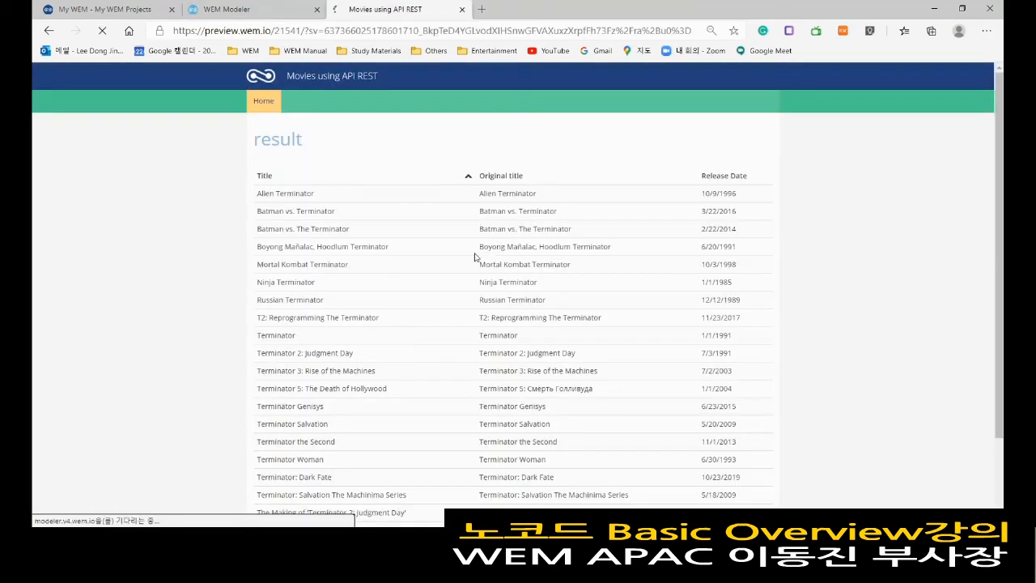
{"action": "scroll", "coordinate": [562, 221], "scroll_direction": "down", "scroll_amount": 2}
{"action": "scroll", "coordinate": [562, 222], "scroll_direction": "up", "scroll_amount": 2}
{"action": "scroll", "coordinate": [487, 220], "scroll_direction": "down", "scroll_amount": 2}
{"action": "scroll", "coordinate": [485, 232], "scroll_direction": "up", "scroll_amount": 1}
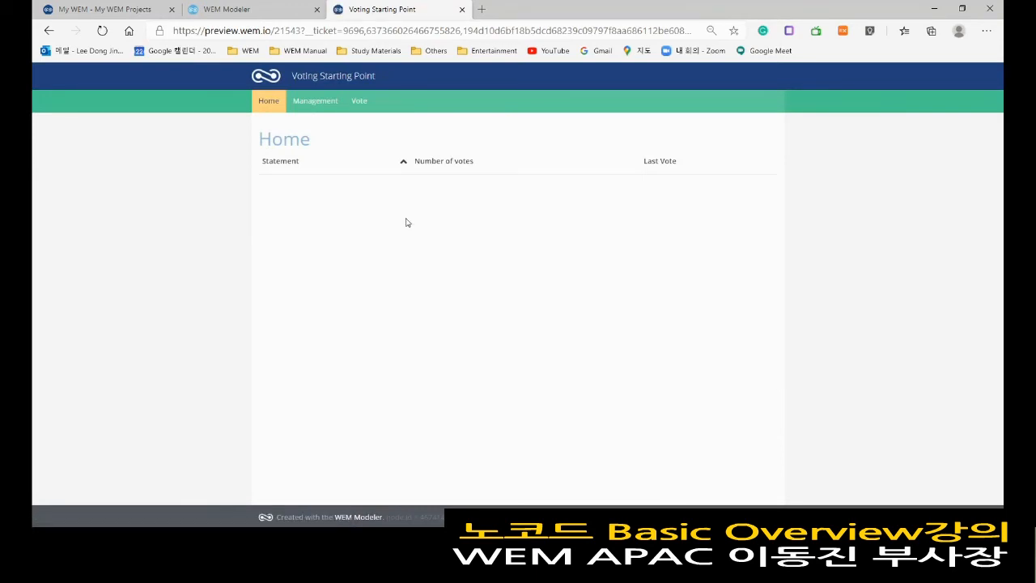
Step: Add and save the statement SEOUL on the Management page of the voting preview
{"action": "left_click", "coordinate": [316, 105]}
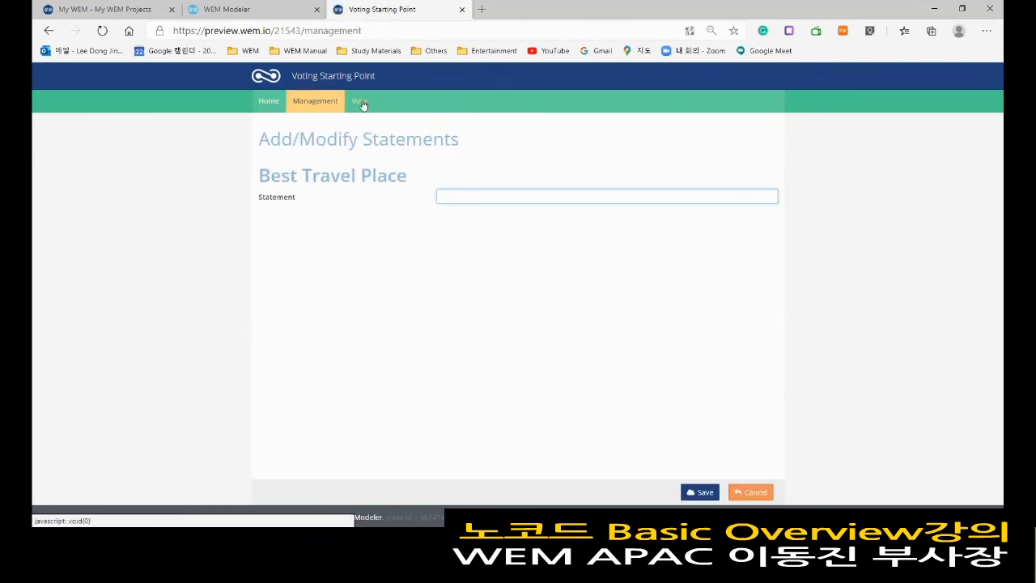
{"action": "left_click", "coordinate": [463, 190]}
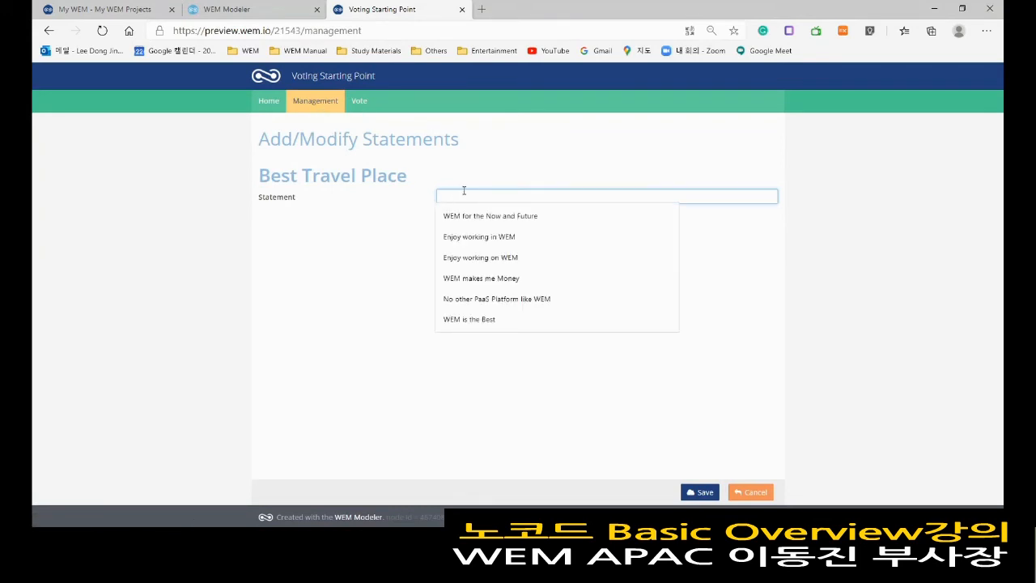
{"action": "type", "text": "SEOUL"}
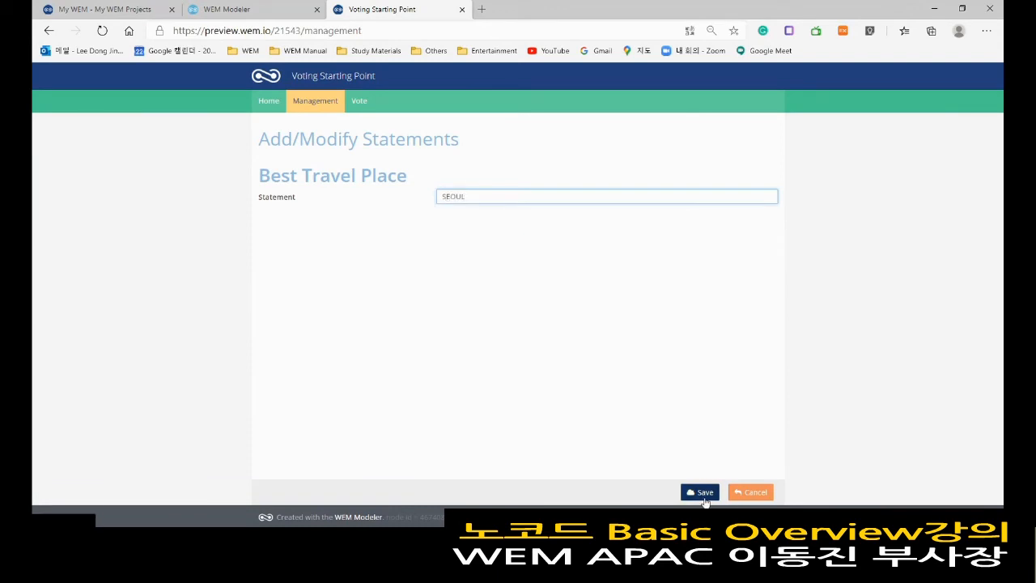
{"action": "left_click", "coordinate": [573, 289]}
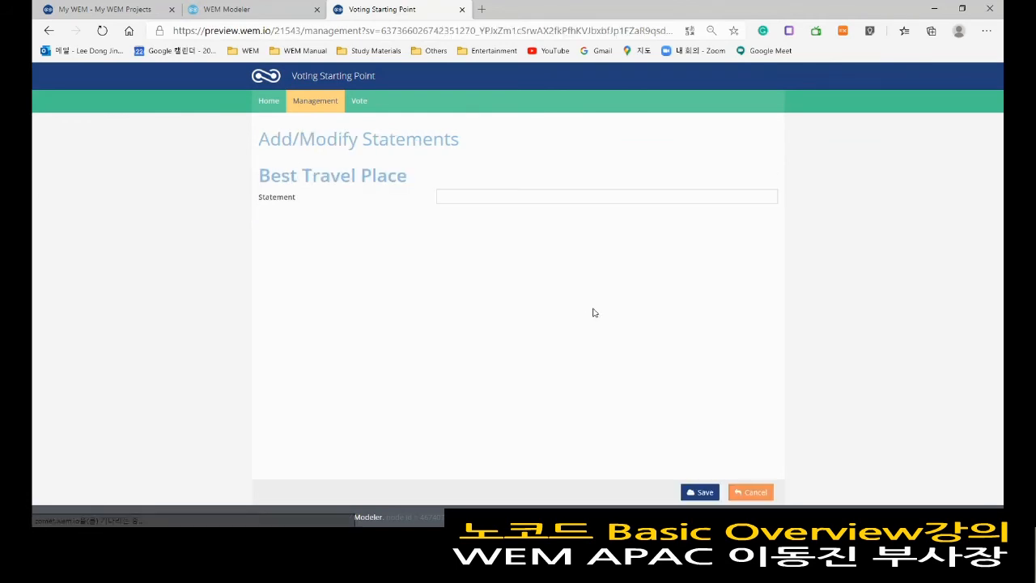
Step: Add and save a second Best Travel Place statement, Paris
{"action": "left_click", "coordinate": [500, 201]}
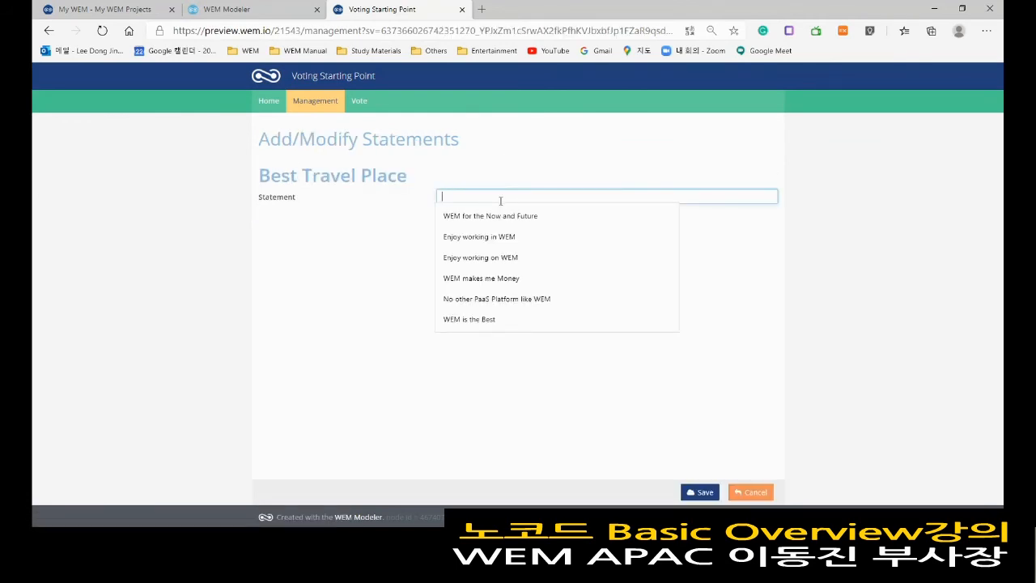
{"action": "type", "text": "Paris"}
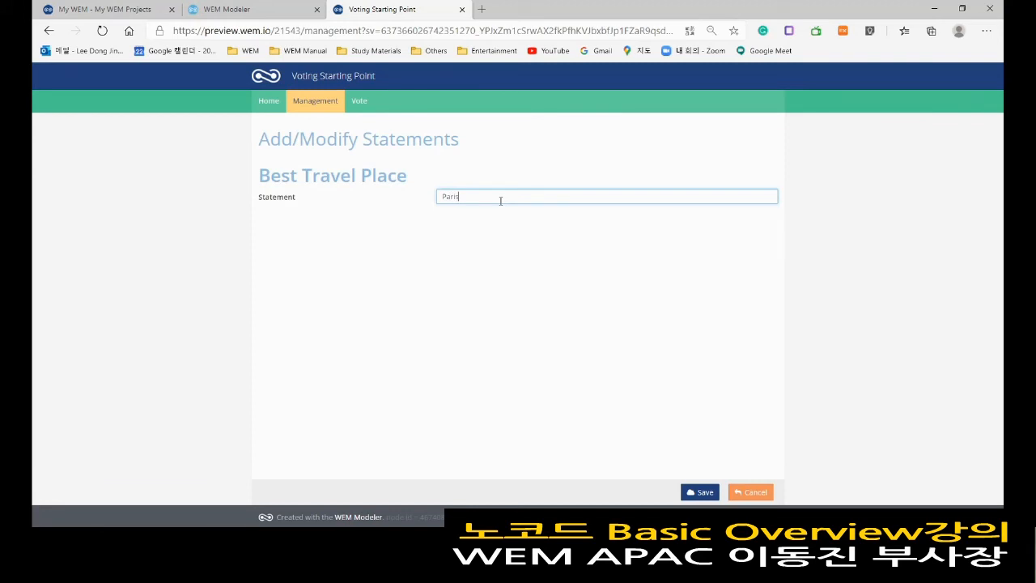
{"action": "left_click", "coordinate": [700, 493]}
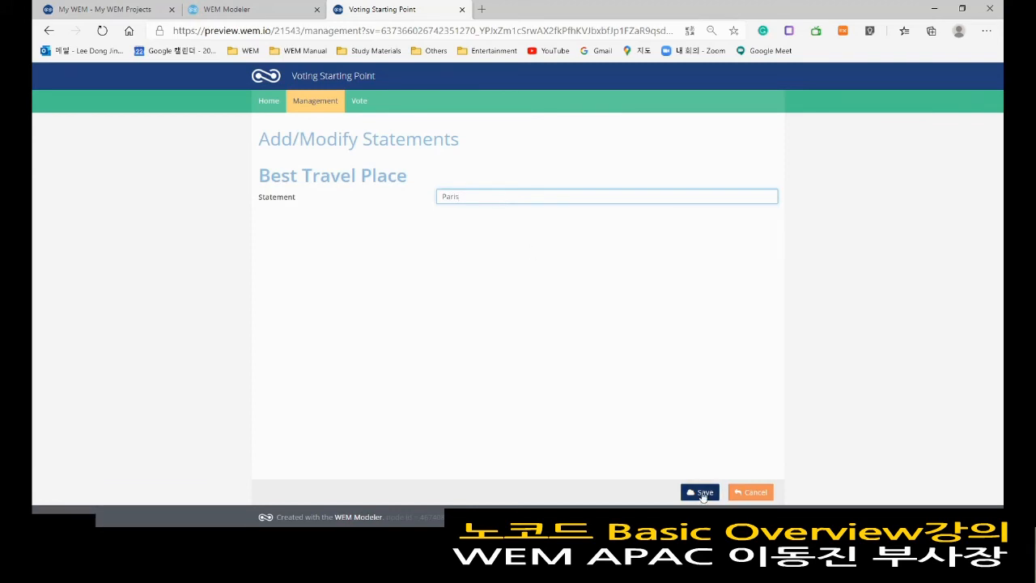
{"action": "left_click", "coordinate": [509, 242]}
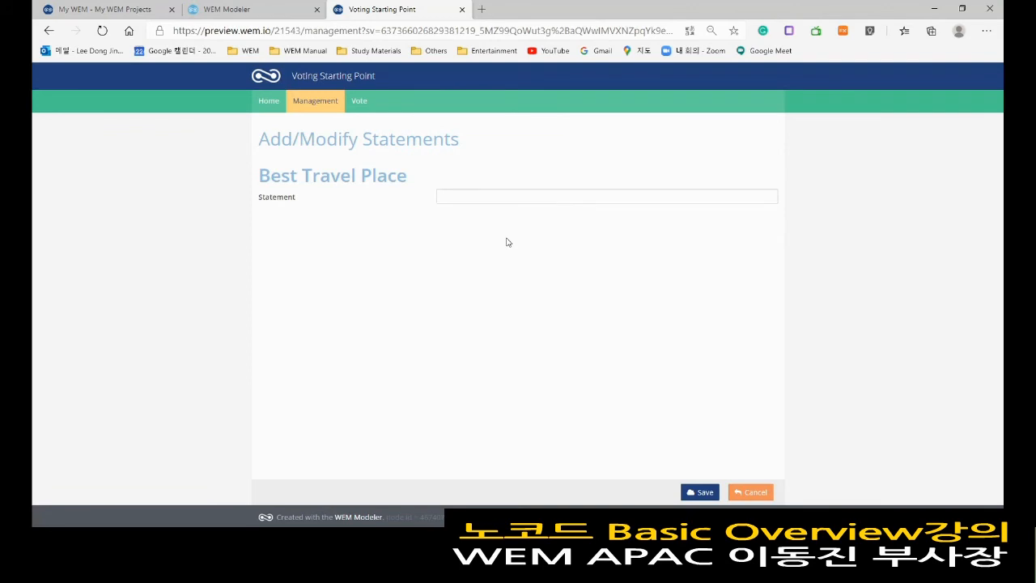
Step: Add and save a third Best Travel Place statement, Melbourne, and view the statement list on the Home page
{"action": "left_click", "coordinate": [500, 194]}
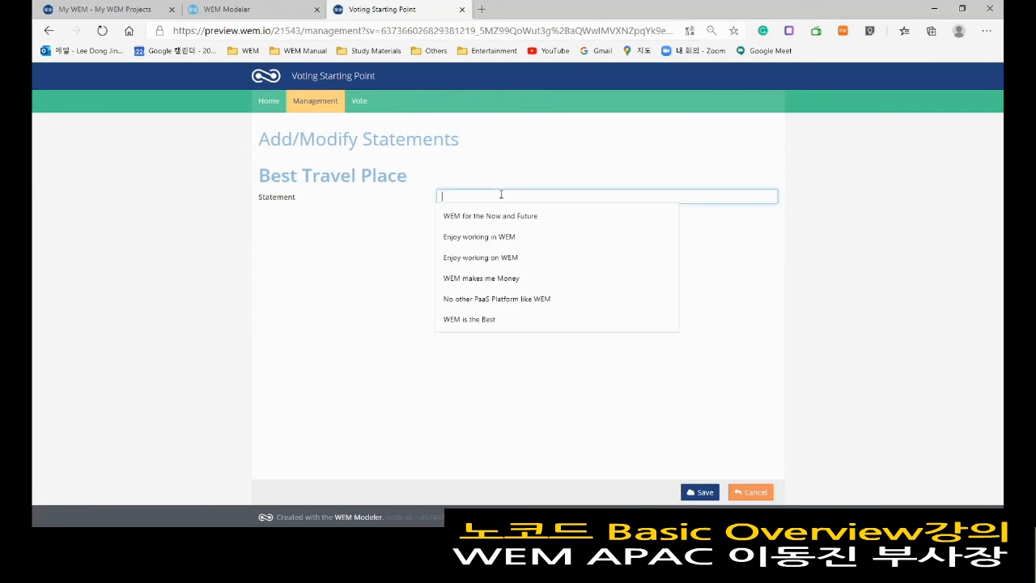
{"action": "type", "text": "Melbourne"}
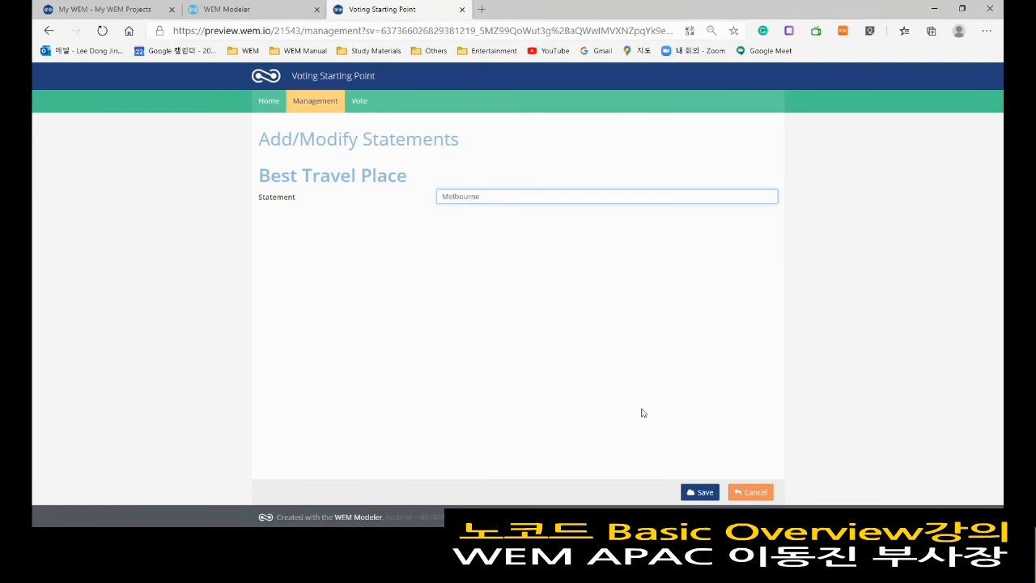
{"action": "left_click", "coordinate": [700, 492]}
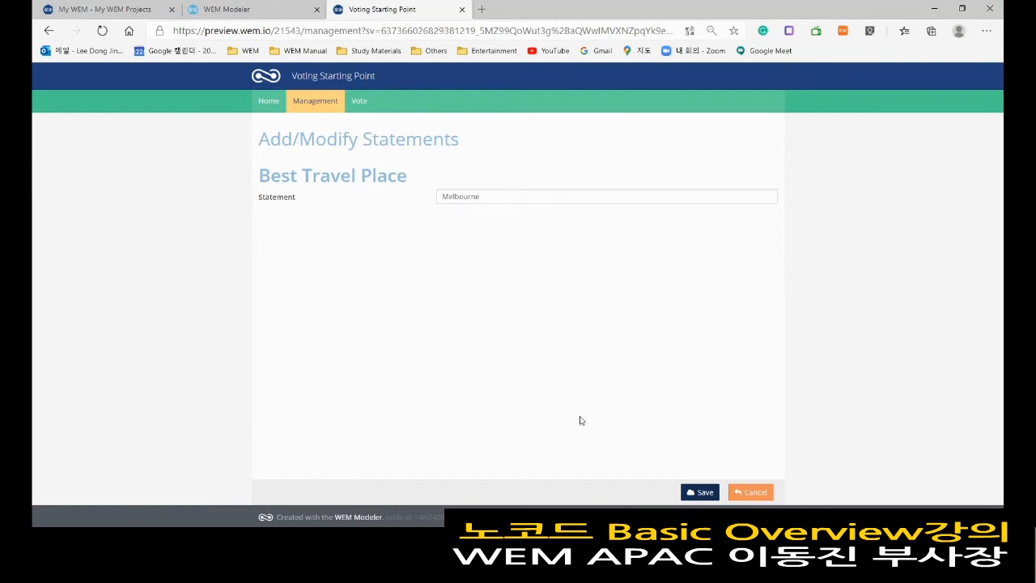
{"action": "left_click", "coordinate": [271, 110]}
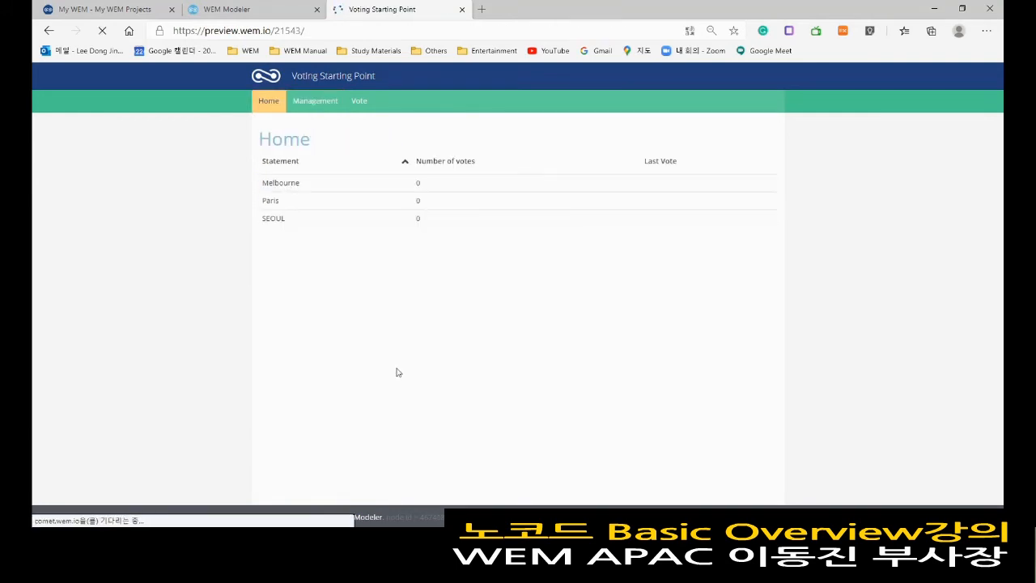
Step: Cast one vote for Paris and one for SEOUL on the Vote page, checking the Home page between the votes
{"action": "left_click", "coordinate": [361, 103]}
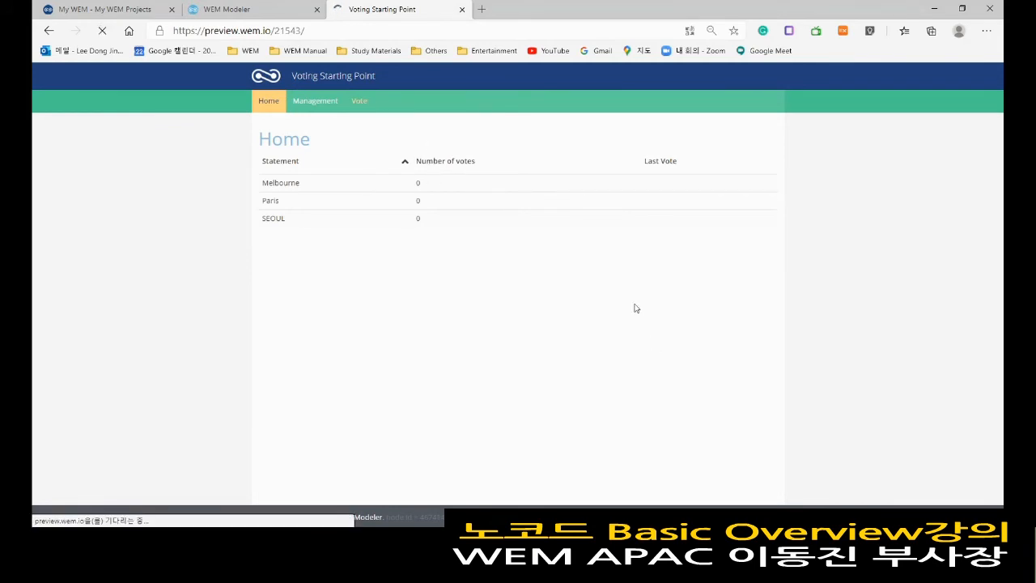
{"action": "left_click", "coordinate": [362, 104]}
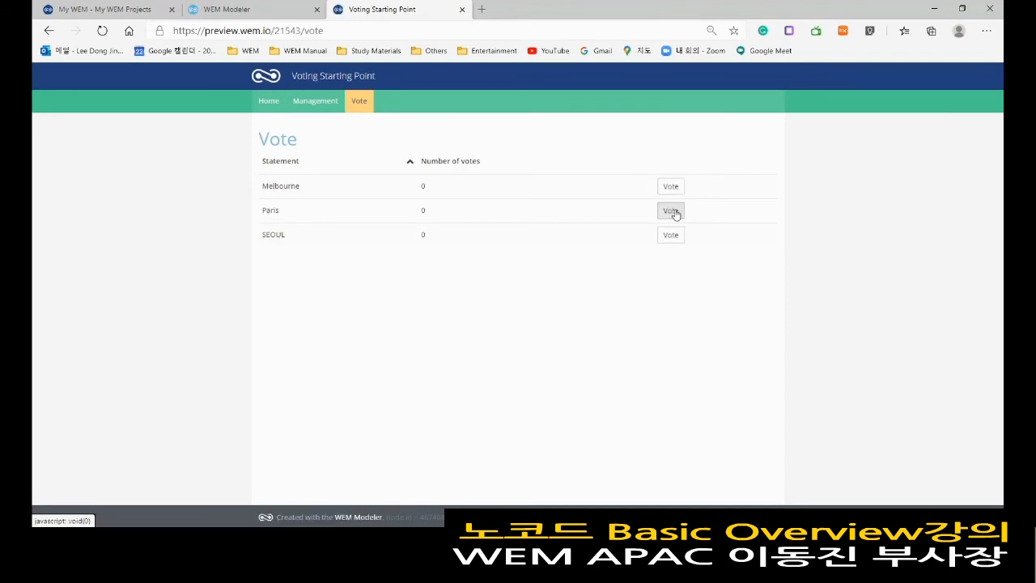
{"action": "left_click", "coordinate": [671, 211]}
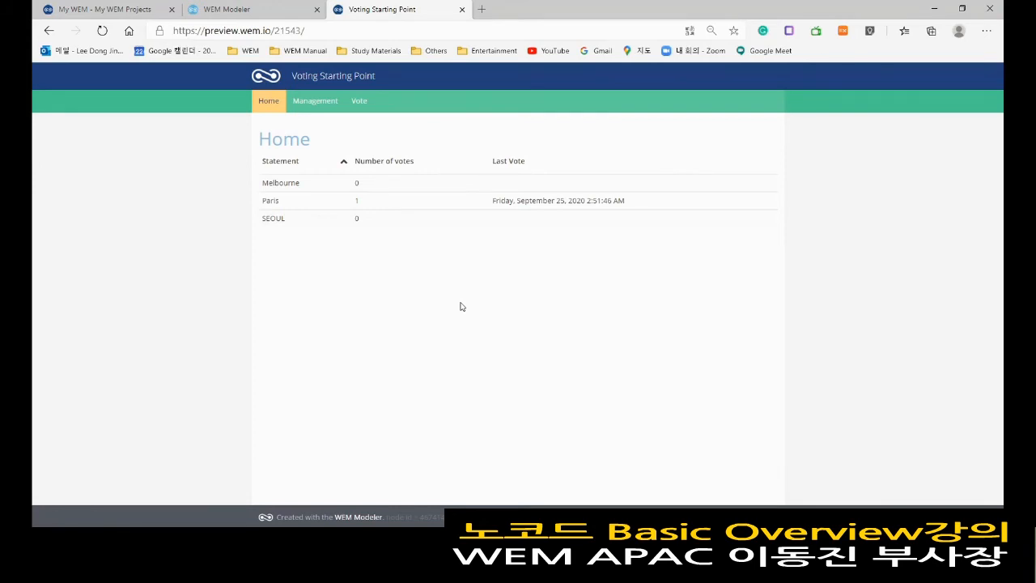
{"action": "left_click", "coordinate": [361, 103]}
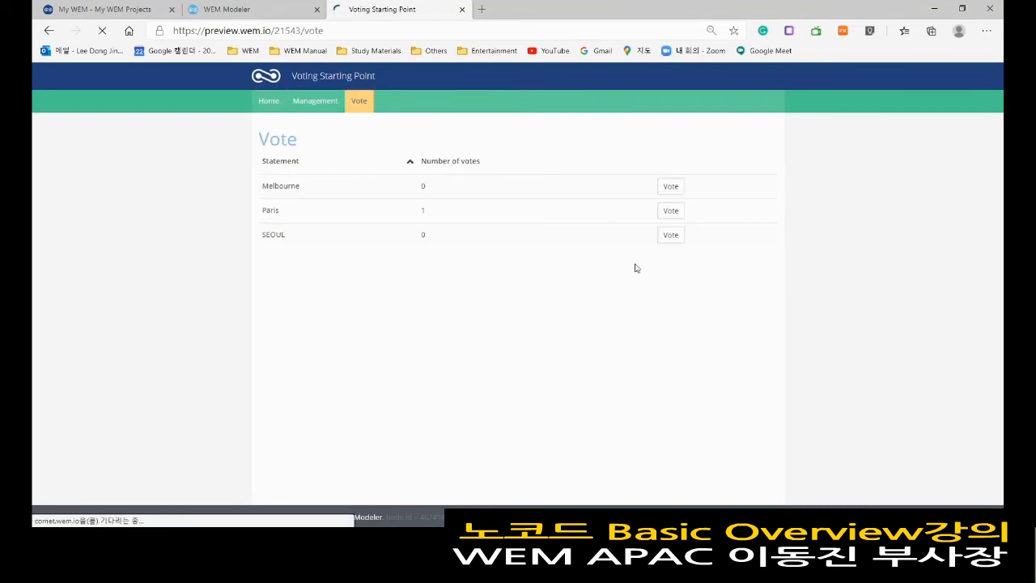
{"action": "left_click", "coordinate": [669, 235]}
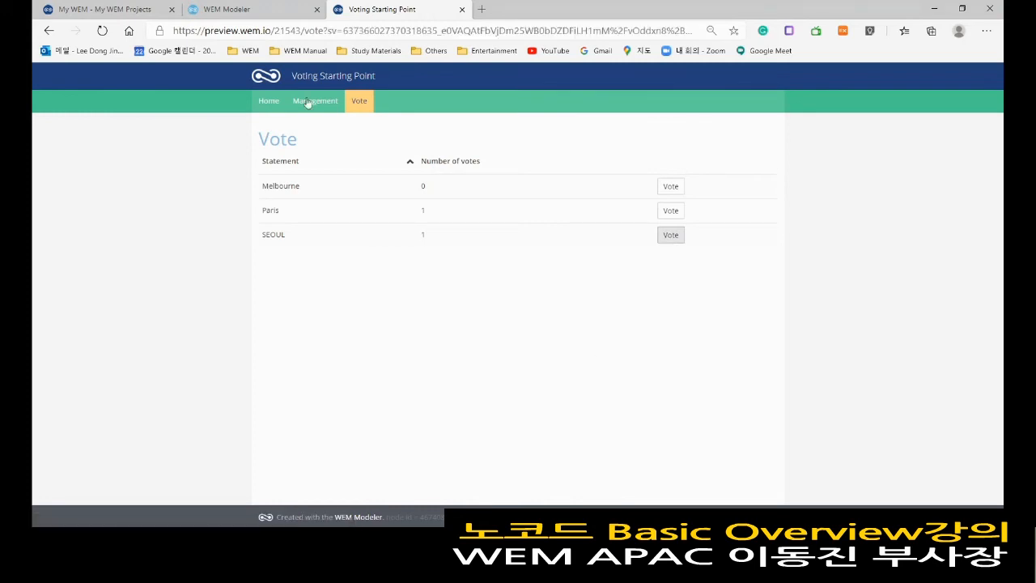
Step: Cast two votes for Melbourne on the Vote page, checking the Home page before and after voting
{"action": "left_click", "coordinate": [268, 102]}
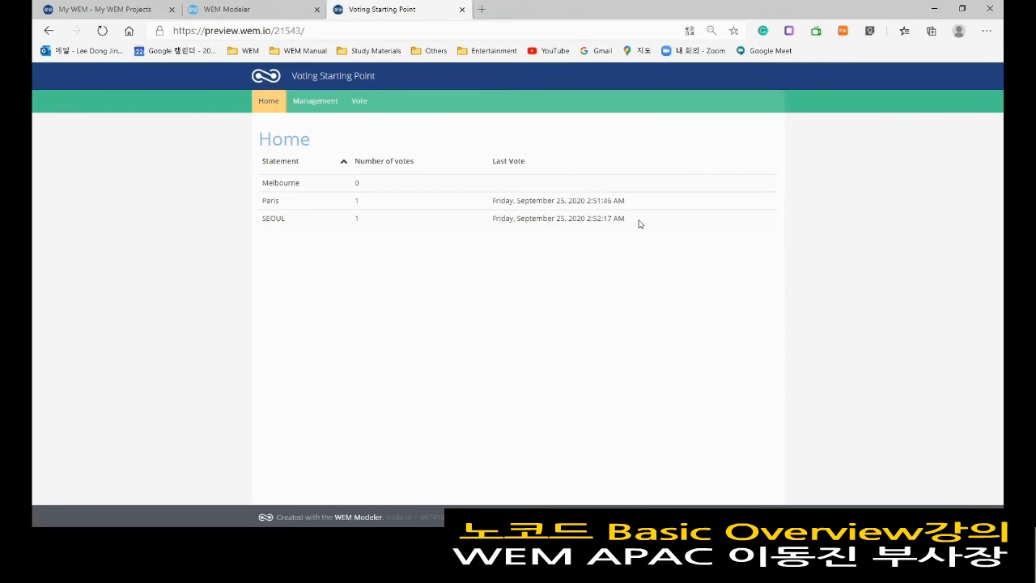
{"action": "left_click", "coordinate": [358, 100]}
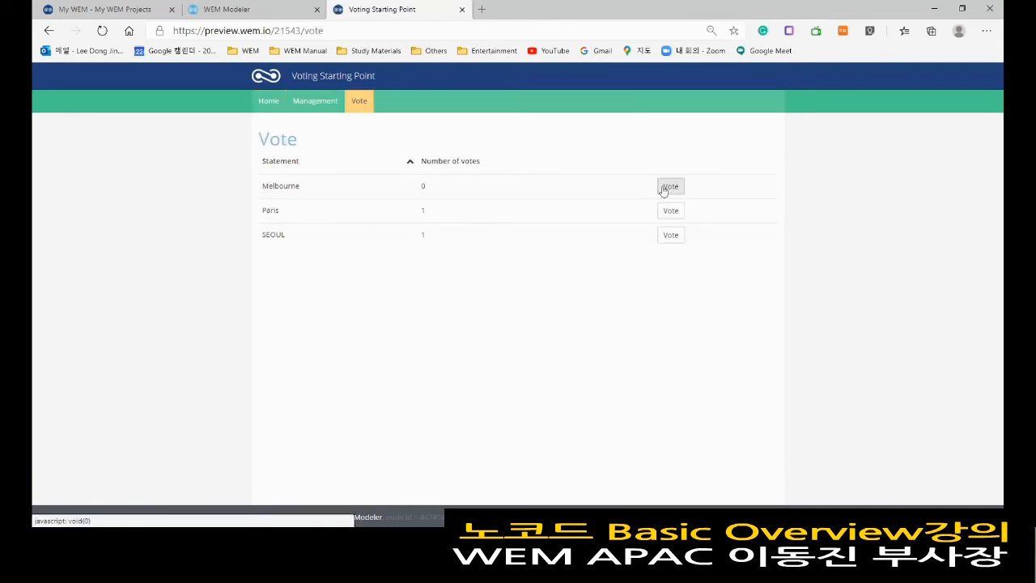
{"action": "left_click", "coordinate": [663, 187]}
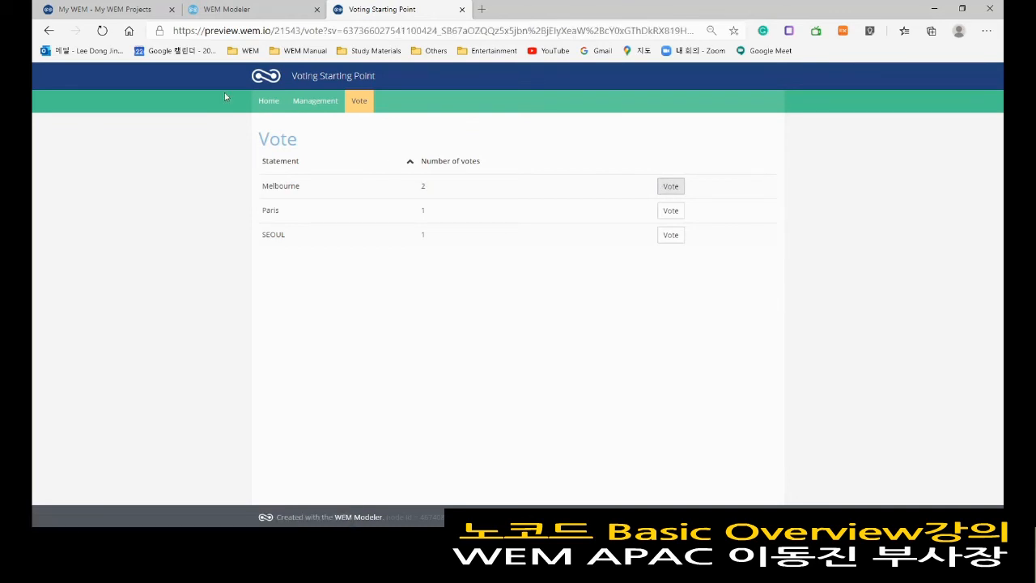
{"action": "left_click", "coordinate": [270, 101]}
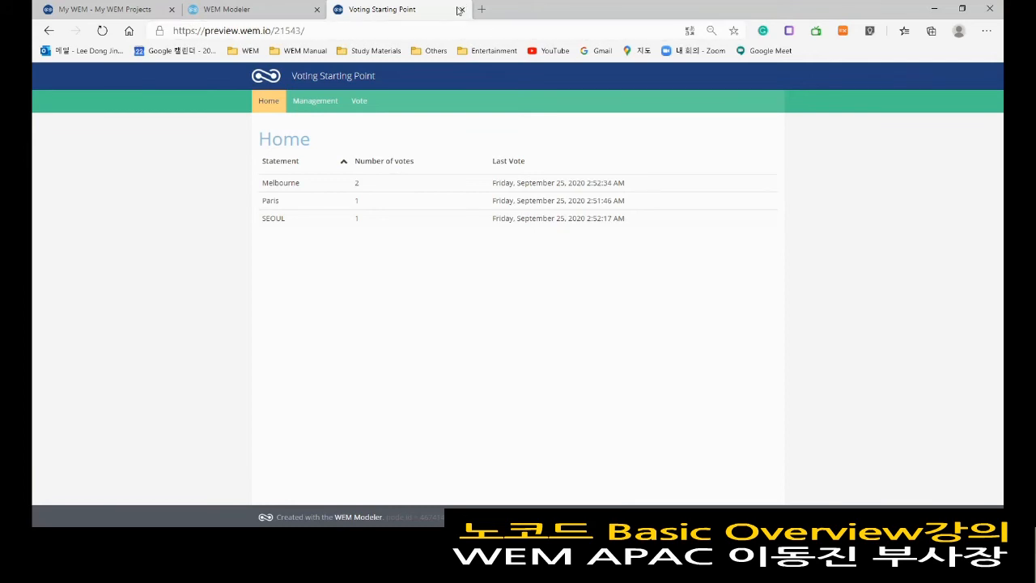
Step: Cast one more vote for Melbourne on the Vote page and return to the Home page to check the tally
{"action": "left_click", "coordinate": [277, 13]}
{"action": "left_click", "coordinate": [420, 9]}
{"action": "left_click", "coordinate": [359, 101]}
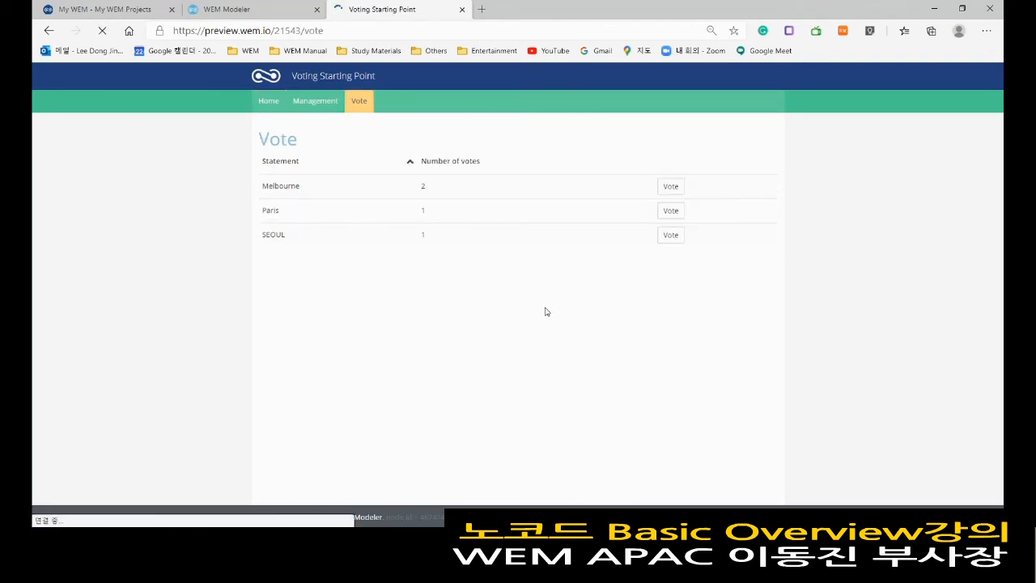
{"action": "left_click", "coordinate": [671, 192]}
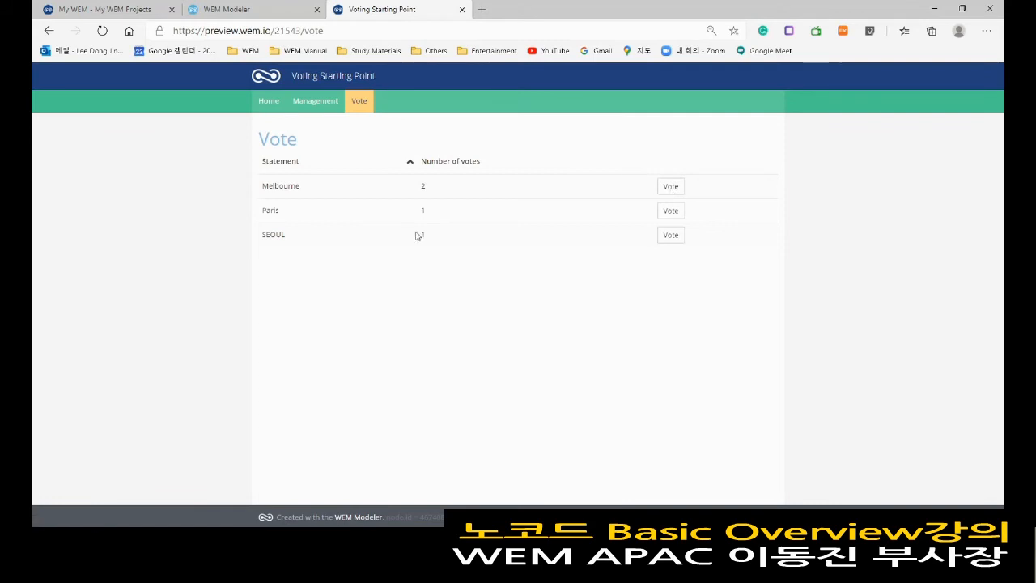
{"action": "left_click", "coordinate": [276, 106]}
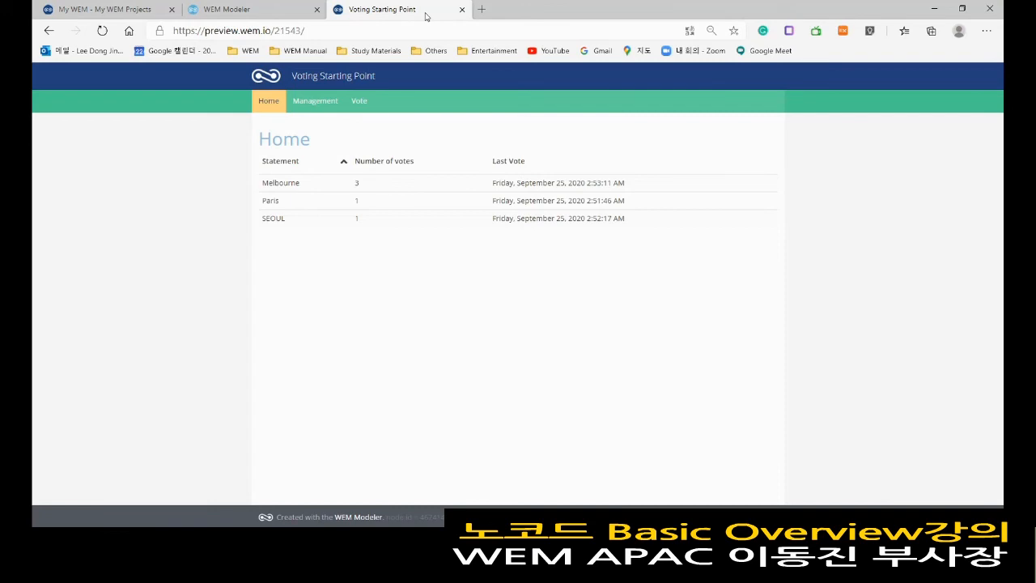
Step: Open the Basic Chat System project in the Modeler, preview it, view its Chat page and close the preview
{"action": "left_click", "coordinate": [255, 9]}
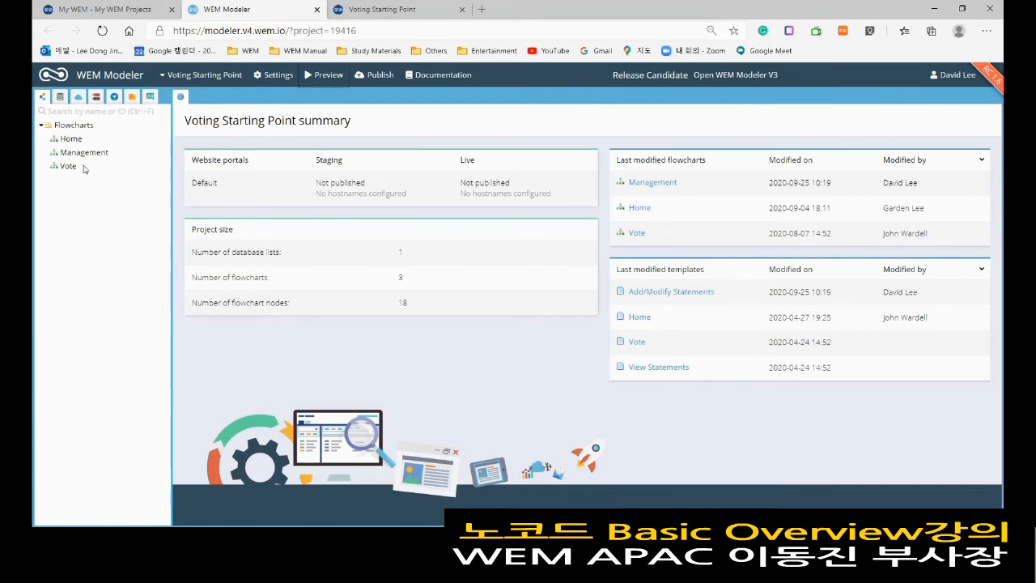
{"action": "left_click", "coordinate": [202, 78]}
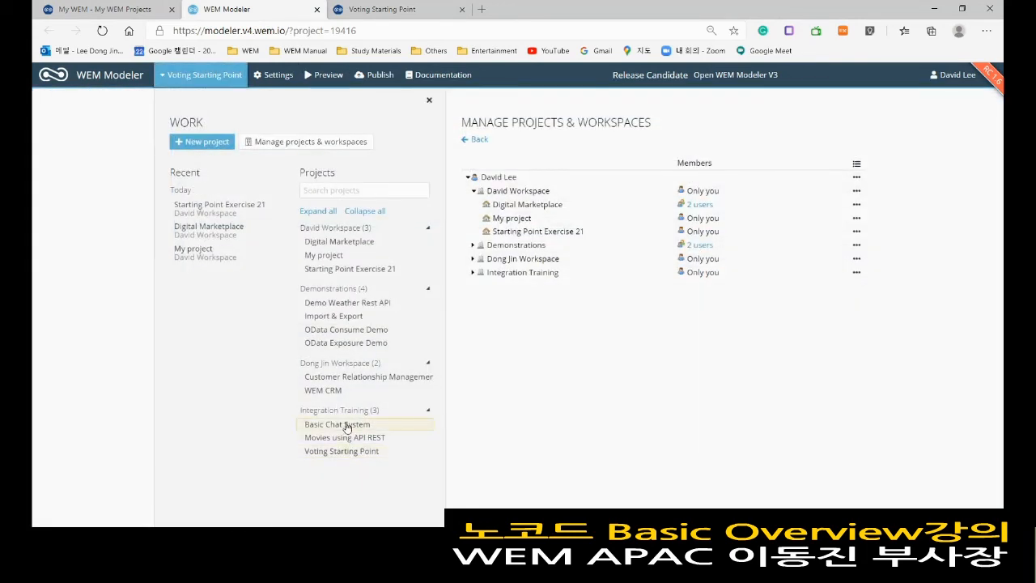
{"action": "left_click", "coordinate": [347, 425]}
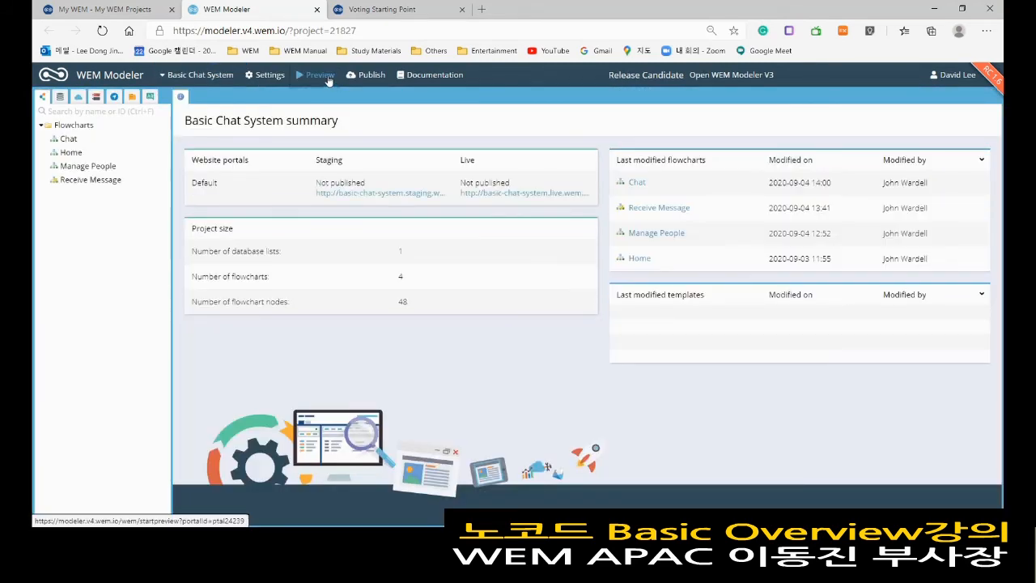
{"action": "left_click", "coordinate": [328, 77]}
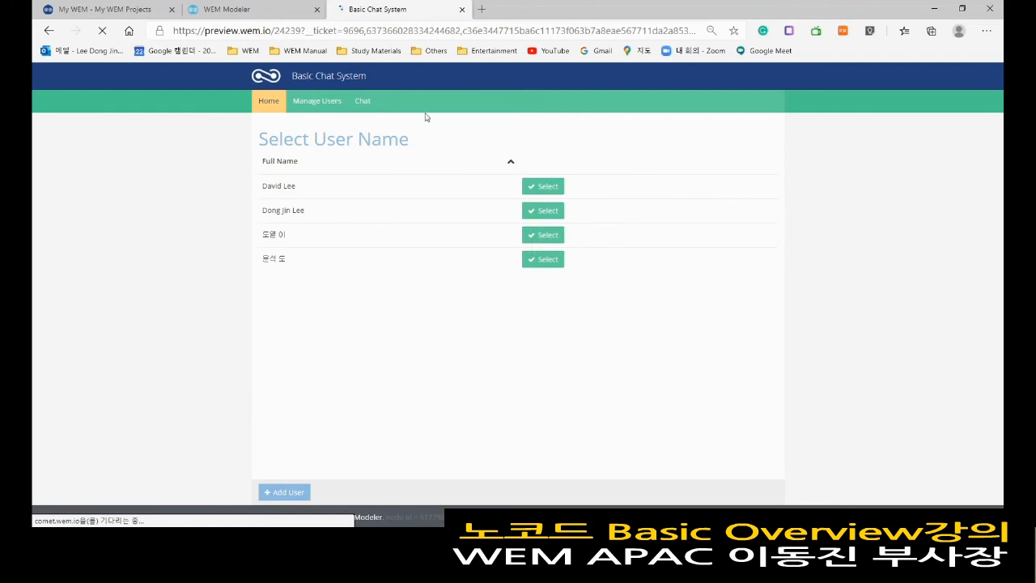
{"action": "left_click", "coordinate": [362, 101]}
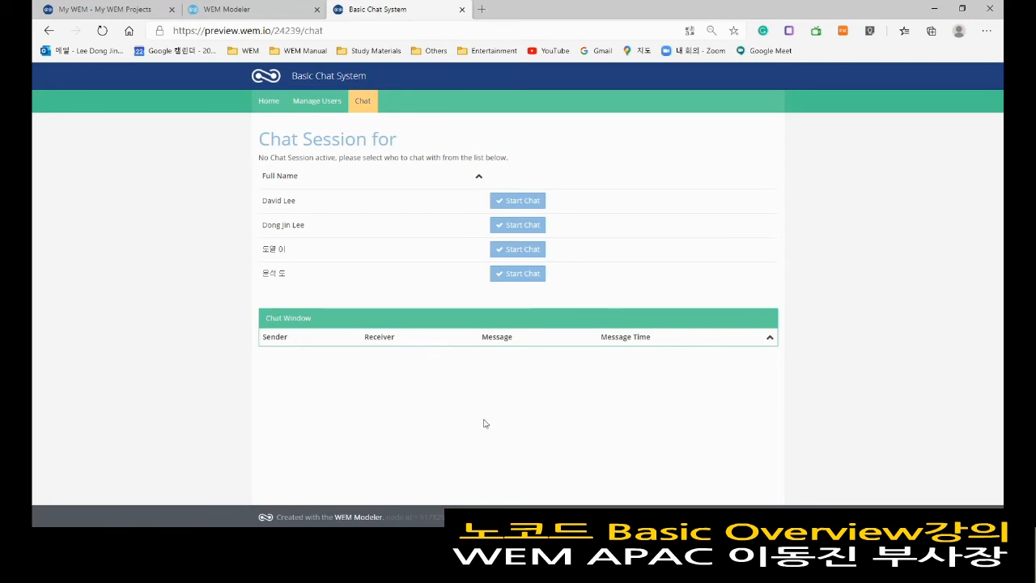
{"action": "left_click", "coordinate": [461, 10]}
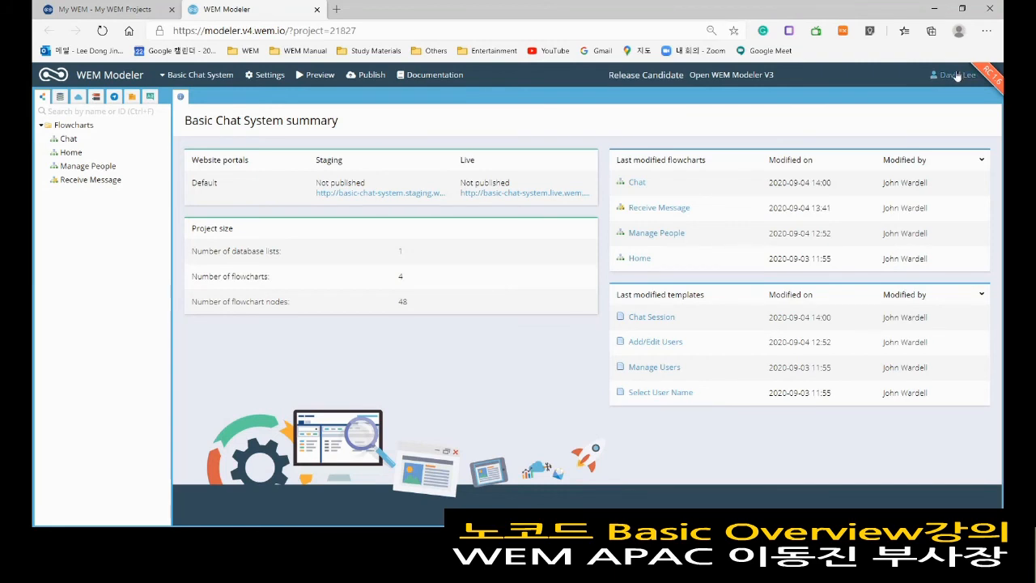
Step: Close the Modeler, log out of My WEM and log in with the other saved account's email and password
{"action": "left_click", "coordinate": [317, 12]}
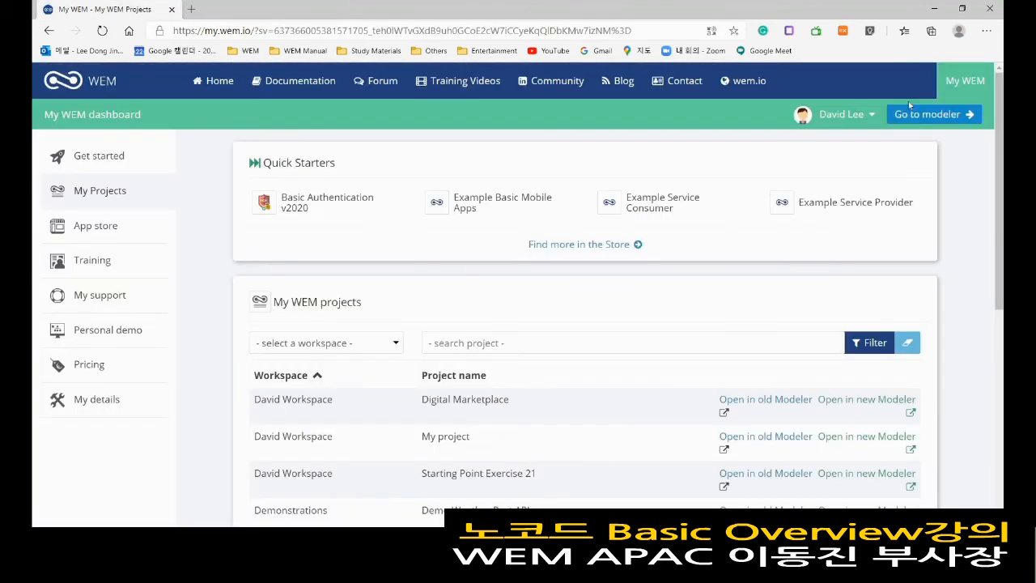
{"action": "left_click", "coordinate": [871, 118]}
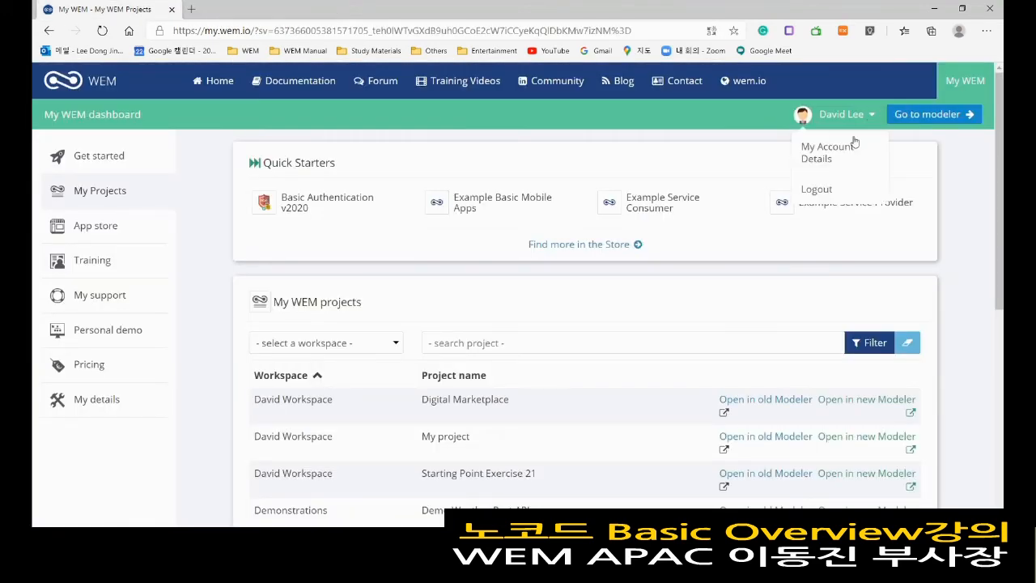
{"action": "left_click", "coordinate": [823, 190]}
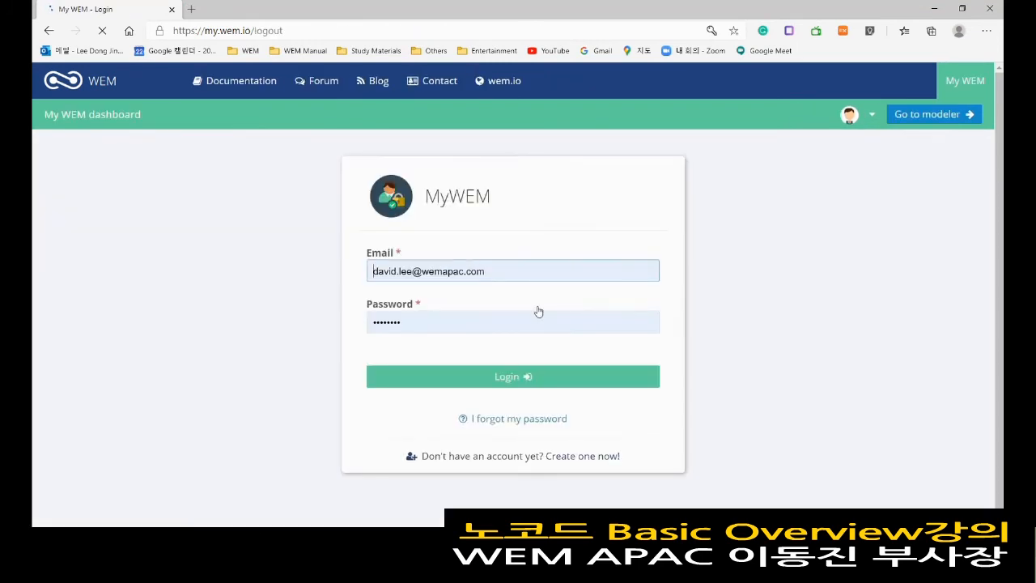
{"action": "left_click", "coordinate": [518, 278]}
{"action": "left_click", "coordinate": [492, 313]}
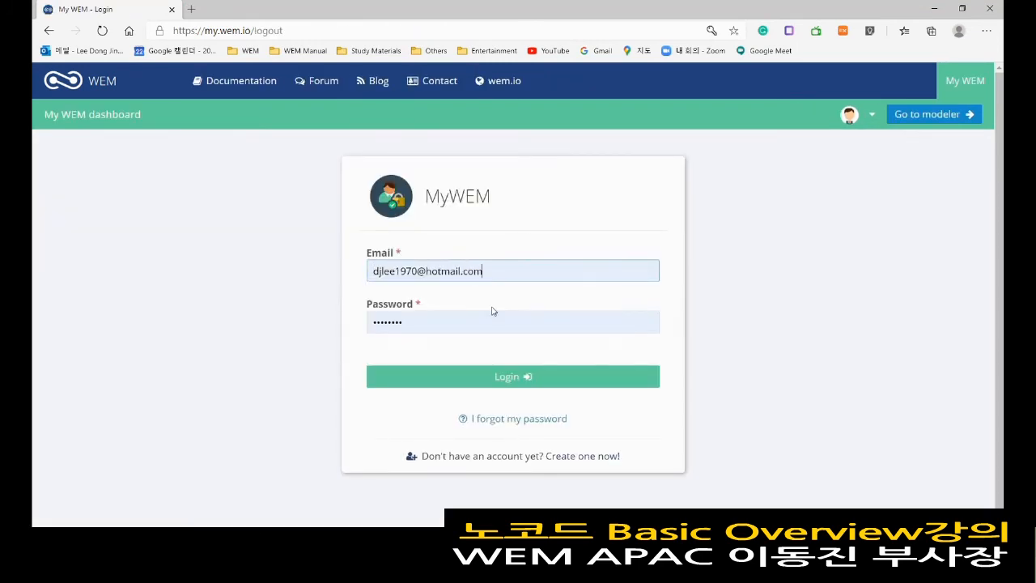
{"action": "left_click", "coordinate": [507, 375]}
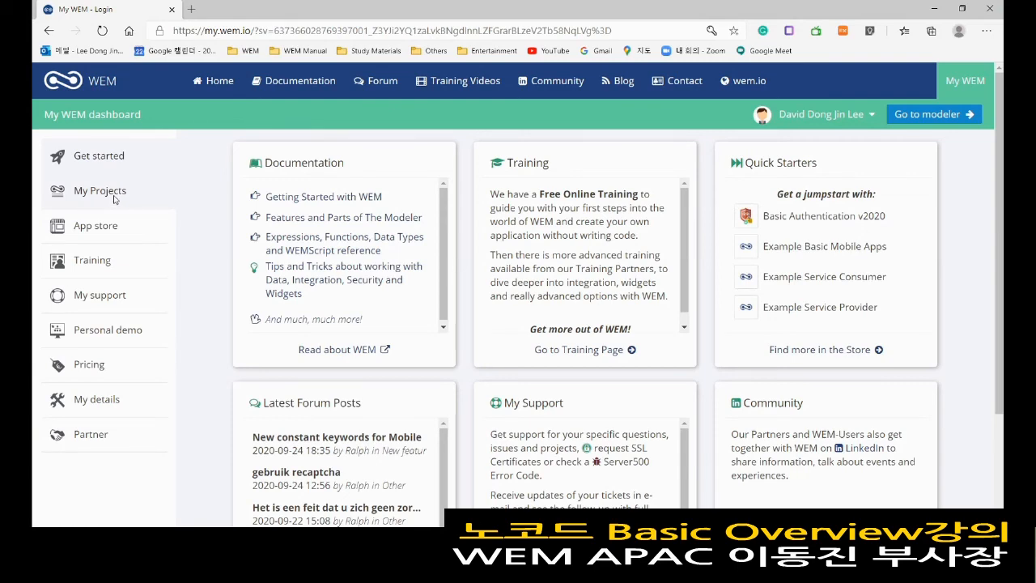
Step: View this account's projects in My Projects and filter them to the WEM APAC DEMO workspace
{"action": "left_click", "coordinate": [114, 199]}
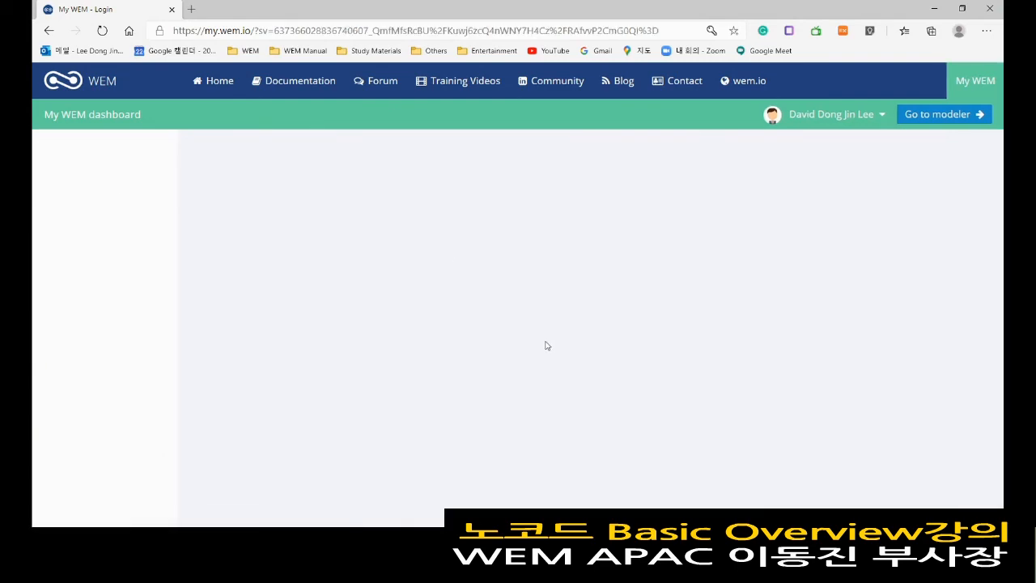
{"action": "scroll", "coordinate": [554, 329], "scroll_direction": "down", "scroll_amount": 2}
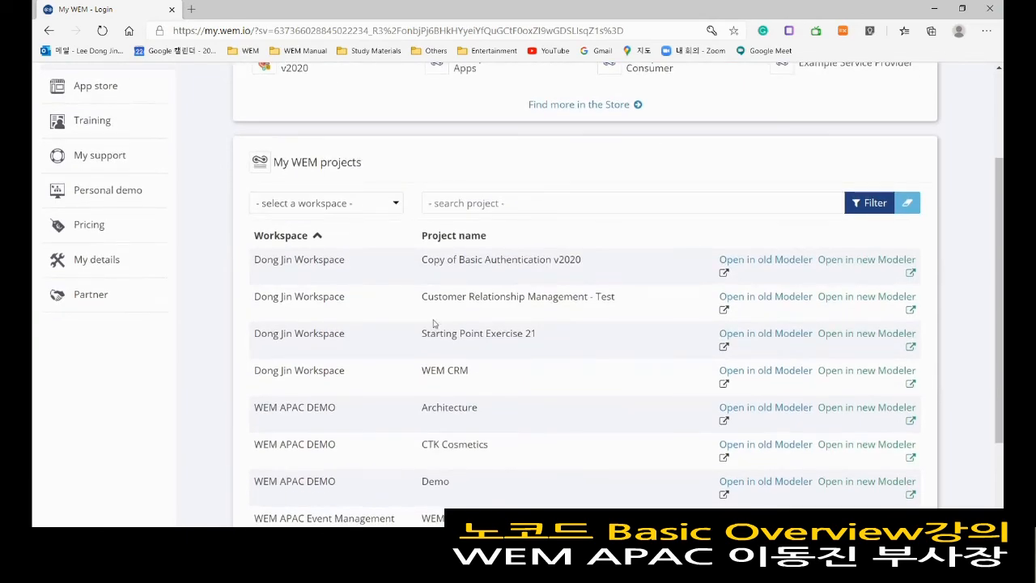
{"action": "scroll", "coordinate": [464, 330], "scroll_direction": "up", "scroll_amount": 2}
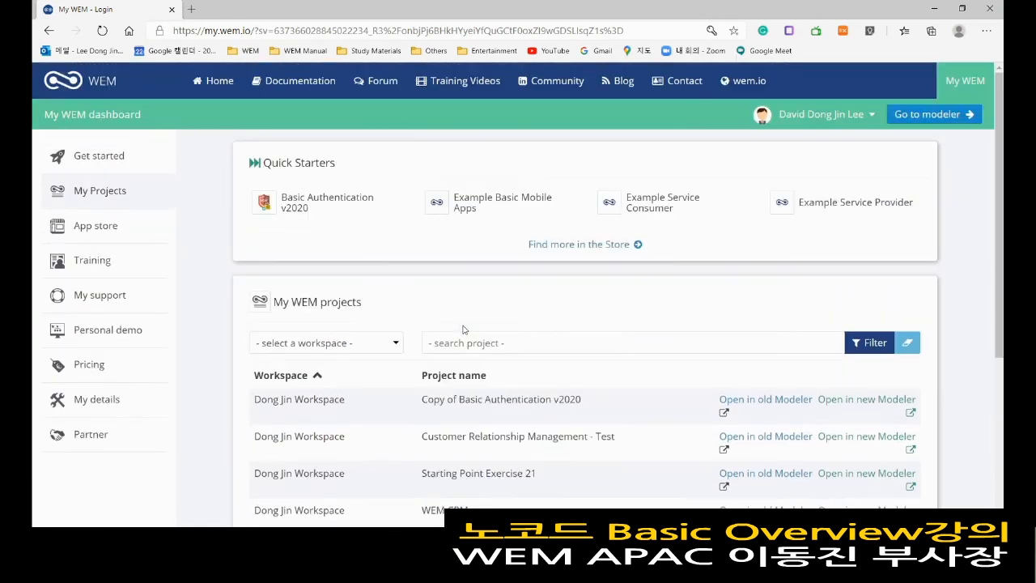
{"action": "left_click", "coordinate": [131, 196]}
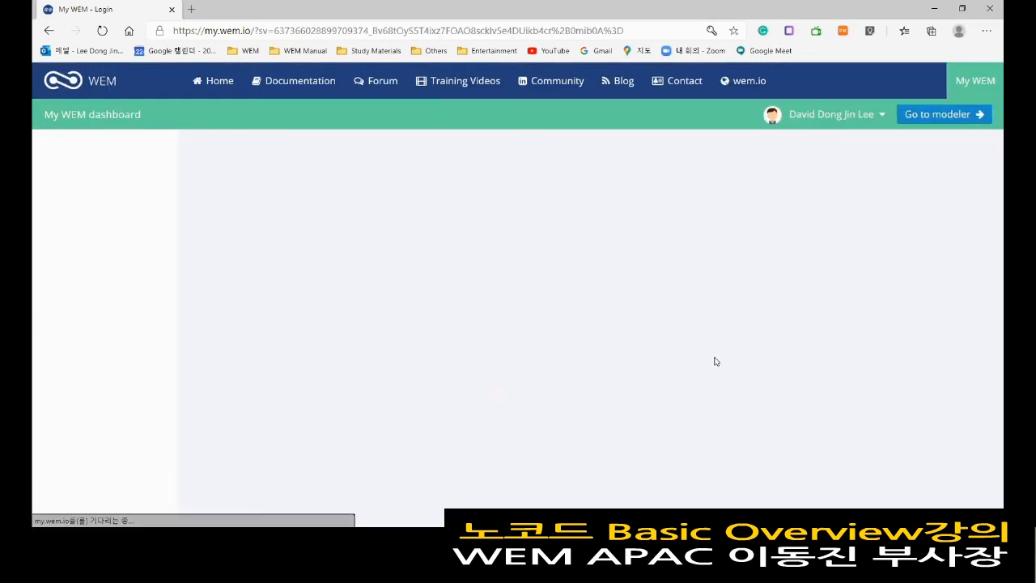
{"action": "scroll", "coordinate": [714, 360], "scroll_direction": "down", "scroll_amount": 3}
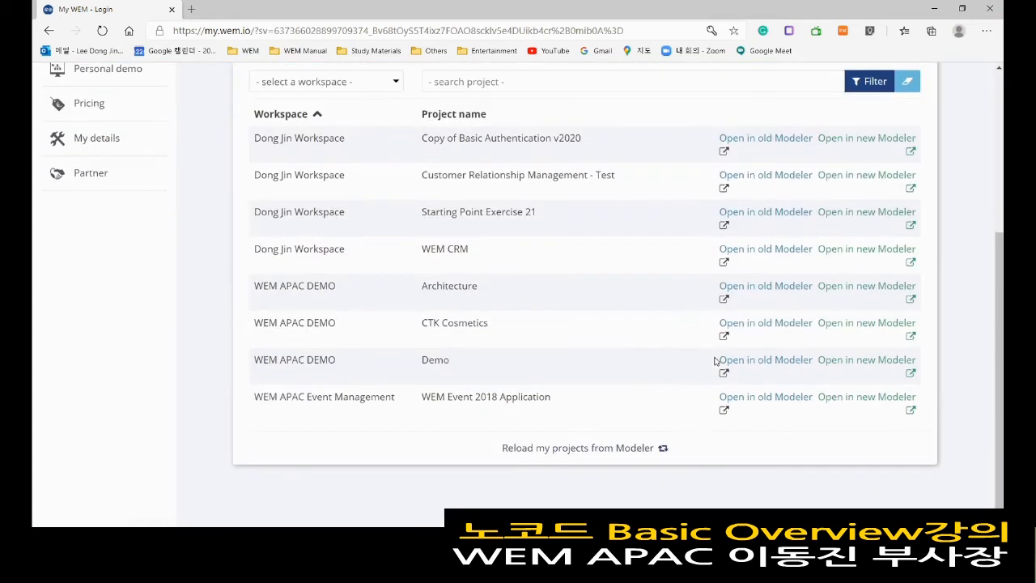
{"action": "left_click", "coordinate": [400, 84]}
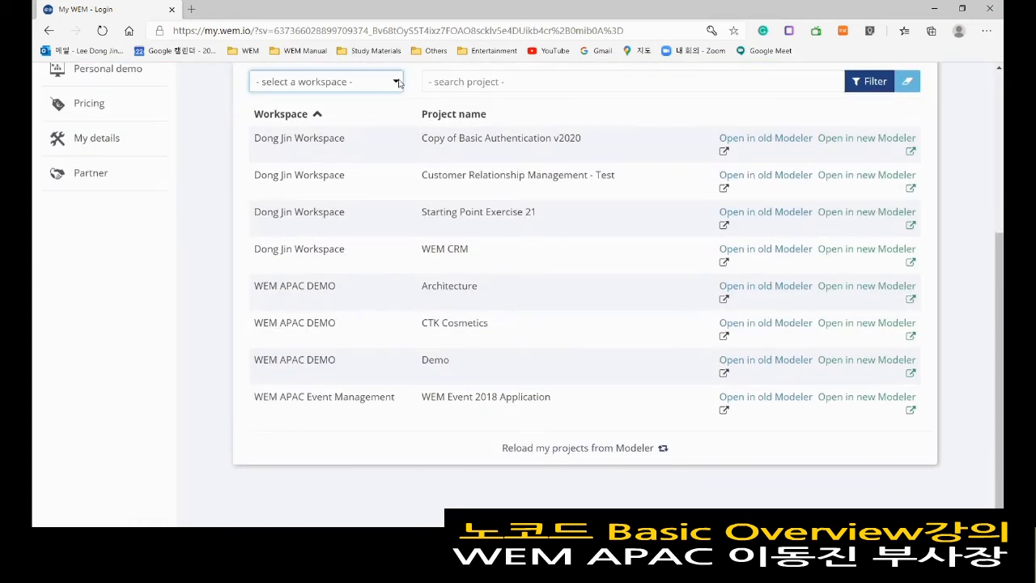
{"action": "left_click", "coordinate": [338, 143]}
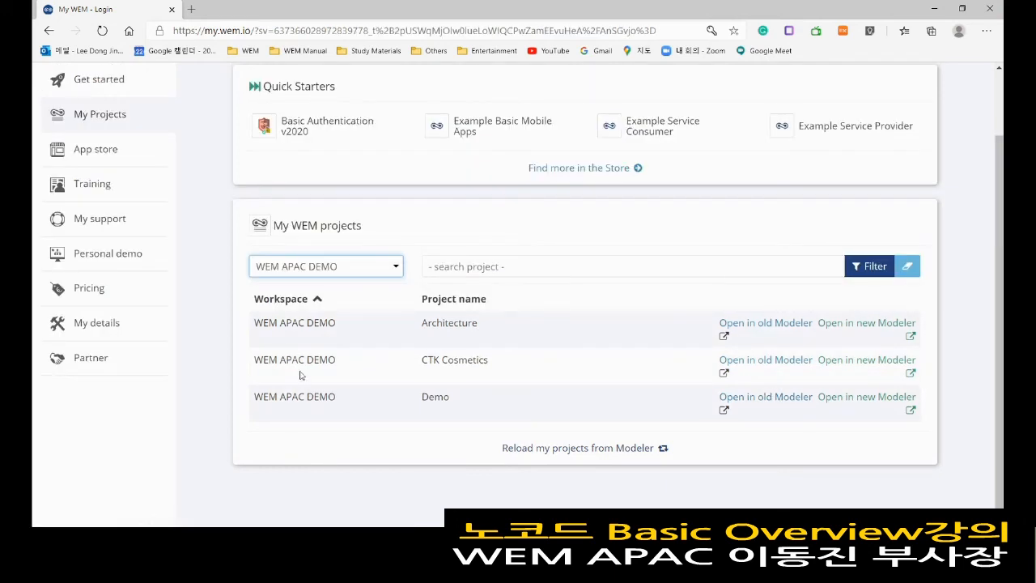
Step: Open the Architecture project in the new Modeler, log out there and sign in with the other saved account's email and password
{"action": "left_click", "coordinate": [844, 328]}
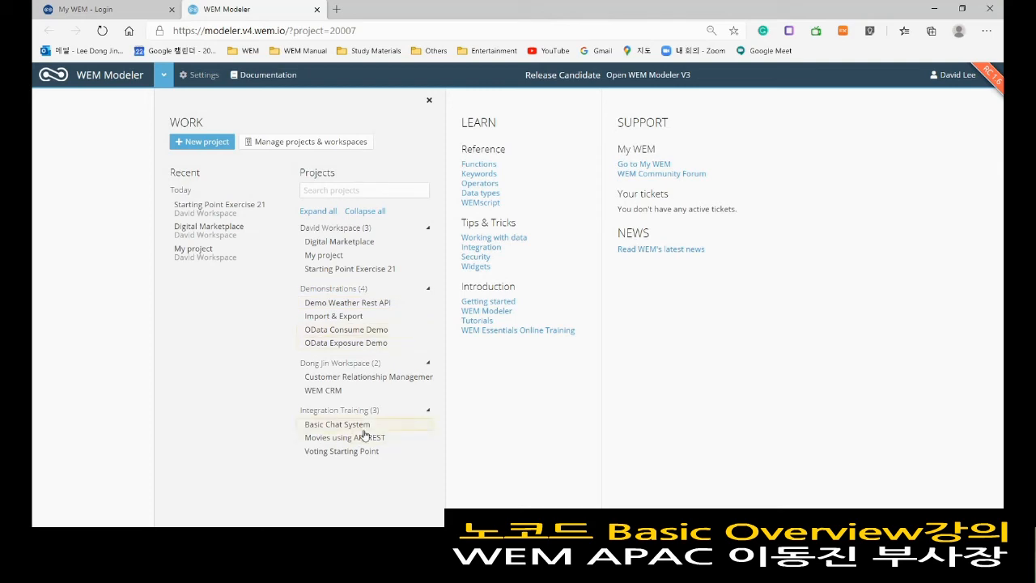
{"action": "left_click", "coordinate": [950, 81]}
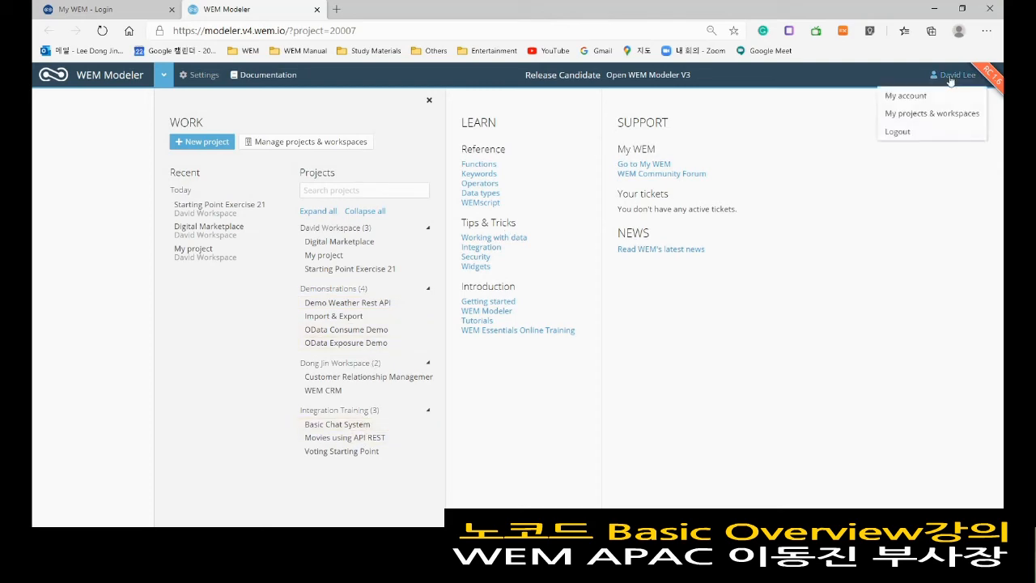
{"action": "left_click", "coordinate": [893, 133]}
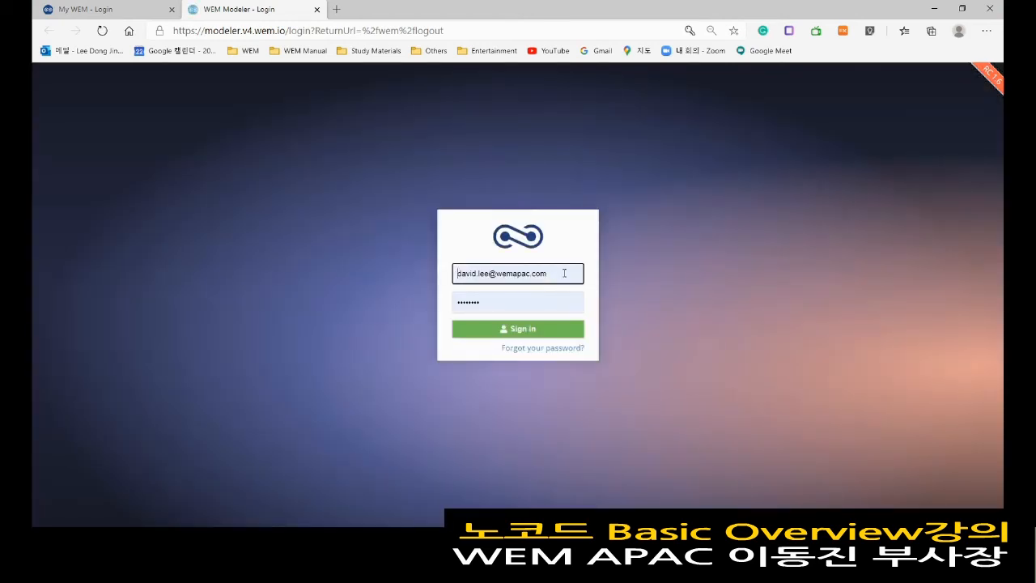
{"action": "left_click", "coordinate": [564, 273]}
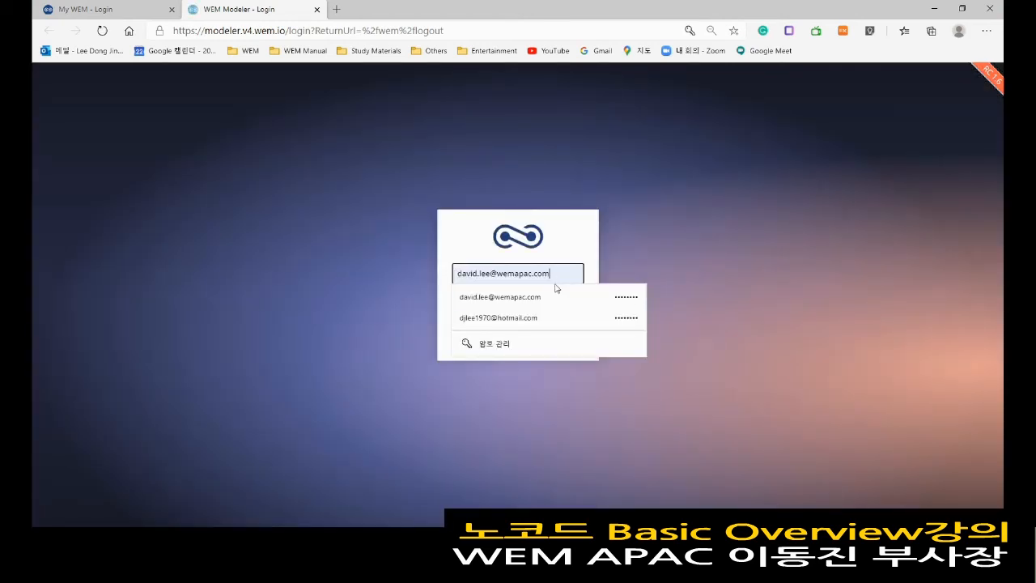
{"action": "left_click", "coordinate": [522, 315]}
{"action": "left_click", "coordinate": [519, 329]}
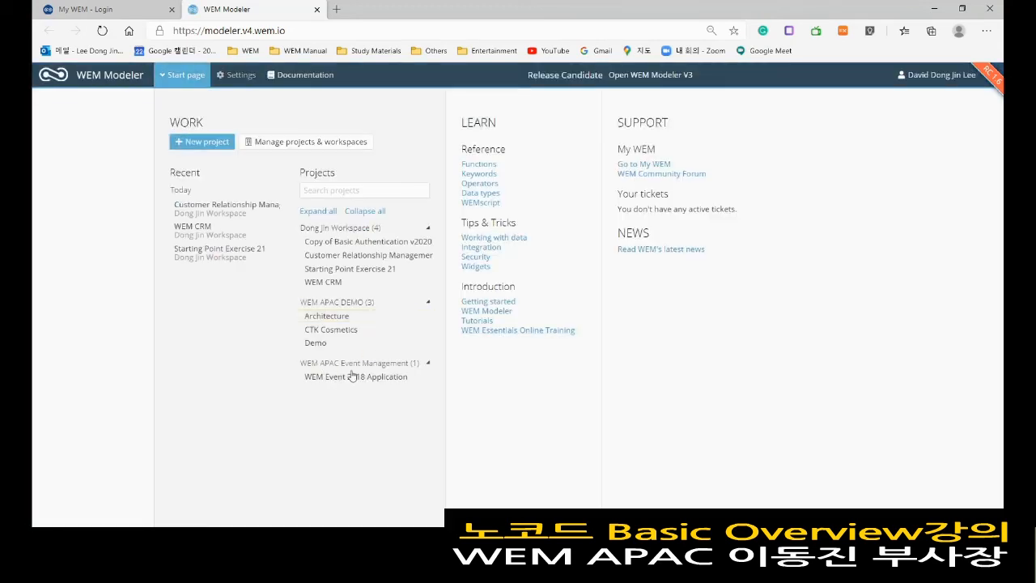
Step: Open the Architecture project, preview its website, and open the project settings back in the Modeler
{"action": "left_click", "coordinate": [335, 317]}
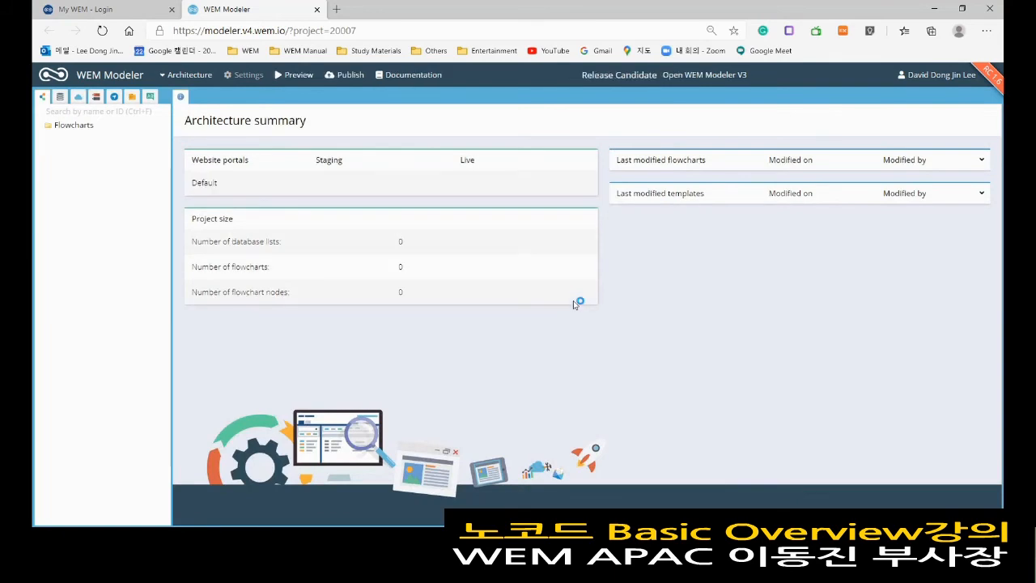
{"action": "left_click", "coordinate": [294, 77]}
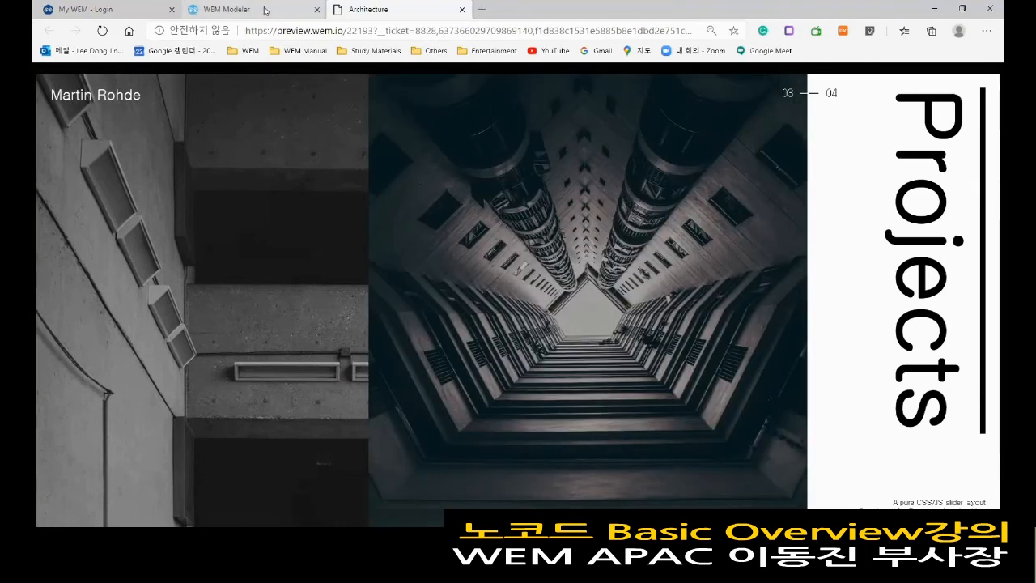
{"action": "left_click", "coordinate": [259, 10]}
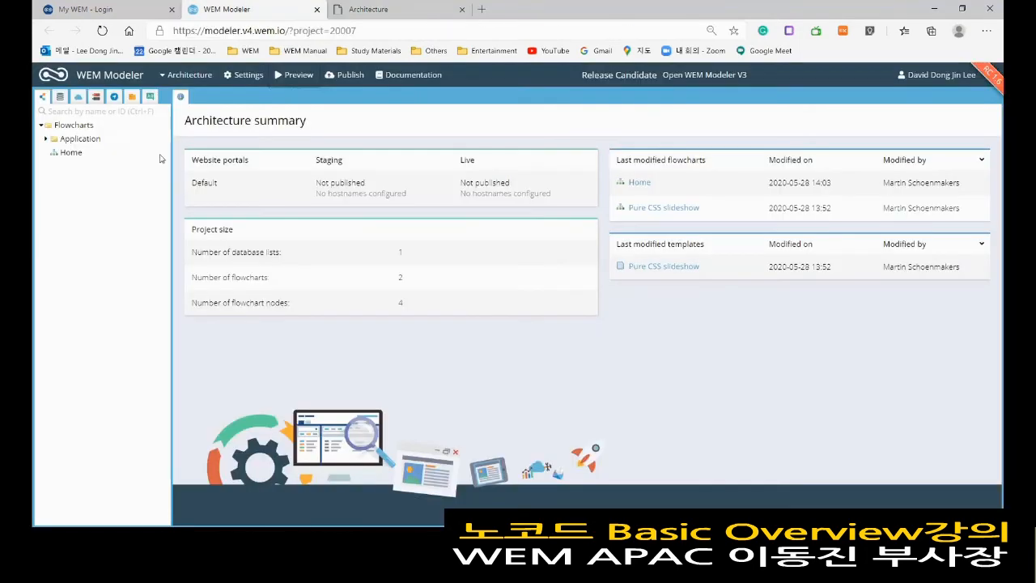
{"action": "left_click", "coordinate": [191, 75]}
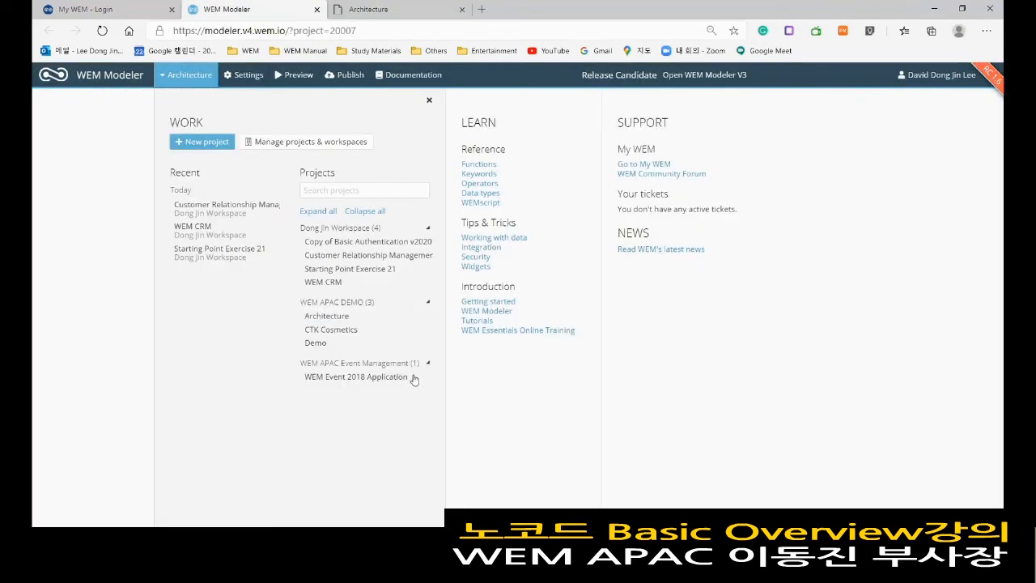
{"action": "left_click", "coordinate": [245, 81]}
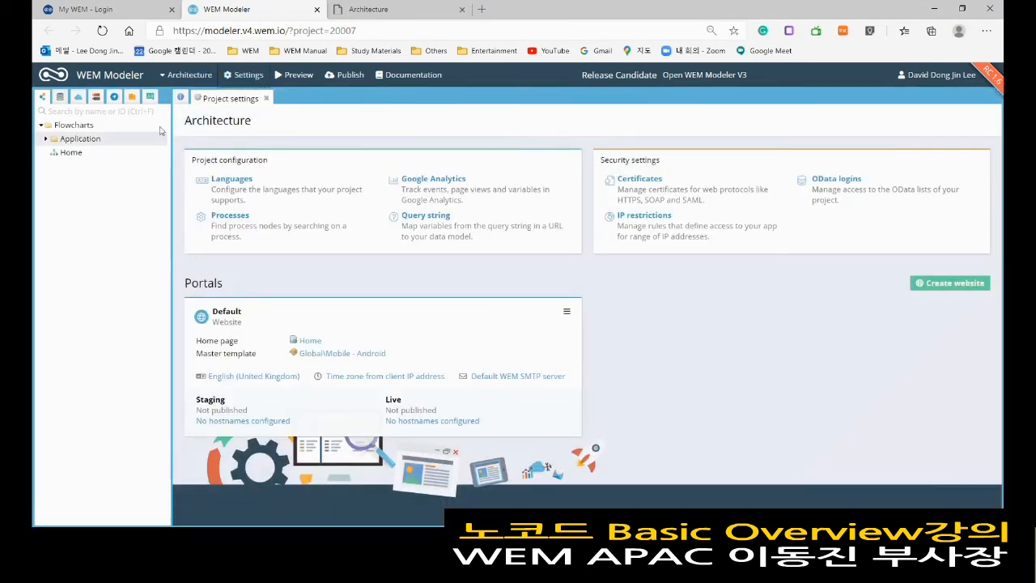
Step: Open the Home flowchart, drill into its Pure CSS slideshow sub-flowchart, and open the template of the interaction node there
{"action": "left_click", "coordinate": [71, 152]}
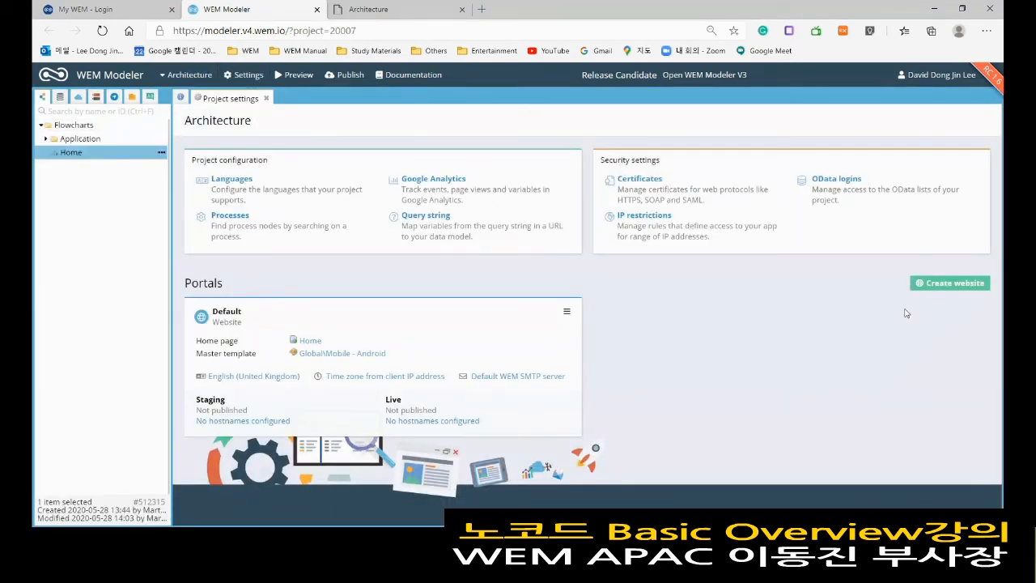
{"action": "double_click", "coordinate": [72, 152]}
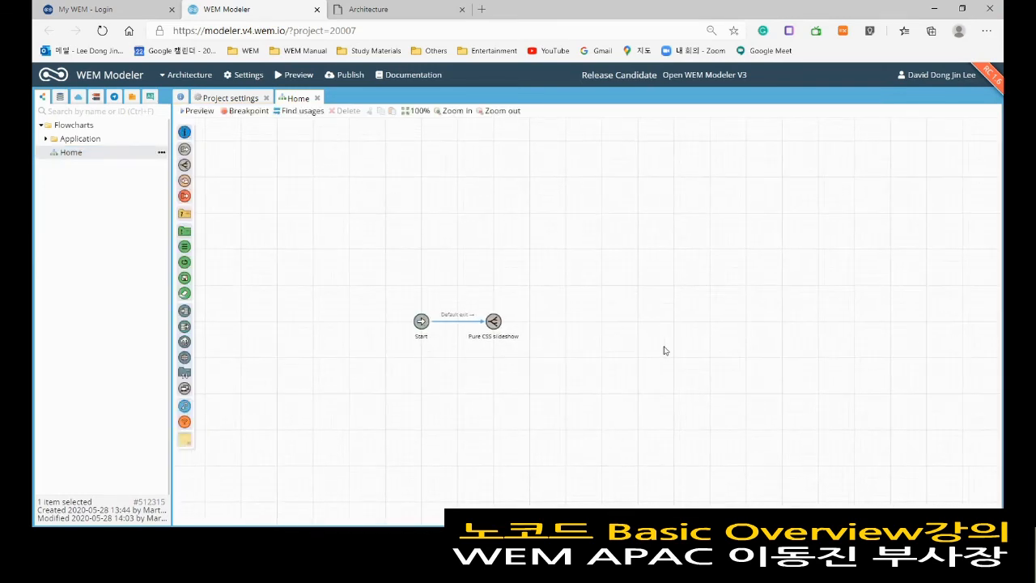
{"action": "double_click", "coordinate": [491, 322]}
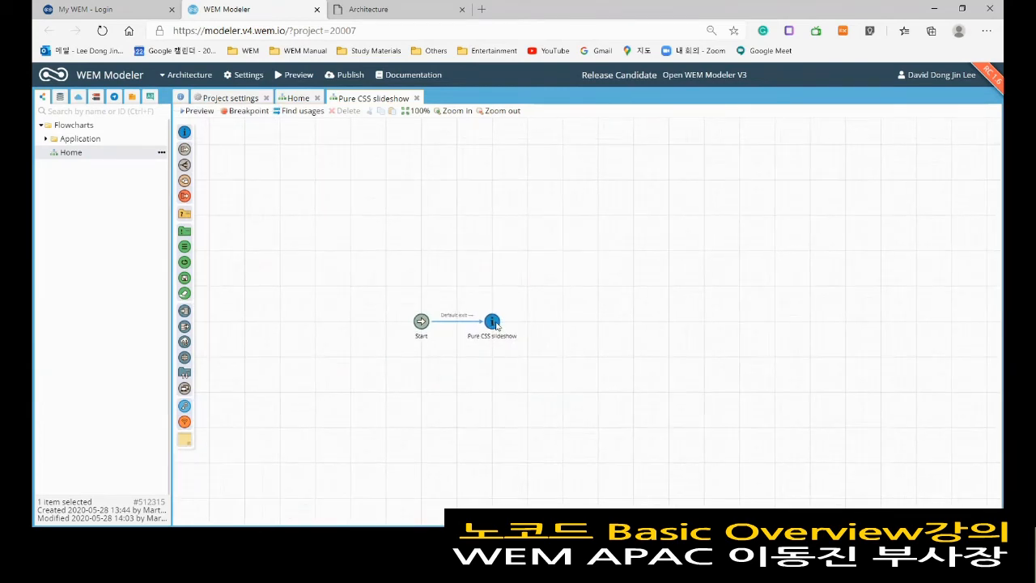
{"action": "double_click", "coordinate": [494, 322]}
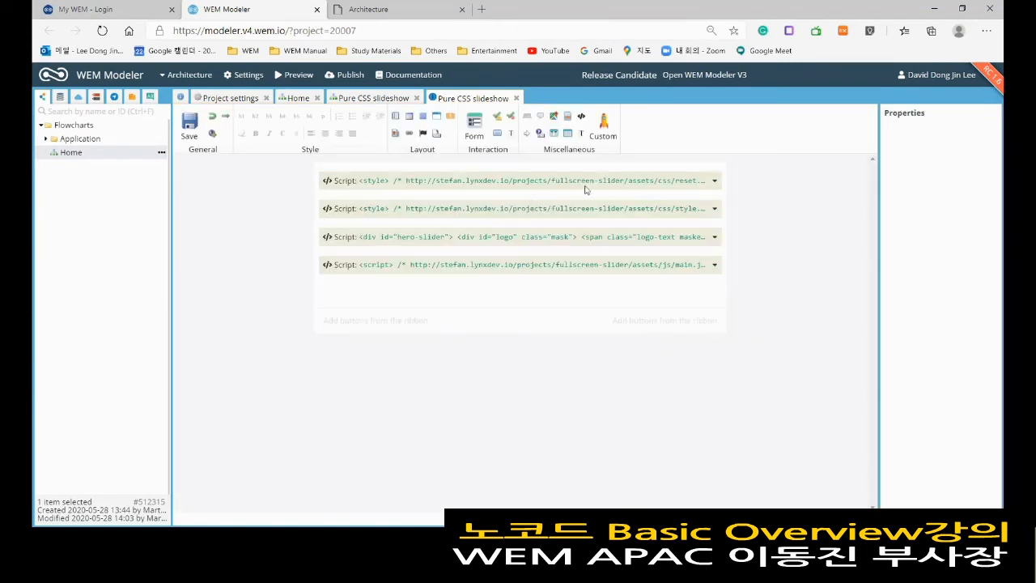
Step: Close the Pure CSS slideshow template and flowchart, the Home flowchart and the project settings
{"action": "left_click", "coordinate": [515, 99]}
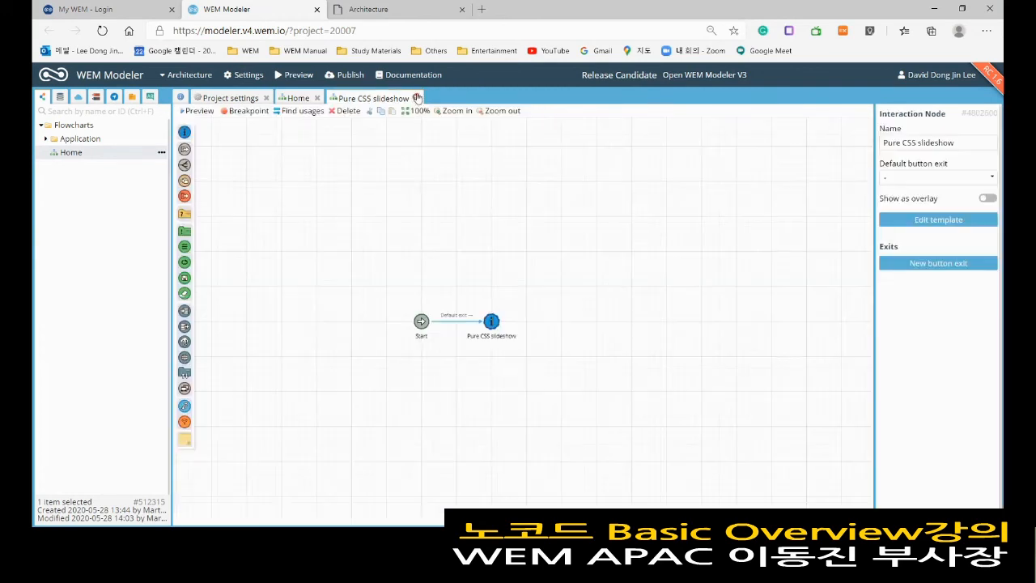
{"action": "left_click", "coordinate": [417, 98]}
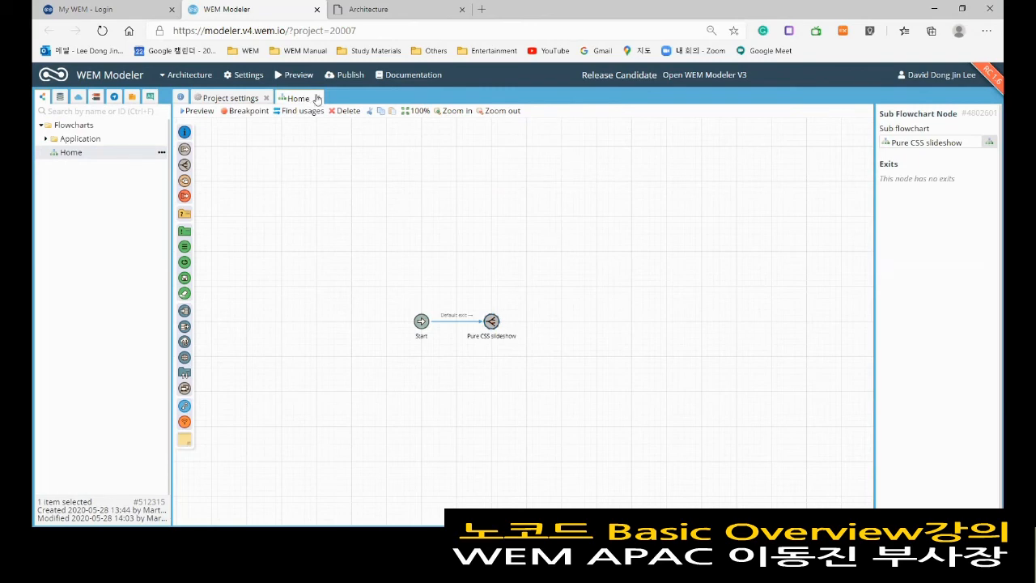
{"action": "left_click", "coordinate": [267, 98]}
{"action": "left_click", "coordinate": [266, 98]}
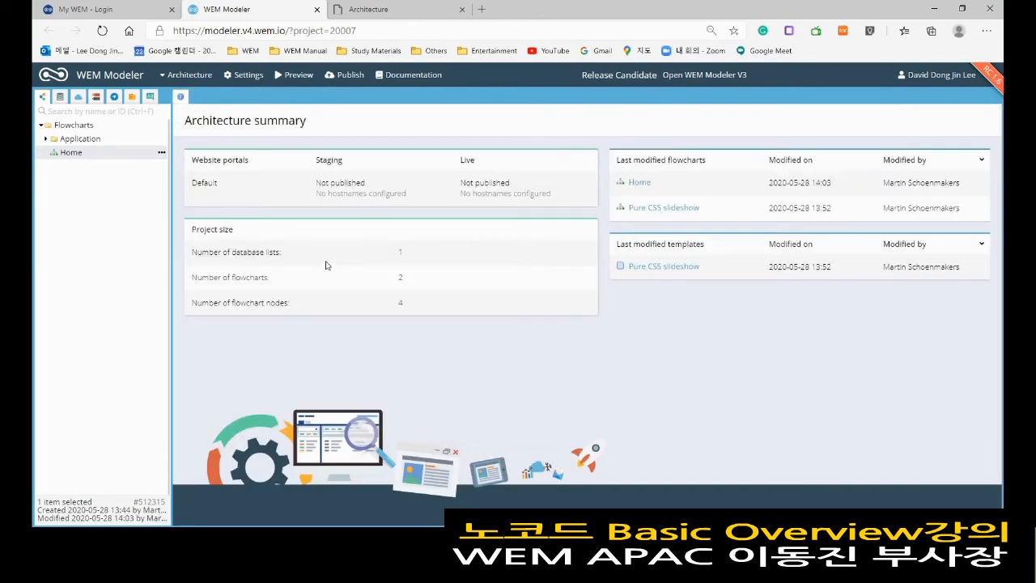
Step: Switch to the Demo project in the WEM APAC DEMO workspace, preview its Home page, and close the preview
{"action": "left_click", "coordinate": [187, 76]}
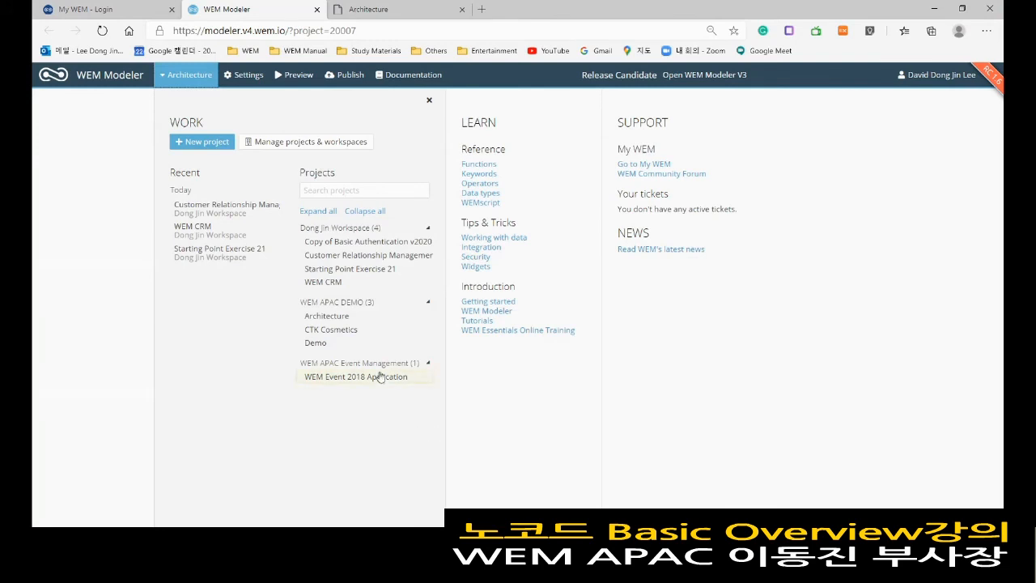
{"action": "left_click", "coordinate": [313, 343]}
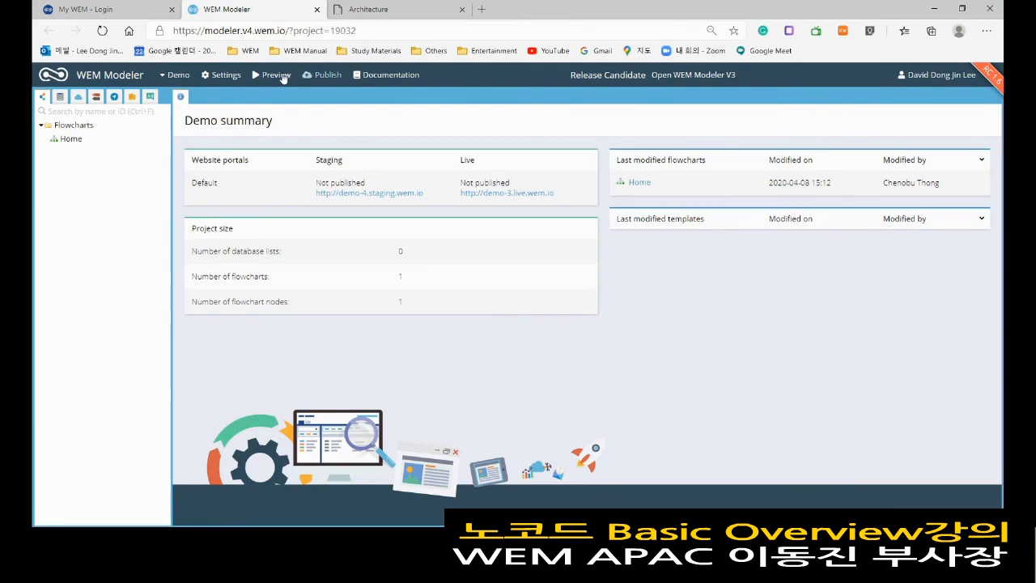
{"action": "left_click", "coordinate": [268, 75]}
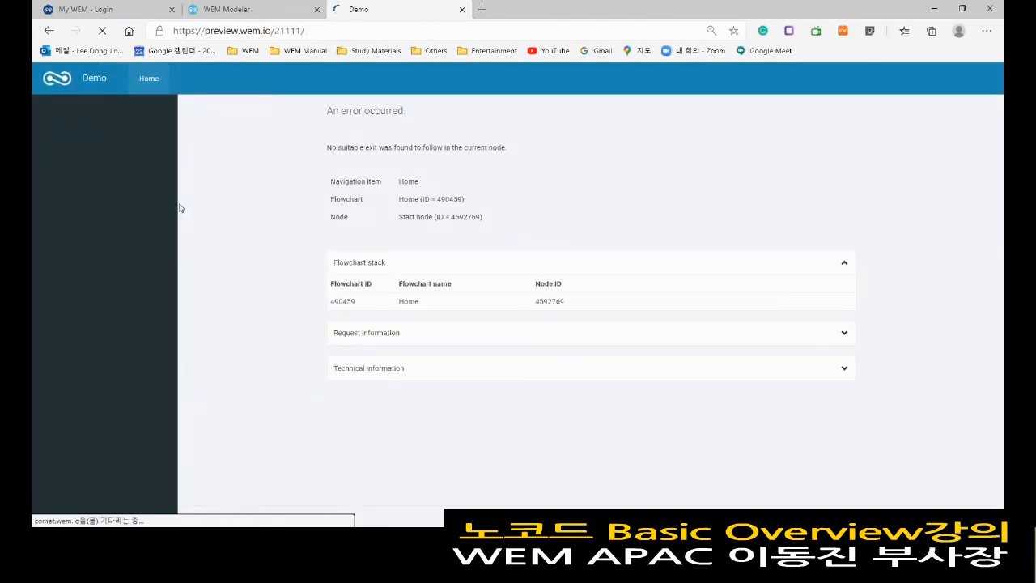
{"action": "left_click", "coordinate": [144, 77]}
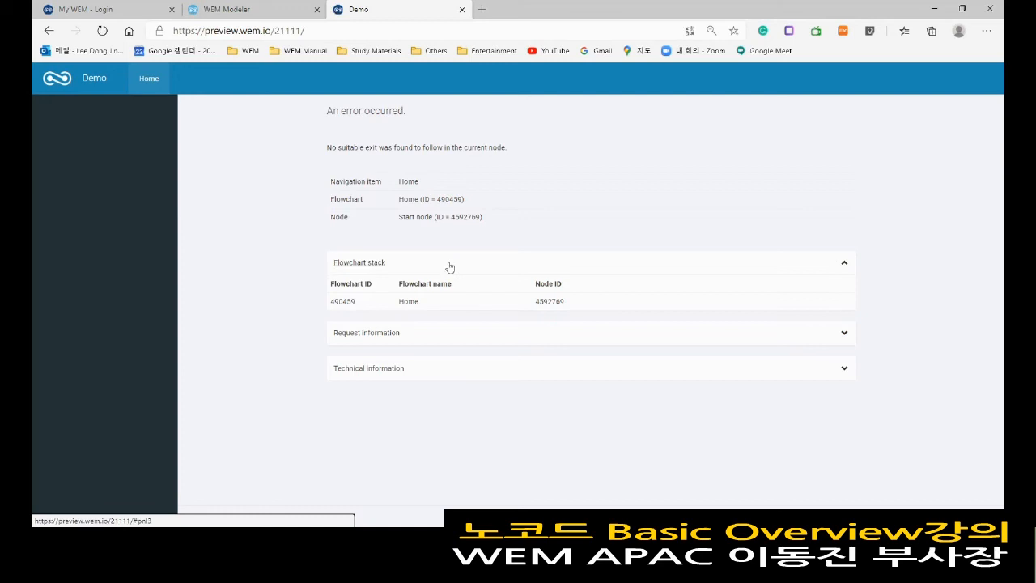
{"action": "left_click", "coordinate": [462, 10]}
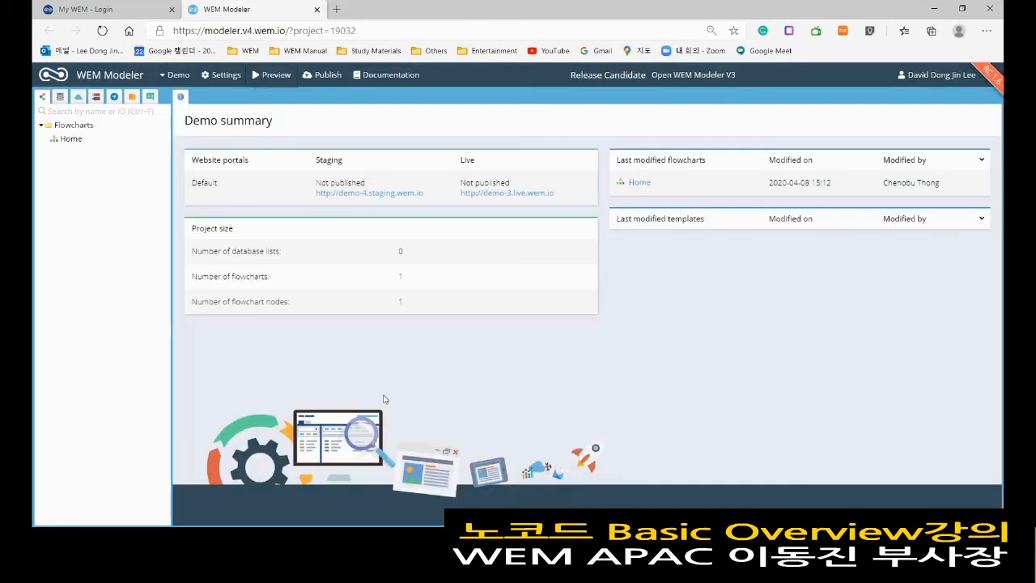
Step: Open the Security article from the Tips & Tricks learning links and skim through it
{"action": "left_click", "coordinate": [178, 74]}
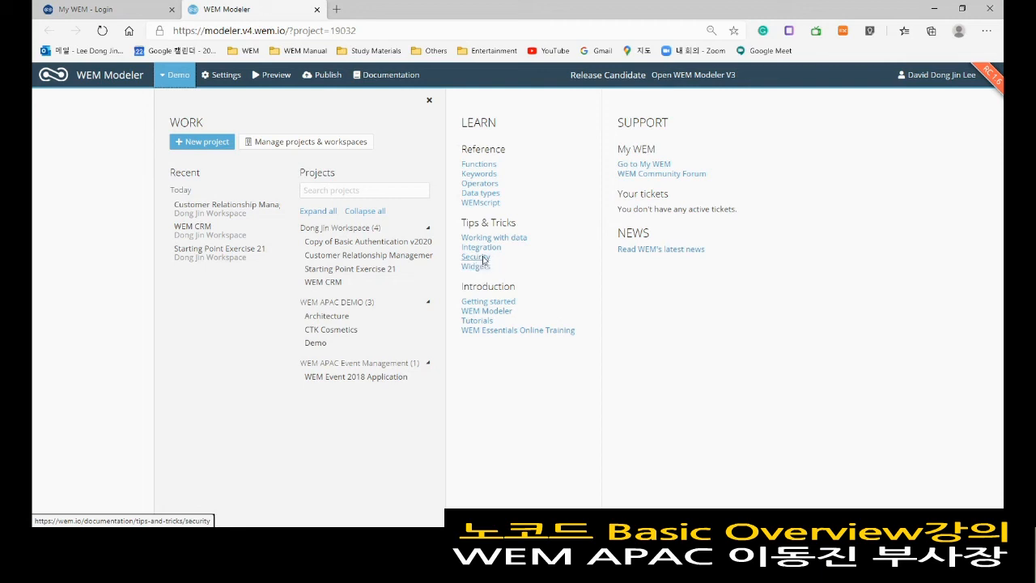
{"action": "left_click", "coordinate": [483, 259]}
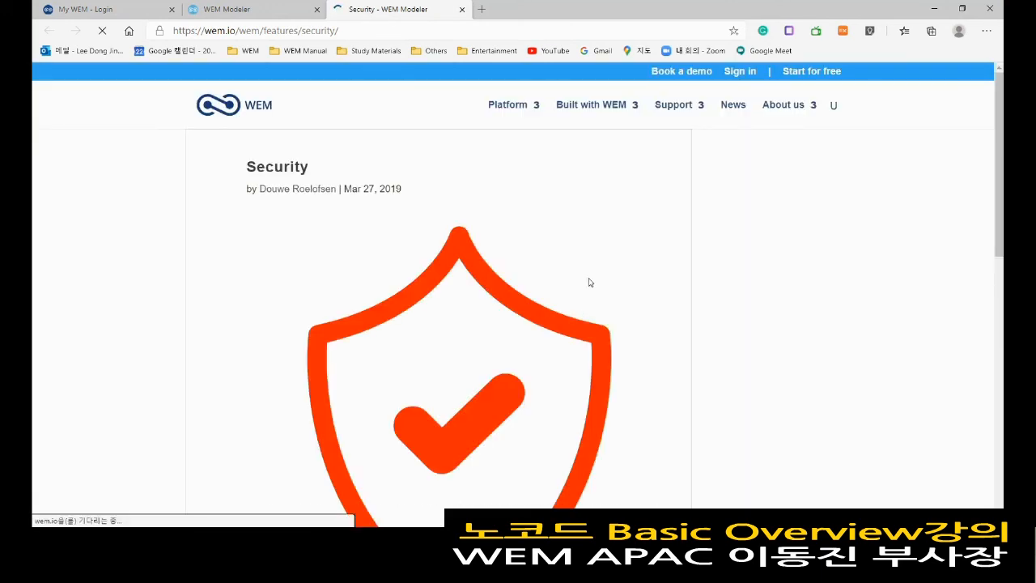
{"action": "scroll", "coordinate": [589, 282], "scroll_direction": "down", "scroll_amount": 4}
{"action": "scroll", "coordinate": [518, 279], "scroll_direction": "up", "scroll_amount": 5}
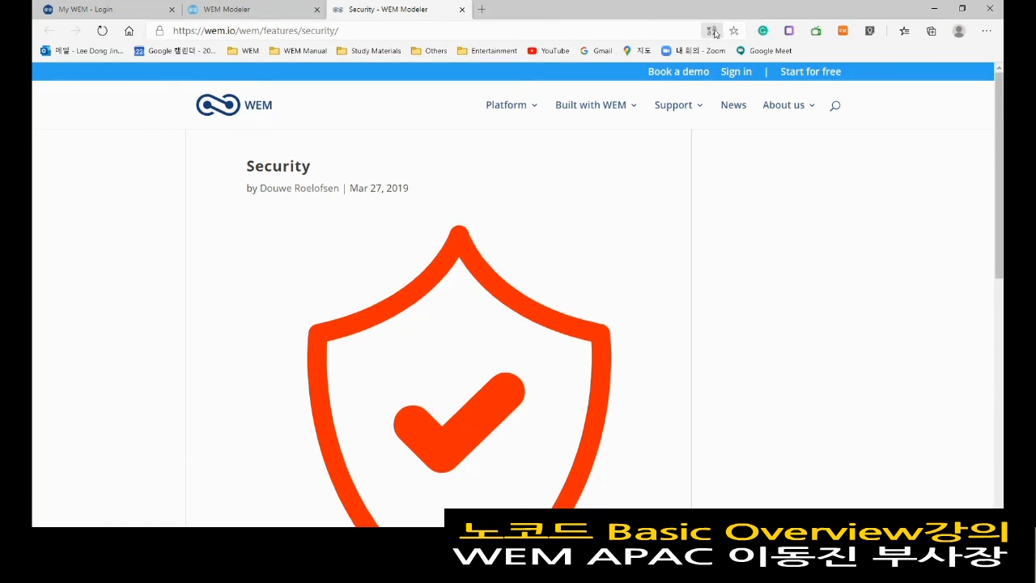
Step: Translate the Security article into Korean, read the translated text, and close the article
{"action": "left_click", "coordinate": [713, 32]}
{"action": "left_click", "coordinate": [608, 152]}
{"action": "scroll", "coordinate": [530, 294], "scroll_direction": "down", "scroll_amount": 3}
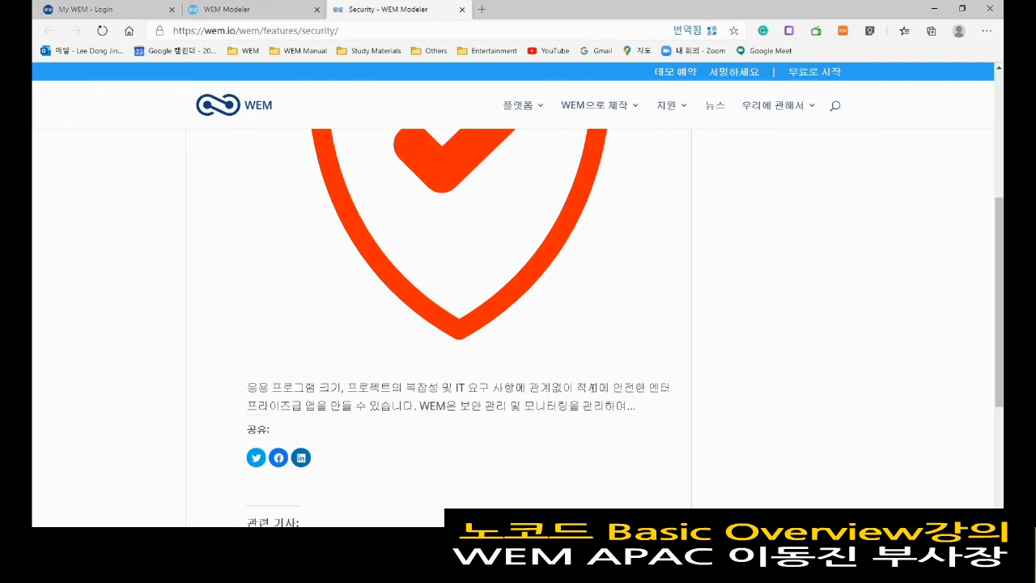
{"action": "scroll", "coordinate": [589, 388], "scroll_direction": "up", "scroll_amount": 3}
{"action": "scroll", "coordinate": [577, 354], "scroll_direction": "down", "scroll_amount": 2}
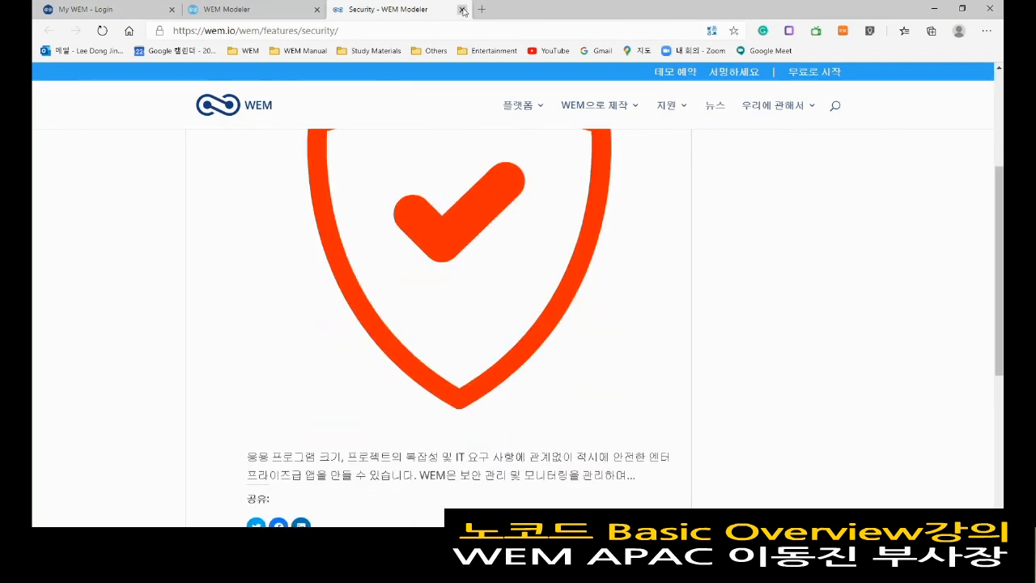
{"action": "left_click", "coordinate": [463, 11]}
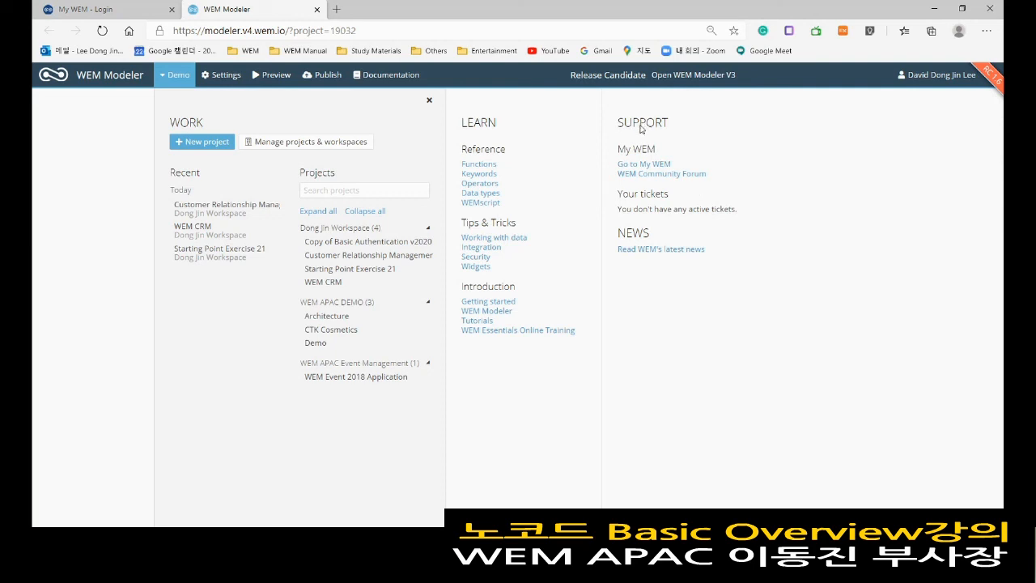
Step: Open the WEM Community Forum from the support links and look over the latest posts and categories
{"action": "left_click", "coordinate": [678, 178]}
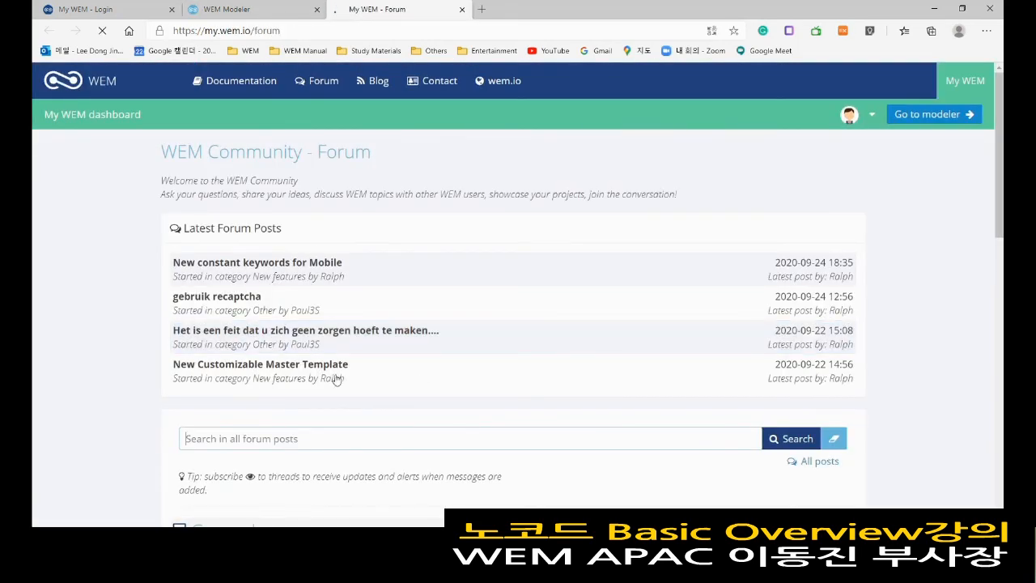
{"action": "scroll", "coordinate": [406, 302], "scroll_direction": "down", "scroll_amount": 1}
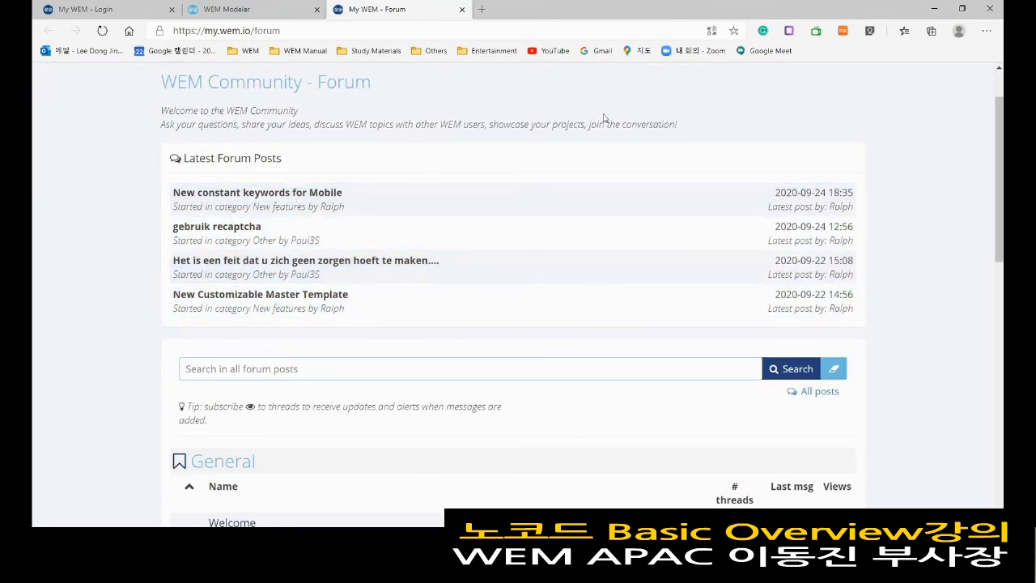
{"action": "scroll", "coordinate": [529, 143], "scroll_direction": "down", "scroll_amount": 2}
{"action": "scroll", "coordinate": [381, 235], "scroll_direction": "up", "scroll_amount": 3}
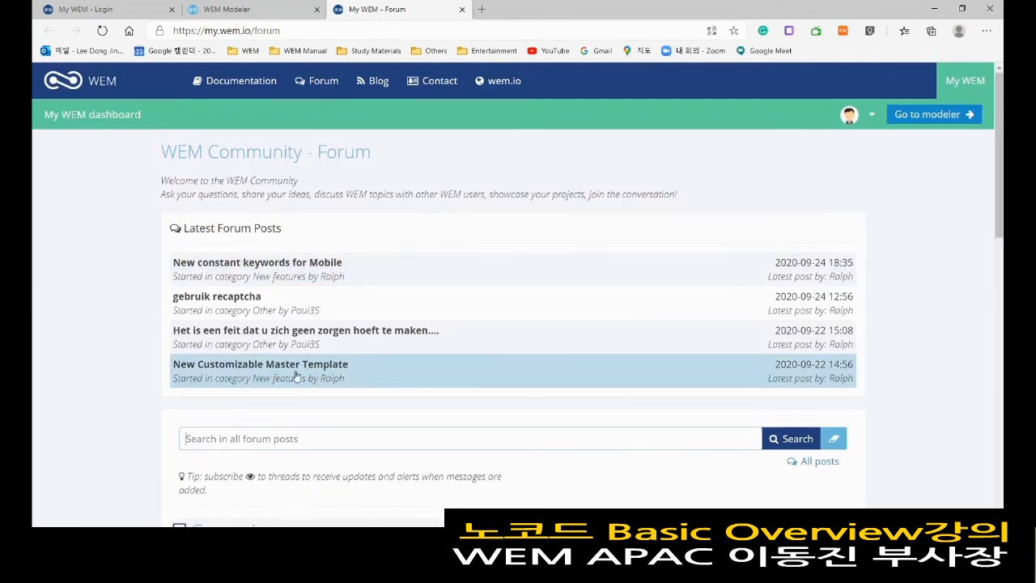
Step: Open the forum post New Customizable Master Template and read its description and the comments beneath it
{"action": "left_click", "coordinate": [541, 358]}
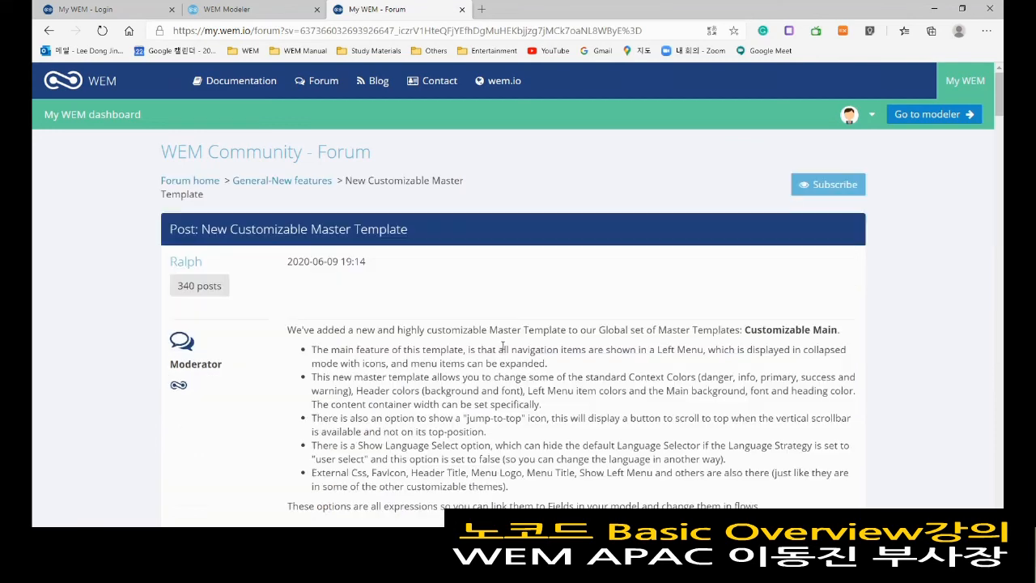
{"action": "scroll", "coordinate": [502, 345], "scroll_direction": "down", "scroll_amount": 1}
{"action": "scroll", "coordinate": [502, 346], "scroll_direction": "down", "scroll_amount": 4}
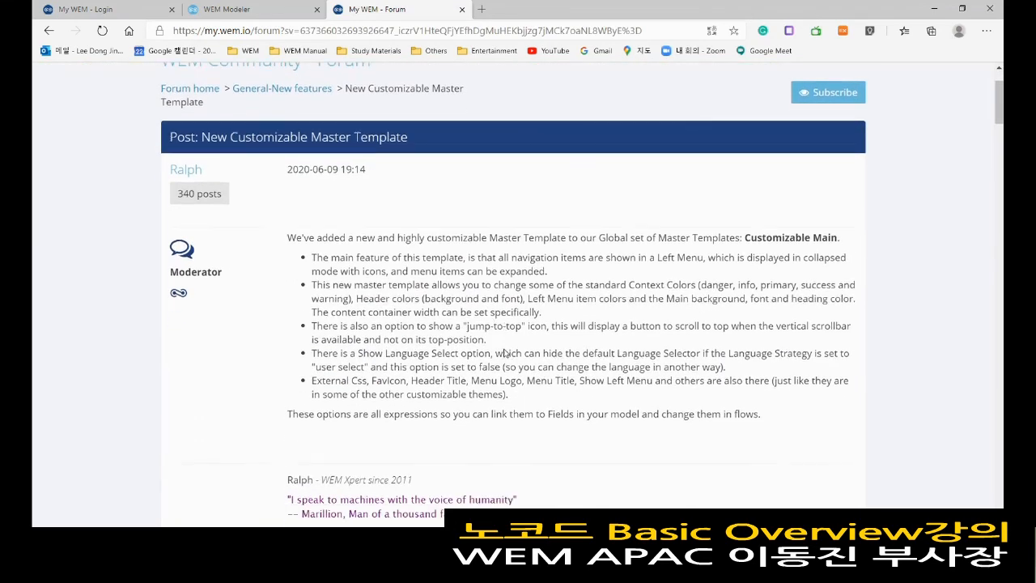
{"action": "scroll", "coordinate": [483, 381], "scroll_direction": "down", "scroll_amount": 4}
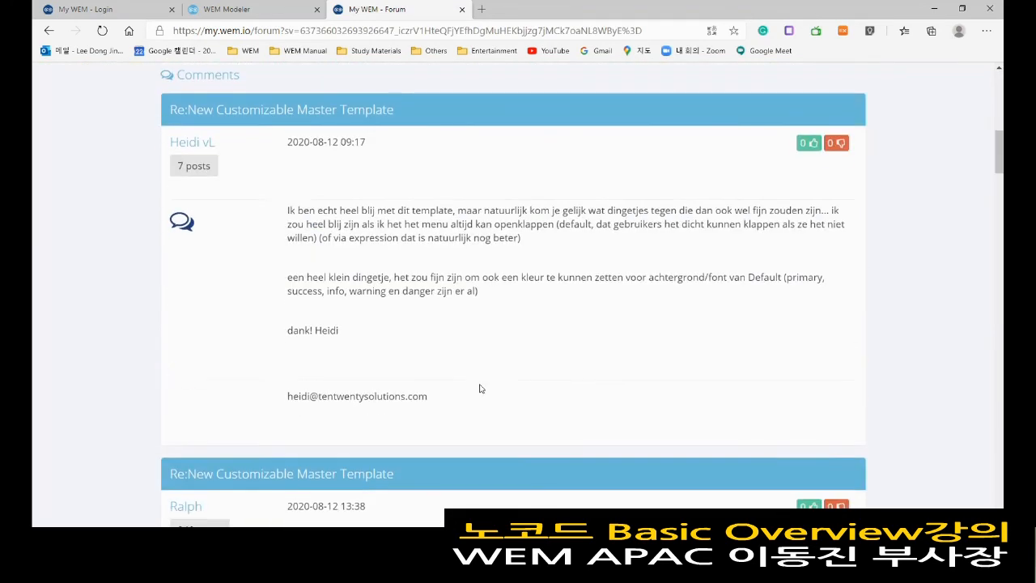
{"action": "scroll", "coordinate": [488, 338], "scroll_direction": "down", "scroll_amount": 2}
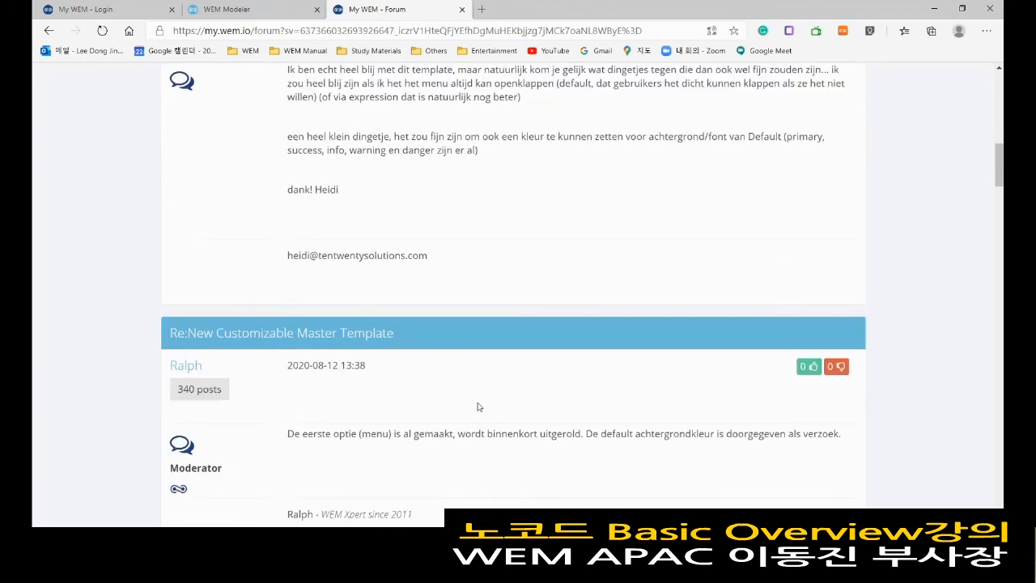
{"action": "scroll", "coordinate": [484, 406], "scroll_direction": "down", "scroll_amount": 3}
{"action": "scroll", "coordinate": [515, 350], "scroll_direction": "down", "scroll_amount": 1}
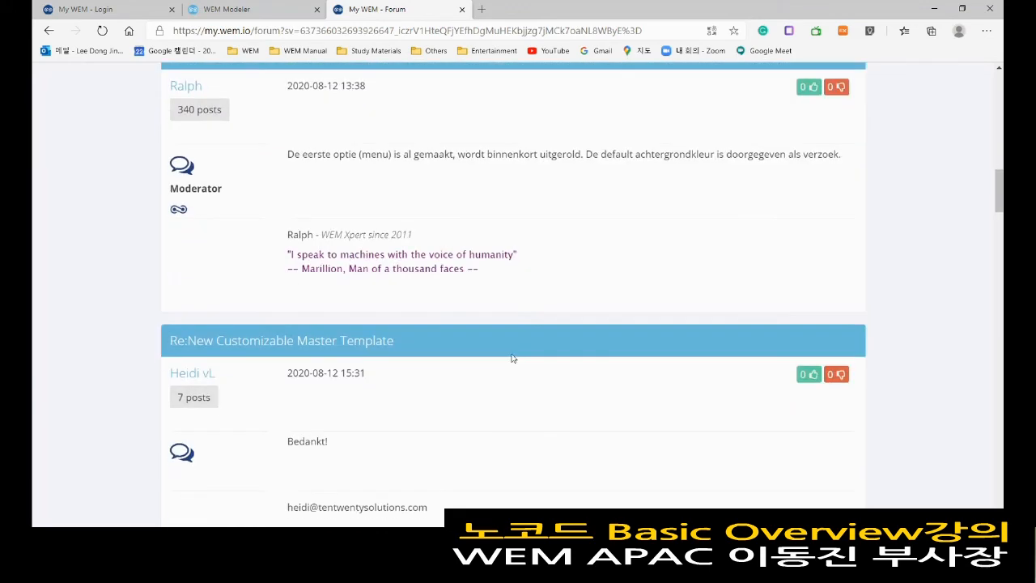
{"action": "scroll", "coordinate": [511, 358], "scroll_direction": "down", "scroll_amount": 3}
{"action": "scroll", "coordinate": [511, 317], "scroll_direction": "up", "scroll_amount": 5}
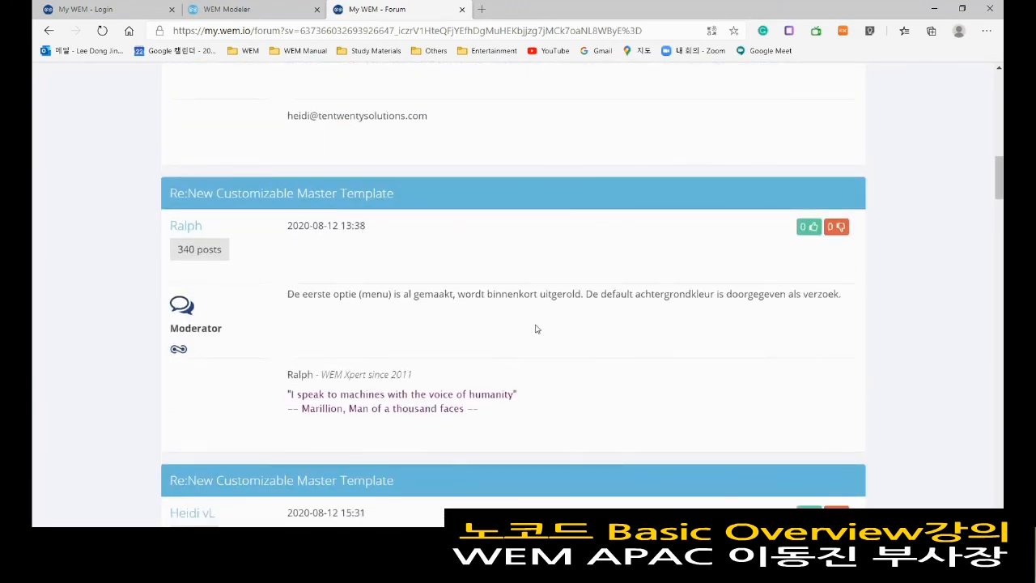
{"action": "scroll", "coordinate": [541, 327], "scroll_direction": "down", "scroll_amount": 5}
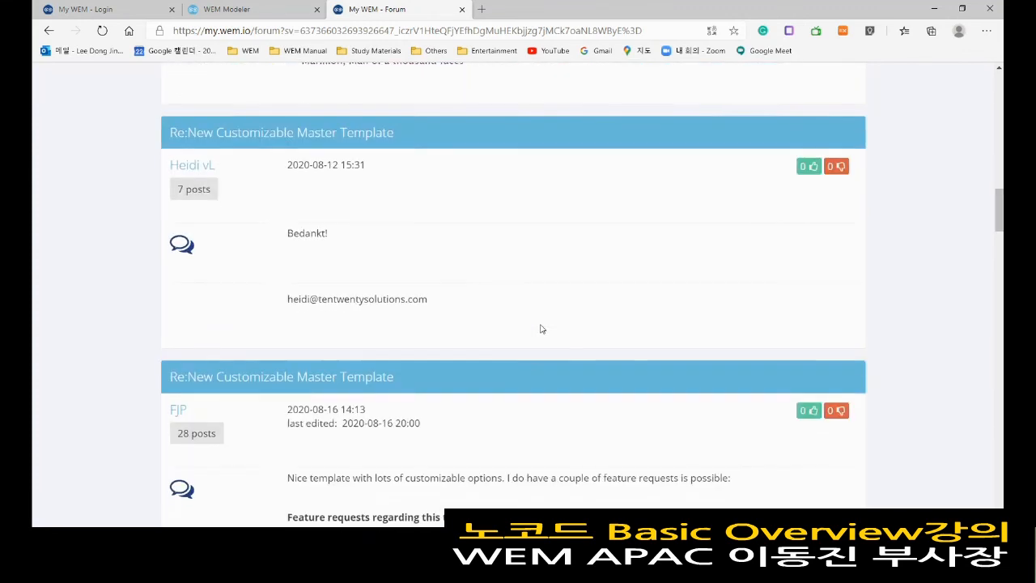
{"action": "scroll", "coordinate": [541, 328], "scroll_direction": "down", "scroll_amount": 3}
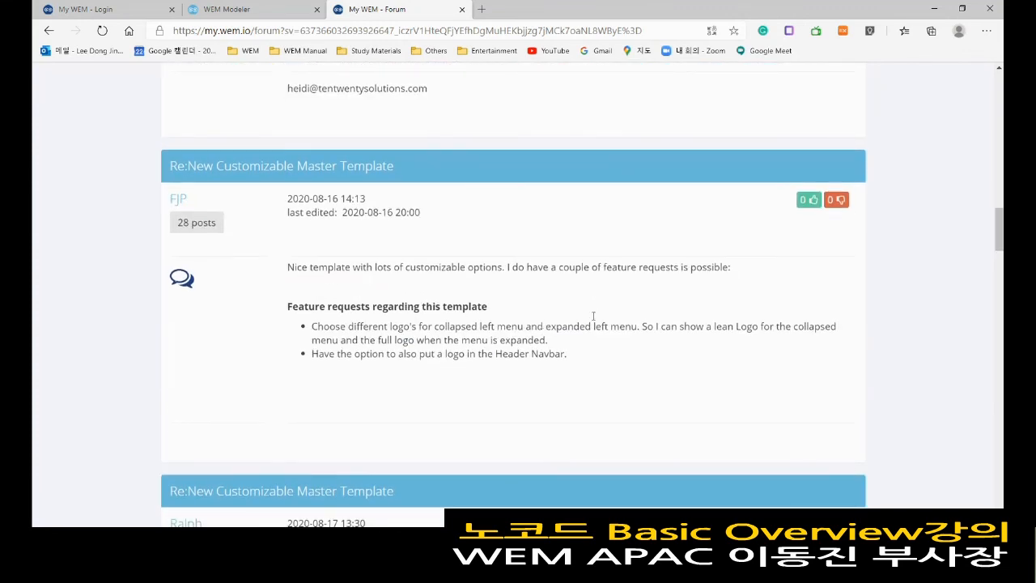
{"action": "scroll", "coordinate": [596, 311], "scroll_direction": "down", "scroll_amount": 3}
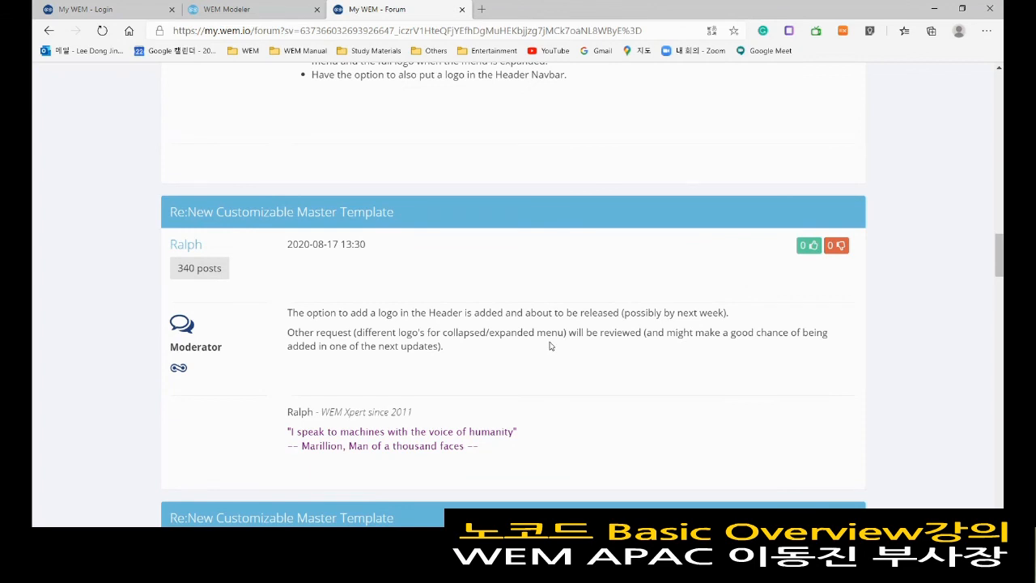
{"action": "scroll", "coordinate": [538, 354], "scroll_direction": "down", "scroll_amount": 3}
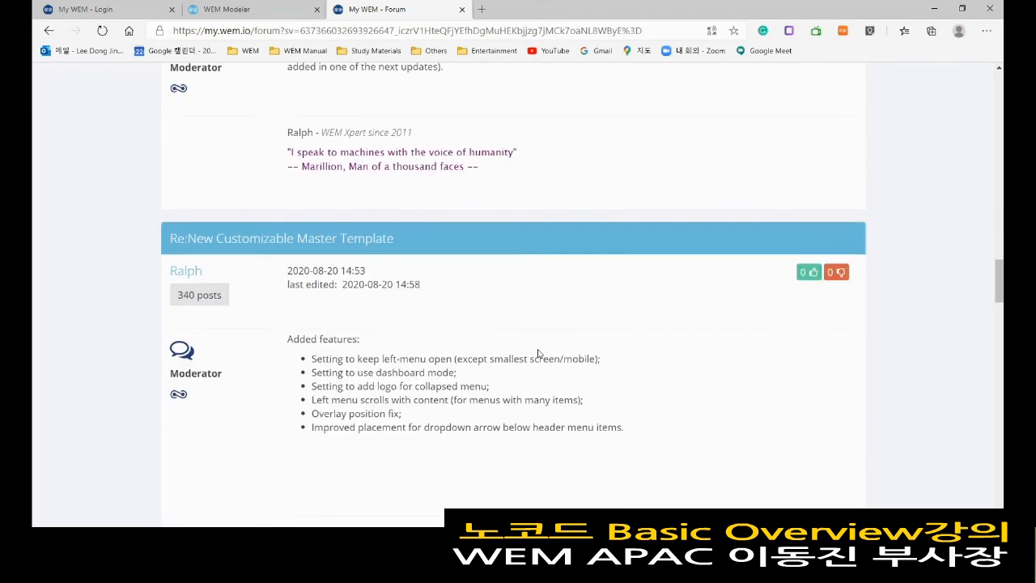
{"action": "scroll", "coordinate": [538, 354], "scroll_direction": "up", "scroll_amount": 2}
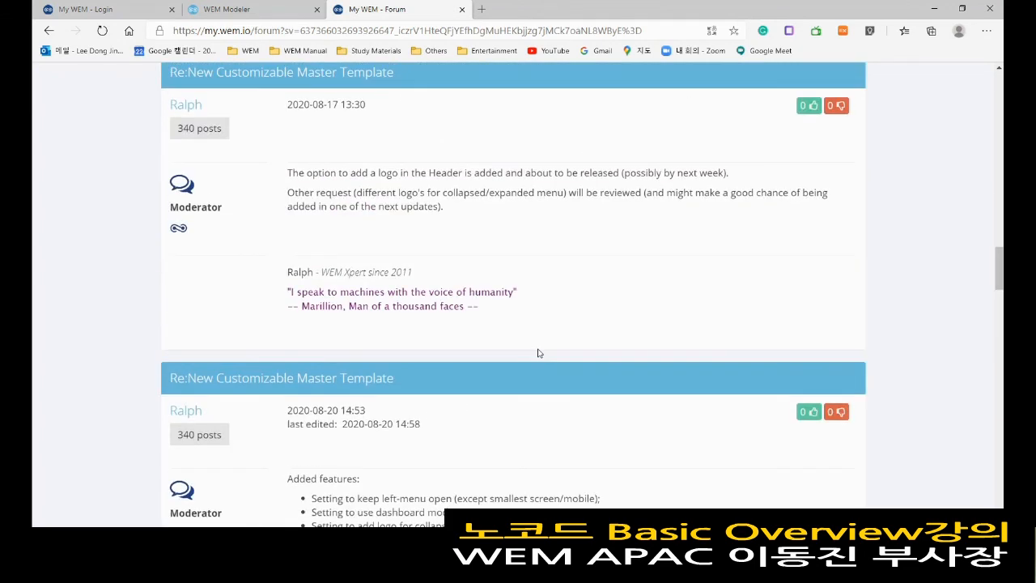
{"action": "scroll", "coordinate": [541, 352], "scroll_direction": "up", "scroll_amount": 2}
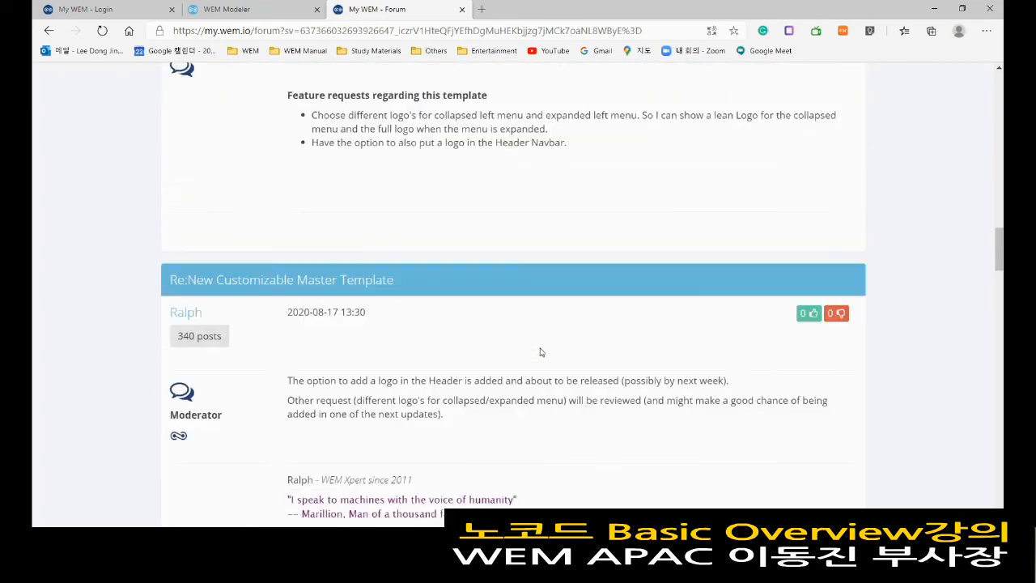
{"action": "scroll", "coordinate": [542, 352], "scroll_direction": "down", "scroll_amount": 5}
{"action": "scroll", "coordinate": [541, 352], "scroll_direction": "down", "scroll_amount": 1}
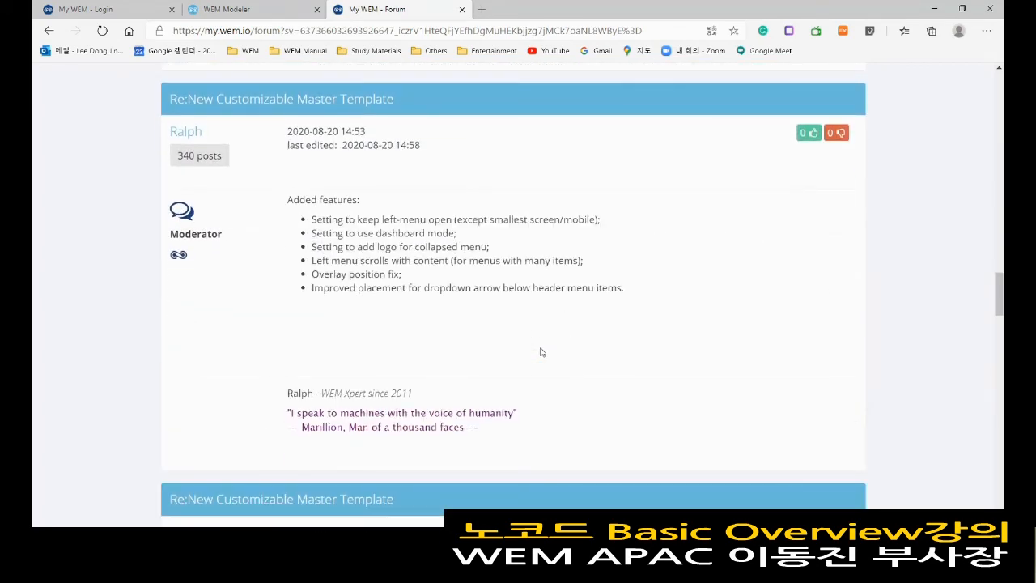
{"action": "scroll", "coordinate": [541, 352], "scroll_direction": "down", "scroll_amount": 4}
{"action": "scroll", "coordinate": [564, 383], "scroll_direction": "down", "scroll_amount": 3}
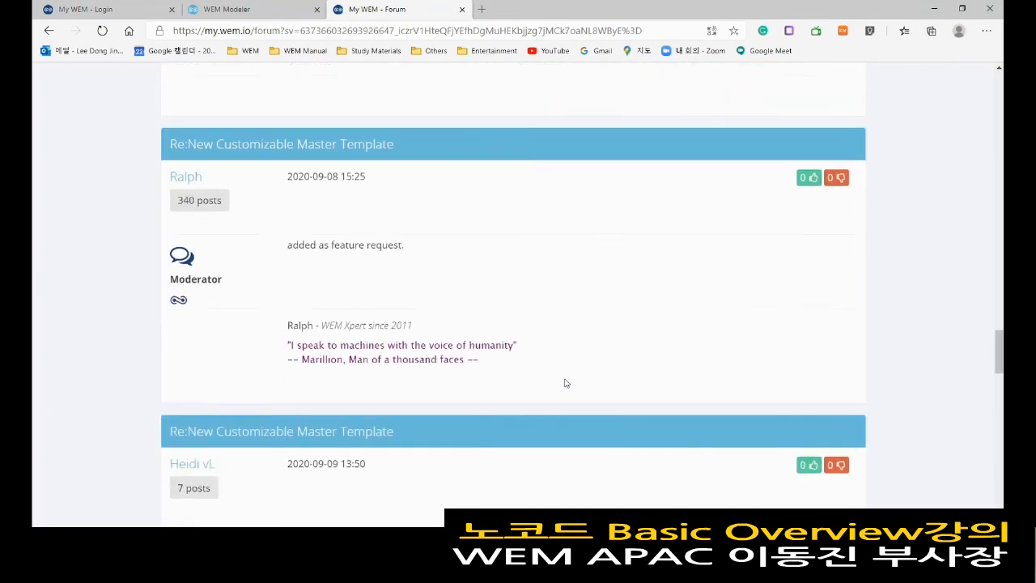
Step: Read the hamburger-icon and Dashboard mode comments under the New Customizable Master Template post, return to its beginning, and close the forum
{"action": "scroll", "coordinate": [565, 384], "scroll_direction": "up", "scroll_amount": 2}
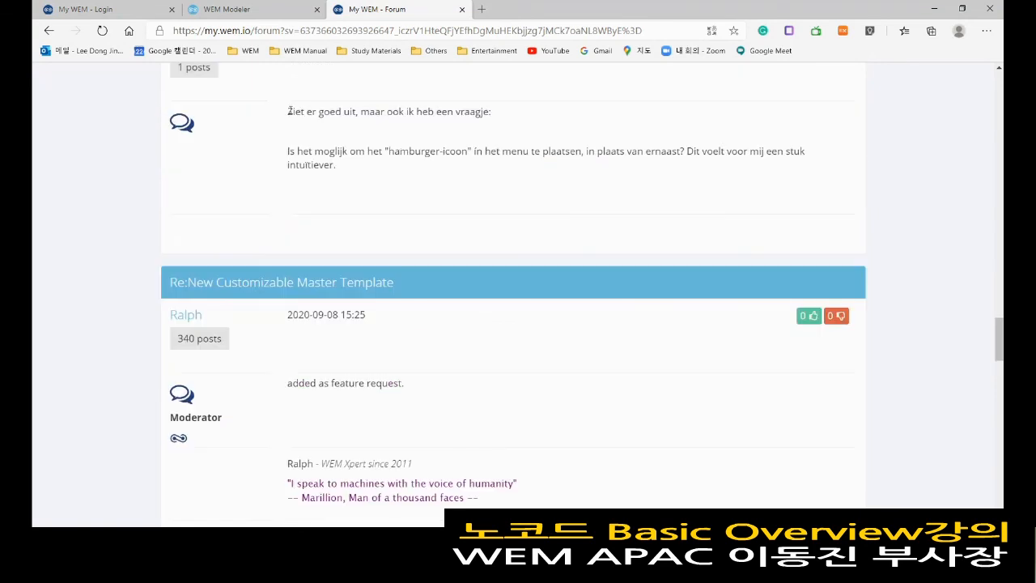
{"action": "left_click_drag", "start_coordinate": [289, 111], "coordinate": [542, 180]}
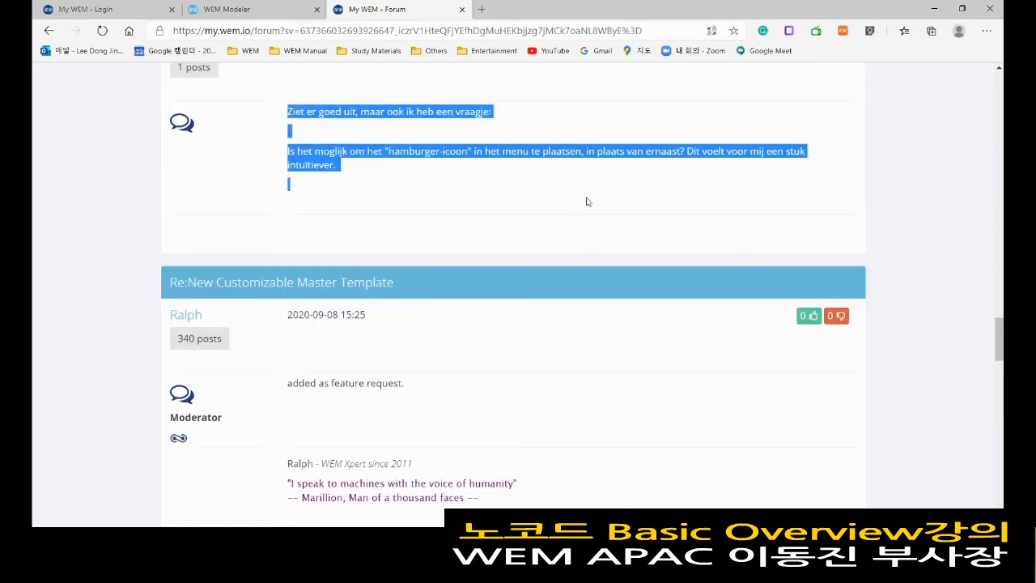
{"action": "scroll", "coordinate": [528, 186], "scroll_direction": "down", "scroll_amount": 1}
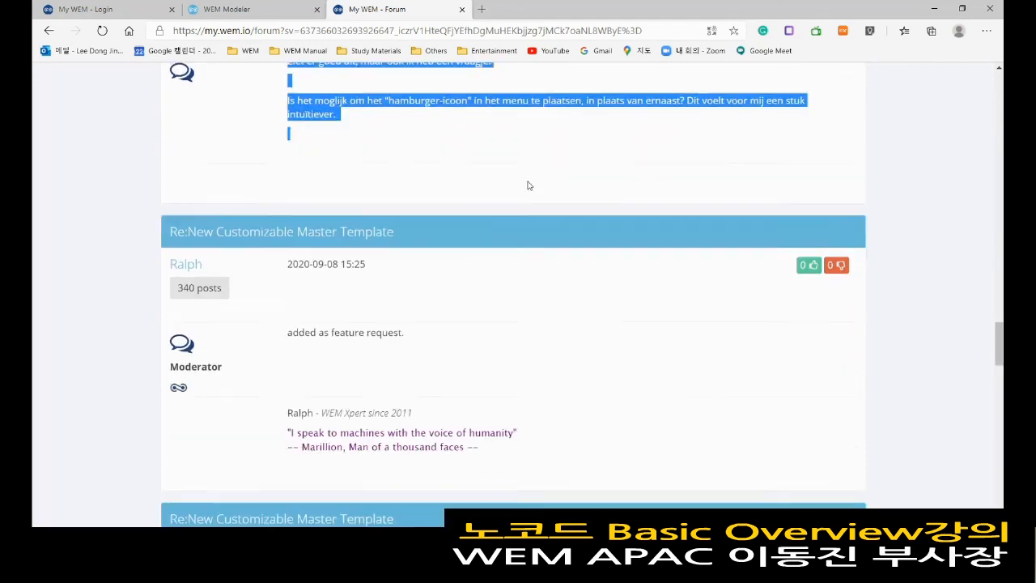
{"action": "scroll", "coordinate": [526, 185], "scroll_direction": "down", "scroll_amount": 6}
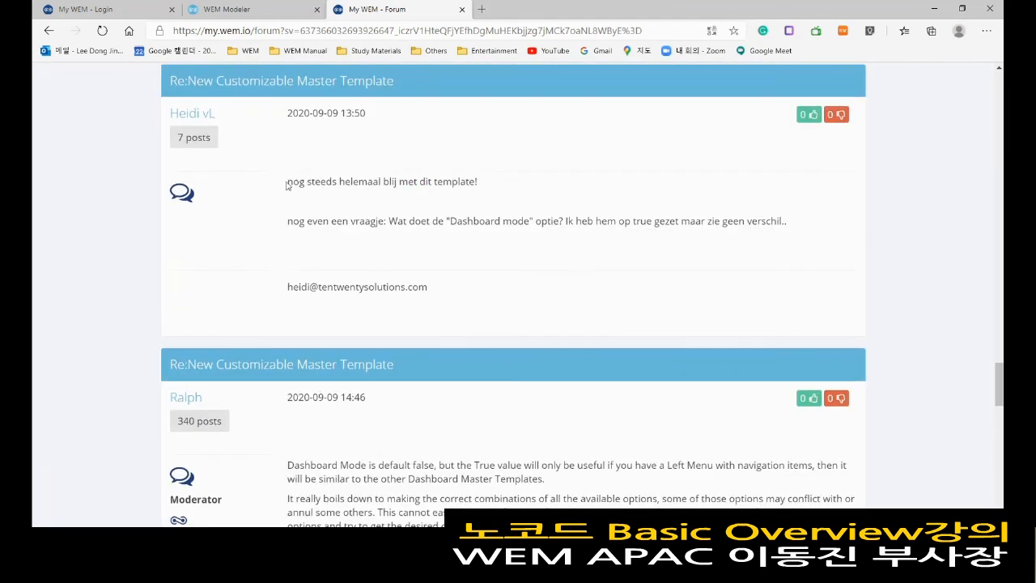
{"action": "left_click_drag", "start_coordinate": [289, 182], "coordinate": [790, 239]}
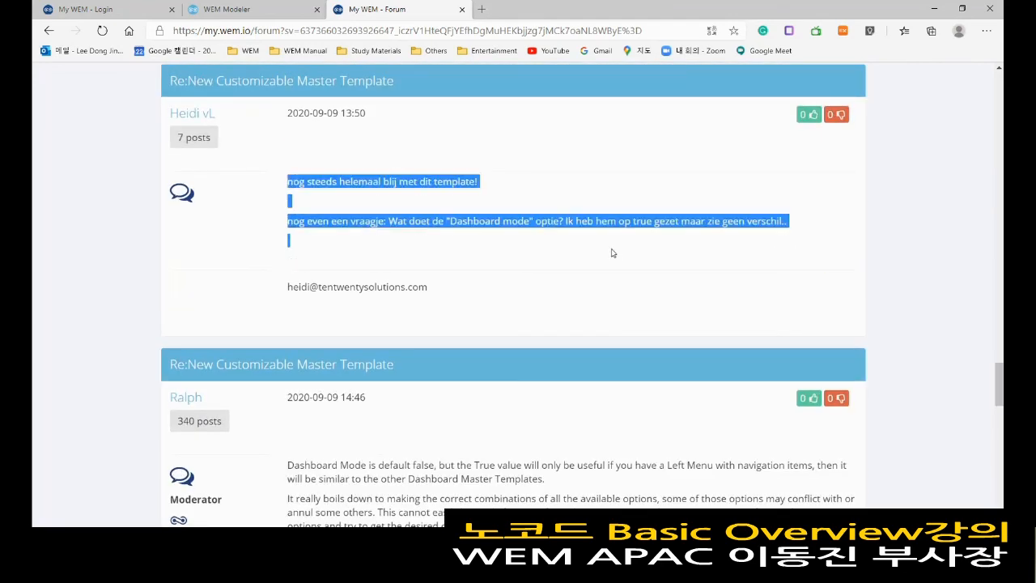
{"action": "scroll", "coordinate": [608, 253], "scroll_direction": "down", "scroll_amount": 1}
{"action": "scroll", "coordinate": [608, 253], "scroll_direction": "down", "scroll_amount": 3}
{"action": "scroll", "coordinate": [583, 267], "scroll_direction": "up", "scroll_amount": 9}
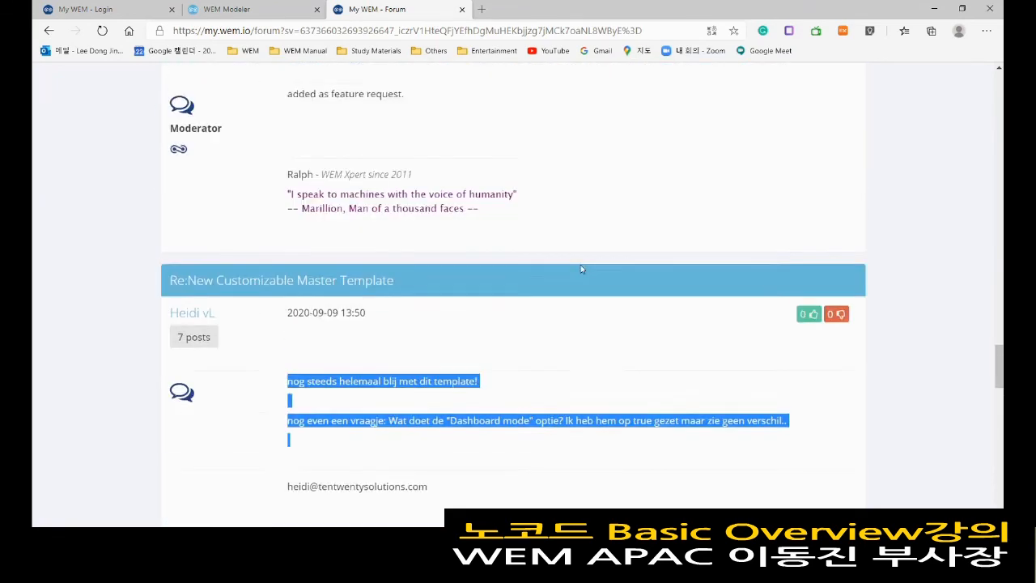
{"action": "scroll", "coordinate": [580, 268], "scroll_direction": "down", "scroll_amount": 5}
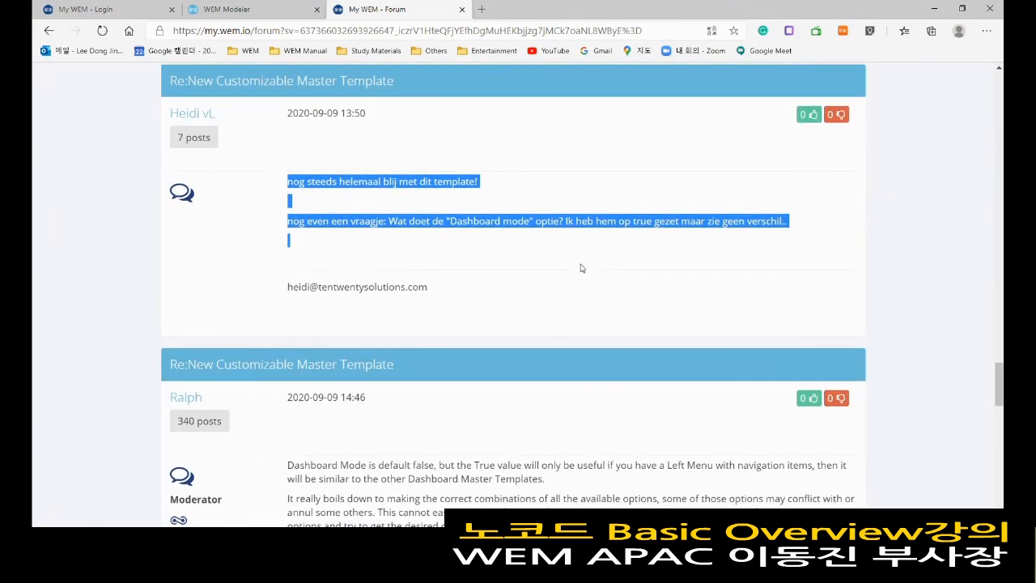
{"action": "scroll", "coordinate": [567, 256], "scroll_direction": "up", "scroll_amount": 10}
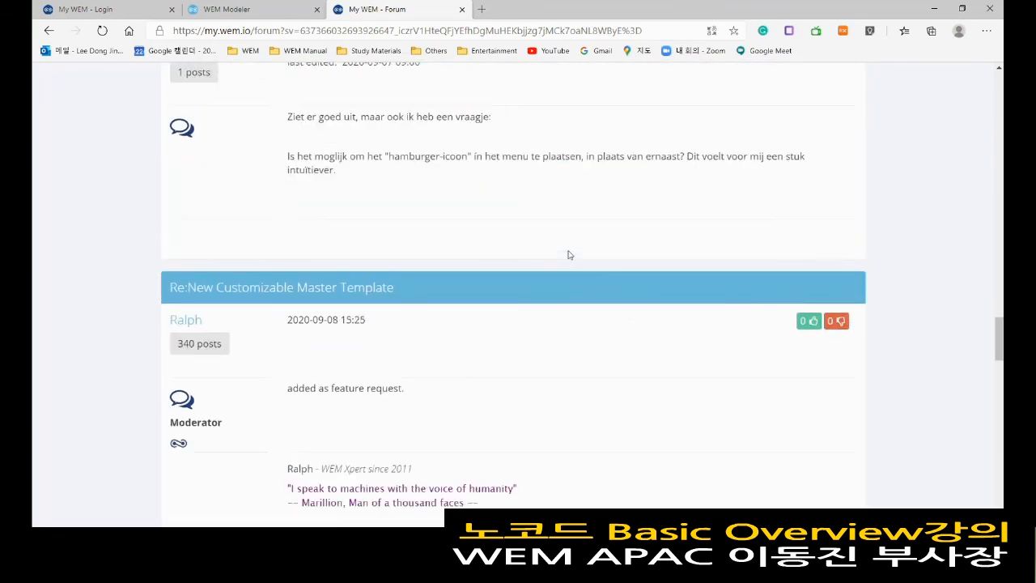
{"action": "scroll", "coordinate": [567, 256], "scroll_direction": "up", "scroll_amount": 15}
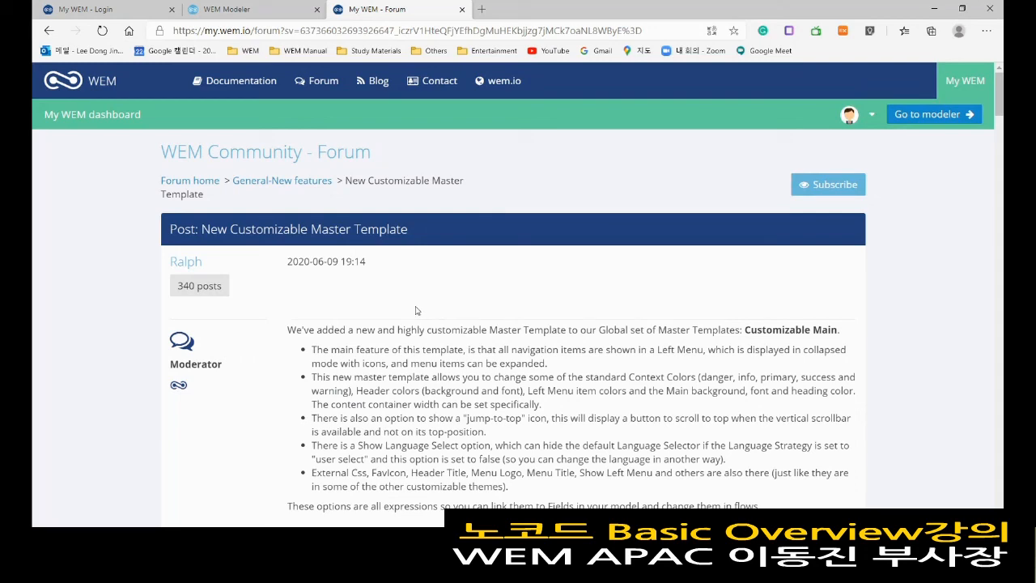
{"action": "left_click", "coordinate": [462, 10]}
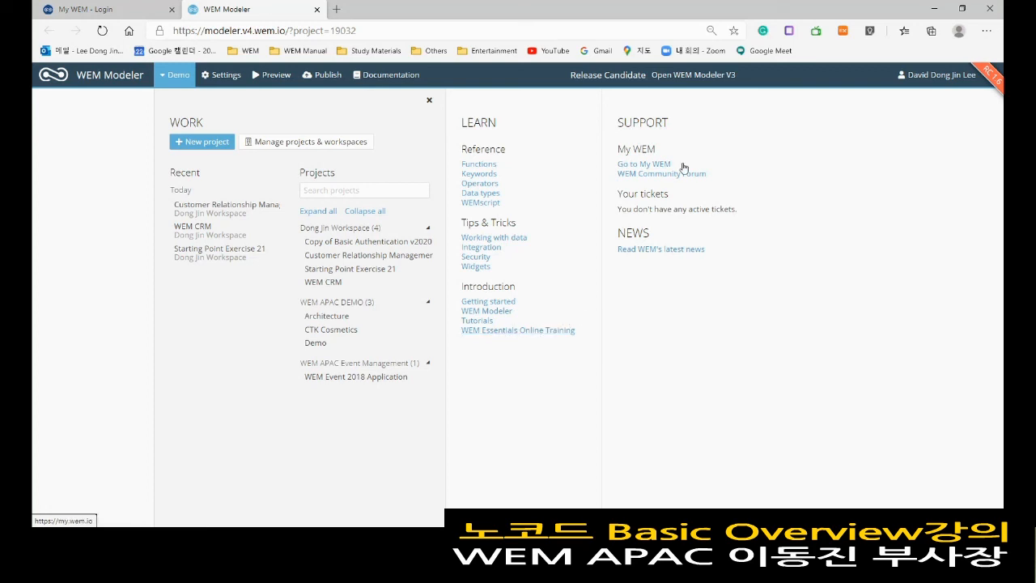
Step: Open WEM's latest news from the support links and browse the news article overview
{"action": "left_click", "coordinate": [657, 249]}
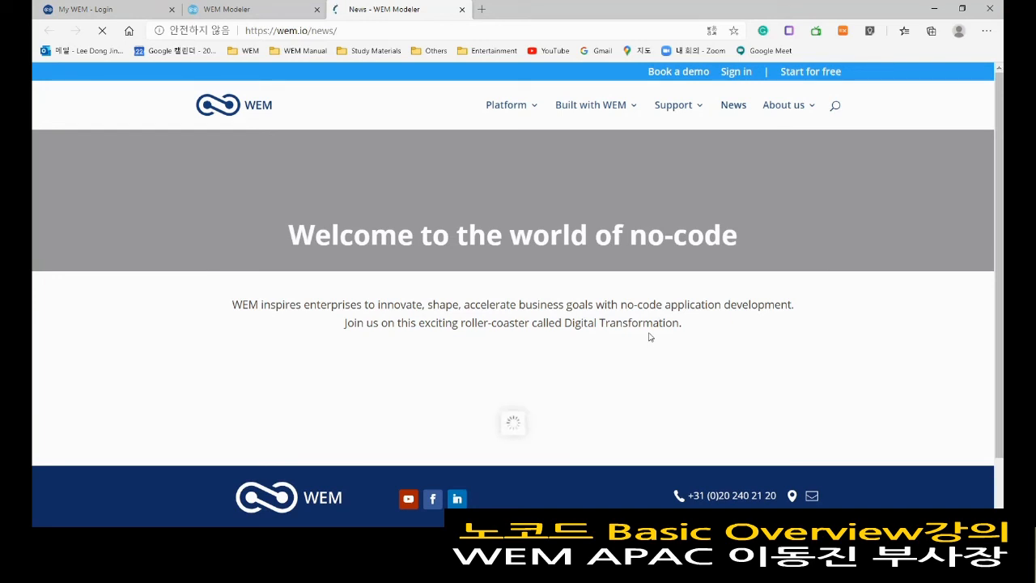
{"action": "scroll", "coordinate": [647, 324], "scroll_direction": "down", "scroll_amount": 2}
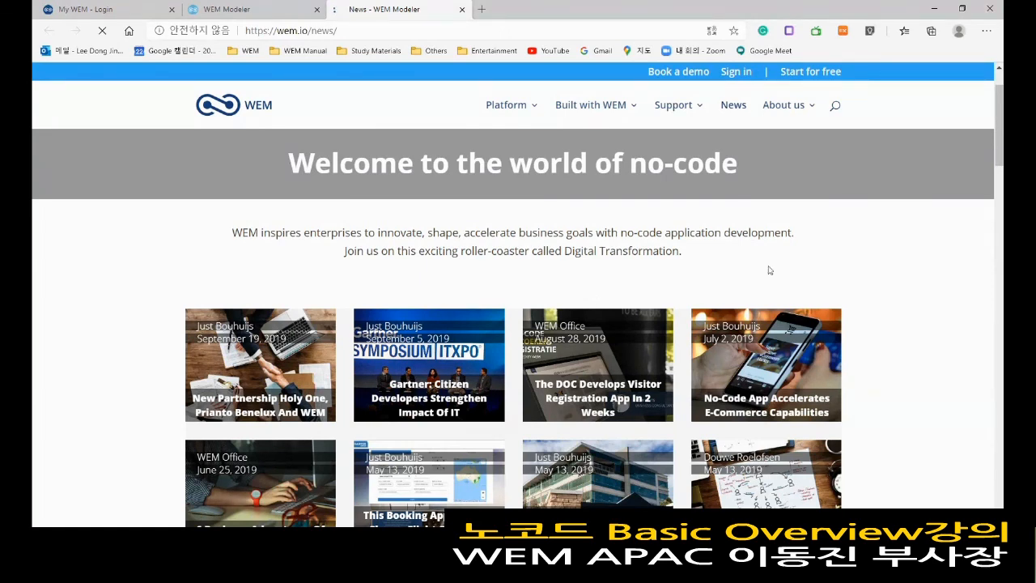
{"action": "scroll", "coordinate": [818, 279], "scroll_direction": "down", "scroll_amount": 2}
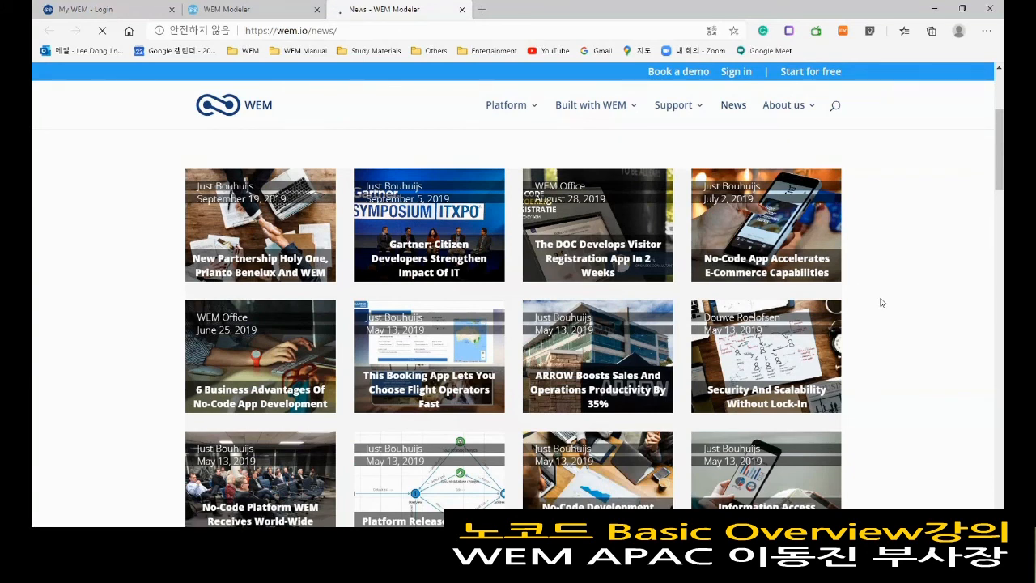
{"action": "scroll", "coordinate": [881, 301], "scroll_direction": "down", "scroll_amount": 2}
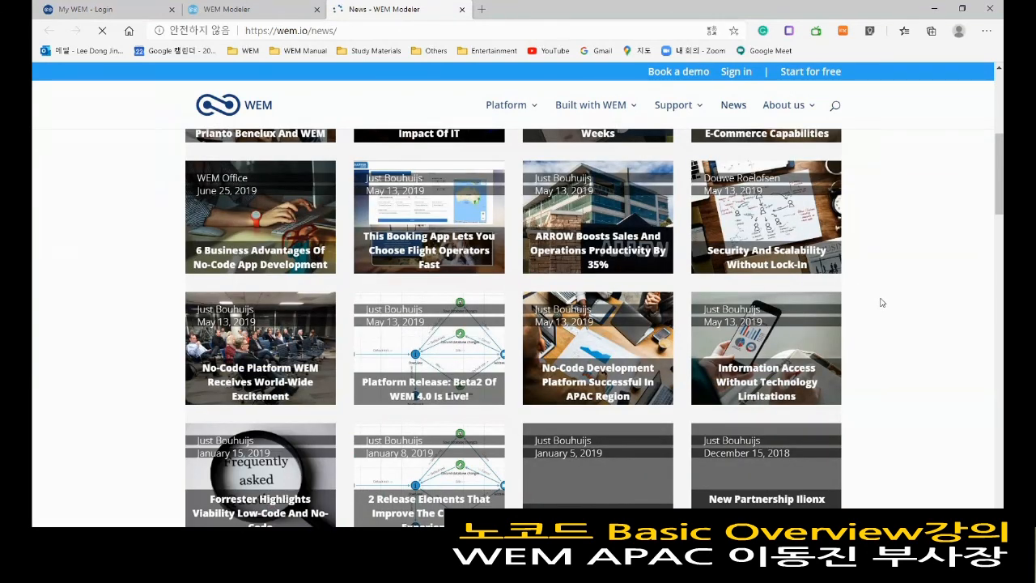
{"action": "scroll", "coordinate": [881, 302], "scroll_direction": "down", "scroll_amount": 2}
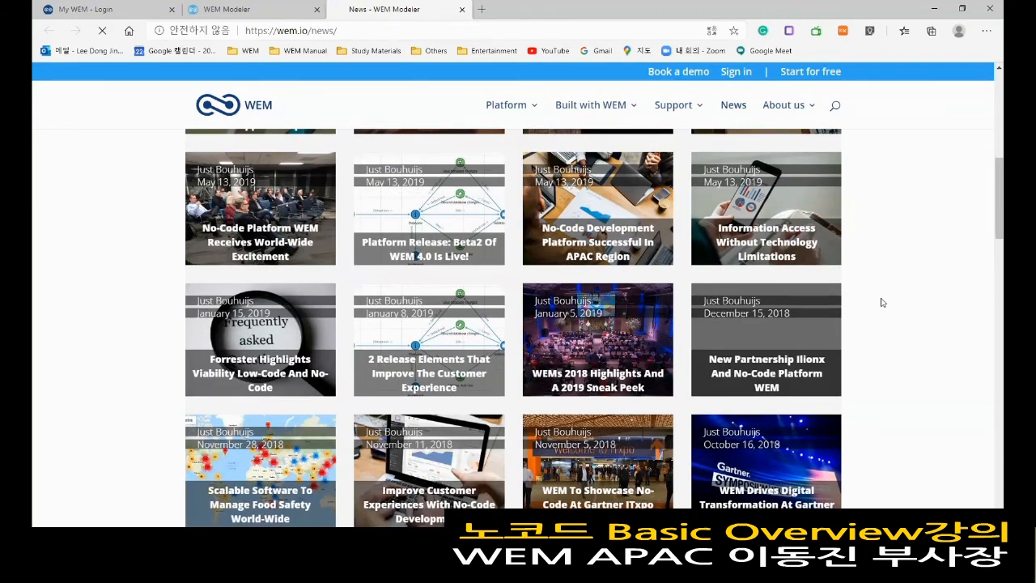
{"action": "scroll", "coordinate": [881, 302], "scroll_direction": "down", "scroll_amount": 4}
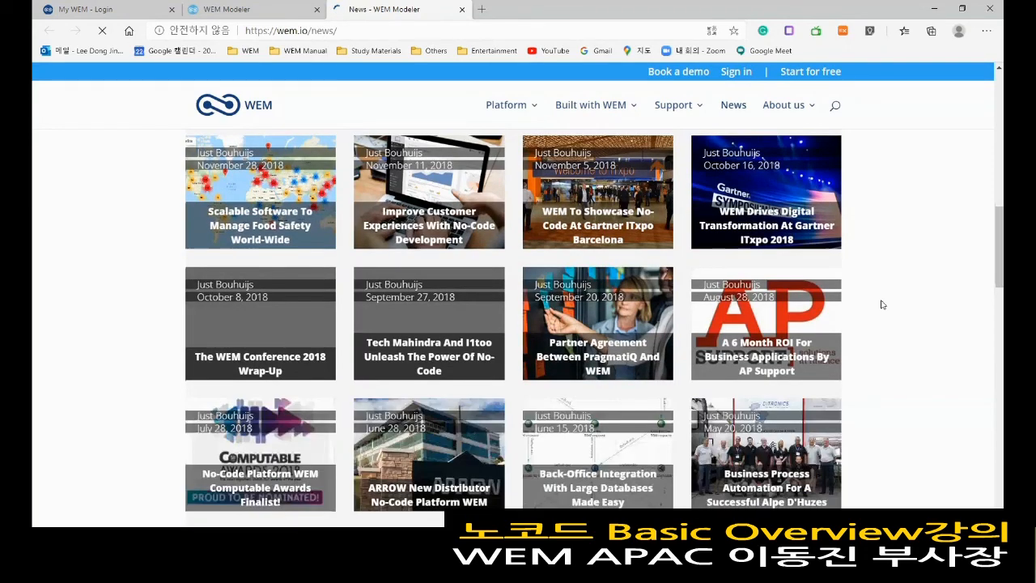
{"action": "scroll", "coordinate": [881, 301], "scroll_direction": "up", "scroll_amount": 5}
{"action": "scroll", "coordinate": [812, 334], "scroll_direction": "down", "scroll_amount": 2}
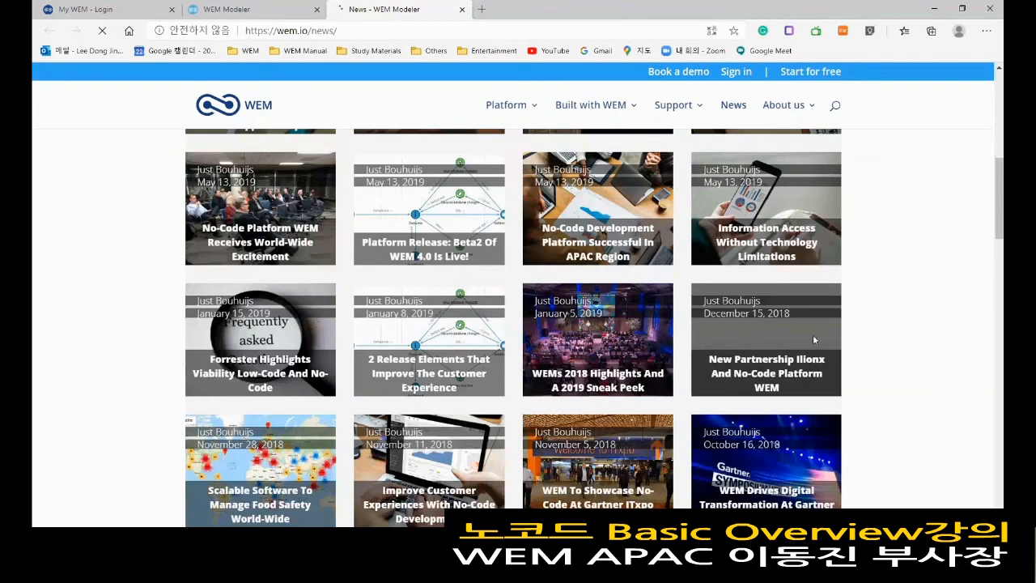
{"action": "scroll", "coordinate": [812, 334], "scroll_direction": "up", "scroll_amount": 4}
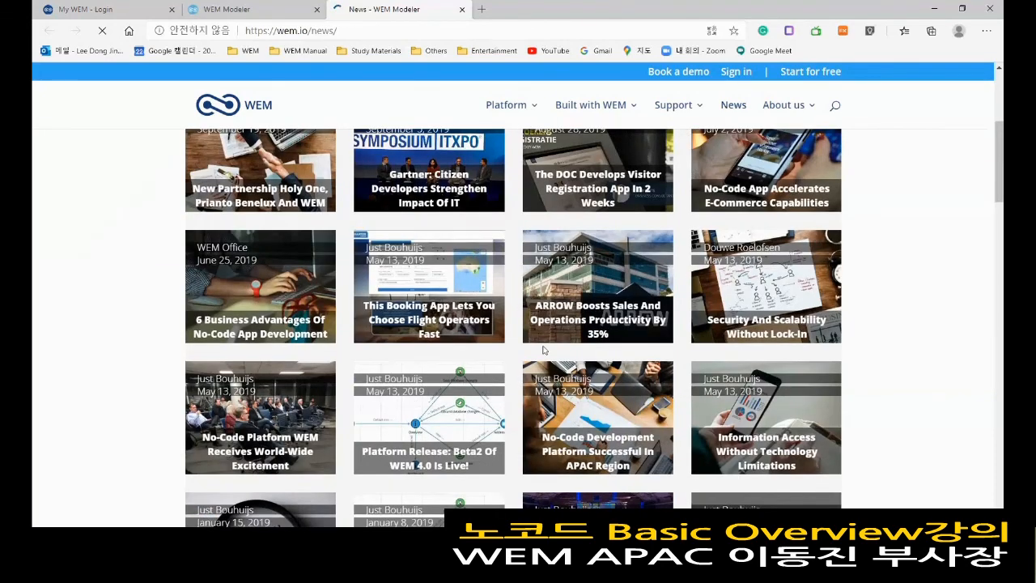
{"action": "scroll", "coordinate": [544, 349], "scroll_direction": "up", "scroll_amount": 5}
{"action": "scroll", "coordinate": [527, 364], "scroll_direction": "down", "scroll_amount": 3}
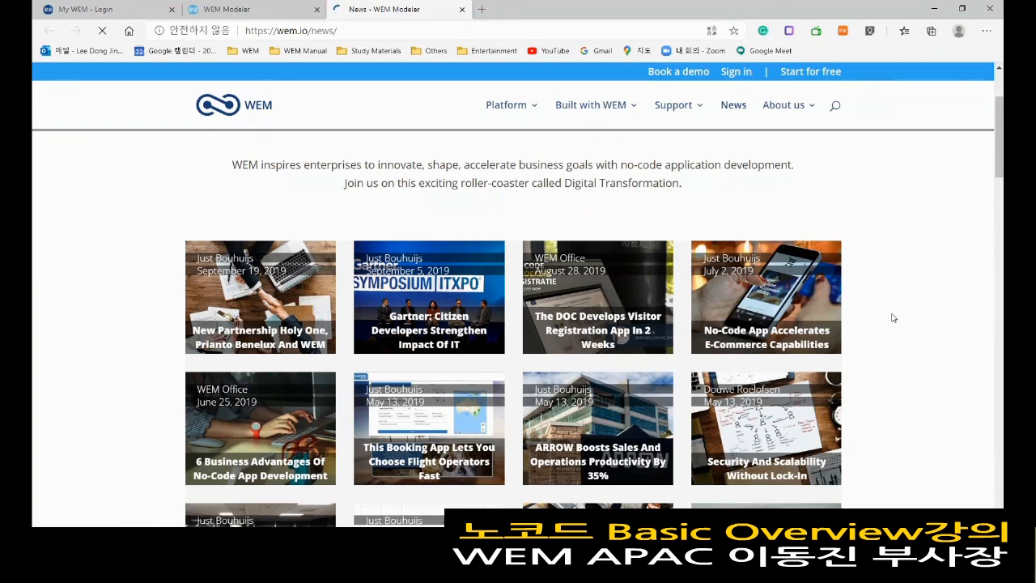
{"action": "scroll", "coordinate": [305, 334], "scroll_direction": "down", "scroll_amount": 1}
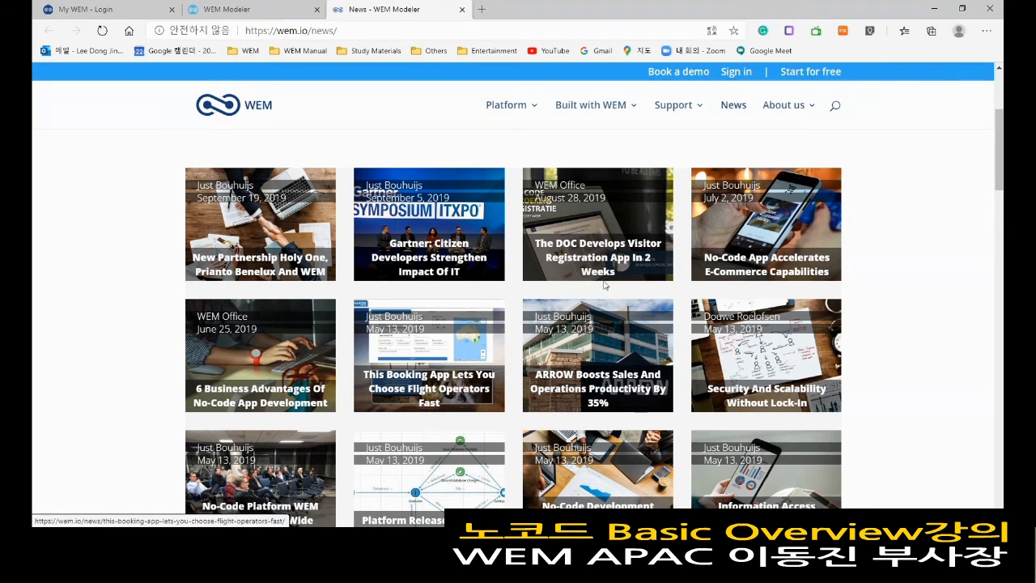
{"action": "scroll", "coordinate": [316, 385], "scroll_direction": "down", "scroll_amount": 1}
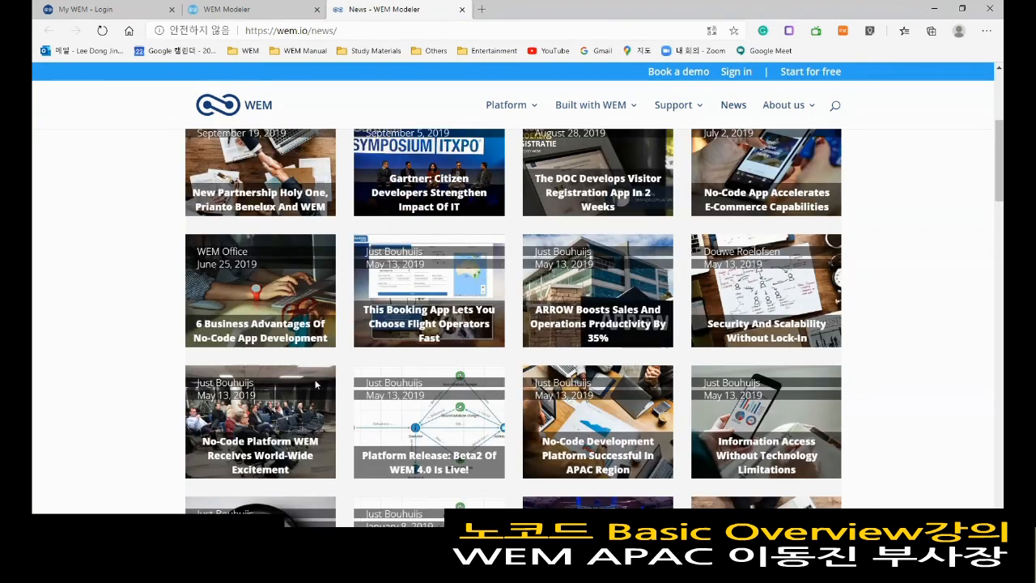
Step: Open the news article 6 Business Advantages Of No-Code App Development and view its introduction
{"action": "left_click", "coordinate": [544, 301]}
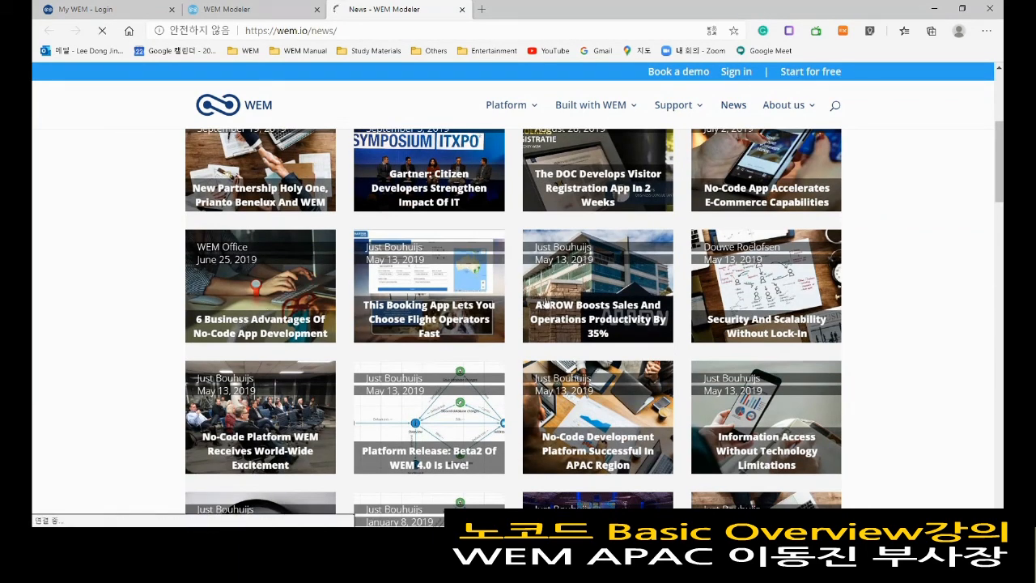
{"action": "left_click", "coordinate": [275, 335]}
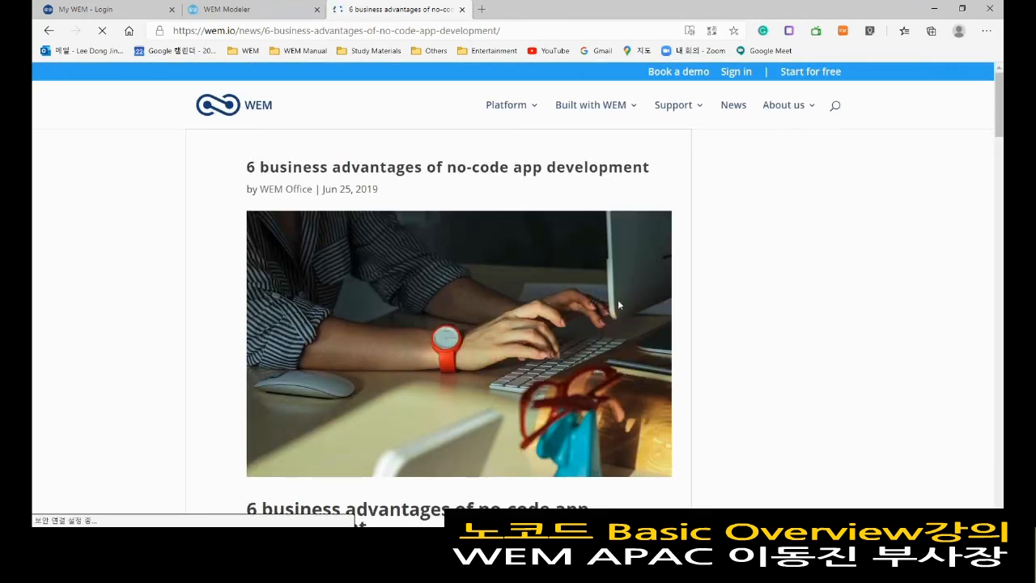
{"action": "scroll", "coordinate": [618, 301], "scroll_direction": "down", "scroll_amount": 1}
{"action": "scroll", "coordinate": [620, 311], "scroll_direction": "down", "scroll_amount": 2}
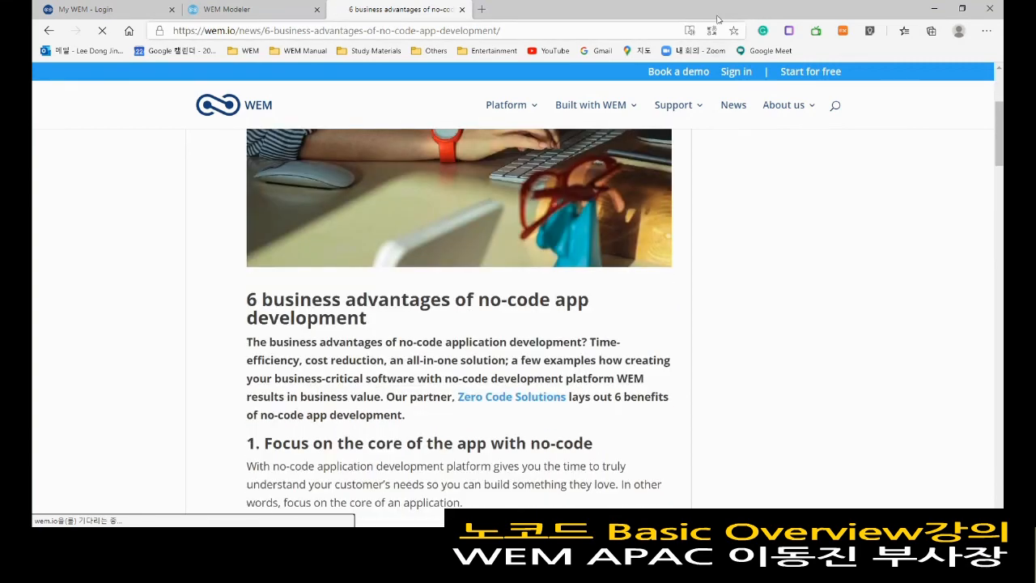
Step: Translate the business advantages article into Korean, skim its six sections, and close the article
{"action": "left_click", "coordinate": [711, 31]}
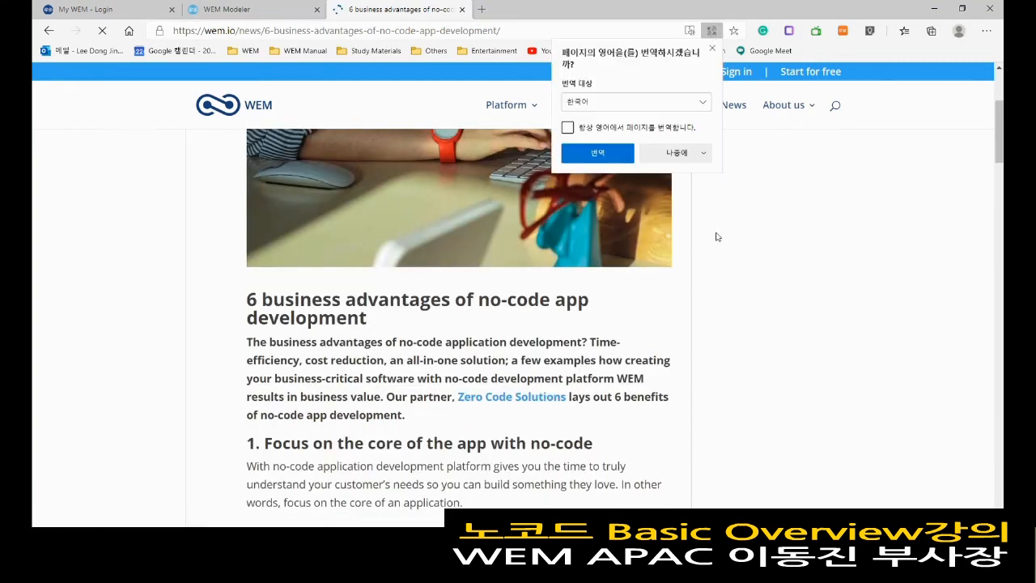
{"action": "left_click", "coordinate": [598, 153]}
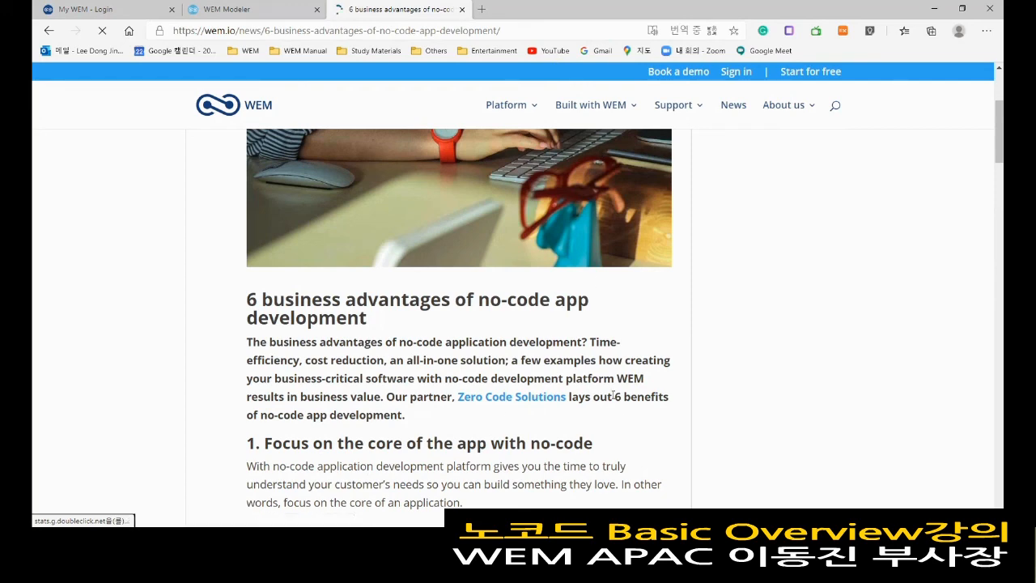
{"action": "scroll", "coordinate": [616, 412], "scroll_direction": "down", "scroll_amount": 2}
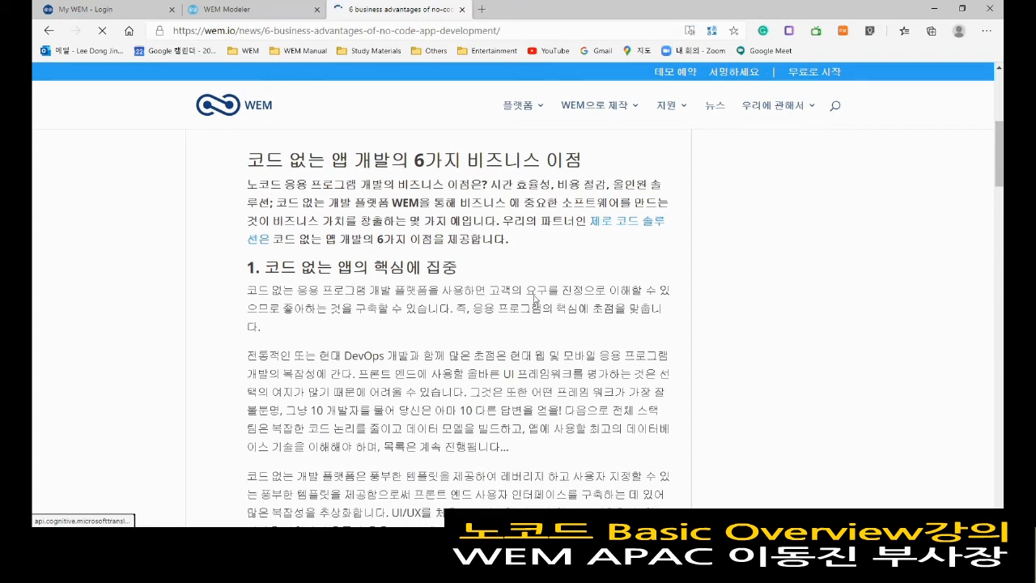
{"action": "scroll", "coordinate": [533, 276], "scroll_direction": "down", "scroll_amount": 2}
{"action": "scroll", "coordinate": [501, 303], "scroll_direction": "down", "scroll_amount": 2}
{"action": "scroll", "coordinate": [478, 307], "scroll_direction": "down", "scroll_amount": 2}
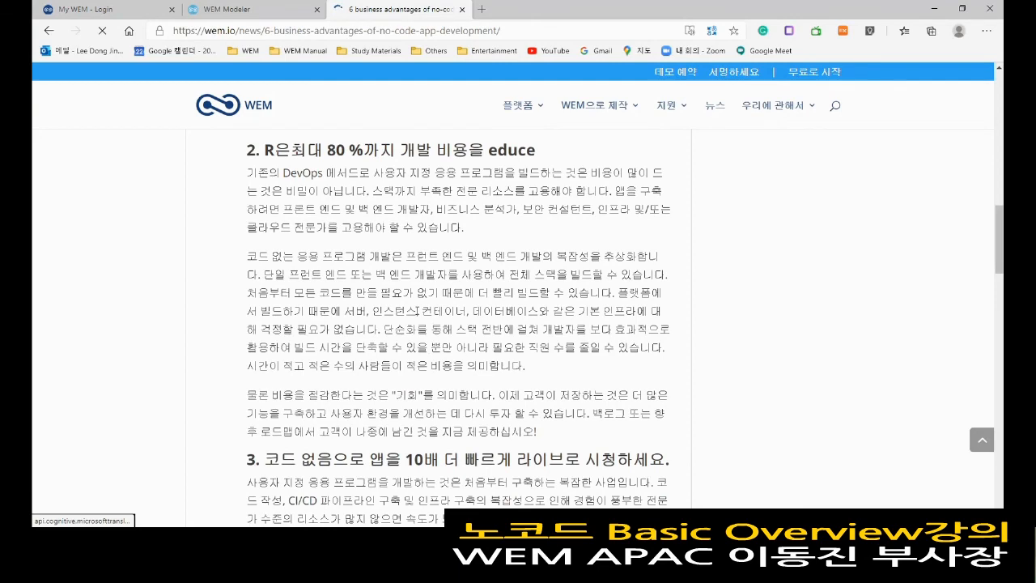
{"action": "scroll", "coordinate": [496, 301], "scroll_direction": "up", "scroll_amount": 1}
{"action": "scroll", "coordinate": [495, 301], "scroll_direction": "down", "scroll_amount": 6}
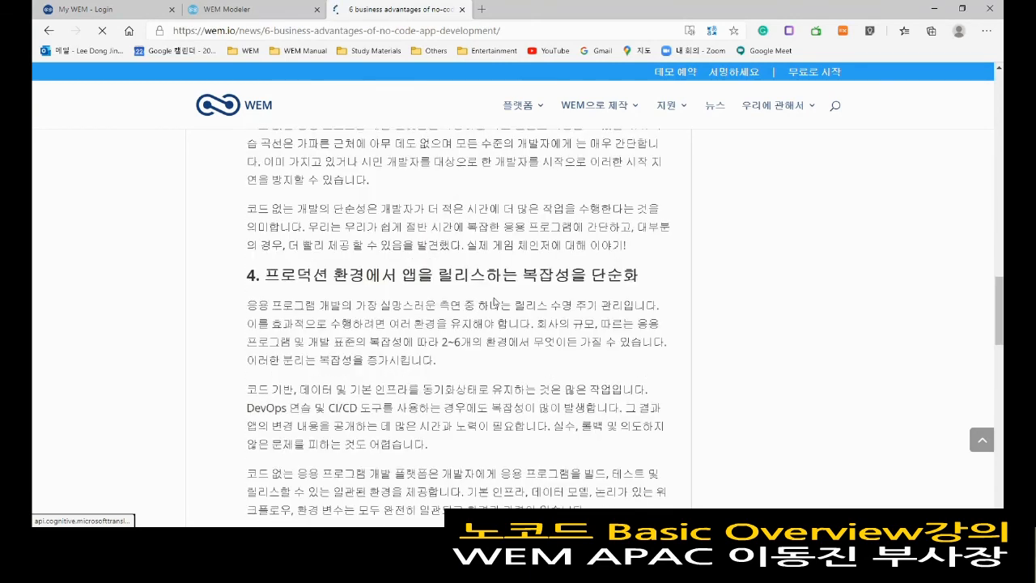
{"action": "scroll", "coordinate": [495, 301], "scroll_direction": "down", "scroll_amount": 9}
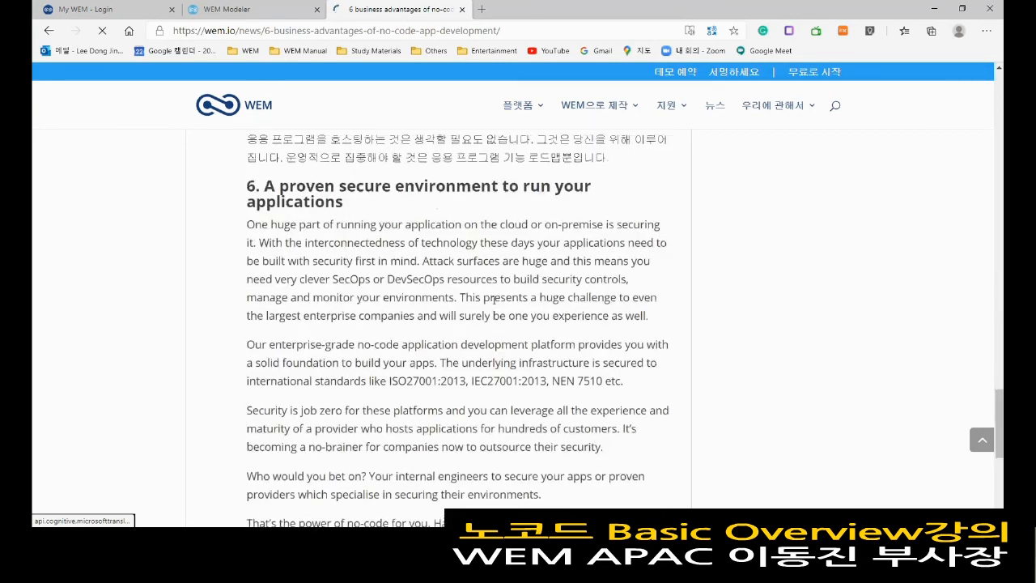
{"action": "scroll", "coordinate": [576, 314], "scroll_direction": "down", "scroll_amount": 4}
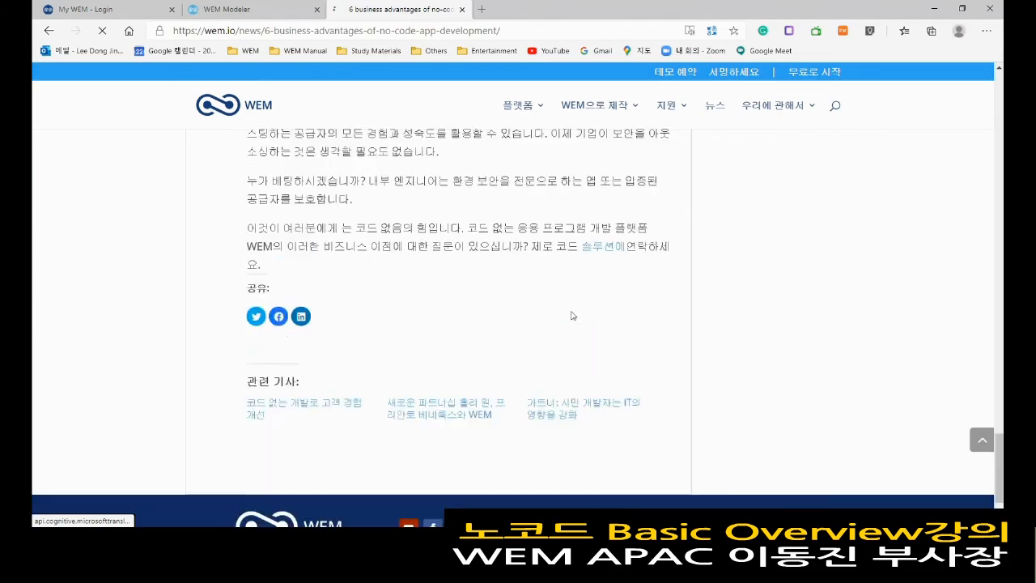
{"action": "scroll", "coordinate": [486, 316], "scroll_direction": "up", "scroll_amount": 10}
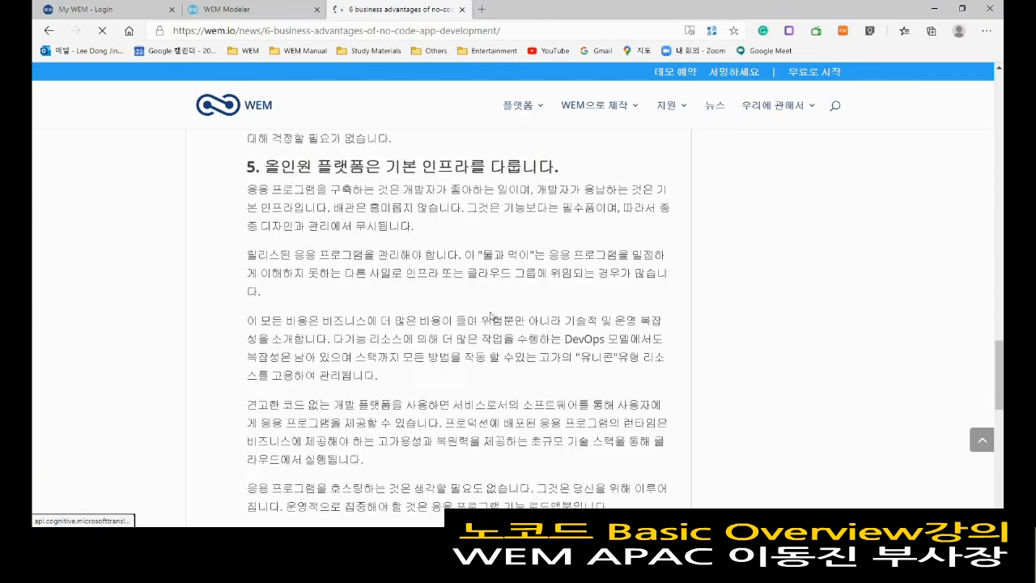
{"action": "scroll", "coordinate": [490, 315], "scroll_direction": "up", "scroll_amount": 10}
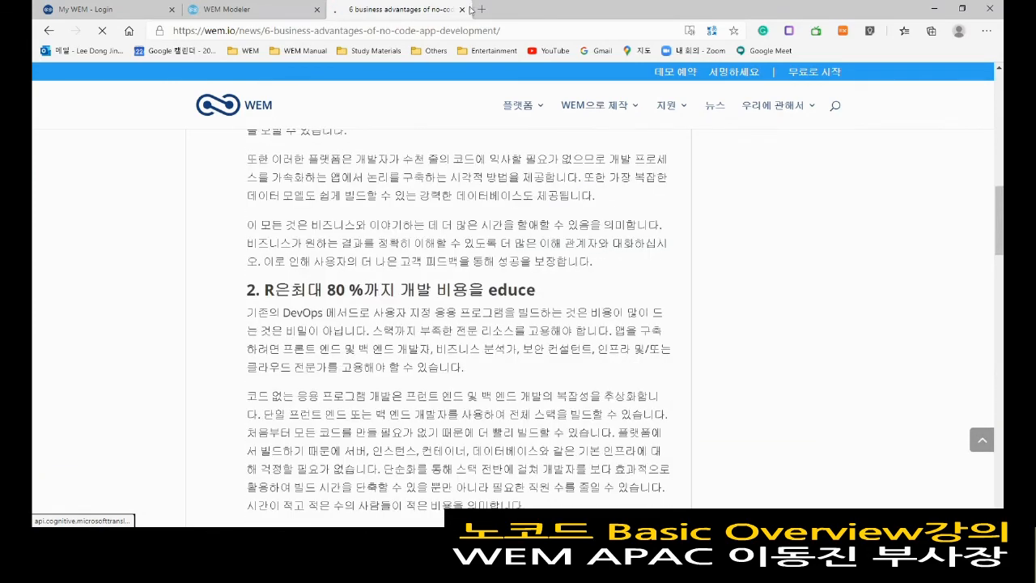
{"action": "left_click", "coordinate": [462, 9]}
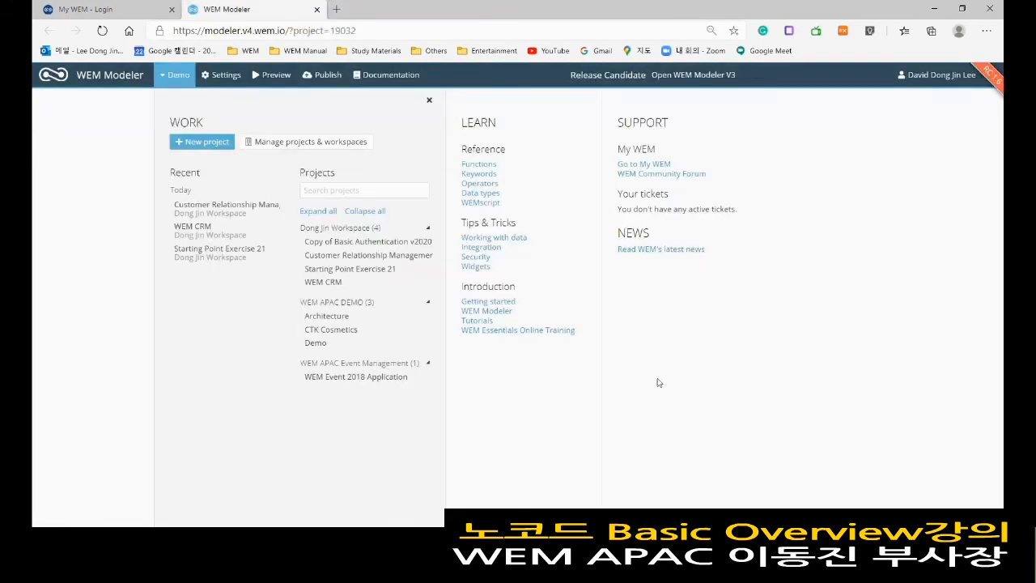